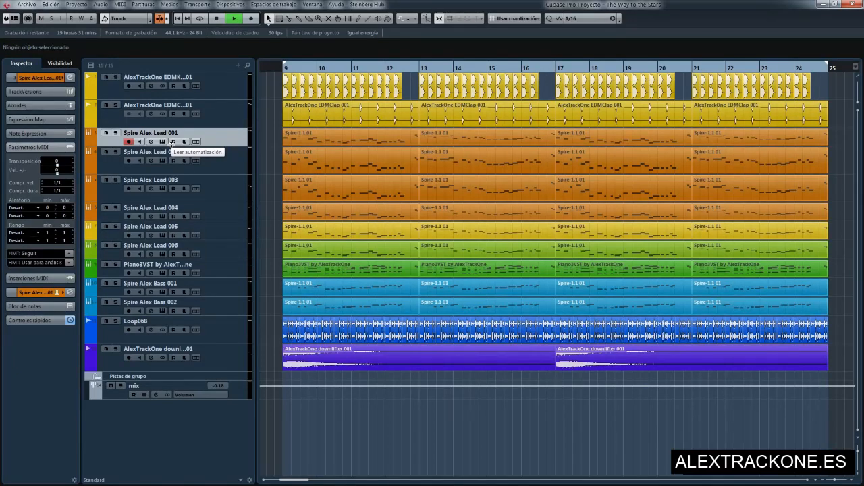
# Turn on cycle playback for the range starting at bar 9 and play the full arrangement until about bar 12.
pyautogui.press('KP_Divide')
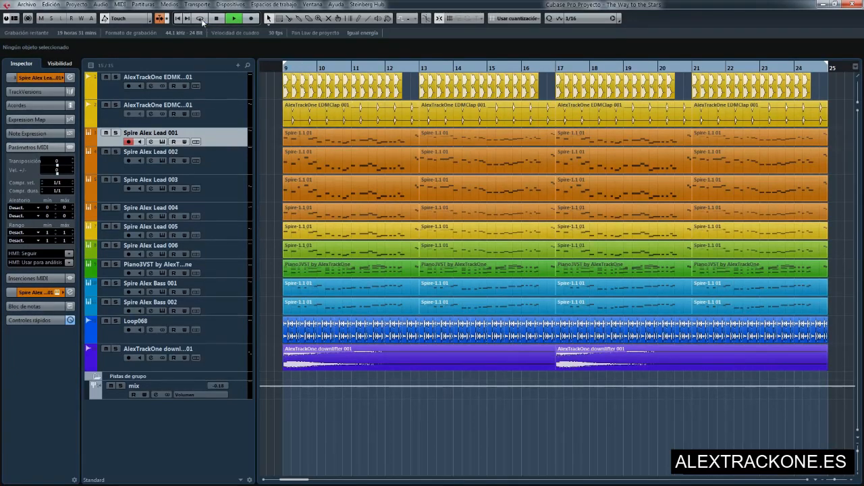
pyautogui.press('space')
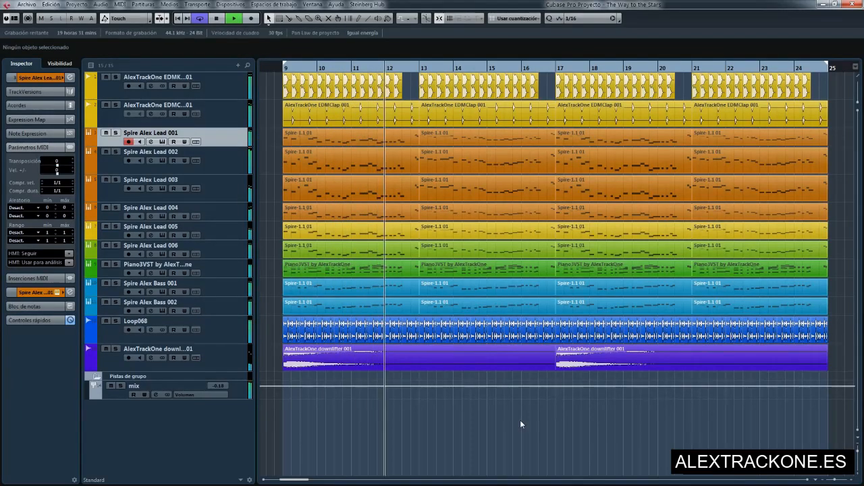
pyautogui.press('space')
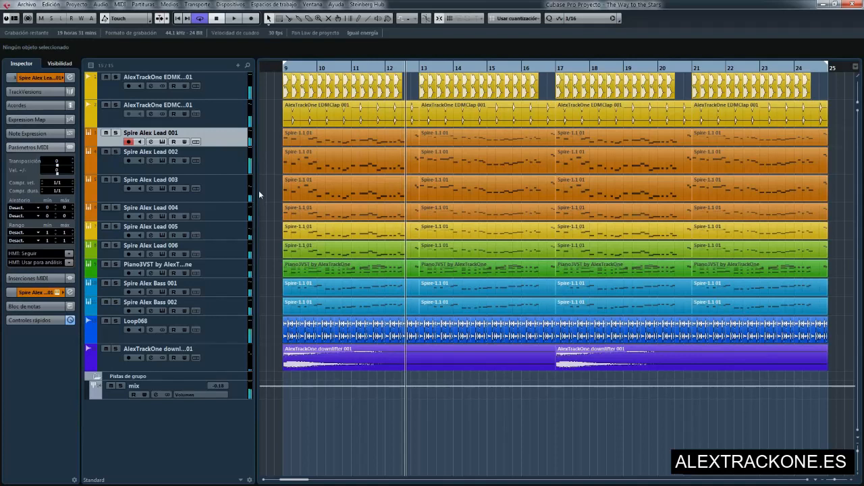
# Go through the tracks one by one from the downlifter up to Spire Alex Lead 006 to examine the instrumentation.
pyautogui.click(108, 361)
pyautogui.click(113, 326)
pyautogui.click(117, 312)
pyautogui.click(120, 284)
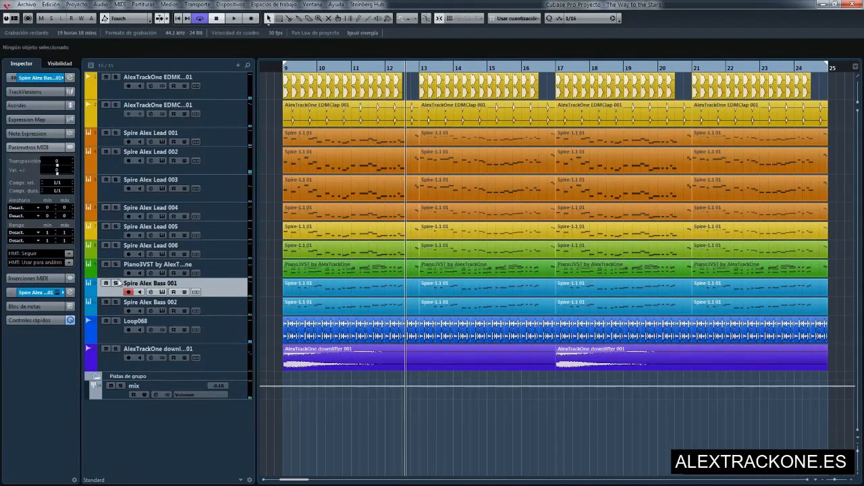
pyautogui.click(119, 268)
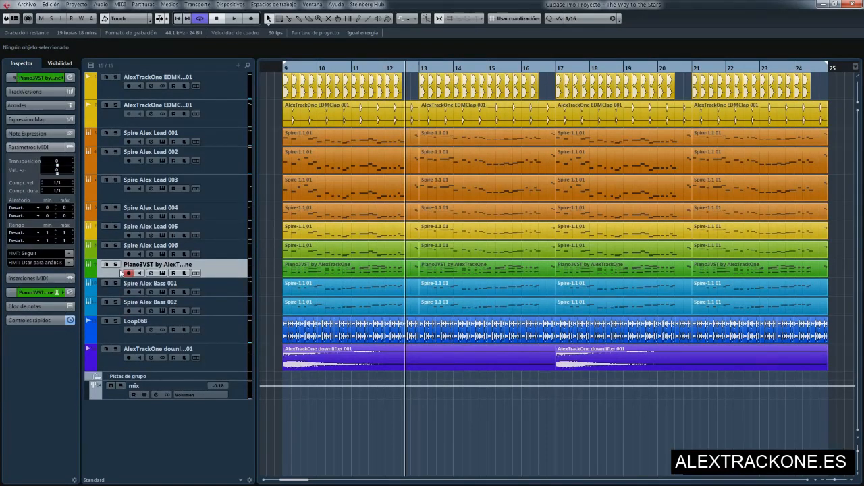
pyautogui.click(119, 249)
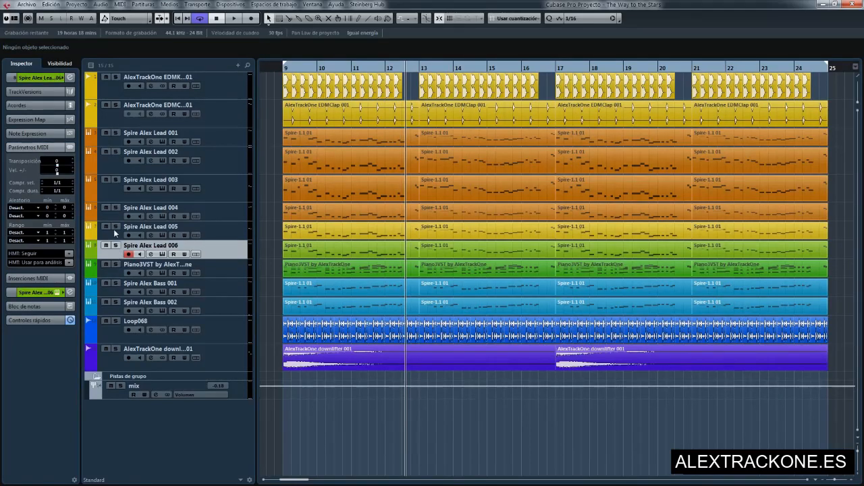
# Select the six Spire Alex Lead tracks and highlight all their MIDI parts to examine them, clearing the part selection at the end.
pyautogui.keyDown('shift'); pyautogui.click(112, 139); pyautogui.keyUp('shift')
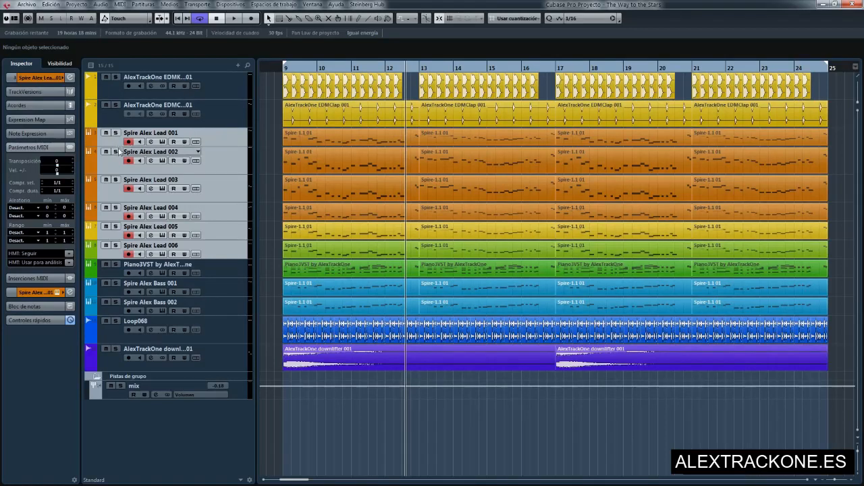
pyautogui.moveTo(262, 135); pyautogui.dragTo(756, 247)
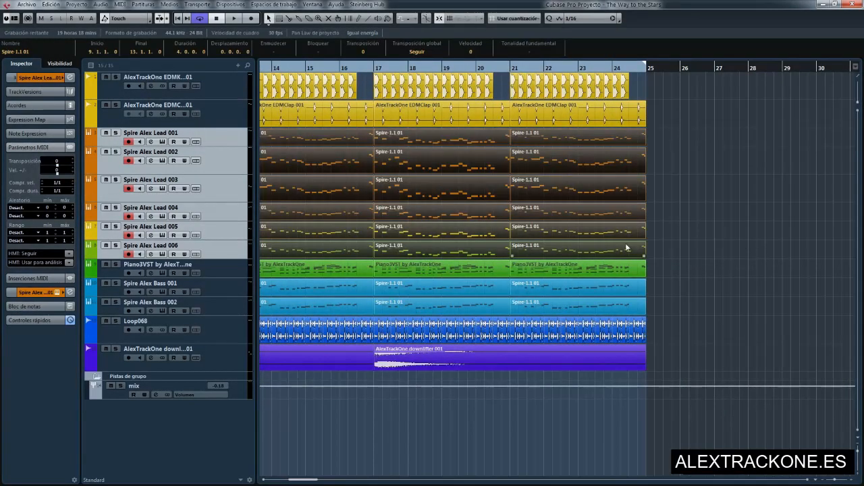
pyautogui.hscroll(-5, 448, 208)
pyautogui.hscroll(-2, 571, 207)
pyautogui.hscroll(2, 607, 197)
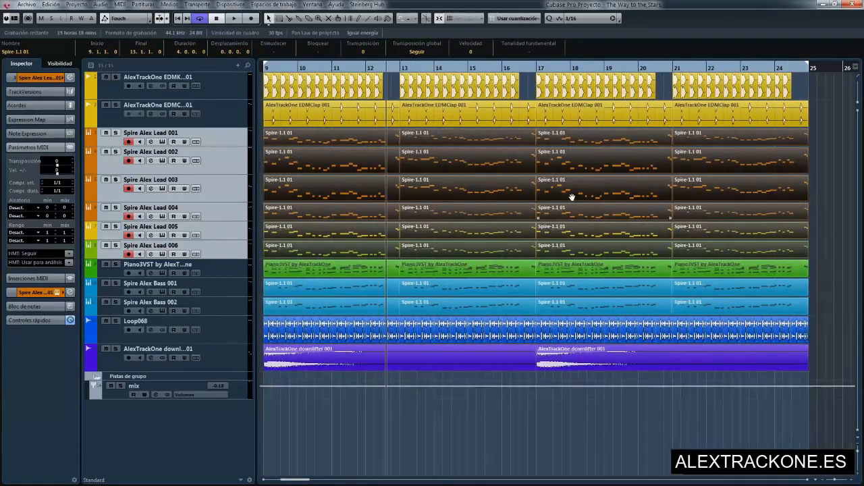
pyautogui.hscroll(-1, 574, 195)
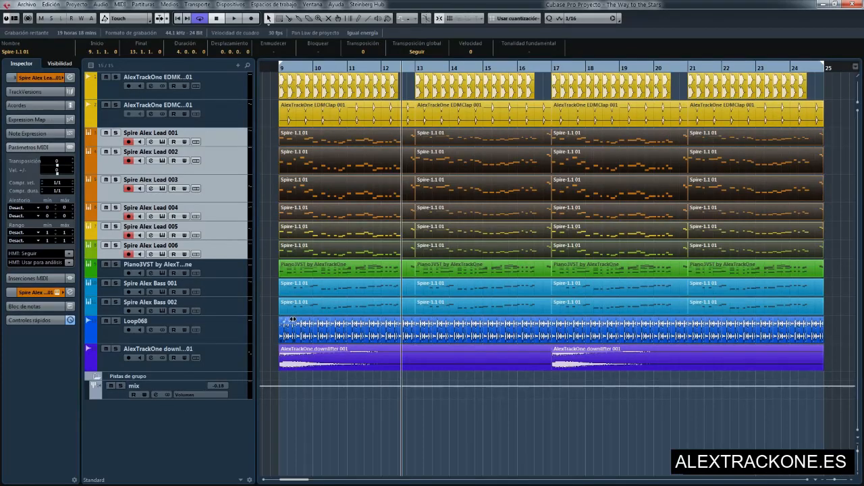
pyautogui.click(264, 97)
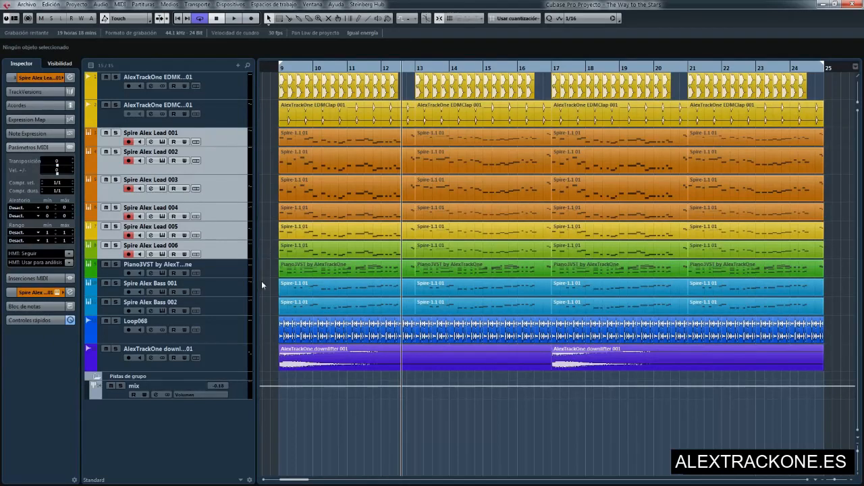
# Move the Loop068 and downlifter audio tracks up so they sit directly below the EDMClap track.
pyautogui.click(238, 287)
pyautogui.click(239, 308)
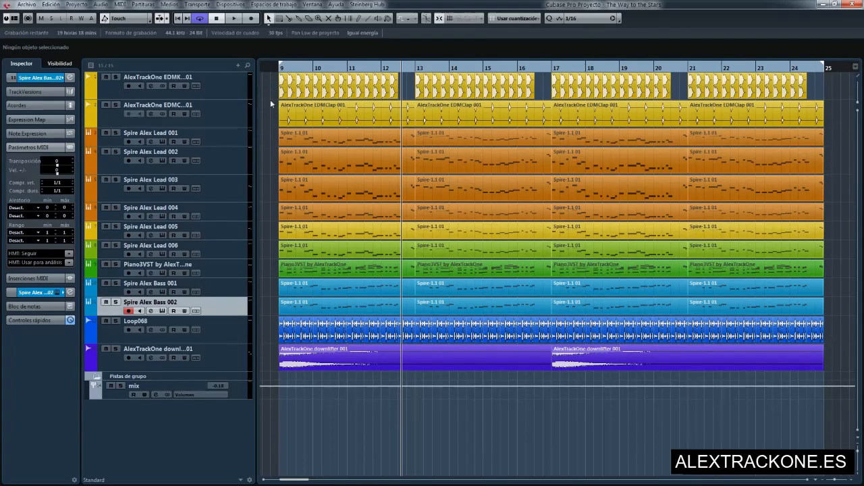
pyautogui.click(239, 337)
pyautogui.click(239, 361)
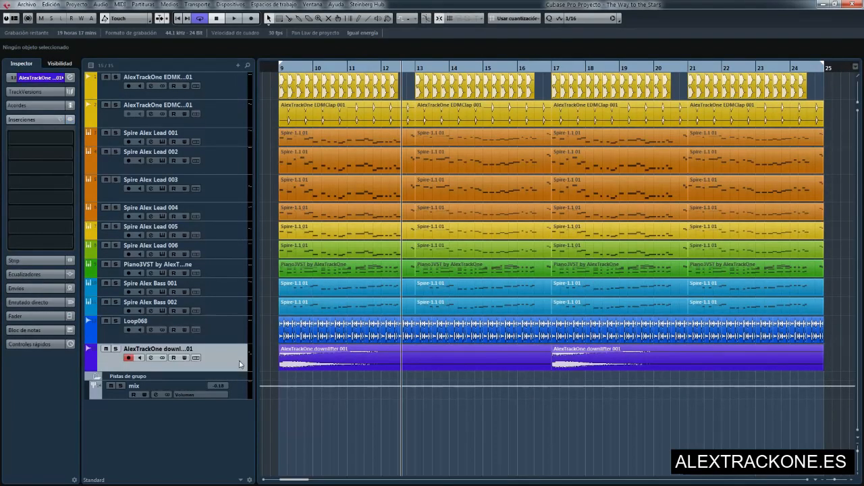
pyautogui.keyDown('shift'); pyautogui.click(236, 335); pyautogui.keyUp('shift')
pyautogui.moveTo(236, 335); pyautogui.dragTo(229, 137)
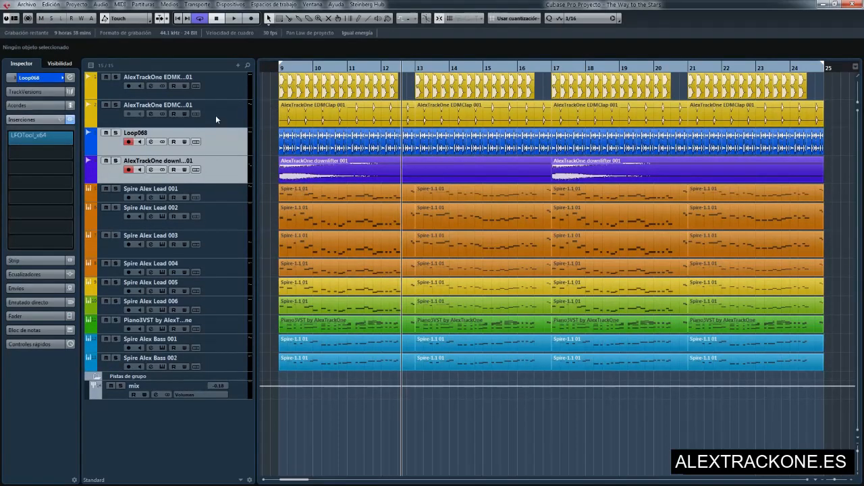
# Step through the kick, clap, loop, downlifter and first lead tracks to review the reordered track list.
pyautogui.click(236, 84)
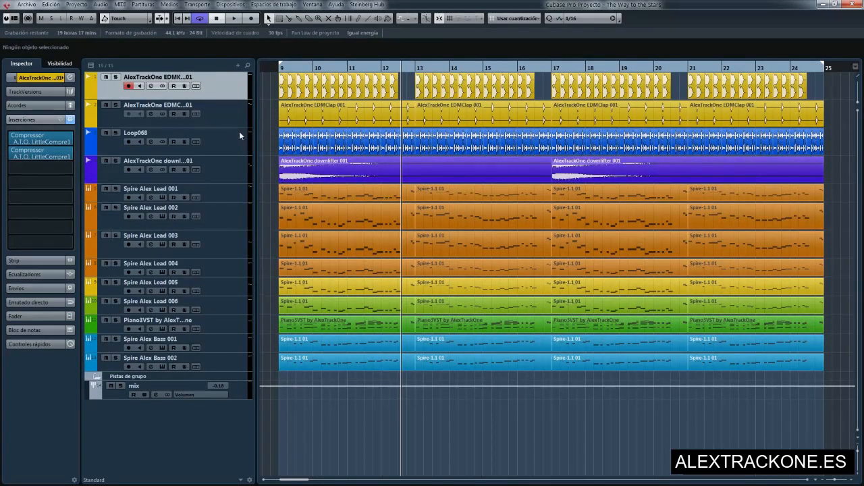
pyautogui.click(217, 103)
pyautogui.click(237, 168)
pyautogui.click(239, 195)
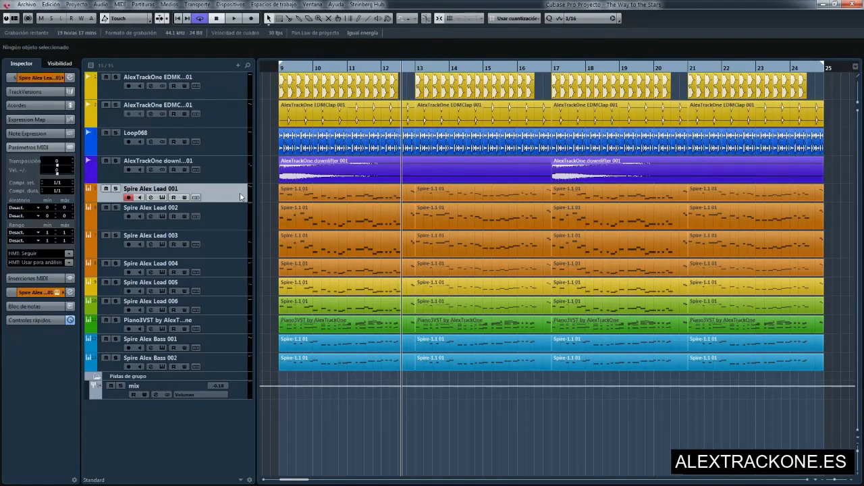
pyautogui.click(235, 138)
pyautogui.click(232, 107)
pyautogui.click(234, 84)
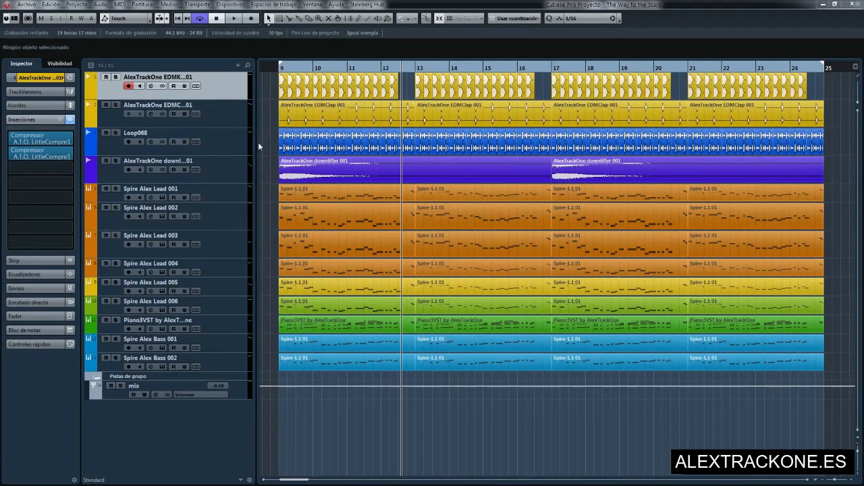
# Solo the kick, clap, Loop068 and downlifter tracks and play them from bar 9.
pyautogui.keyDown('shift'); pyautogui.click(113, 174); pyautogui.keyUp('shift')
pyautogui.press('s')
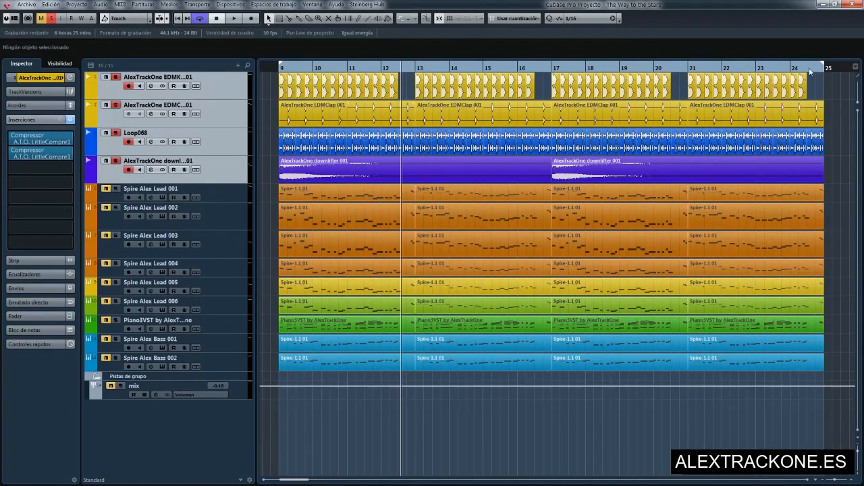
pyautogui.click(277, 69)
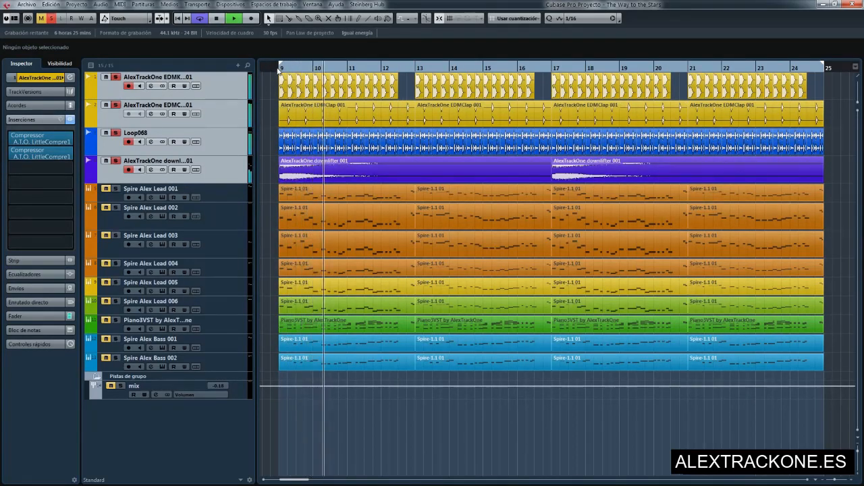
# Raise the Stereo Out fader in the MixConsole to about -2.5 dB during playback and return to the project.
pyautogui.press('F3')
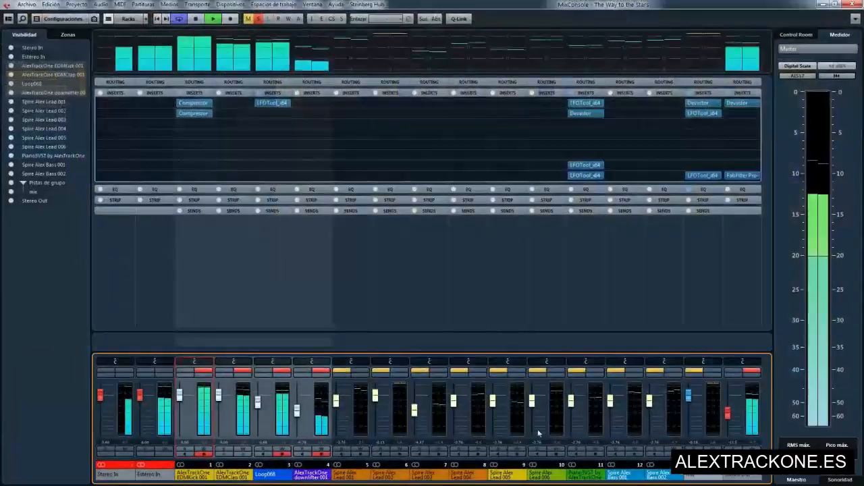
pyautogui.moveTo(729, 410); pyautogui.dragTo(729, 405)
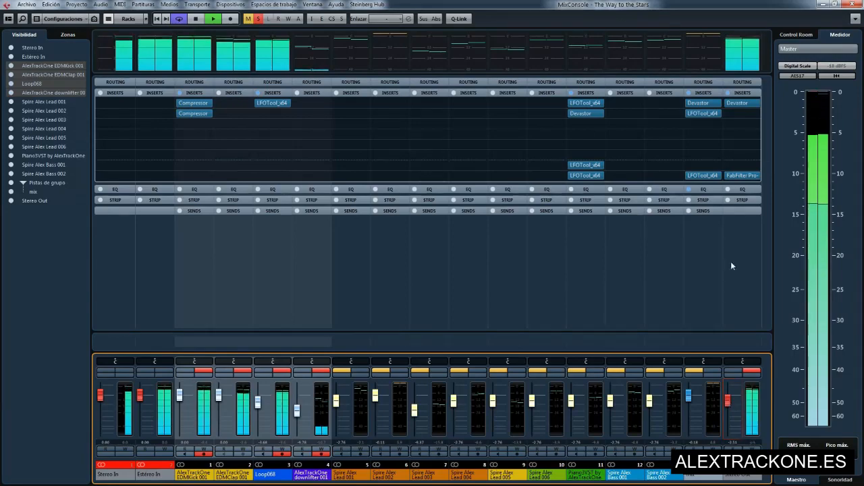
pyautogui.press('F3')
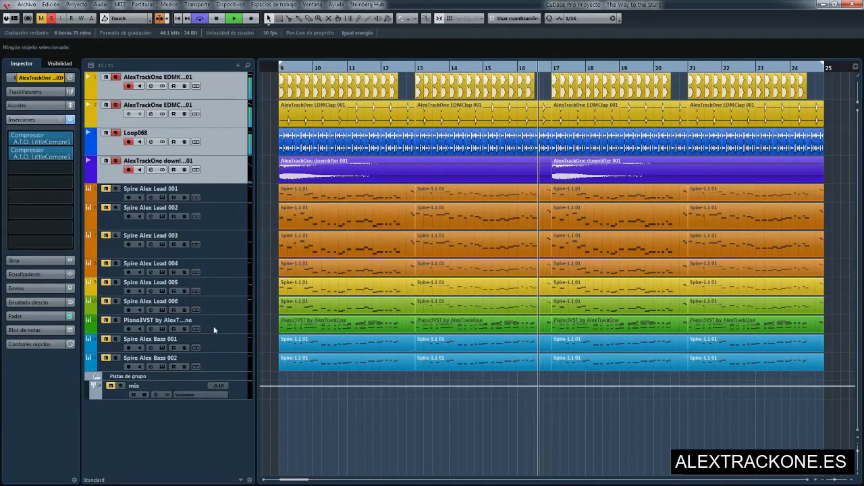
# Add both Spire Alex Bass tracks to the soloed drum and effect tracks and play them from about bar 16.
pyautogui.press('space')
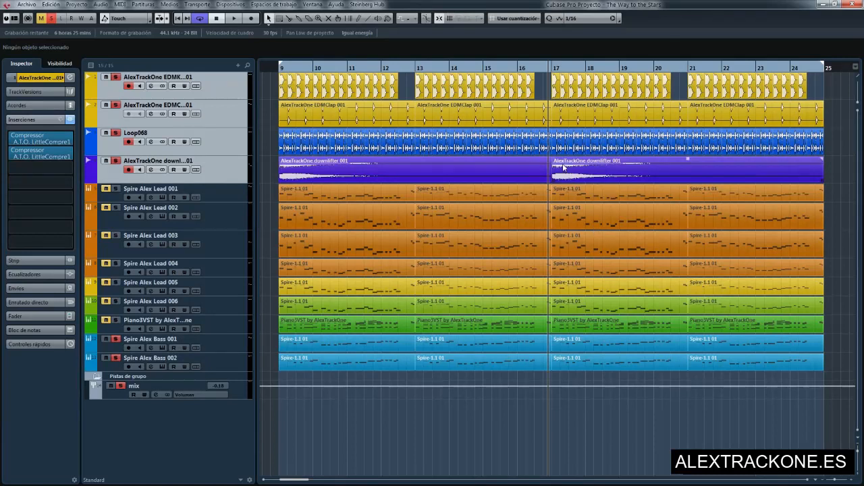
pyautogui.click(518, 69)
pyautogui.press('space')
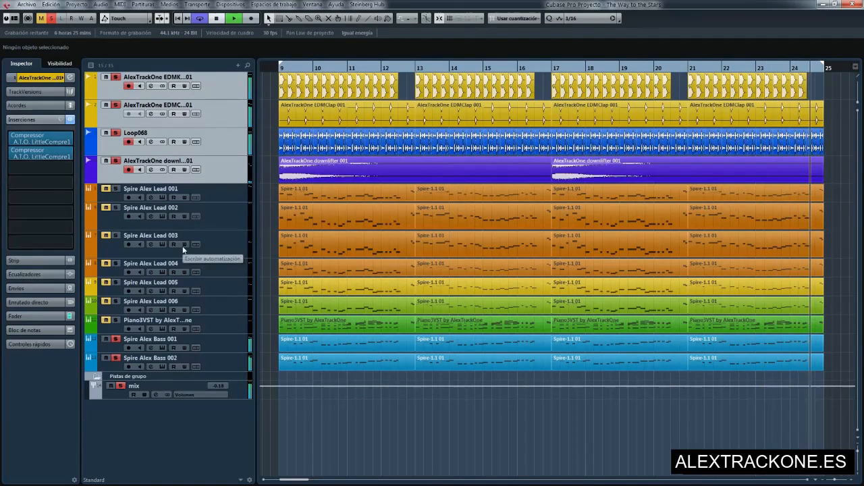
pyautogui.press('space')
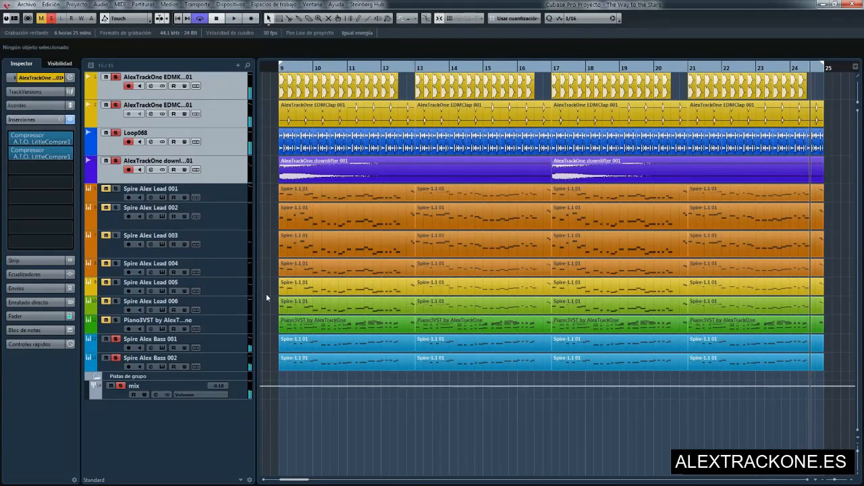
# Select the Spire Alex Bass 001 track and highlight the Loop068 events to examine the rhythm section, clearing the event selection at the end.
pyautogui.click(117, 349)
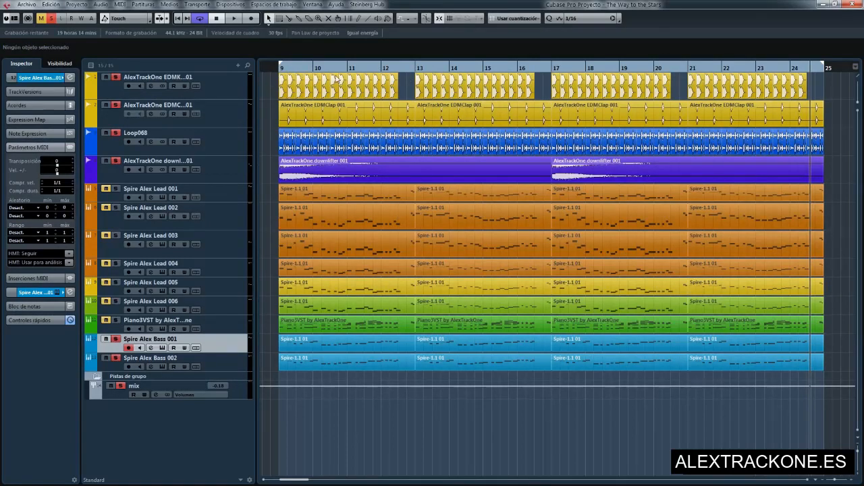
pyautogui.moveTo(338, 79); pyautogui.dragTo(722, 94)
pyautogui.click(841, 343)
pyautogui.click(287, 146)
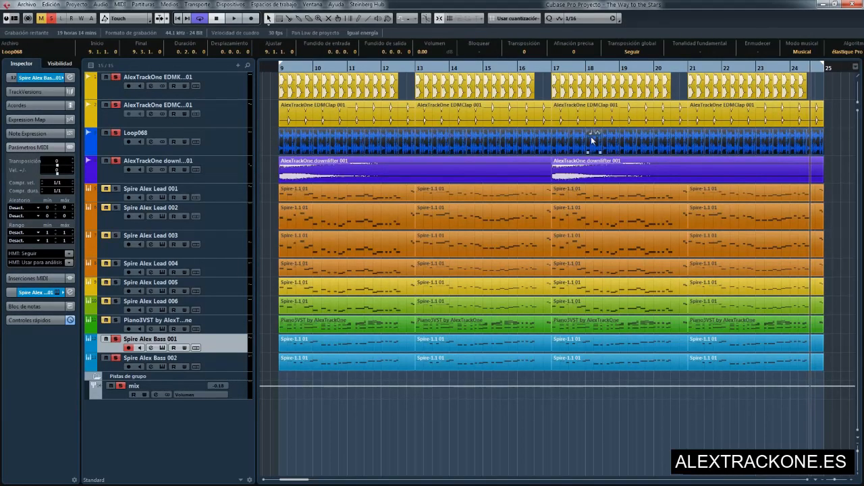
pyautogui.click(845, 114)
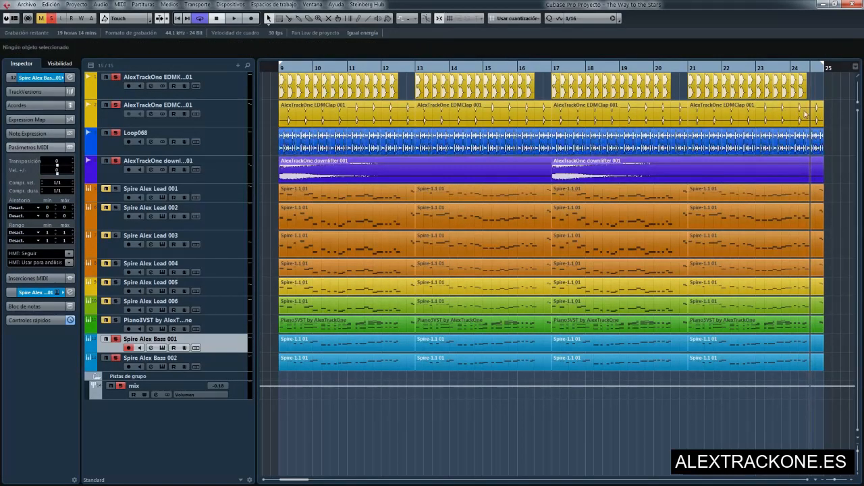
# Highlight the EDMClap and downlifter events in turn and play the soloed tracks from the start of the cycle range.
pyautogui.moveTo(466, 113); pyautogui.dragTo(365, 105)
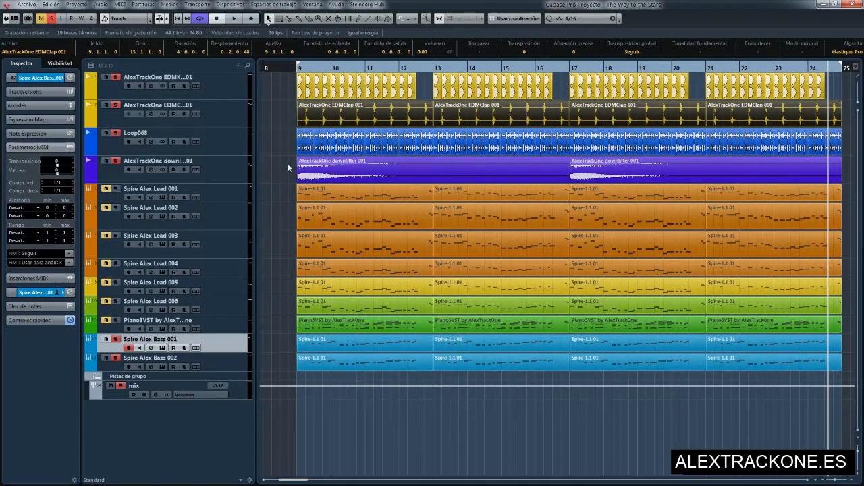
pyautogui.moveTo(288, 167); pyautogui.dragTo(653, 172)
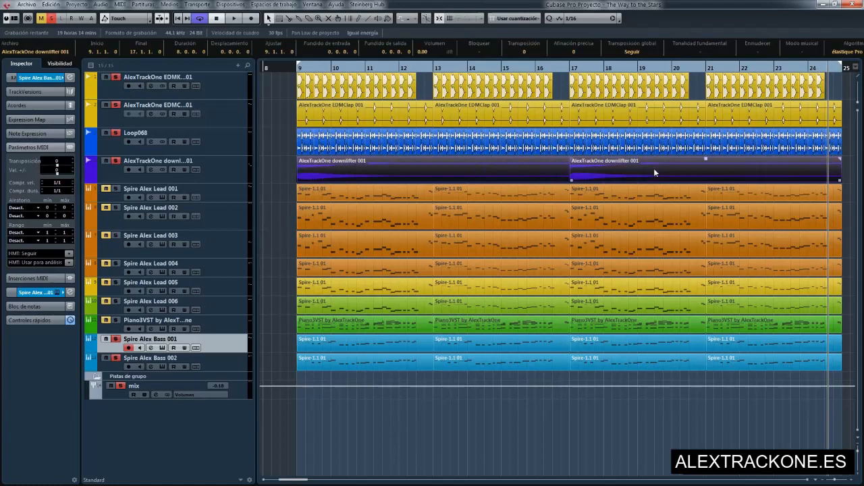
pyautogui.click(288, 69)
pyautogui.press('space')
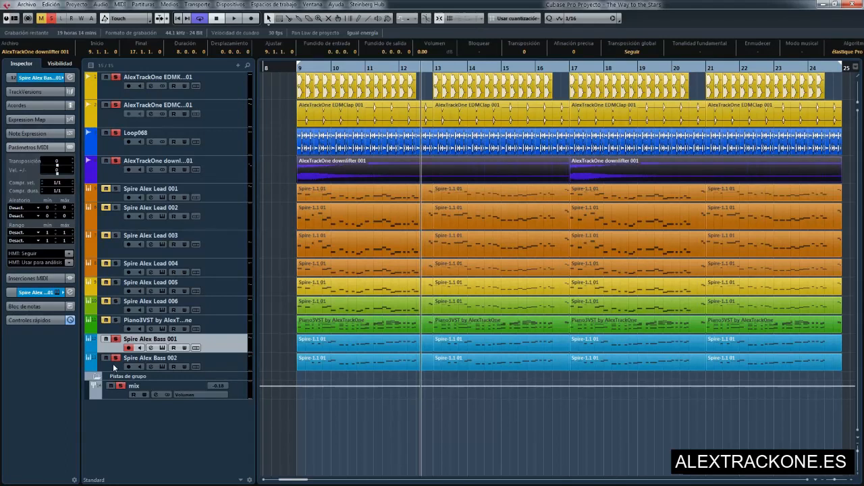
# Remove the solo from both bass tracks and from the kick, clap, Loop068 and downlifter tracks.
pyautogui.click(113, 198)
pyautogui.click(121, 330)
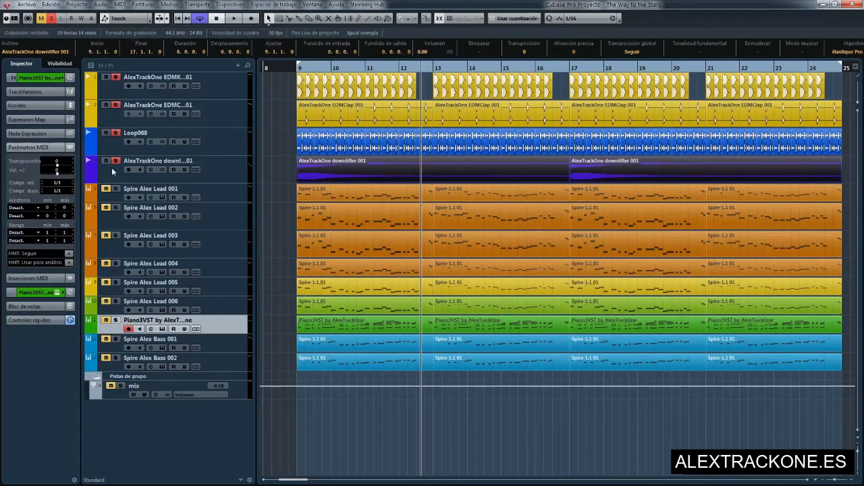
pyautogui.click(113, 172)
pyautogui.keyDown('shift'); pyautogui.click(110, 96); pyautogui.keyUp('shift')
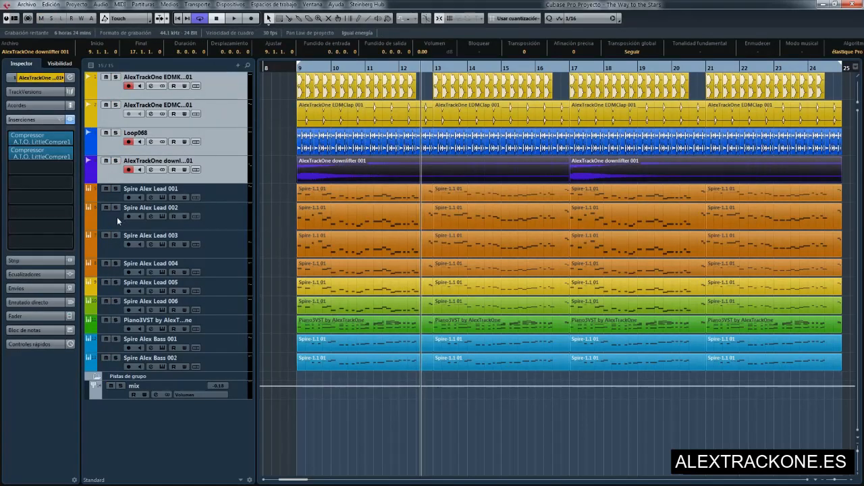
# Solo the six Spire Alex Lead tracks together with the Piano3VST track and audition them.
pyautogui.click(117, 194)
pyautogui.keyDown('shift'); pyautogui.click(115, 332); pyautogui.keyUp('shift')
pyautogui.press('s')
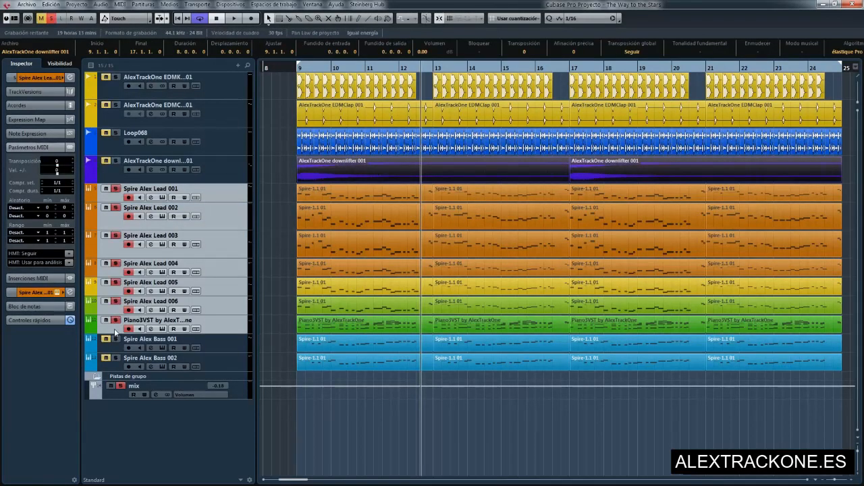
pyautogui.press('space')
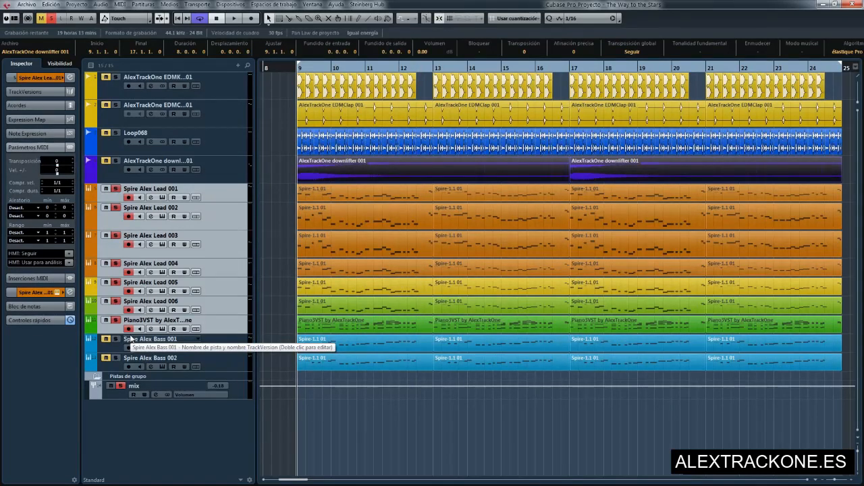
# Solo both Spire Alex Bass tracks, the kick, the clap and Loop068 in turn during playback, clearing all solos before stopping.
pyautogui.press('space')
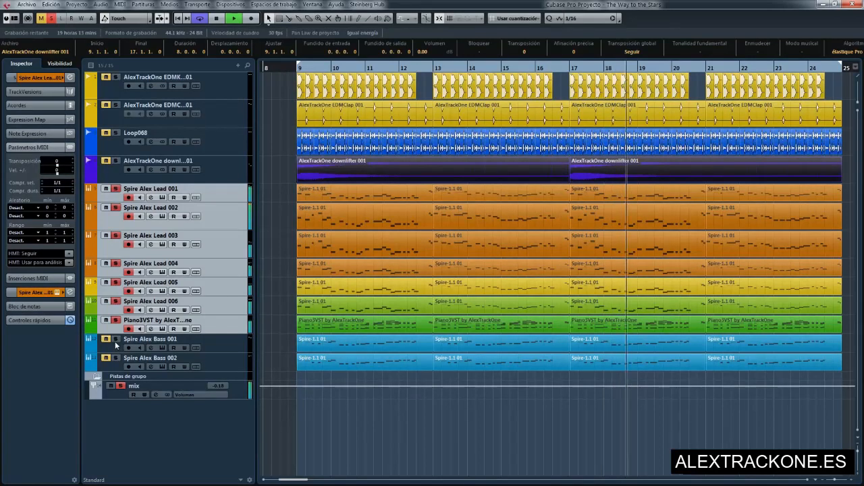
pyautogui.click(116, 338)
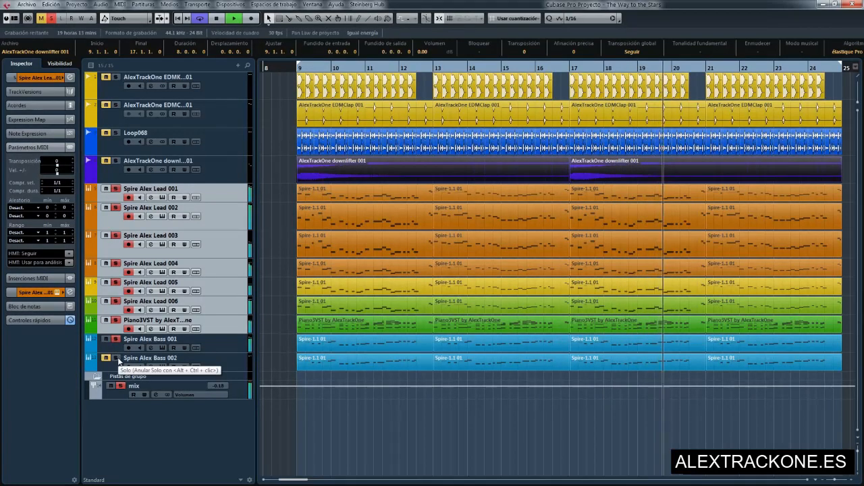
pyautogui.click(116, 358)
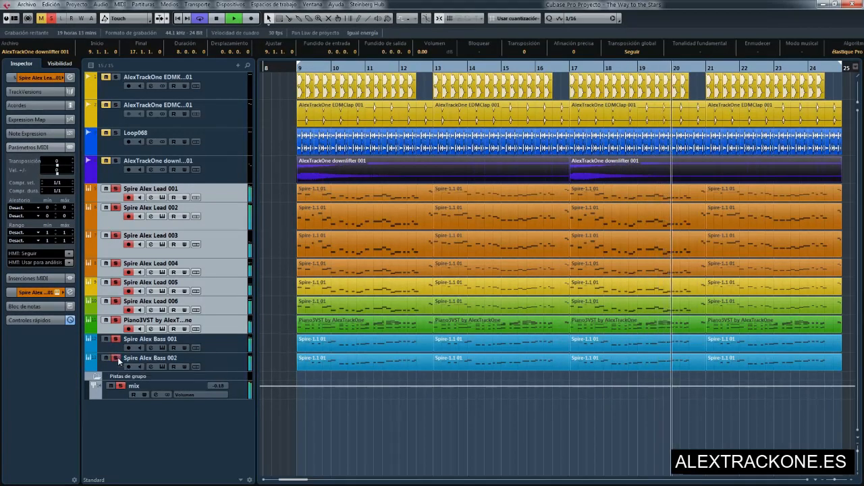
pyautogui.click(116, 77)
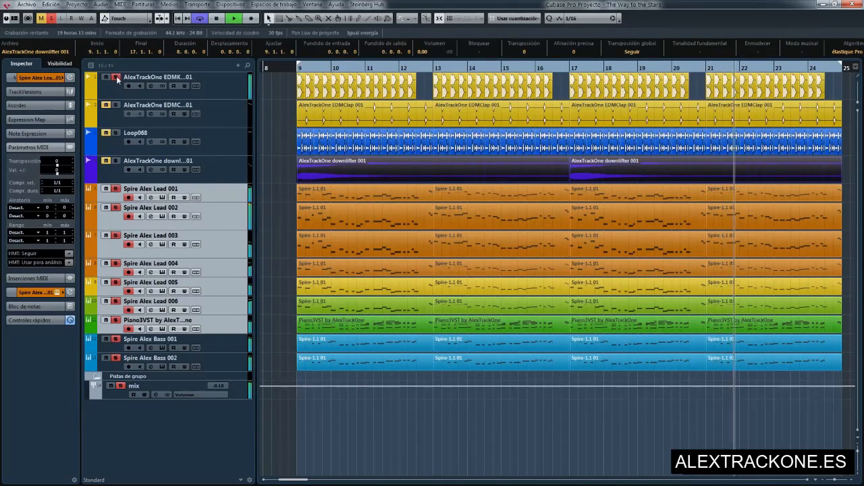
pyautogui.click(117, 106)
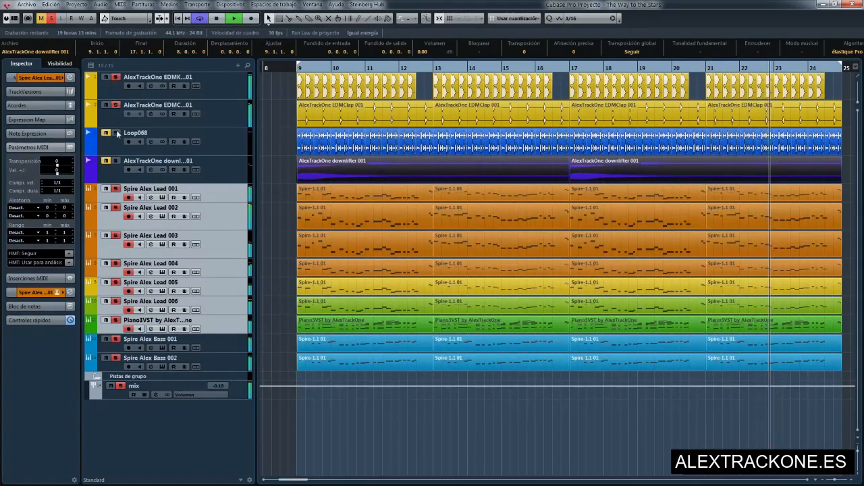
pyautogui.click(116, 133)
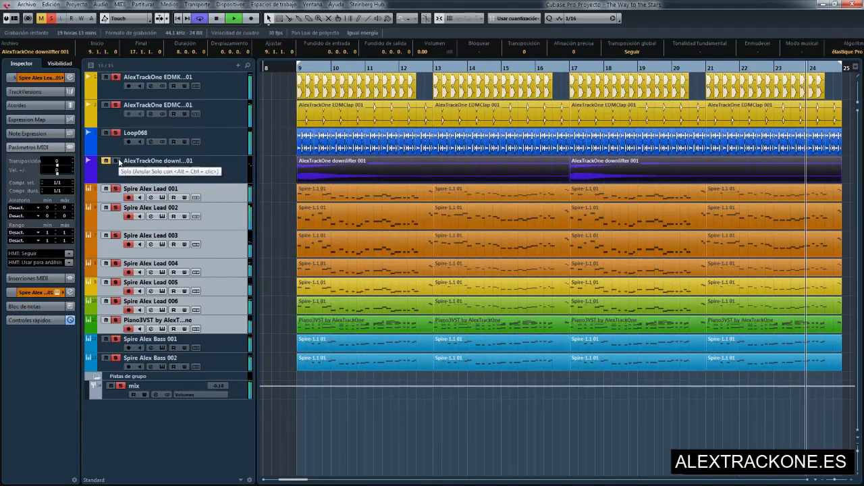
pyautogui.click(51, 18)
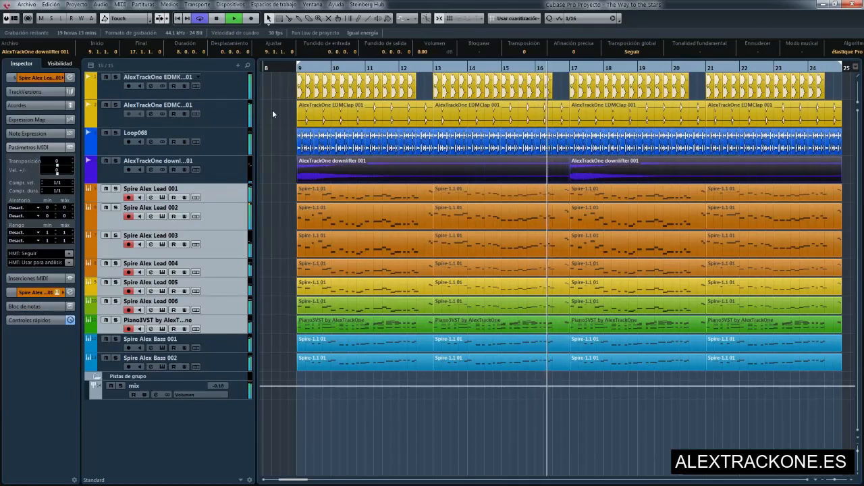
pyautogui.press('space')
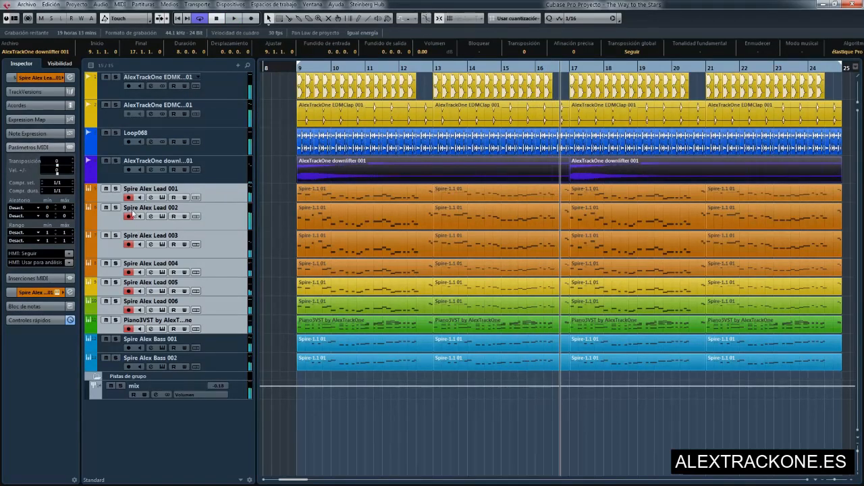
# Solo the six Spire Alex Lead tracks and the Piano3VST track again and audition them from the start of the cycle range.
pyautogui.click(115, 189)
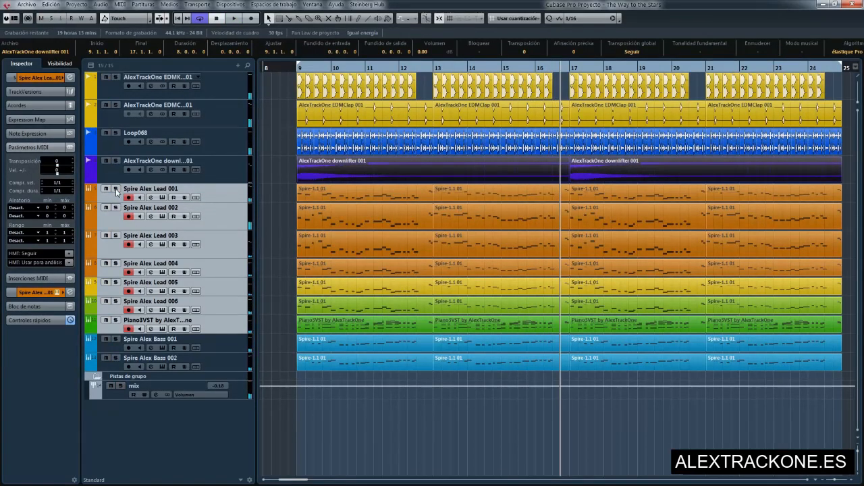
pyautogui.click(116, 190)
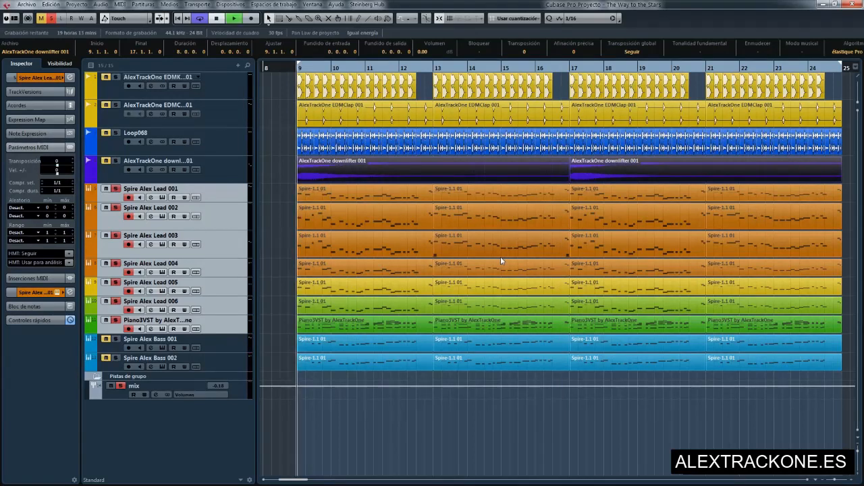
pyautogui.press('space')
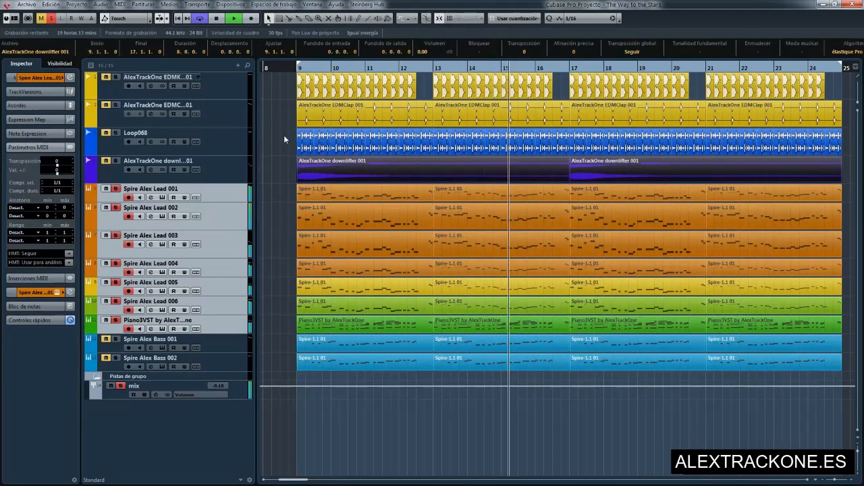
pyautogui.press('space')
# Clear the event selection and step through the tracks one by one from the downlifter past the Spire Alex Leads to Piano3VST.
pyautogui.click(247, 177)
pyautogui.click(284, 169)
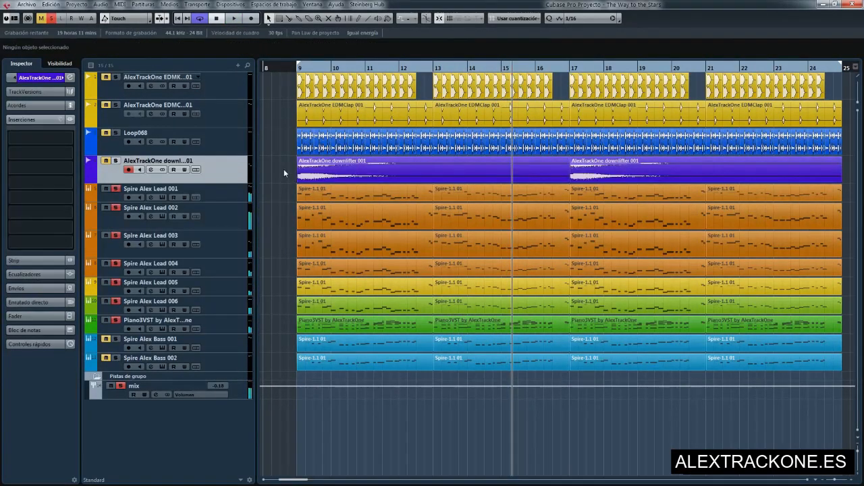
pyautogui.click(242, 197)
pyautogui.click(240, 218)
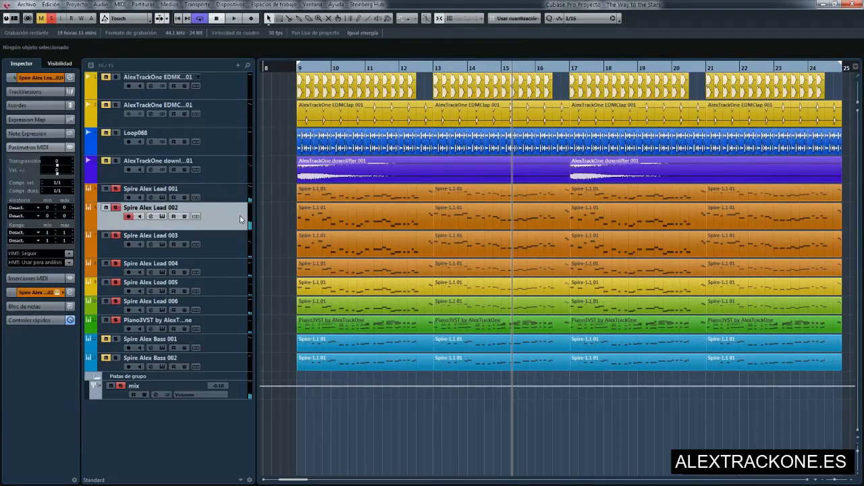
pyautogui.click(241, 243)
pyautogui.click(246, 265)
pyautogui.click(244, 286)
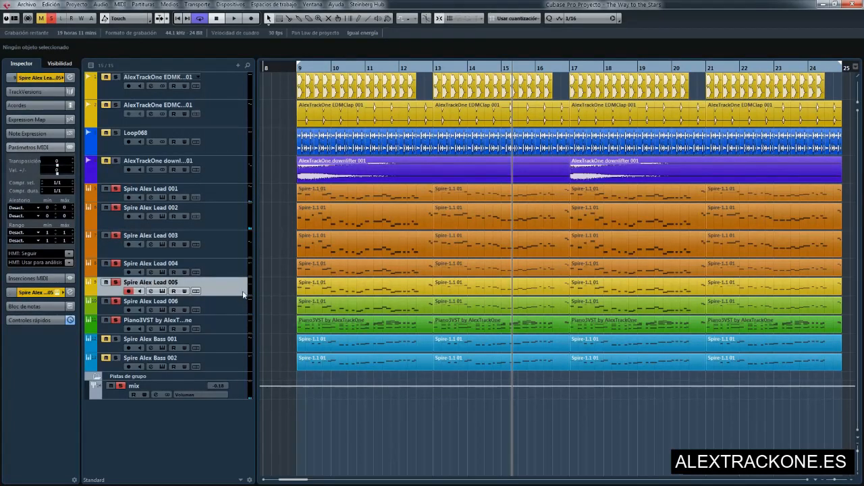
pyautogui.click(244, 306)
pyautogui.click(240, 323)
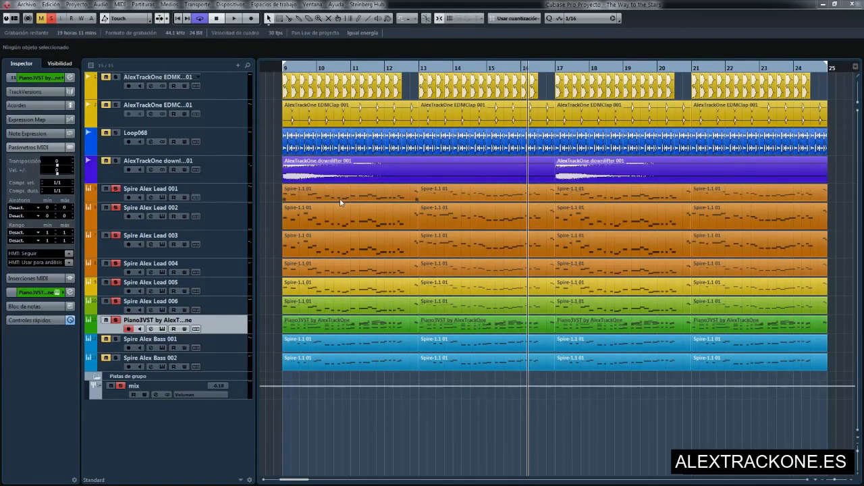
# Replace the current solos with only the six Spire Alex Lead tracks and play them from the start of the cycle range.
pyautogui.click(51, 19)
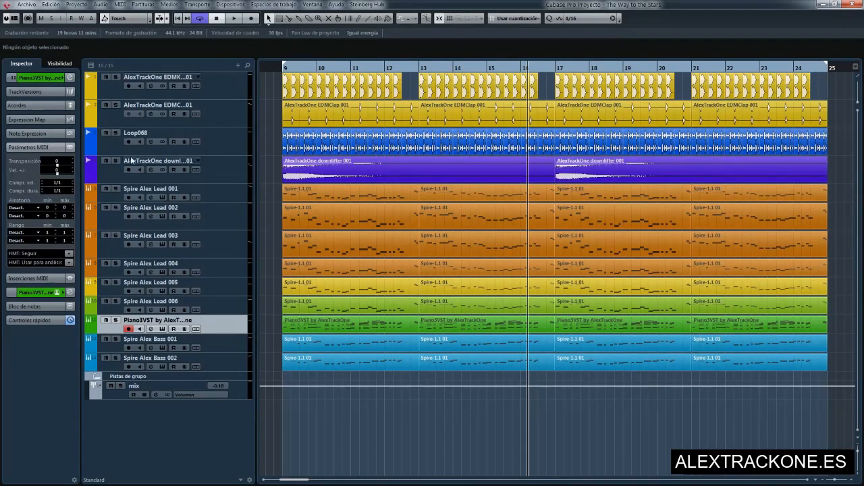
pyautogui.click(109, 200)
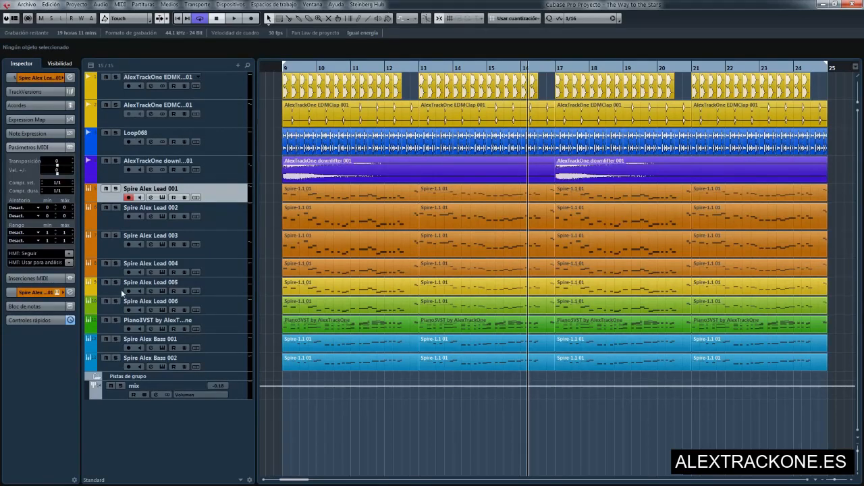
pyautogui.keyDown('shift'); pyautogui.click(112, 308); pyautogui.keyUp('shift')
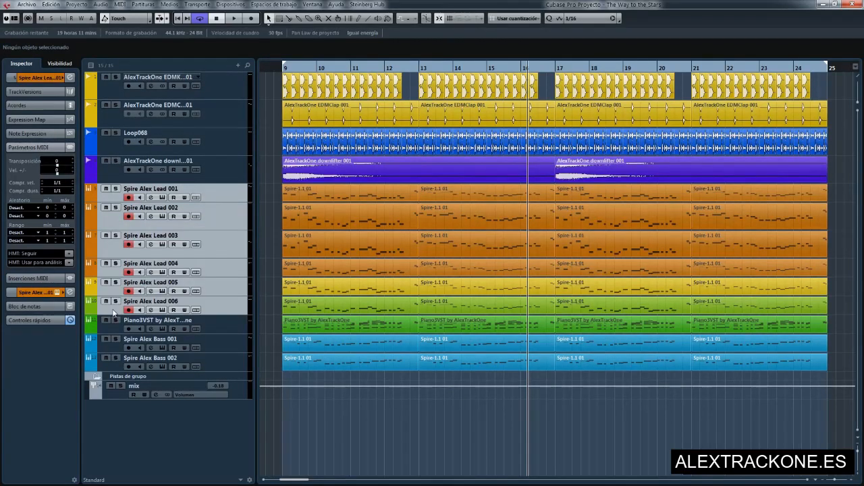
pyautogui.click(116, 301)
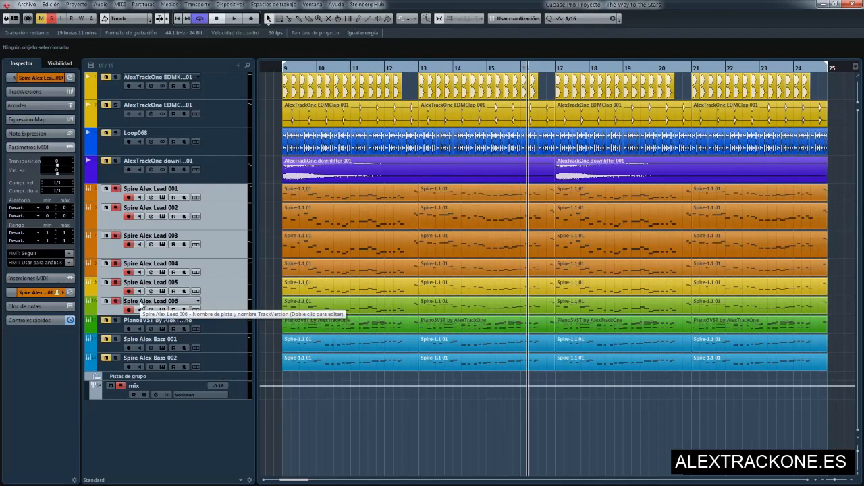
pyautogui.press('KP_1')
pyautogui.press('space')
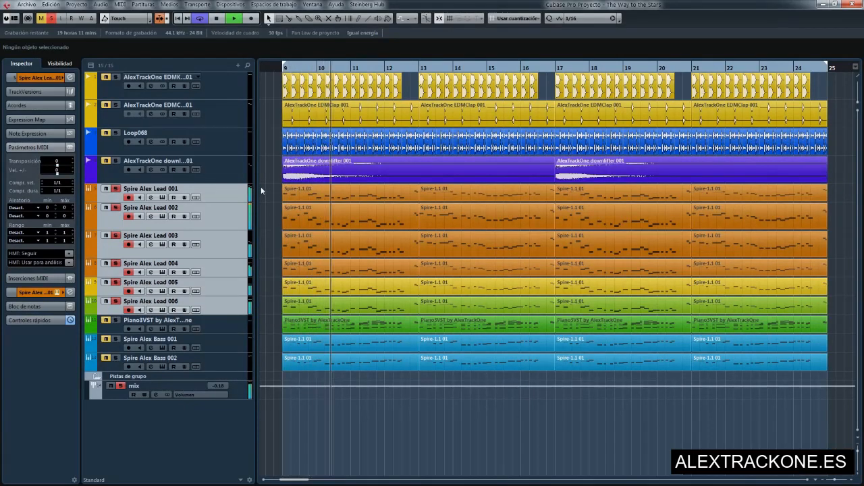
pyautogui.press('space')
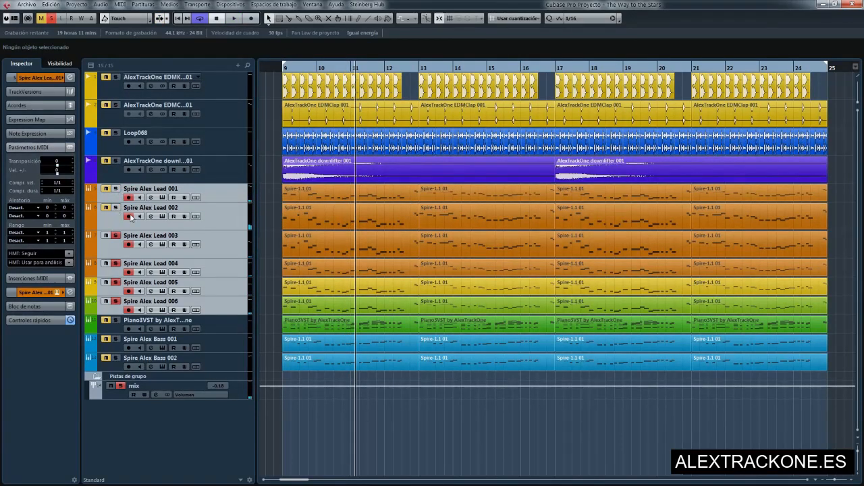
# Audition Spire Alex Leads 003 to 006 without Leads 001 and 002, starting from the beginning of the cycle range.
pyautogui.press('1')
pyautogui.press('space')
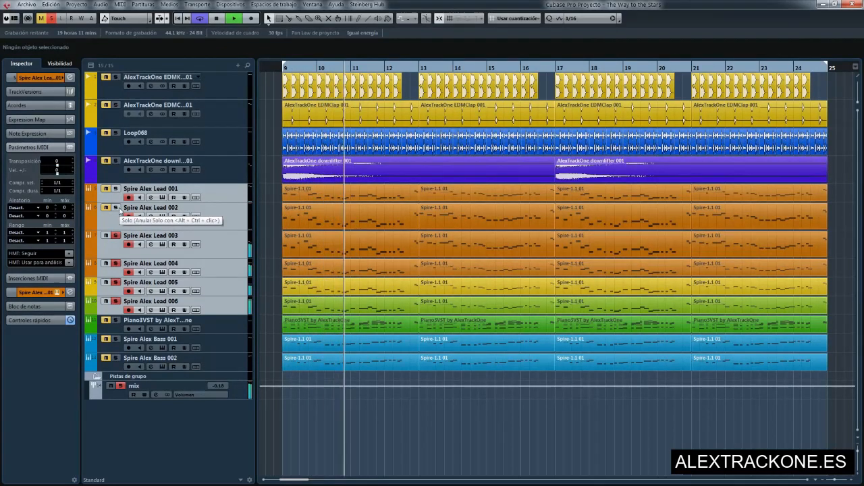
pyautogui.press('space')
# Switch the solo from Spire Alex Leads 003–006 to Leads 001 and 002, audition that pair and remove their solos.
pyautogui.click(115, 236)
pyautogui.click(116, 263)
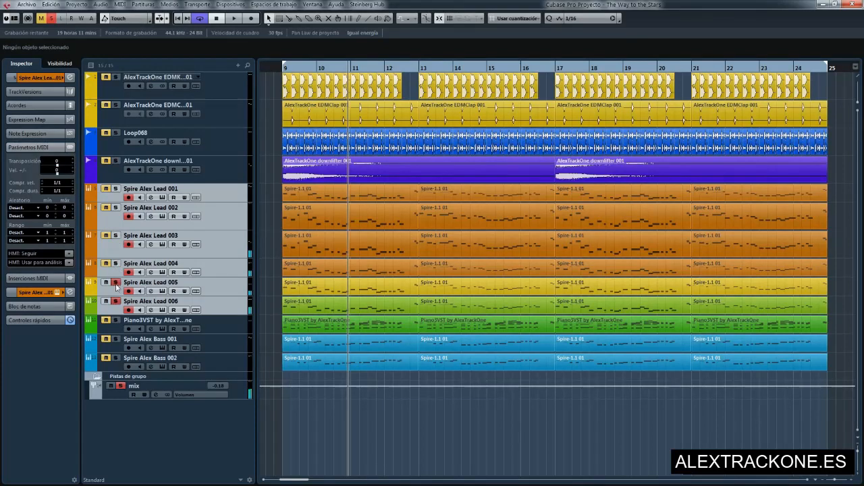
pyautogui.click(115, 282)
pyautogui.click(116, 301)
pyautogui.click(115, 189)
pyautogui.click(116, 208)
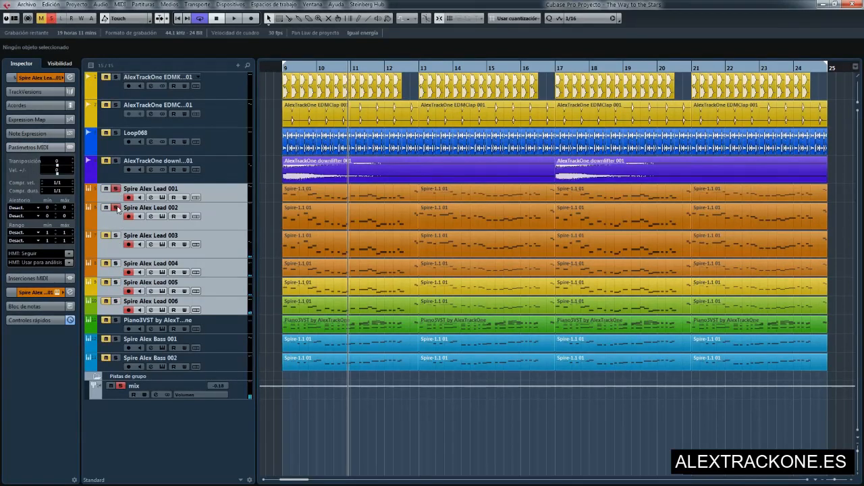
pyautogui.press('space')
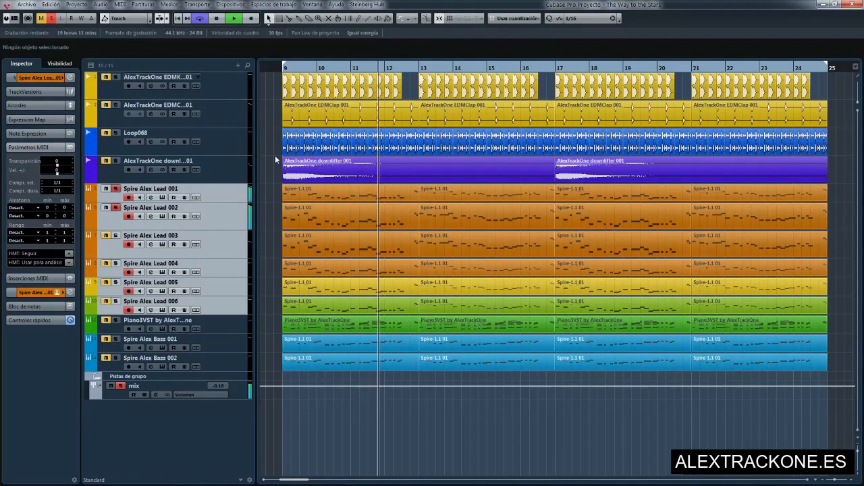
pyautogui.press('space')
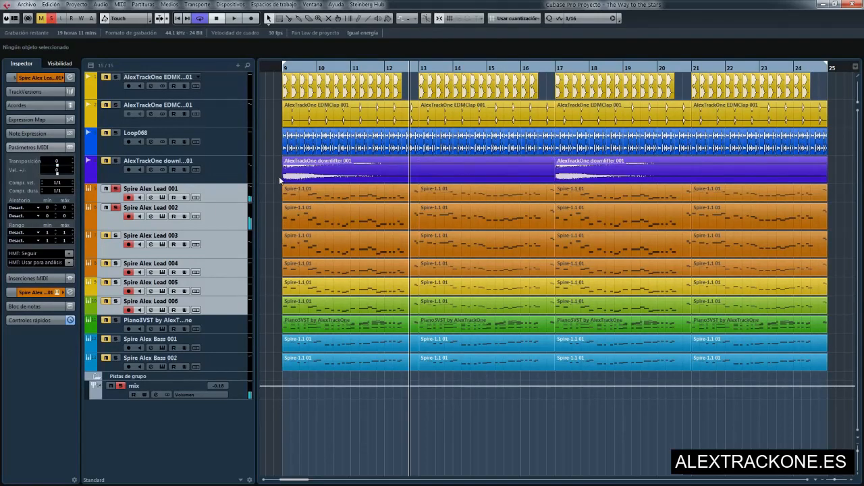
pyautogui.click(115, 207)
pyautogui.click(115, 188)
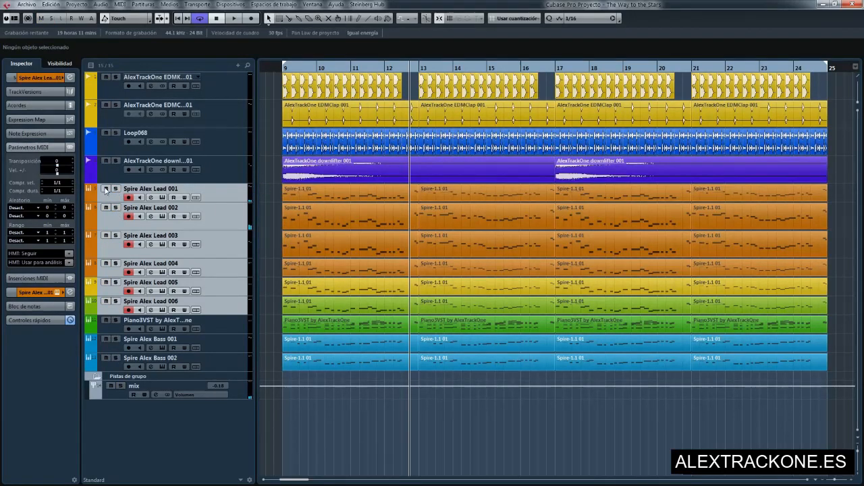
# Play the full mix while muting and unmuting Spire Alex Leads 001 and 002 to compare it with and without them.
pyautogui.click(106, 188)
pyautogui.press('space')
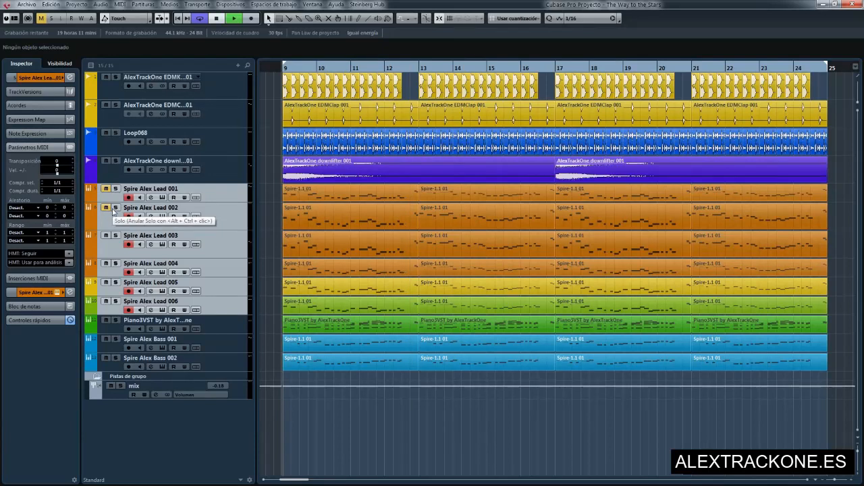
pyautogui.click(105, 207)
pyautogui.click(106, 189)
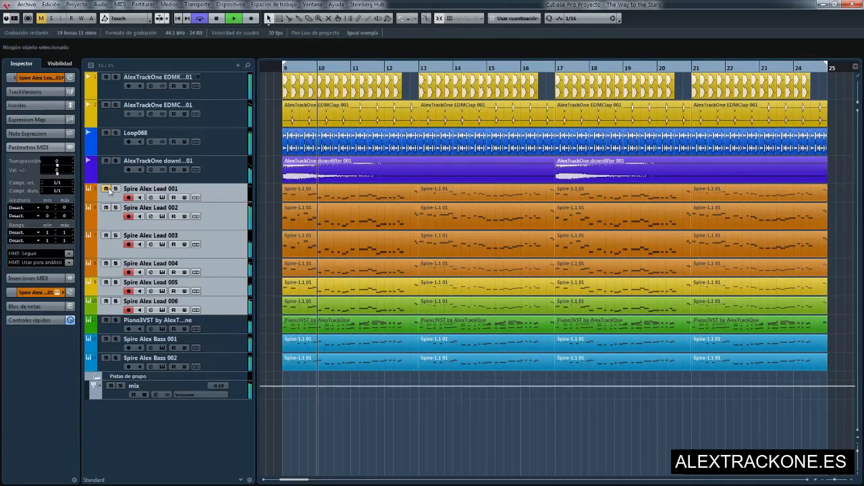
pyautogui.click(106, 189)
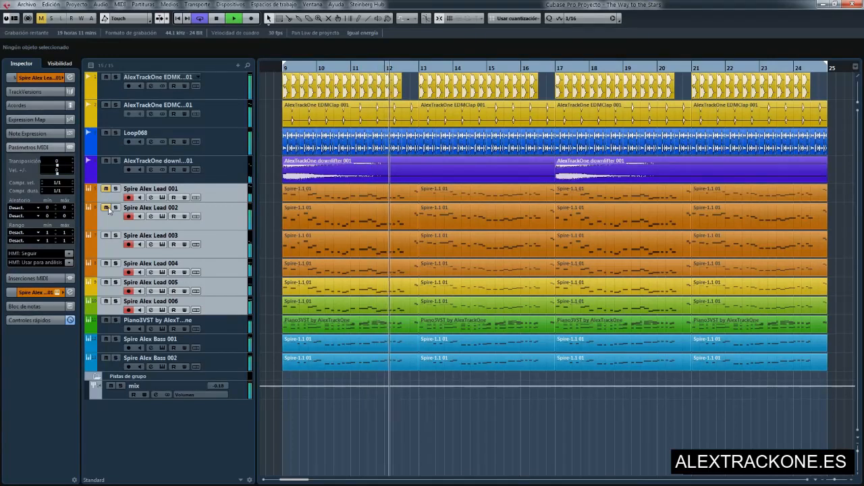
pyautogui.click(106, 189)
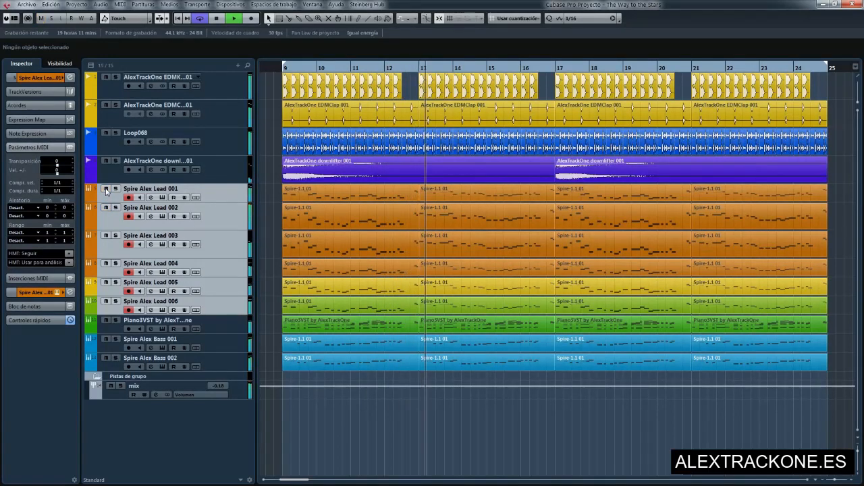
pyautogui.click(106, 189)
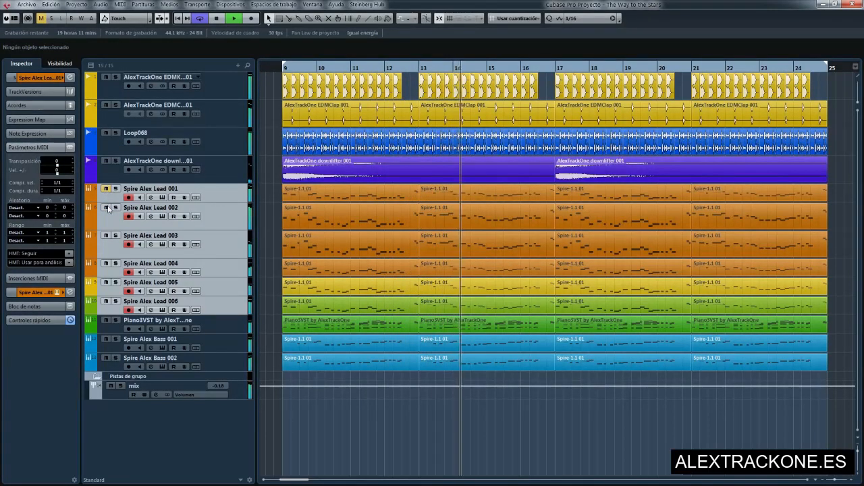
pyautogui.click(106, 189)
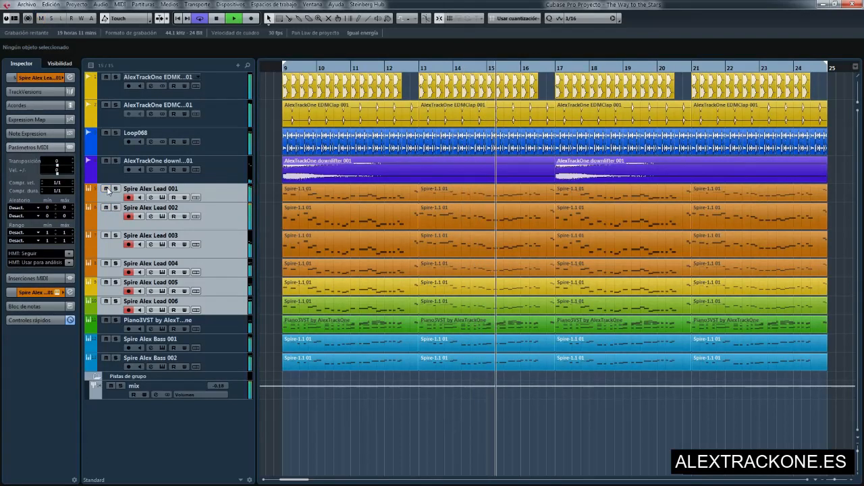
pyautogui.press('space')
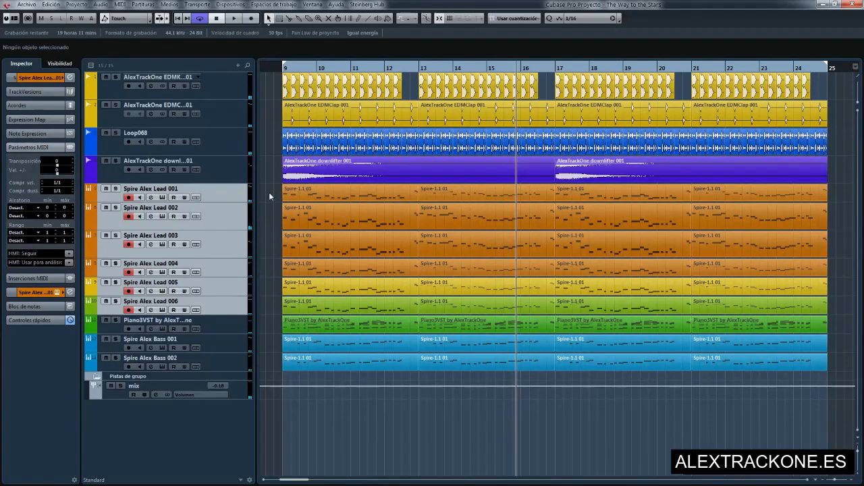
# Select all the MIDI events on the six Spire Alex Lead tracks.
pyautogui.moveTo(269, 192); pyautogui.dragTo(836, 302)
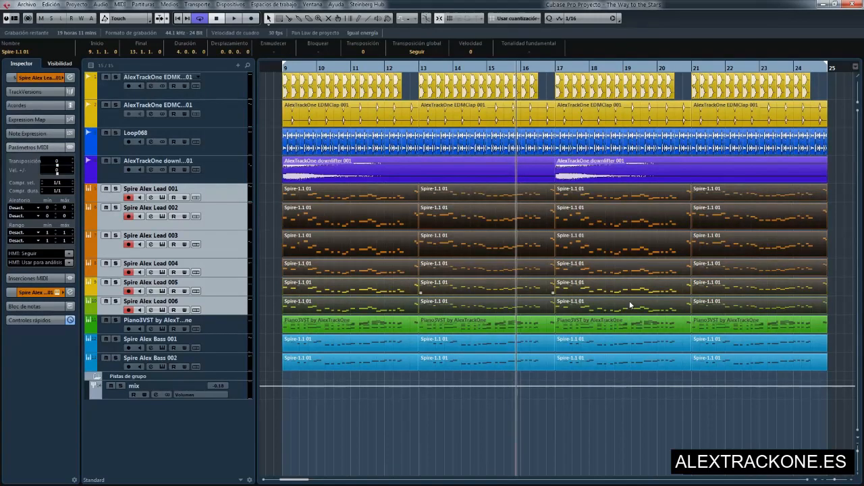
# Clear the event selection and make Spire Alex Lead 001 the only selected track.
pyautogui.click(270, 188)
pyautogui.click(215, 173)
pyautogui.click(227, 191)
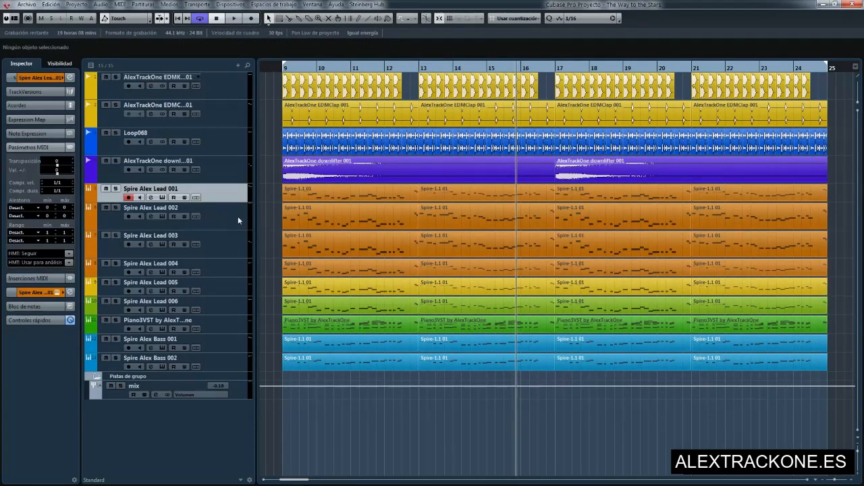
pyautogui.press('Down')
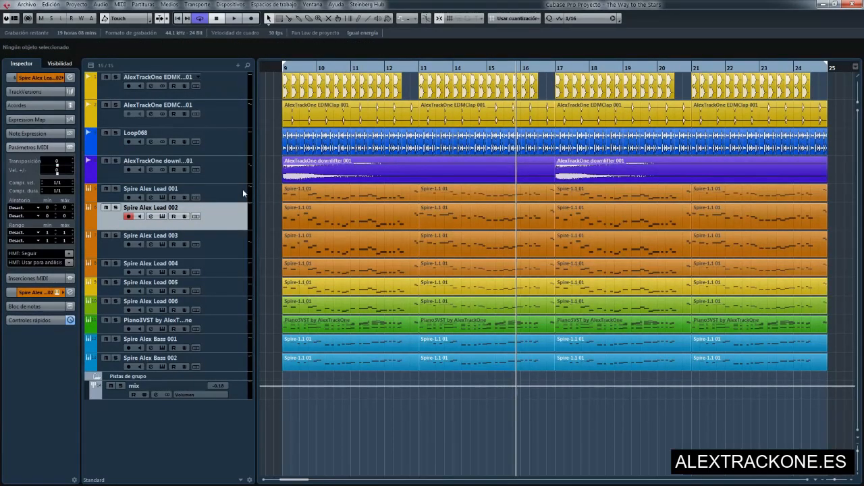
pyautogui.press('Up')
pyautogui.press('Down')
pyautogui.press('Up')
pyautogui.press('Down')
pyautogui.press('Up')
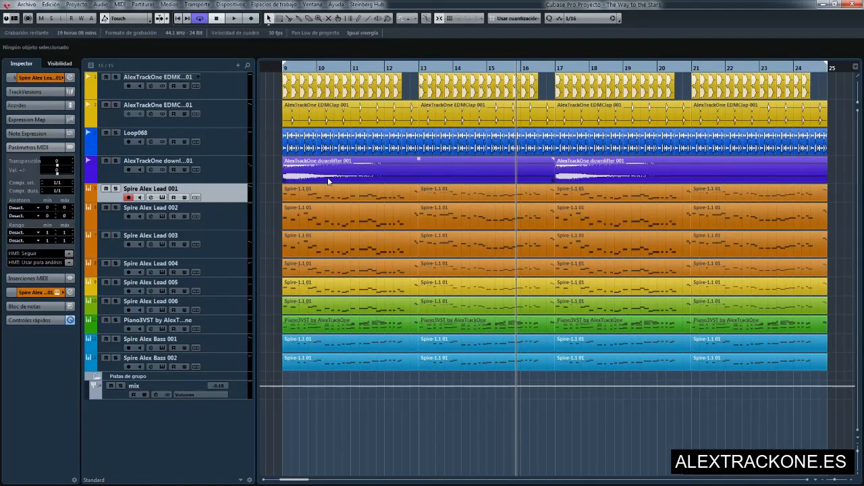
# Check the processing load in the VST Performance meter, moving it clear of the arrangement and closing it.
pyautogui.press('F12')
pyautogui.moveTo(576, 265); pyautogui.dragTo(181, 360)
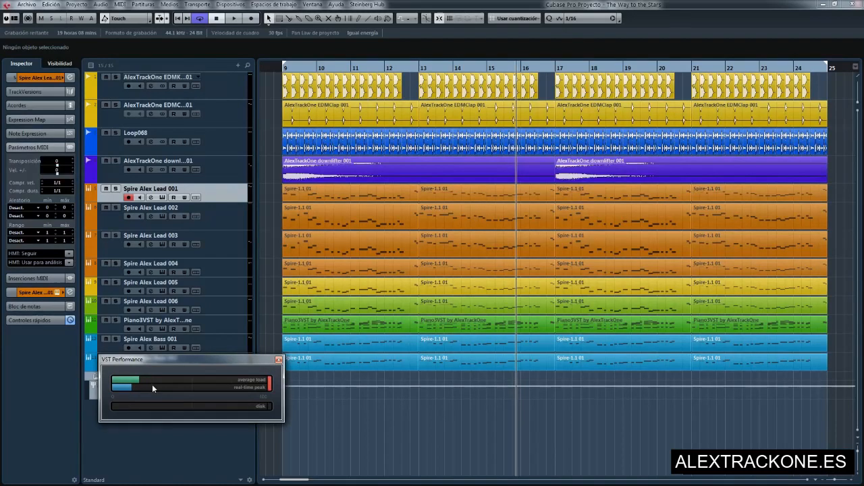
pyautogui.click(278, 360)
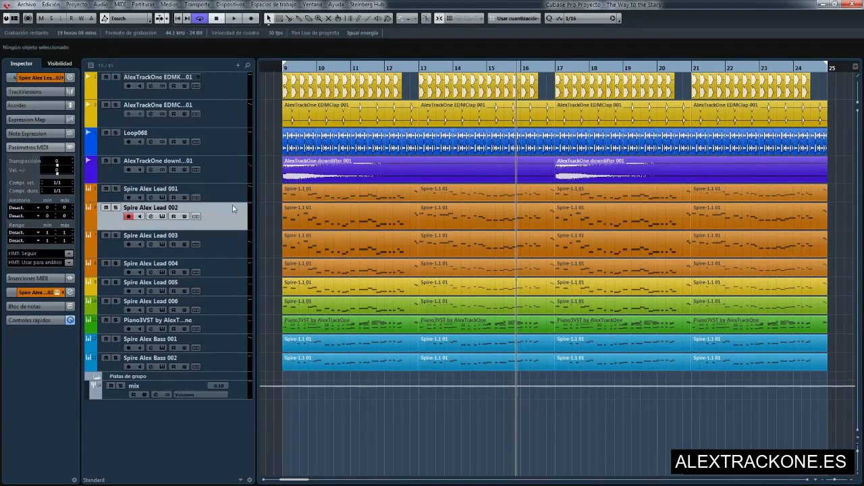
# Step the track selection through the Spire Alex Lead tracks down to Lead 006.
pyautogui.press('Down')
pyautogui.press('Down')
pyautogui.press('Down')
pyautogui.press('Down')
pyautogui.press('Down')
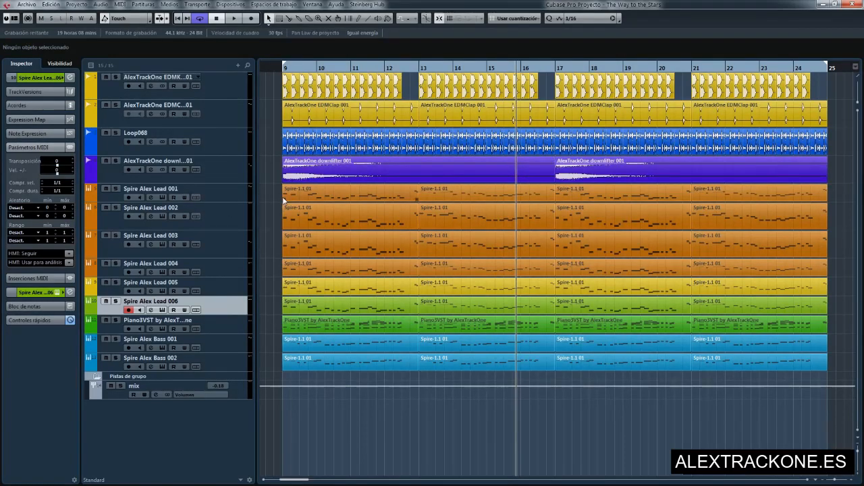
pyautogui.click(237, 197)
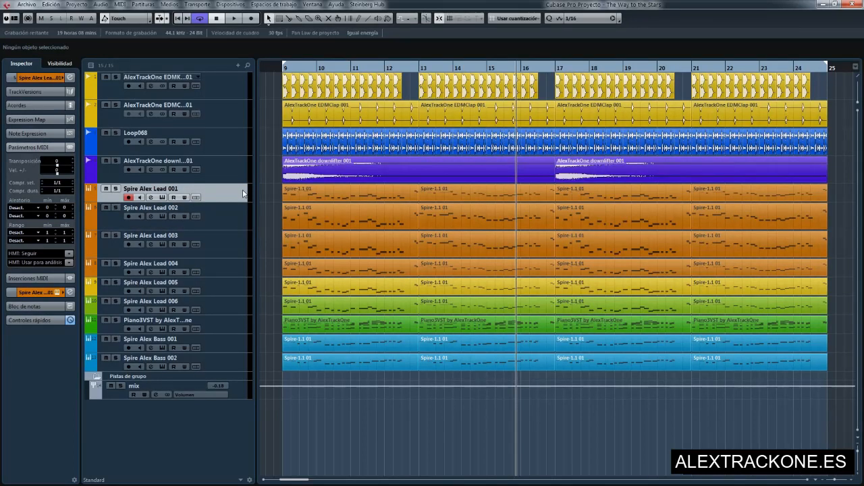
pyautogui.click(238, 211)
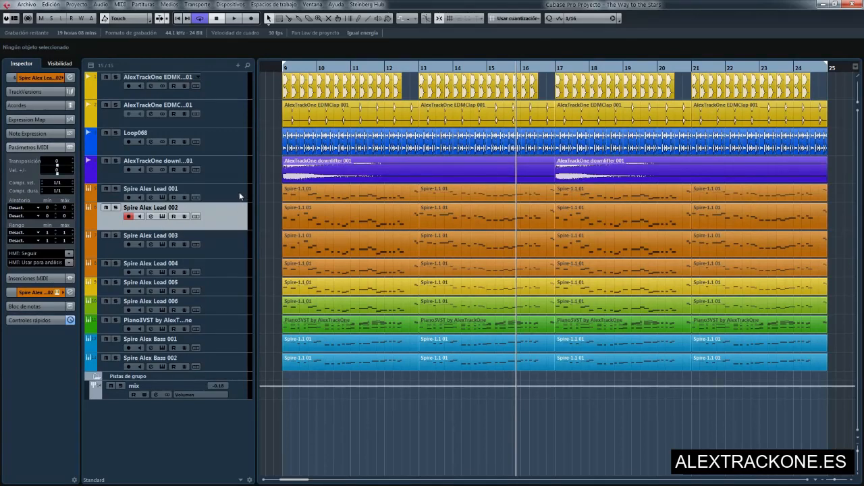
pyautogui.click(240, 195)
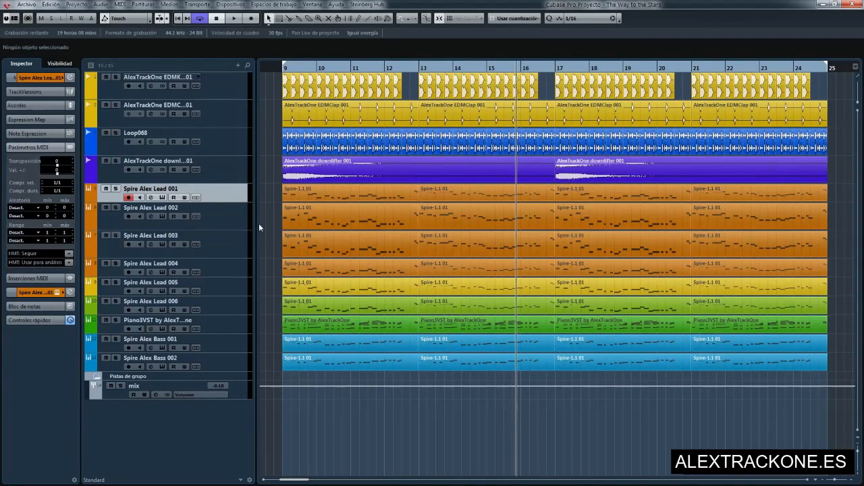
pyautogui.click(233, 219)
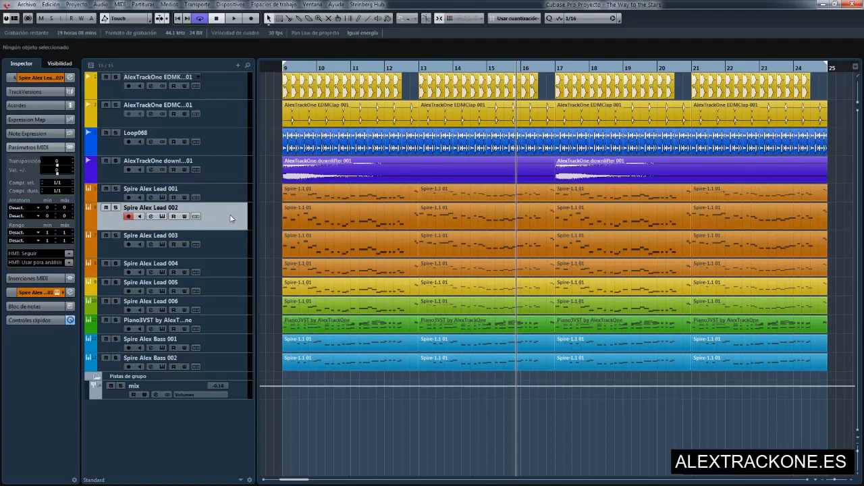
pyautogui.click(235, 201)
pyautogui.click(239, 222)
pyautogui.click(240, 199)
pyautogui.click(237, 210)
# Select the Spire Alex Lead 001 and 002 tracks together with all their MIDI events.
pyautogui.press('Up')
pyautogui.keyDown('shift'); pyautogui.click(232, 213); pyautogui.keyUp('shift')
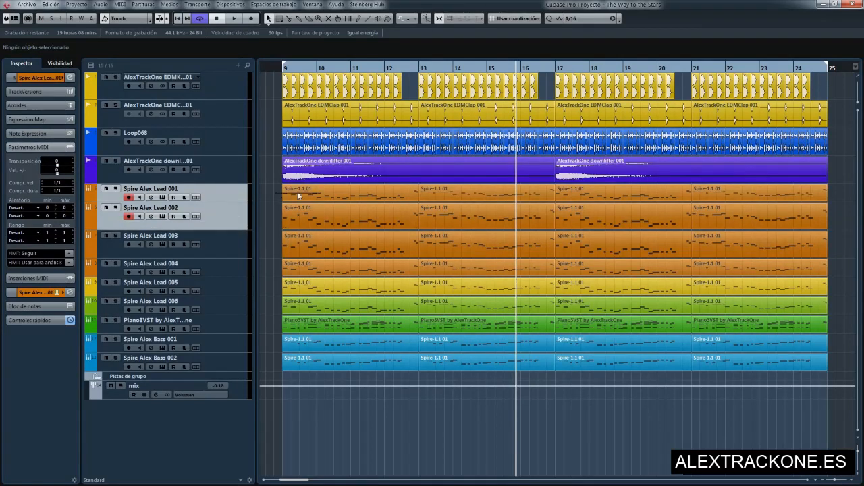
pyautogui.moveTo(297, 191); pyautogui.dragTo(848, 221)
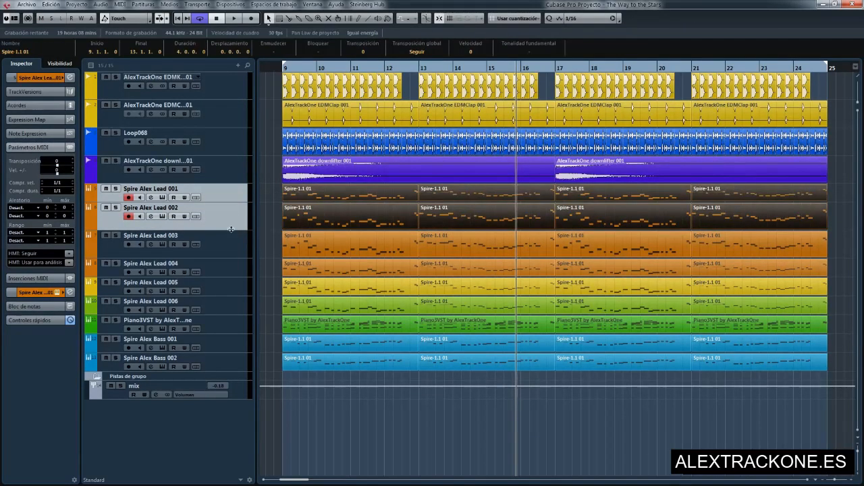
# Deselect the lead events and make Spire Alex Lead 002 the only selected track.
pyautogui.click(270, 182)
pyautogui.click(236, 193)
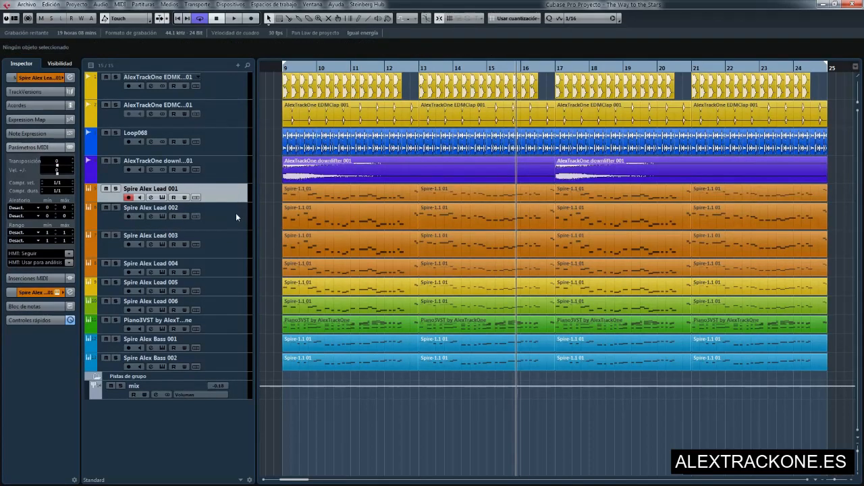
pyautogui.click(236, 216)
pyautogui.click(236, 192)
pyautogui.press('Down')
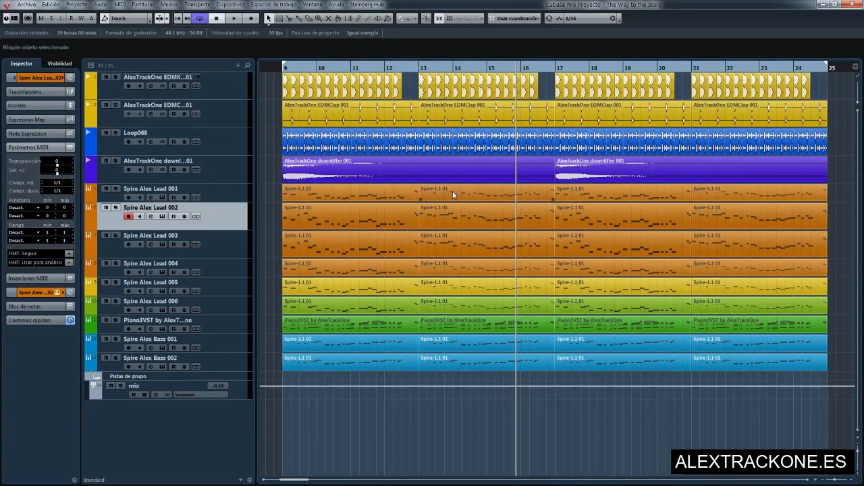
# Examine the insert slots around the Spire Alex Lead 002 channel in the MixConsole and return to the project.
pyautogui.press('F3')
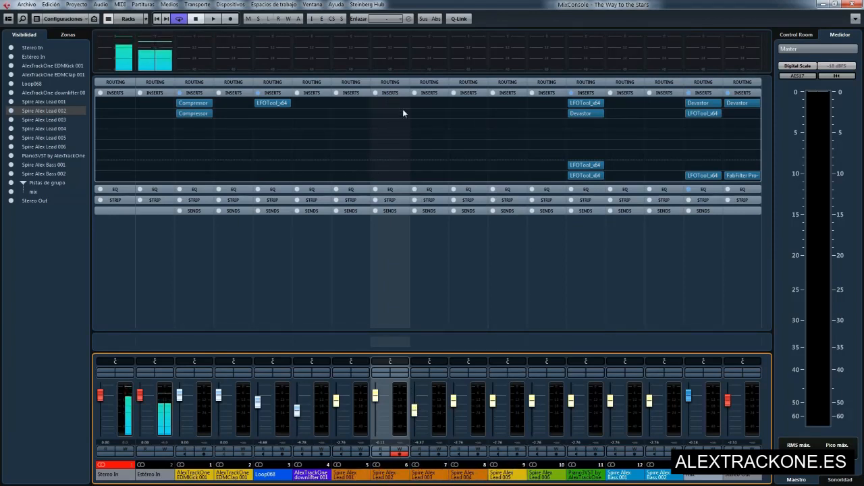
pyautogui.press('Tab')
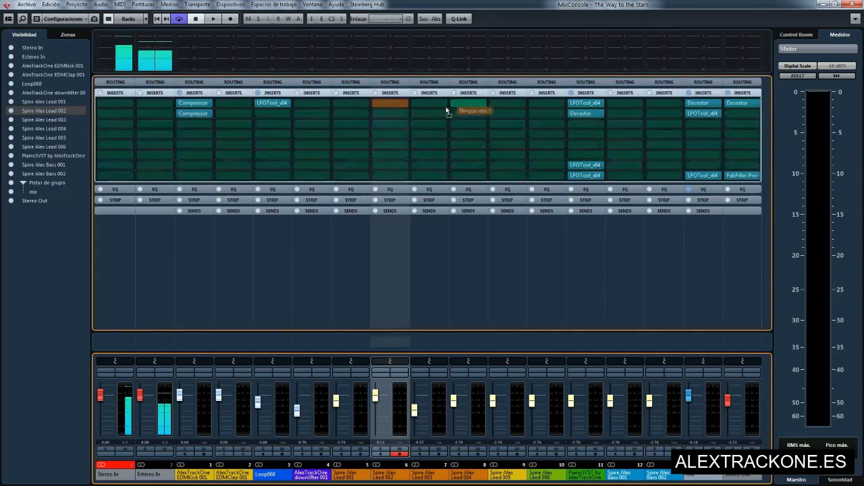
pyautogui.moveTo(447, 112); pyautogui.dragTo(372, 108)
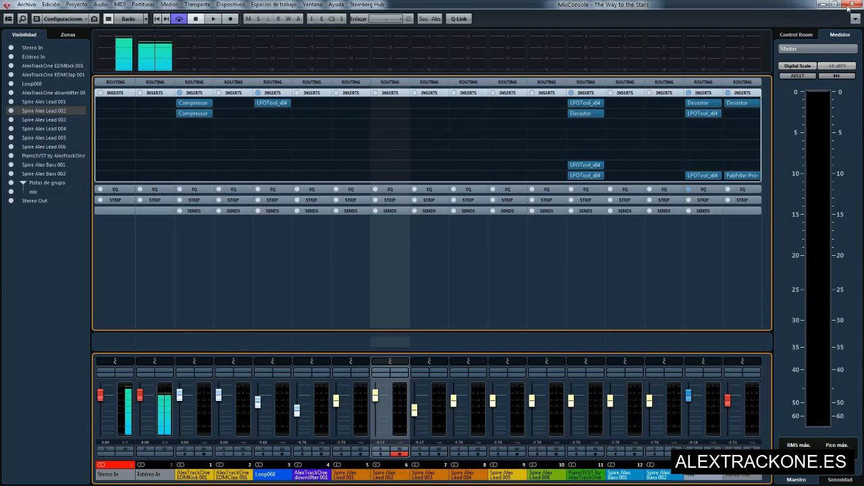
pyautogui.press('F3')
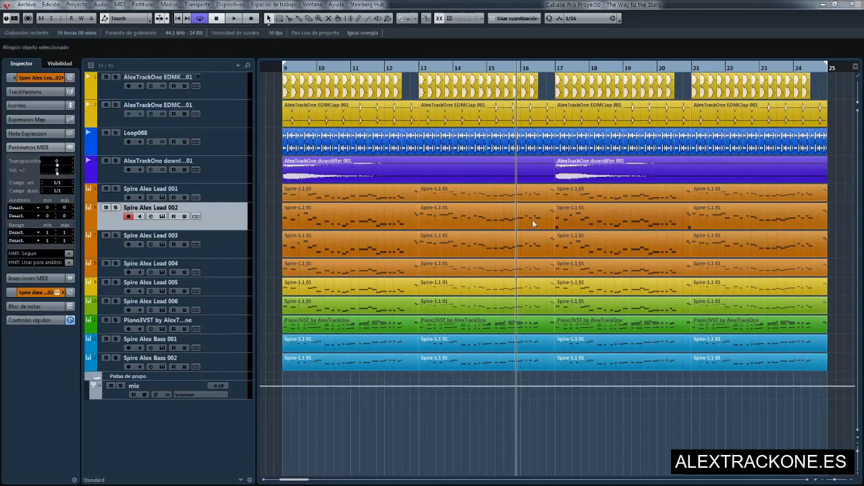
# Show the channel routing in the MixConsole, solo Spire Alex Leads 001 and 002, and return to the project.
pyautogui.press('F3')
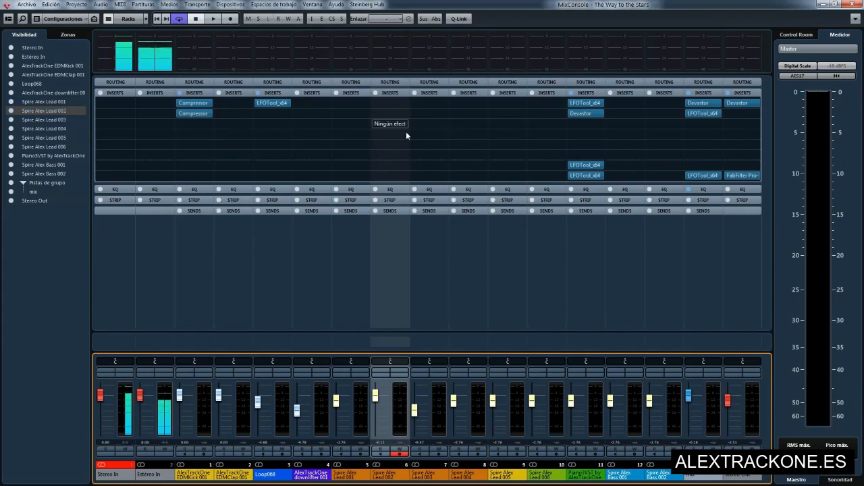
pyautogui.click(388, 83)
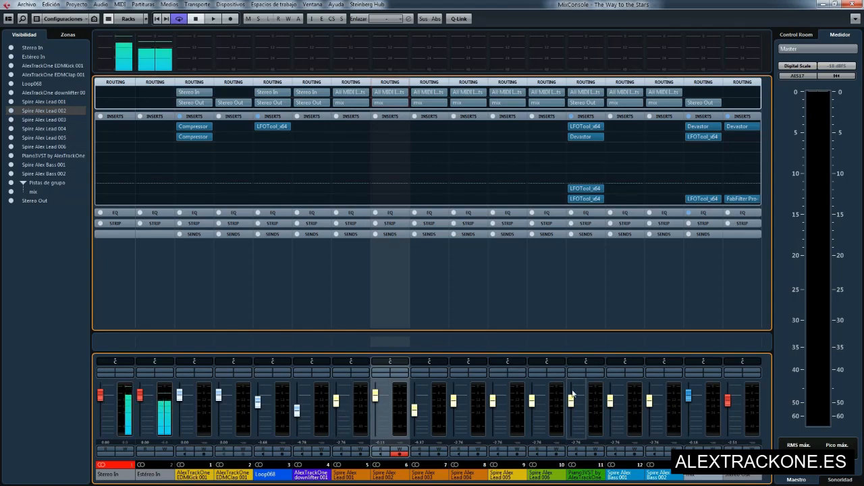
pyautogui.click(365, 373)
pyautogui.click(399, 372)
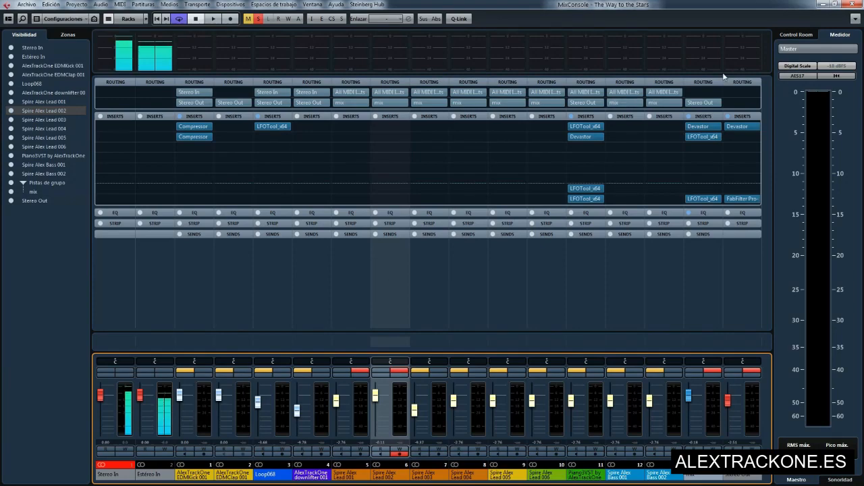
pyautogui.click(856, 4)
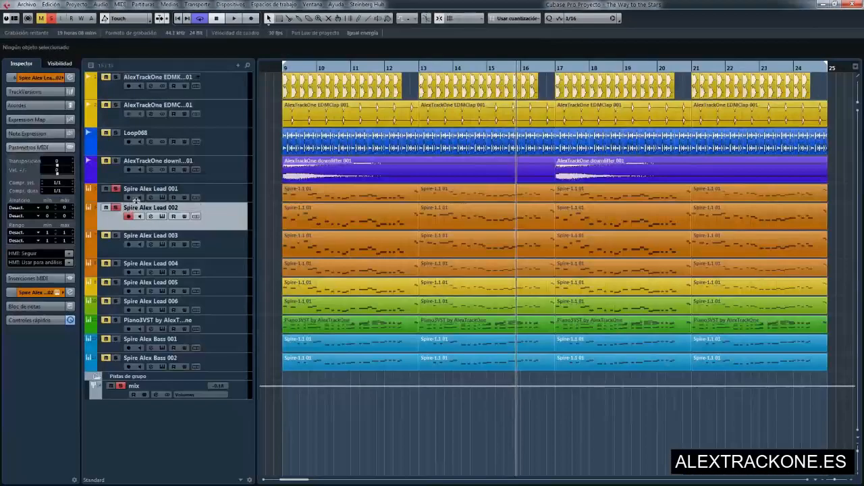
# Select all events on Spire Alex Leads 001 and 002 and play the soloed pair while watching its levels in the MixConsole.
pyautogui.moveTo(269, 193); pyautogui.dragTo(789, 222)
pyautogui.press('space')
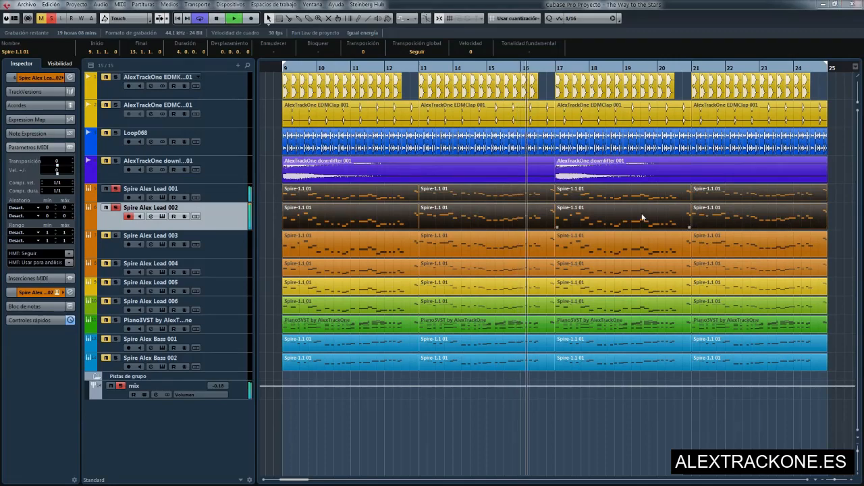
pyautogui.press('F3')
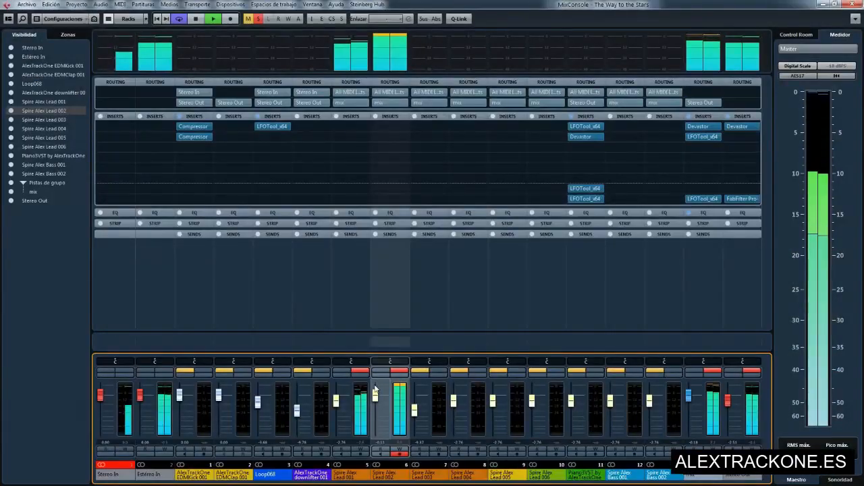
pyautogui.press('space')
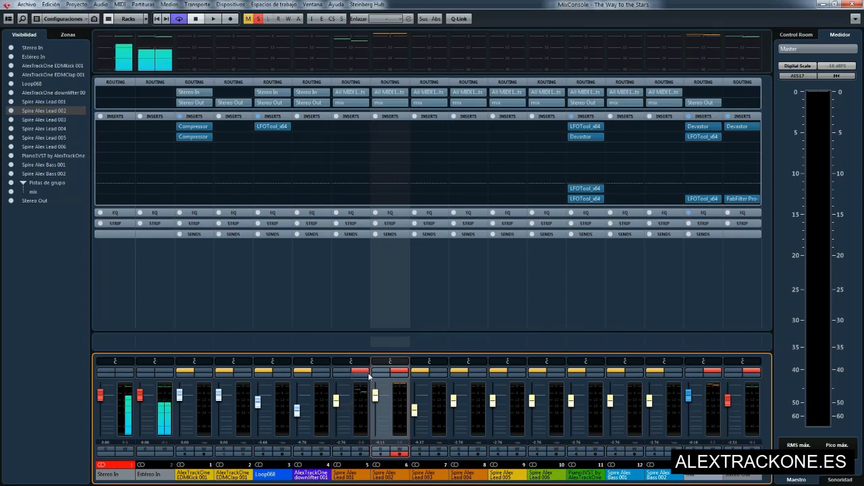
# Audition Spire Alex Lead 001 alone and Lead 002 alone by switching the solo between the two channels.
pyautogui.click(399, 371)
pyautogui.click(388, 372)
pyautogui.press('space')
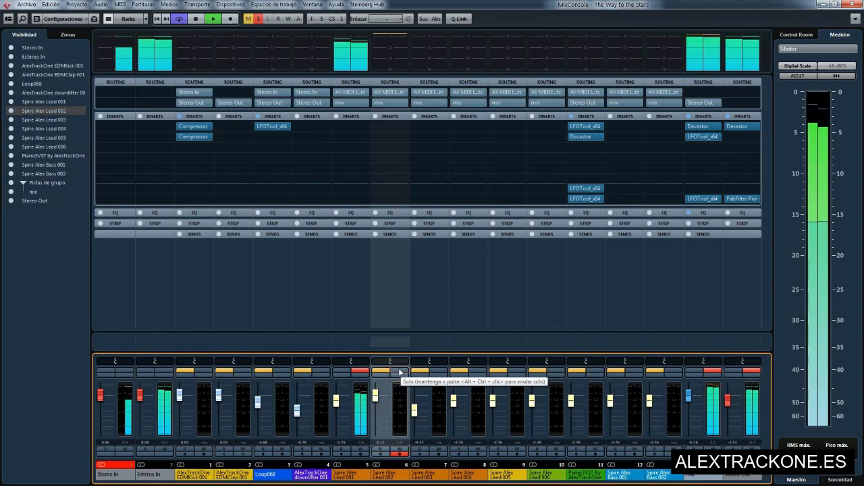
pyautogui.click(397, 372)
pyautogui.click(362, 374)
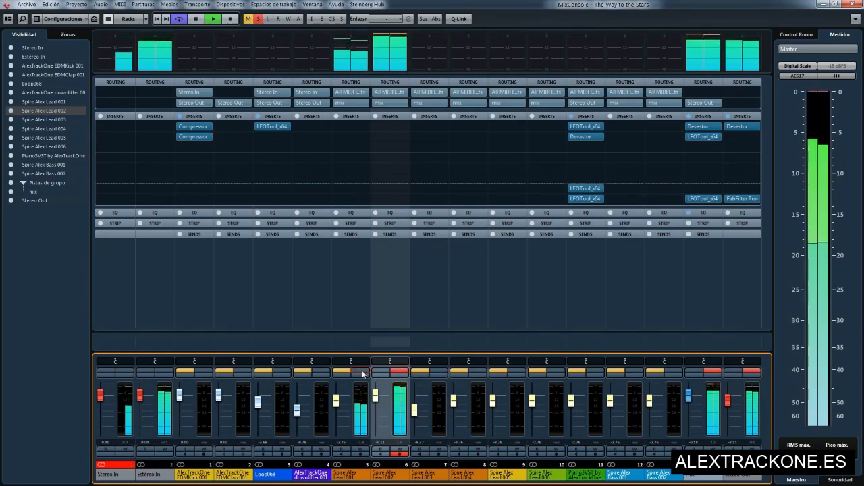
pyautogui.press('space')
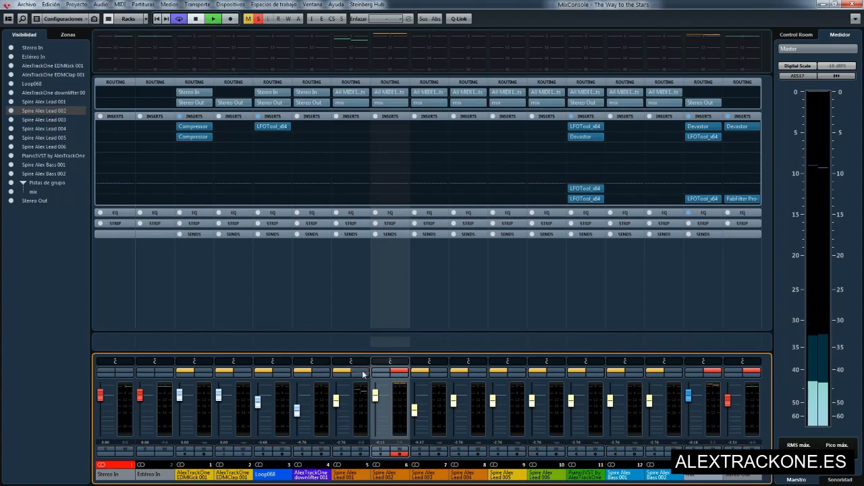
# Solo Spire Alex Lead 001 again and play it with Lead 002, toggling their solos to compare each alone with the pair.
pyautogui.press('space')
pyautogui.click(364, 370)
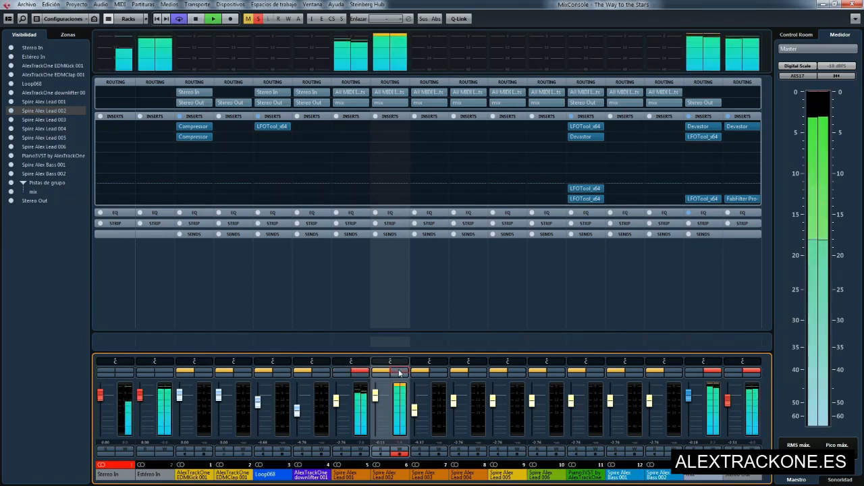
pyautogui.click(398, 372)
pyautogui.click(399, 372)
pyautogui.click(357, 370)
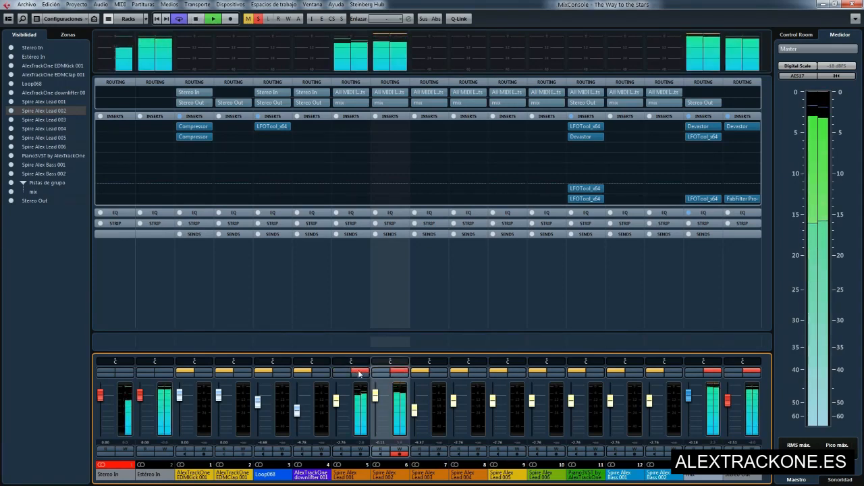
pyautogui.press('space')
pyautogui.click(358, 371)
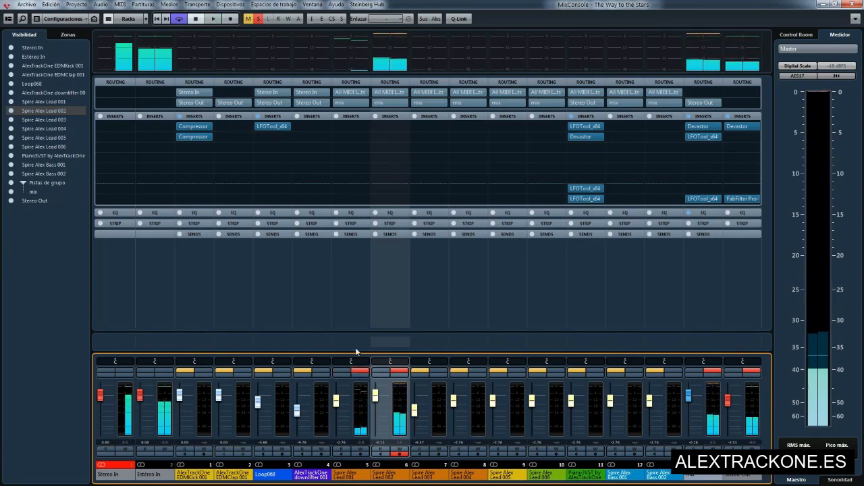
pyautogui.press('space')
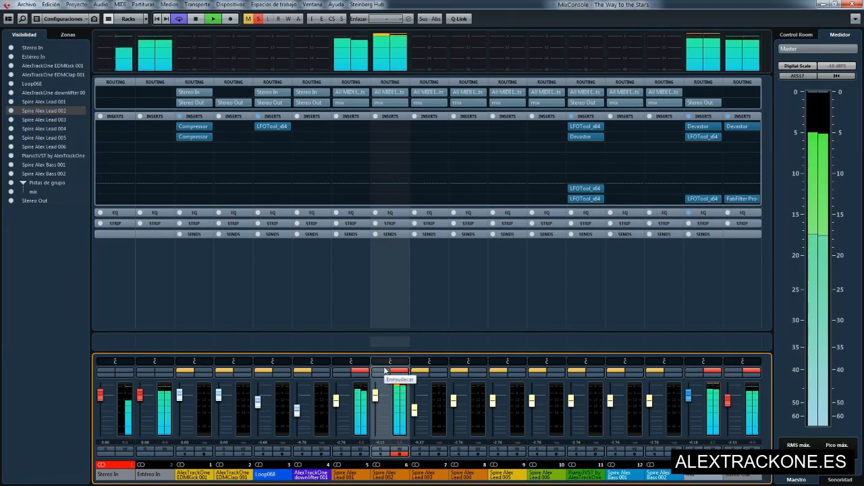
pyautogui.press('space')
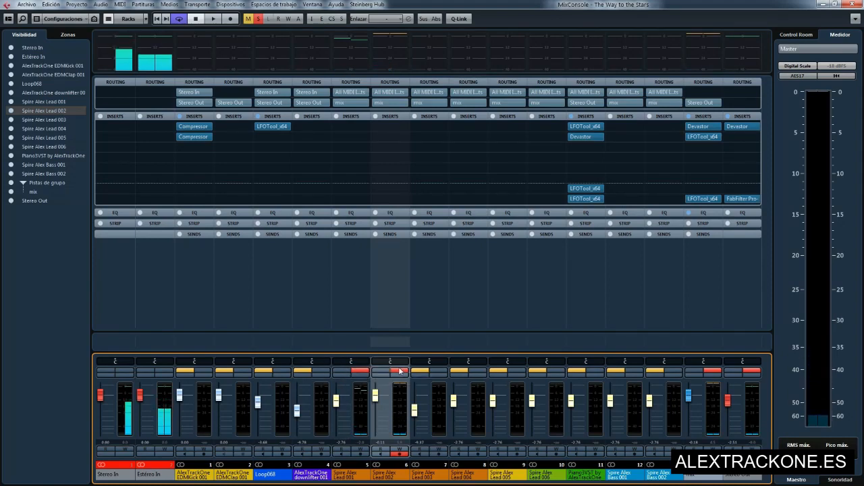
# Select the Spire Alex Lead 001 channel and leave only Lead 002 of the two leads soloed.
pyautogui.click(352, 322)
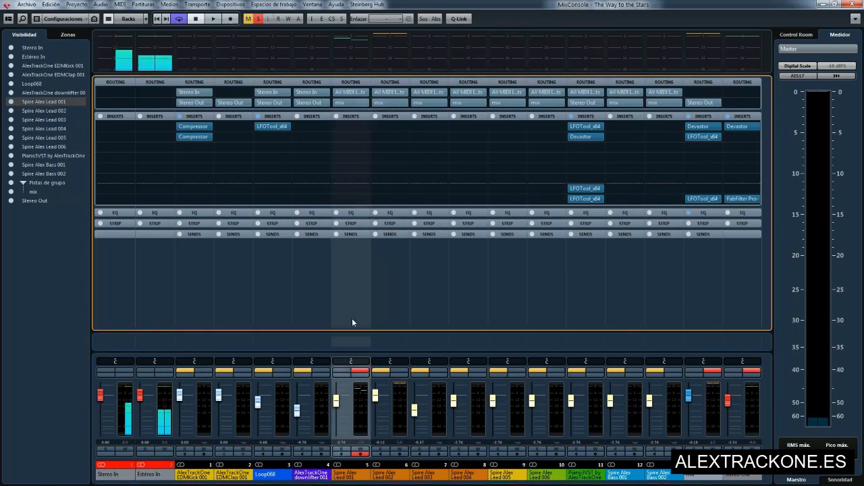
pyautogui.click(398, 372)
pyautogui.click(363, 373)
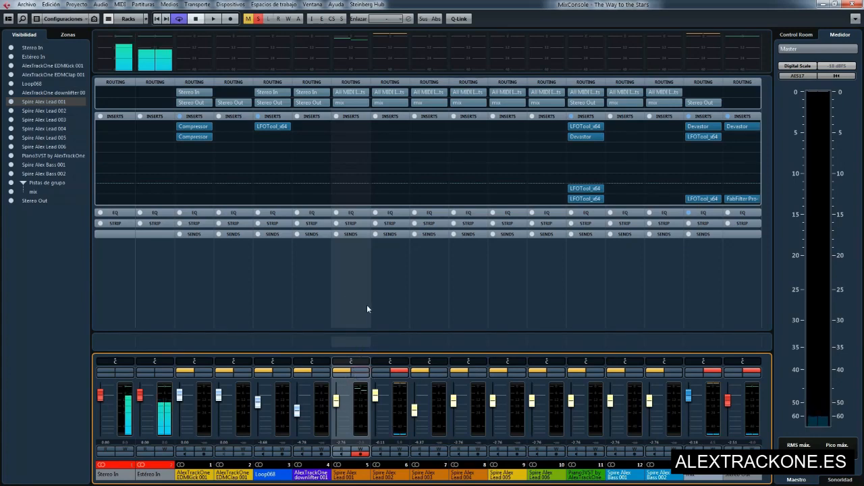
# Play Spire Alex Lead 001 soloed, add Lead 002's solo during playback, and finish with only Lead 002 soloed.
pyautogui.click(384, 285)
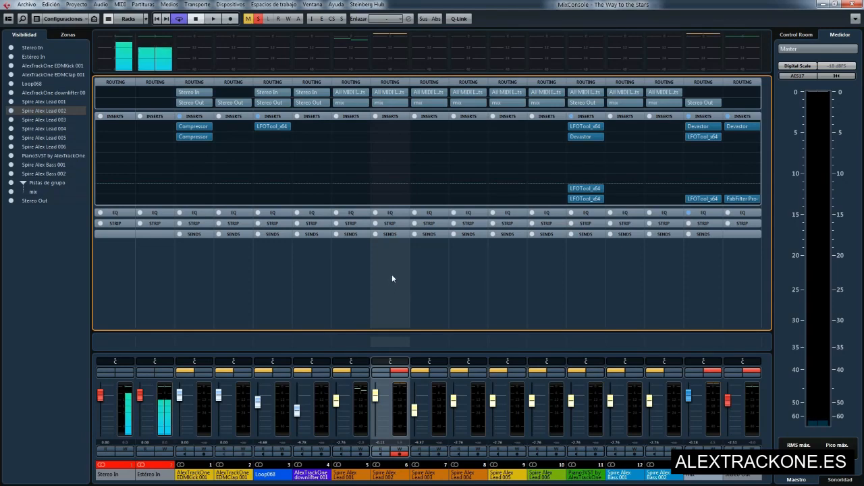
pyautogui.click(351, 285)
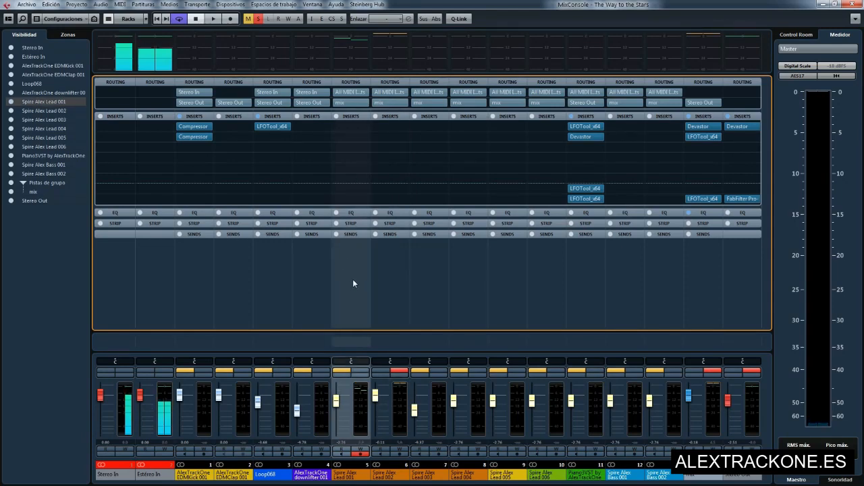
pyautogui.click(396, 372)
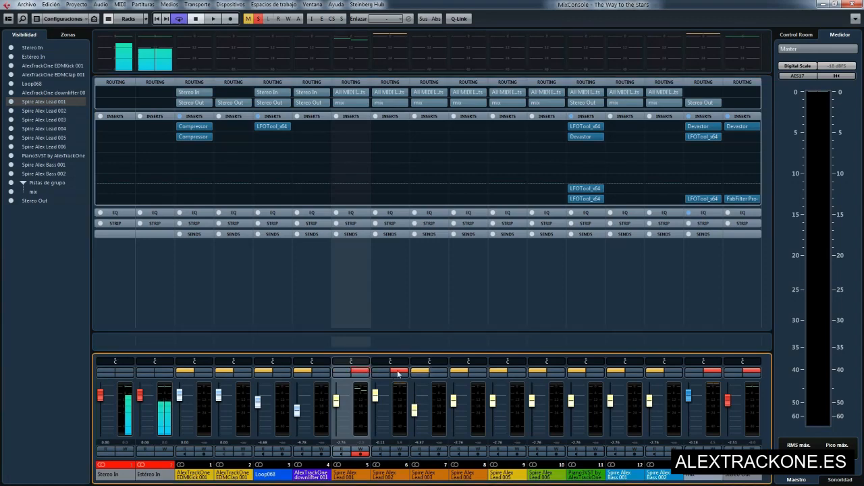
pyautogui.press('space')
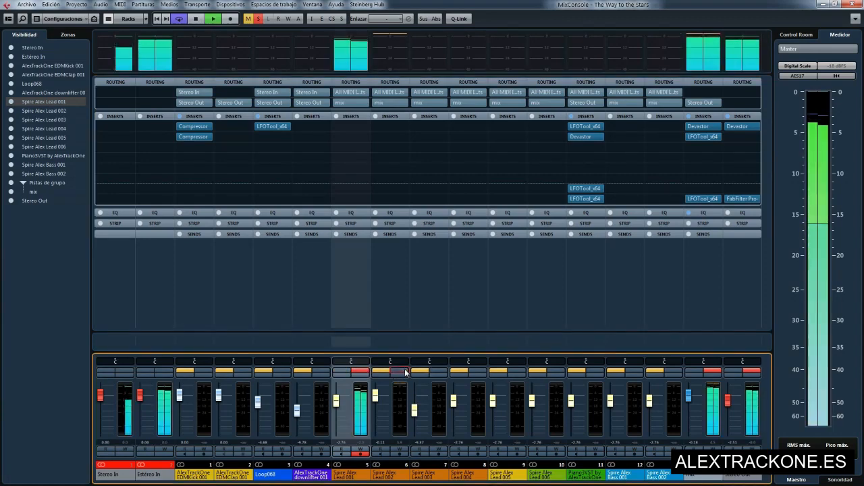
pyautogui.click(400, 372)
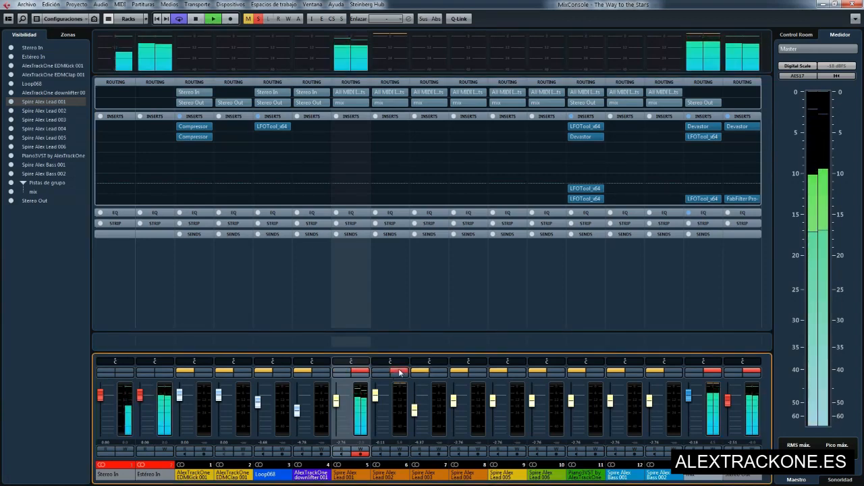
pyautogui.click(364, 372)
pyautogui.press('space')
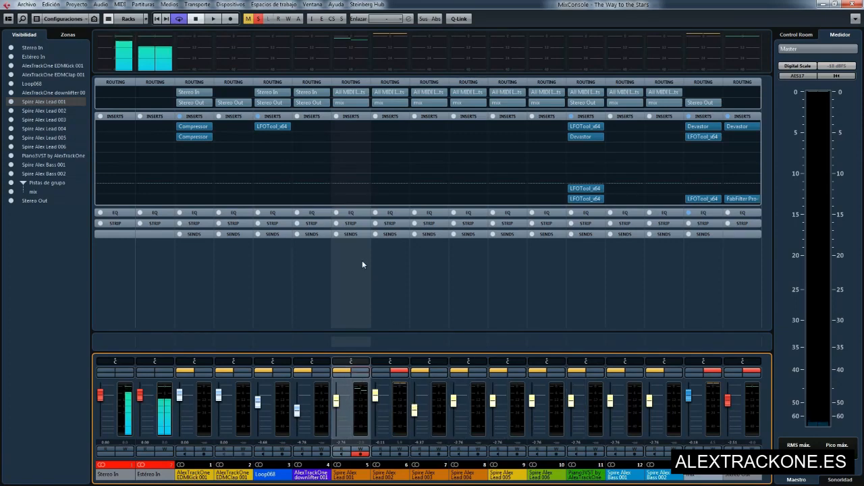
# Check the equalizer in the channel settings of Spire Alex Lead 001 and Lead 002, closing each window after viewing.
pyautogui.click(384, 282)
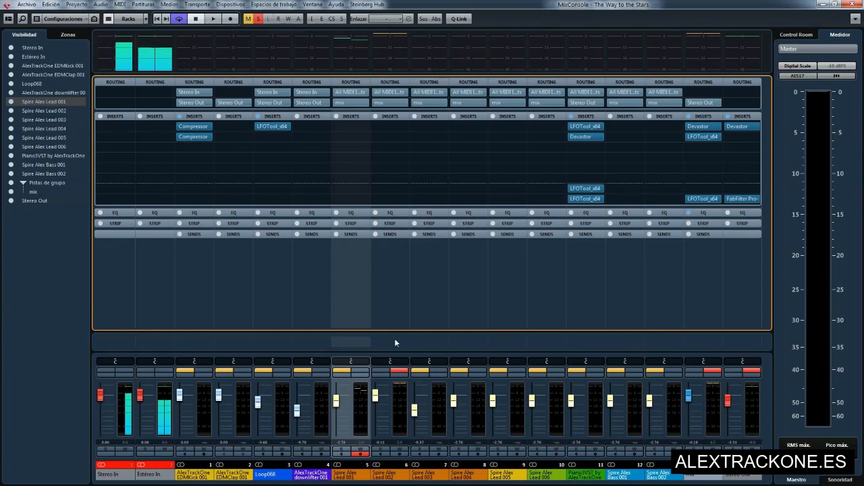
pyautogui.click(368, 370)
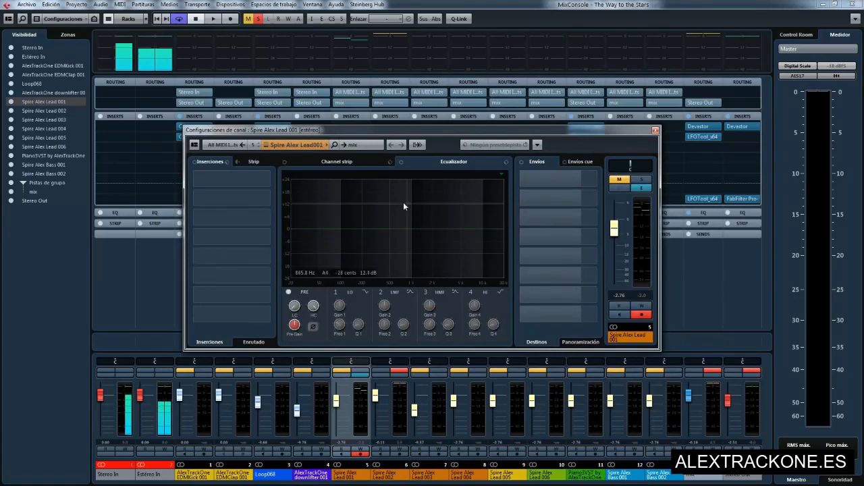
pyautogui.click(655, 130)
pyautogui.click(399, 378)
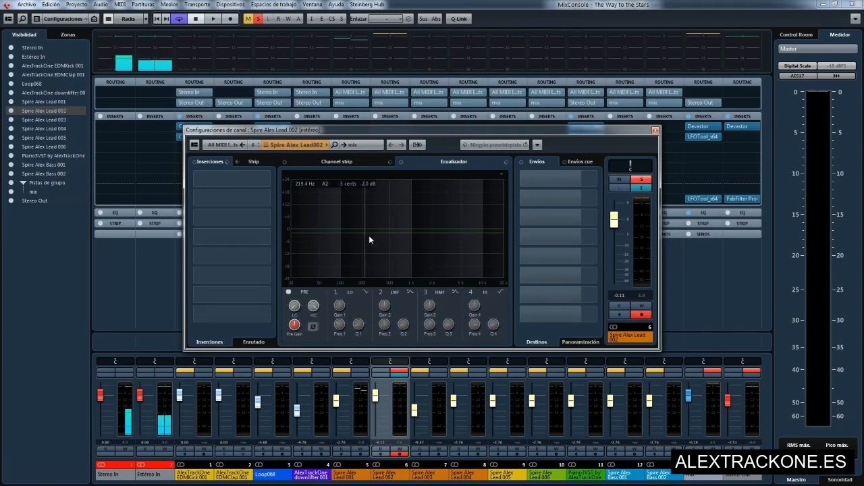
pyautogui.click(655, 130)
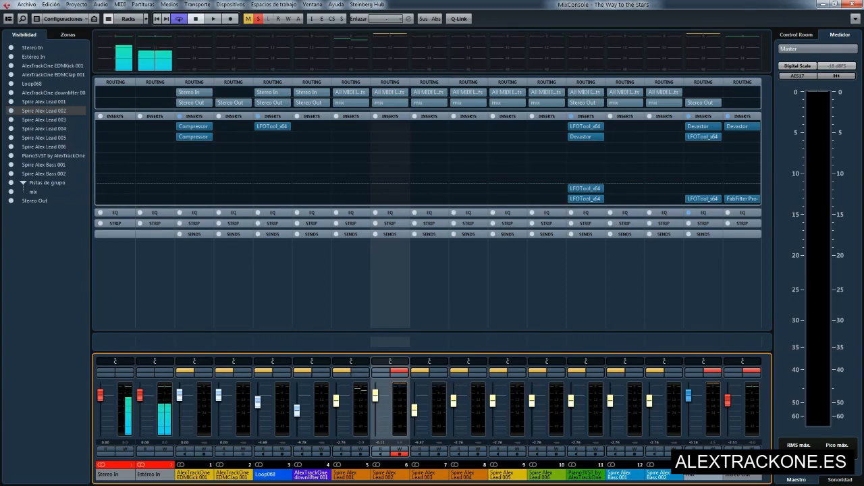
# Return to the project window and open the Spire instruments of Spire Alex Lead 001 and Lead 002.
pyautogui.click(854, 4)
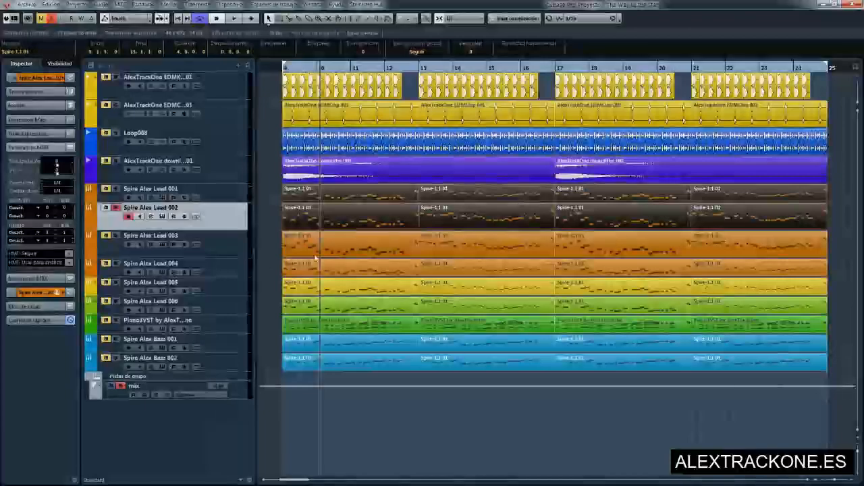
pyautogui.click(111, 198)
pyautogui.click(114, 209)
pyautogui.click(113, 200)
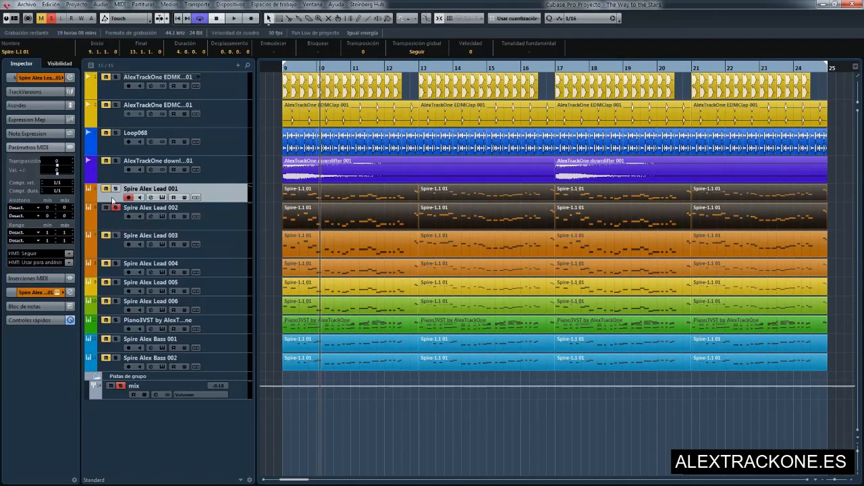
pyautogui.click(58, 293)
pyautogui.press('Down')
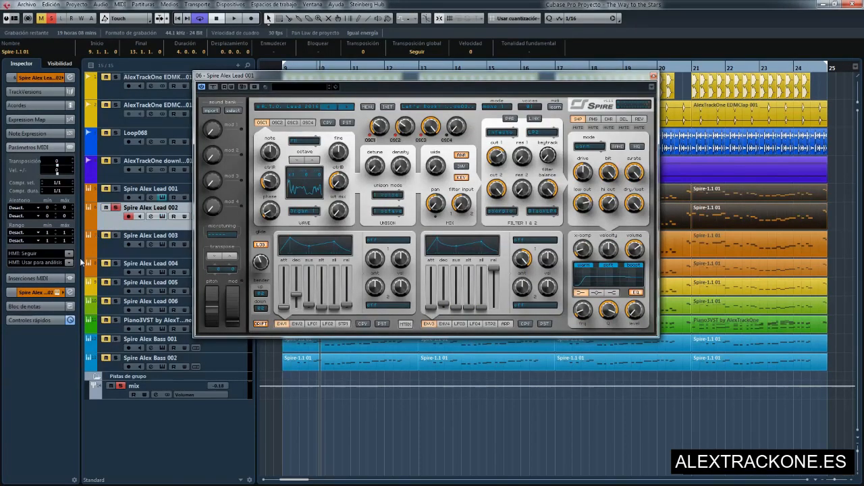
pyautogui.click(58, 293)
# Arrange the two Spire windows of Leads 001 and 002 so their EQ sections can be compared side by side.
pyautogui.moveTo(491, 106); pyautogui.dragTo(488, 178)
pyautogui.moveTo(453, 79); pyautogui.dragTo(298, 65)
pyautogui.moveTo(588, 173); pyautogui.dragTo(626, 98)
pyautogui.click(388, 64)
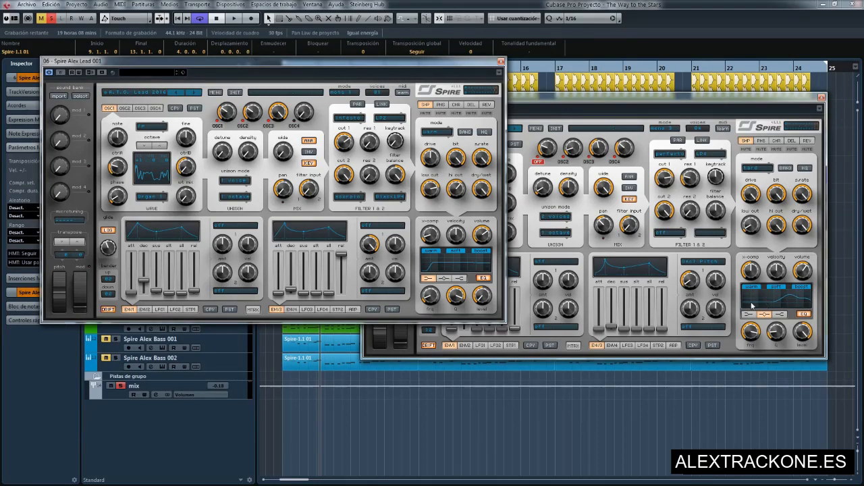
pyautogui.moveTo(654, 96); pyautogui.dragTo(668, 98)
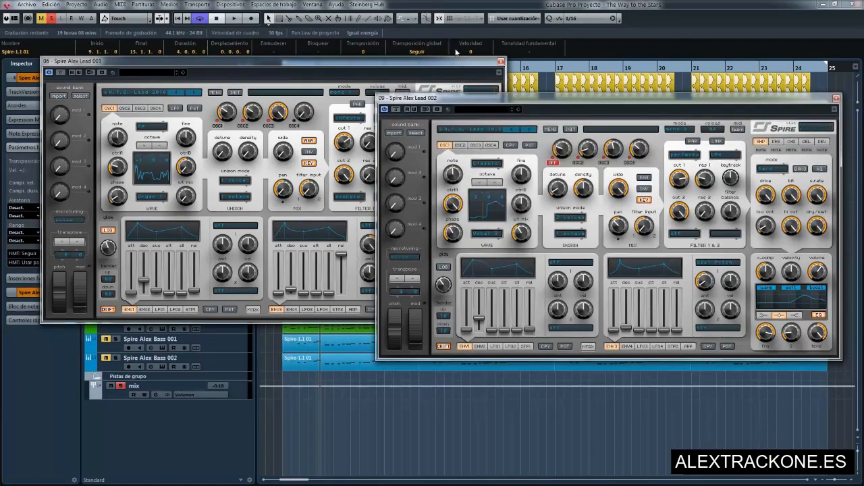
# Close Lead 001's Spire window and play soloed Lead 002 while examining its Spire settings, ending in the MixConsole with that window closed.
pyautogui.click(500, 61)
pyautogui.press('space')
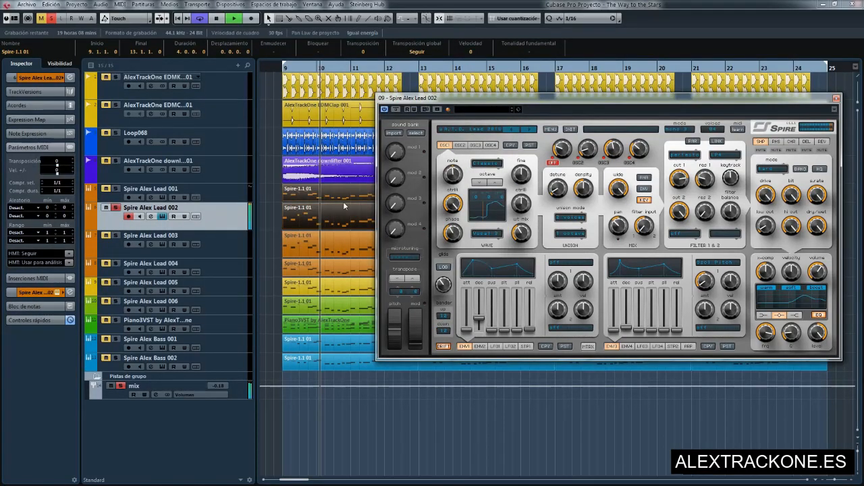
pyautogui.press('F3')
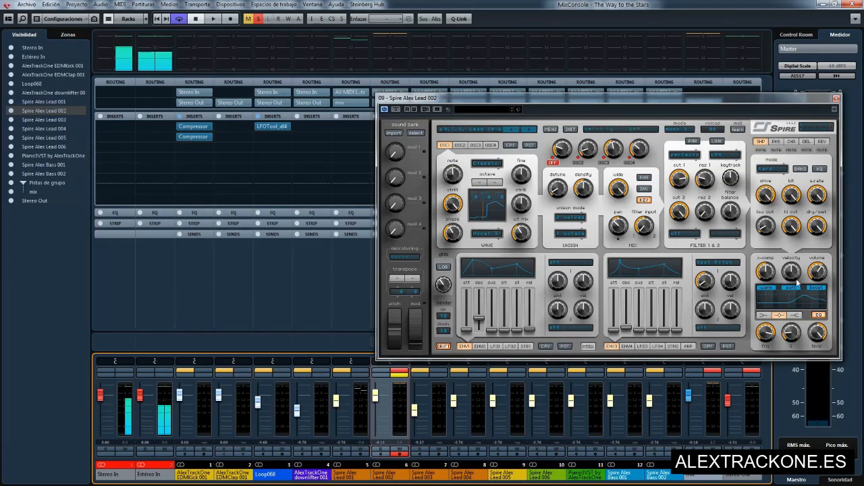
pyautogui.click(836, 98)
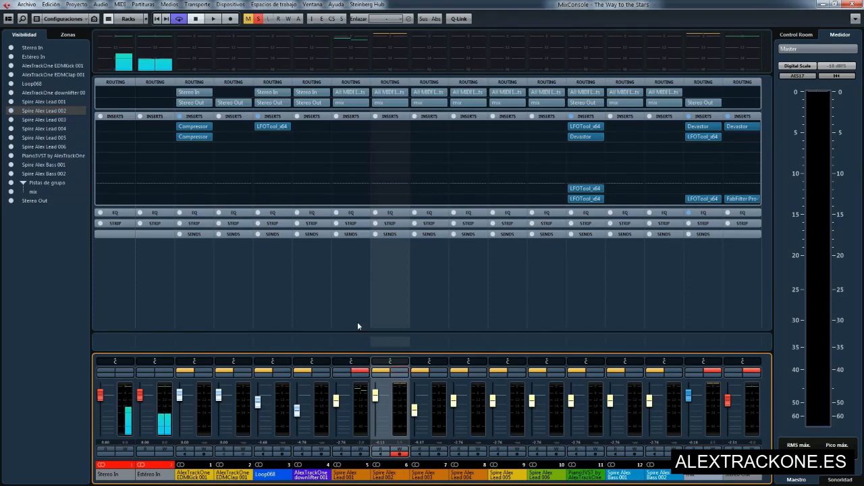
# Solo Spire Alex Lead 001 in place of Lead 002 and examine the EQ curve in its Spire instrument.
pyautogui.click(356, 370)
pyautogui.click(855, 4)
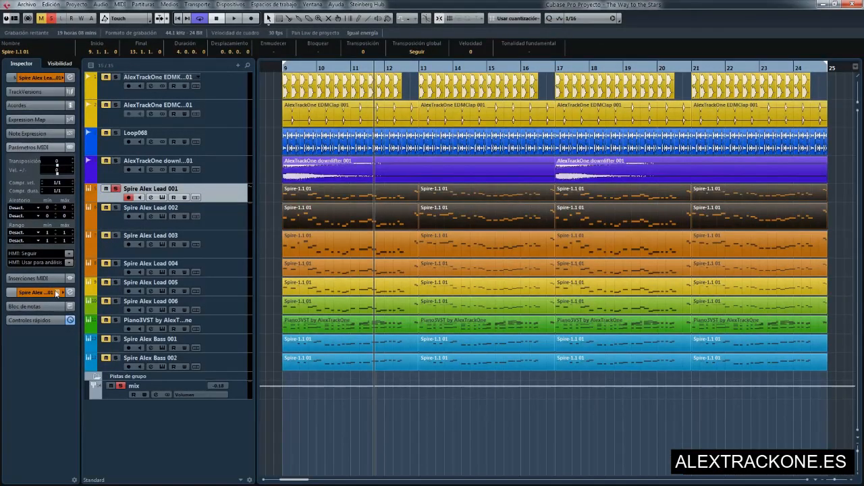
pyautogui.click(57, 292)
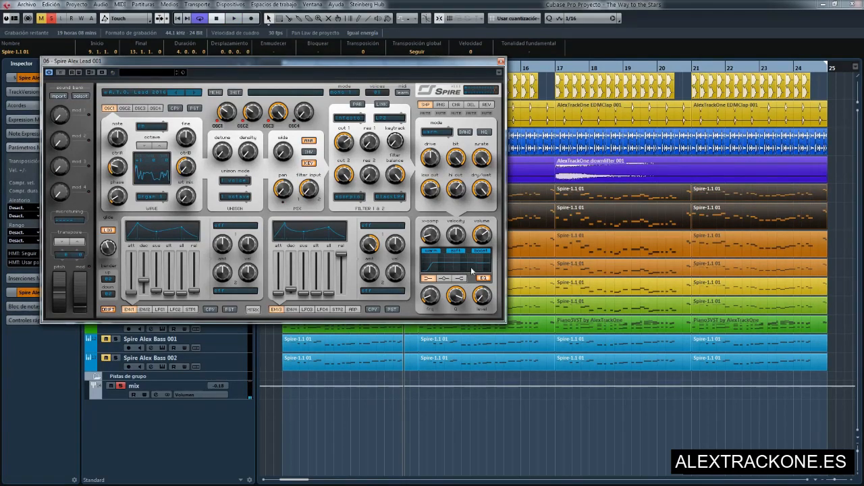
pyautogui.click(500, 61)
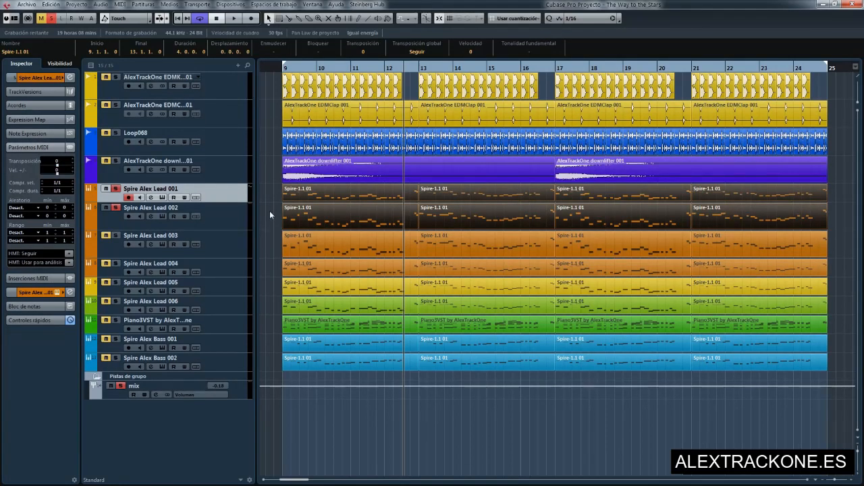
# Deselect all events and play Leads 001 and 002 in the MixConsole, toggling Spire Alex Lead 003's solo to compare the layers.
pyautogui.click(269, 211)
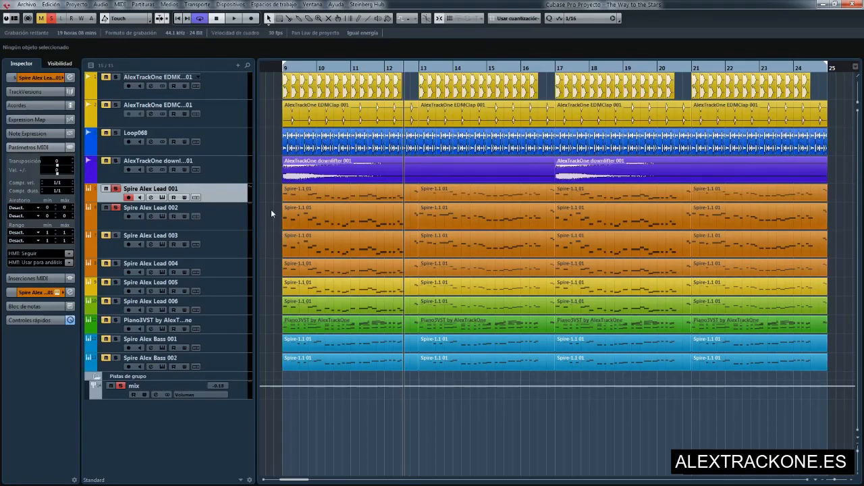
pyautogui.press('F3')
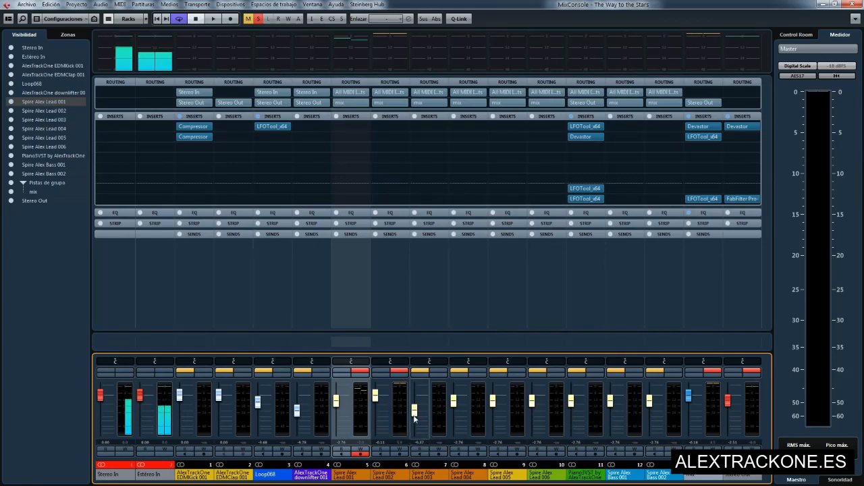
pyautogui.press('space')
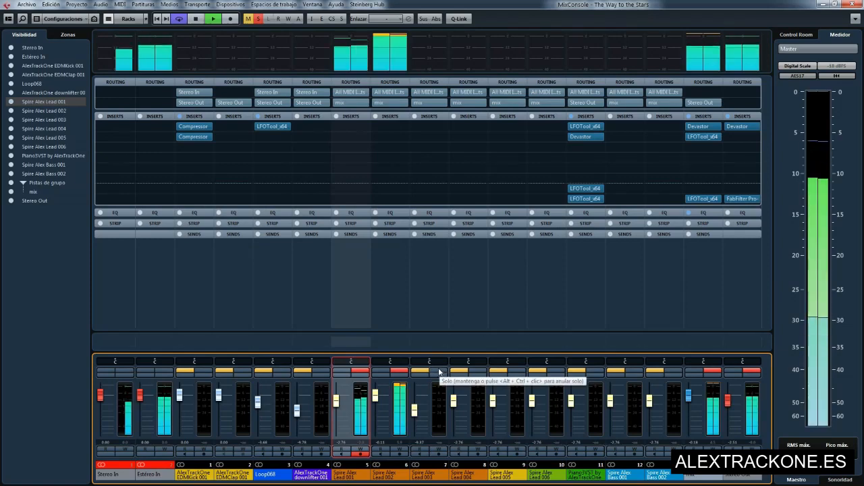
pyautogui.click(437, 372)
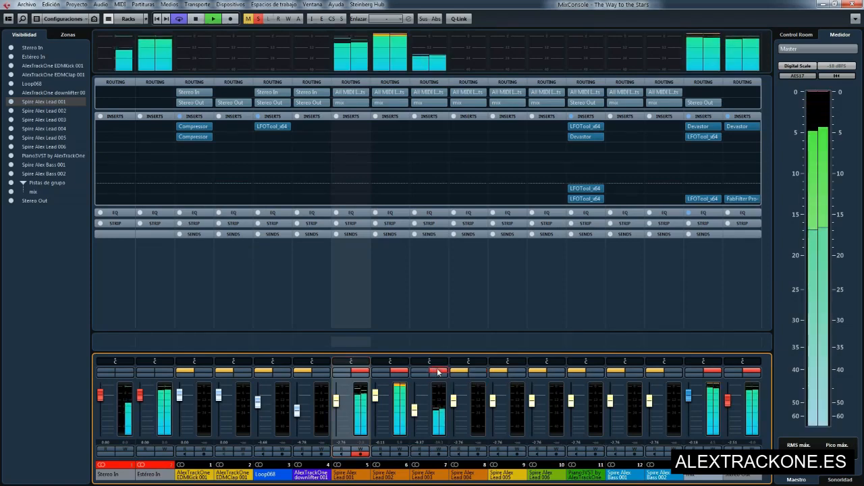
pyautogui.click(437, 371)
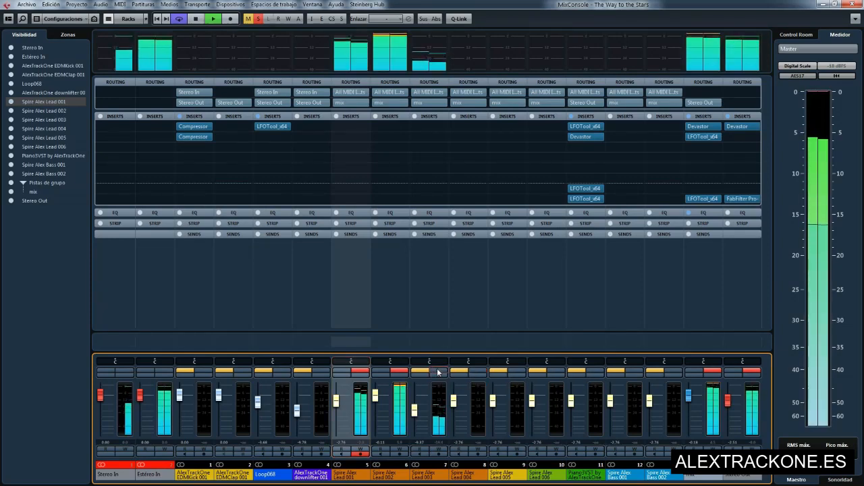
pyautogui.click(437, 371)
pyautogui.press('space')
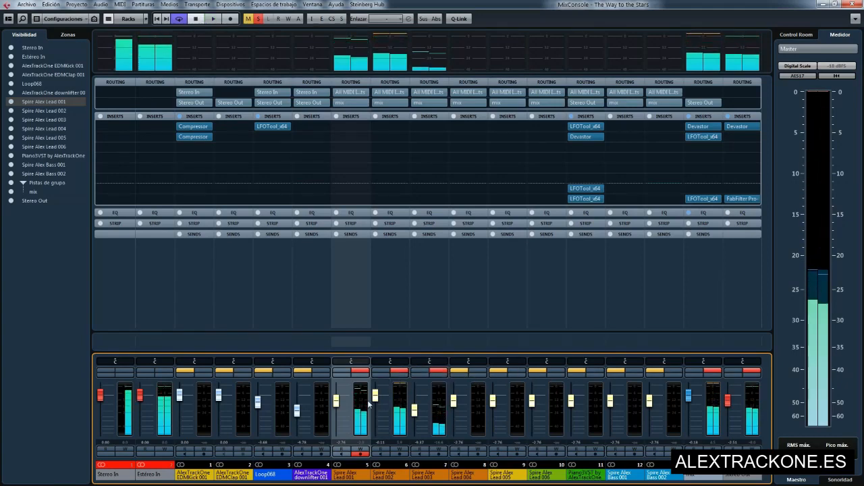
# Remove the solos from Spire Alex Leads 001 and 002 and play Lead 003 alone.
pyautogui.click(360, 371)
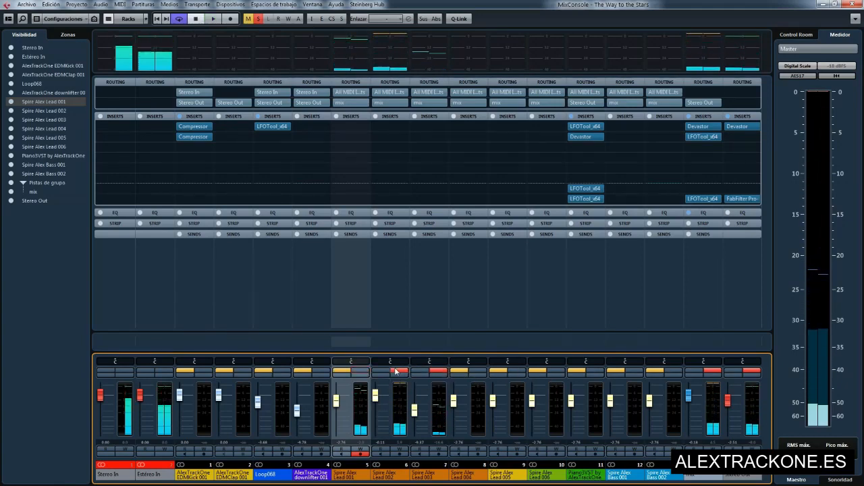
pyautogui.click(399, 371)
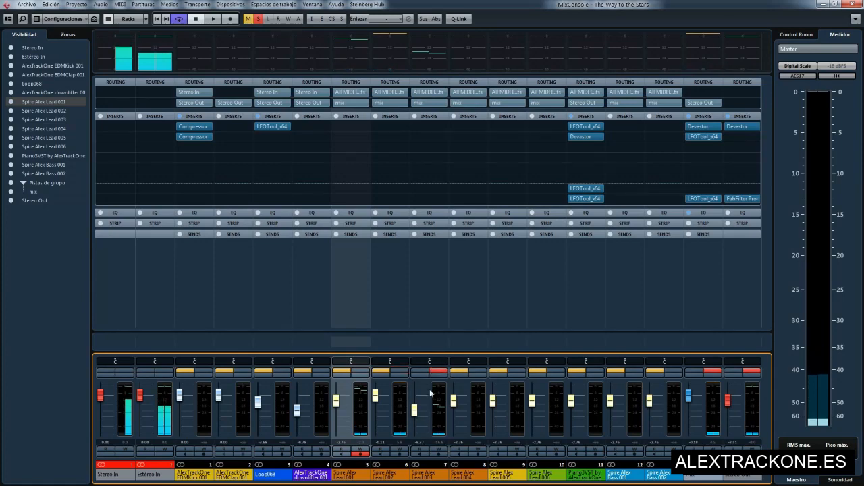
pyautogui.press('space')
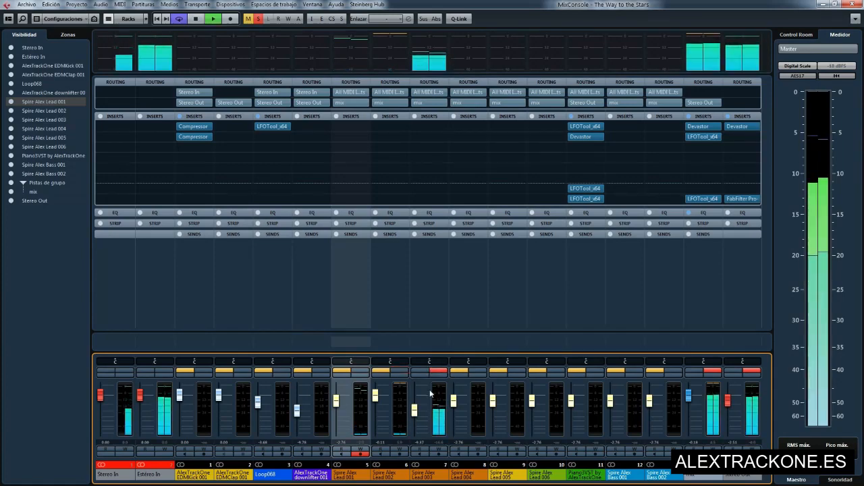
pyautogui.press('space')
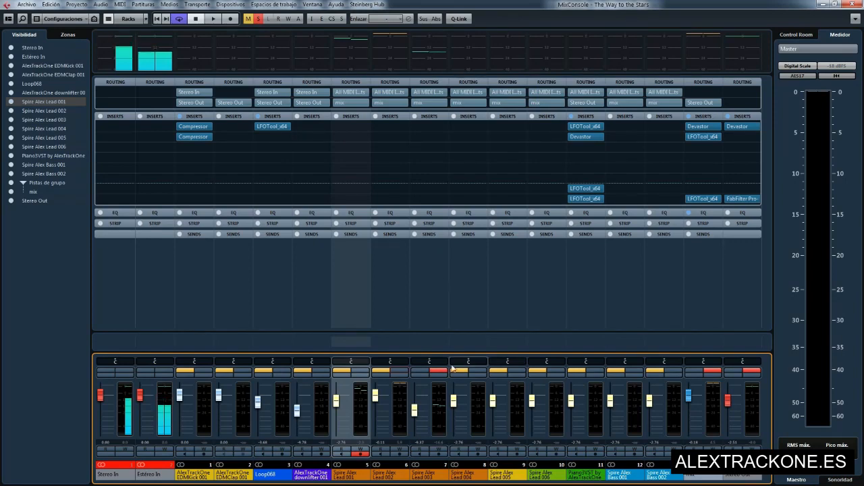
# Open the channel settings of Spire Alex Lead 003 and bring up its Spire instrument, moving that window over the mixer.
pyautogui.click(429, 361)
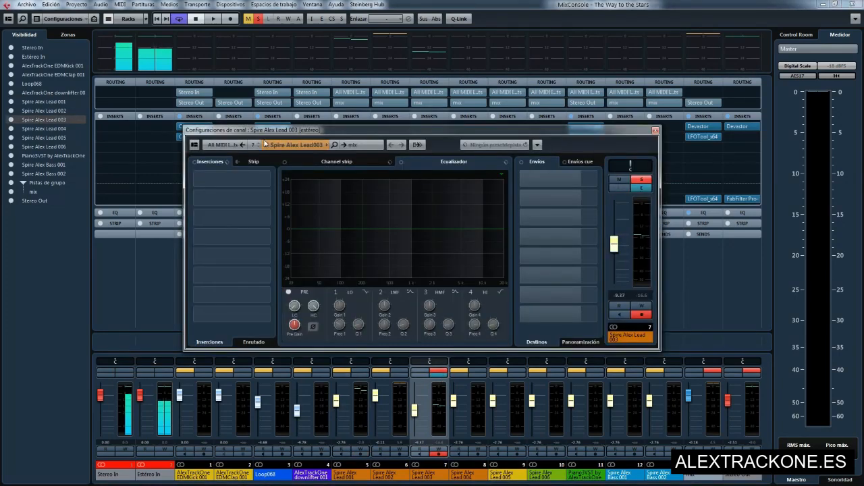
pyautogui.click(265, 145)
pyautogui.press('space')
pyautogui.moveTo(572, 78); pyautogui.dragTo(356, 75)
# Show the reverb settings in Lead 003's Spire and play the lead to compare its sound at different dry/wet amounts.
pyautogui.click(607, 118)
pyautogui.press('space')
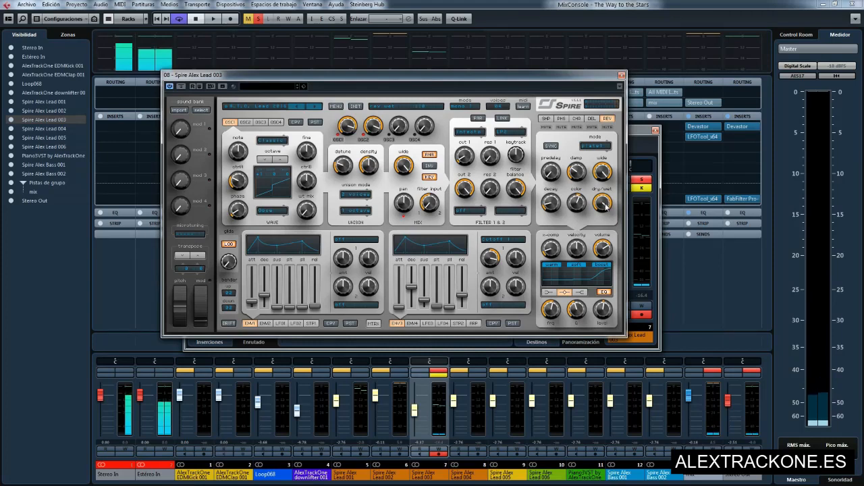
pyautogui.press('space')
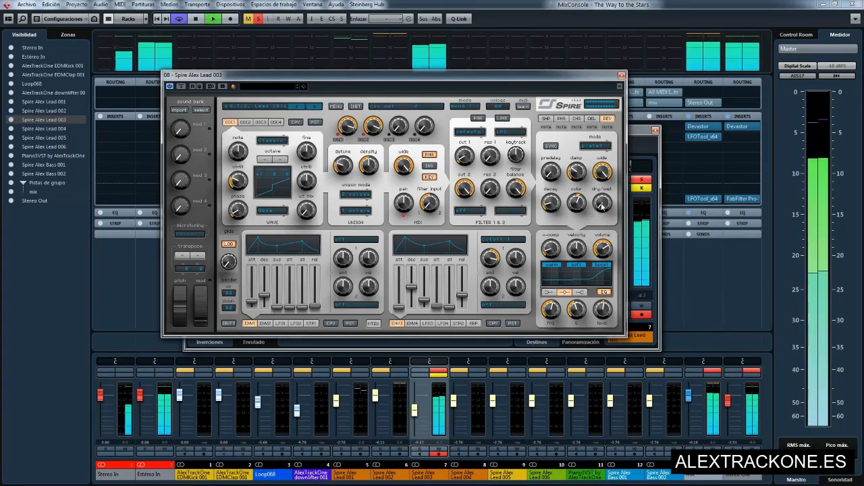
pyautogui.press('space')
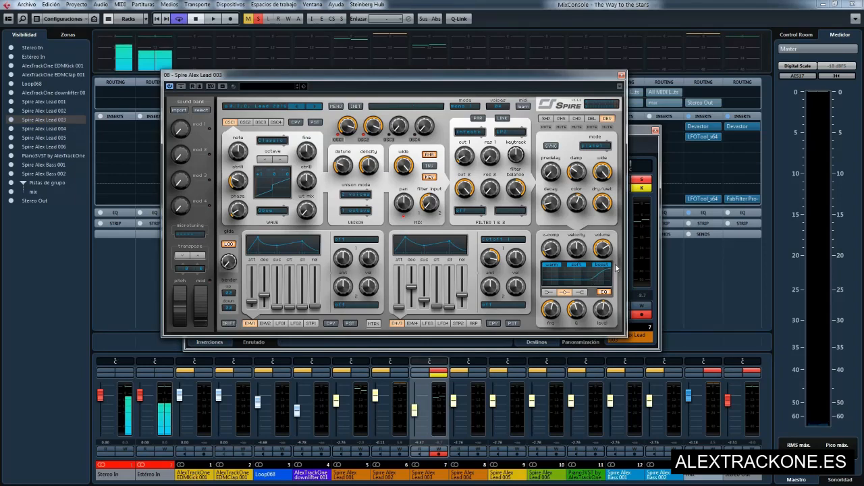
# Close Lead 003's Spire and channel settings windows, and move the solo from Lead 003 to Spire Alex Leads 001 and 002.
pyautogui.click(622, 75)
pyautogui.click(655, 130)
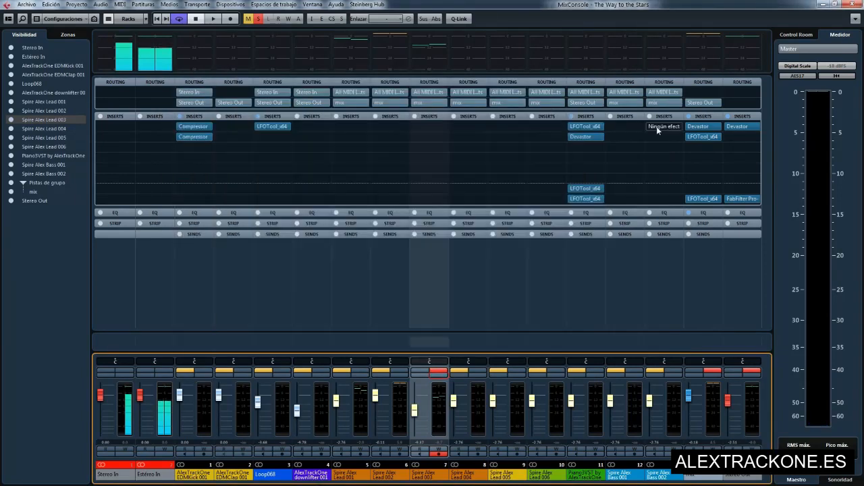
pyautogui.click(442, 373)
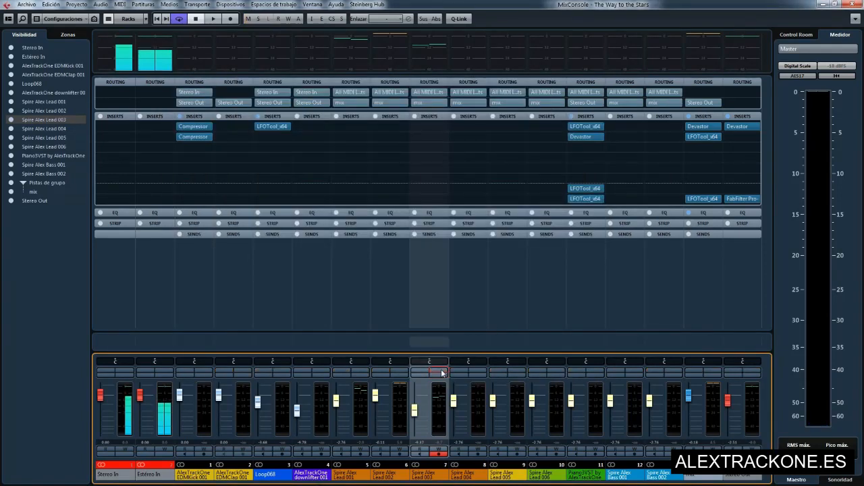
pyautogui.click(367, 374)
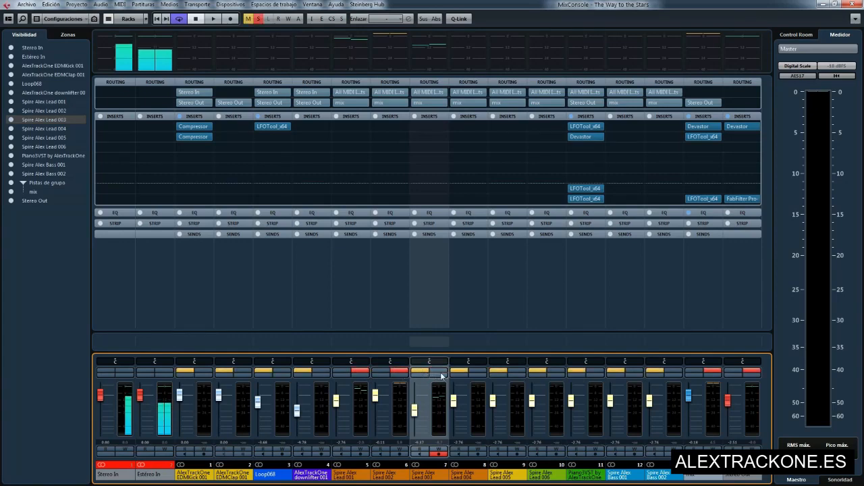
# Play Leads 001 and 002 and toggle Spire Alex Lead 003's solo during playback to compare the layers.
pyautogui.press('space')
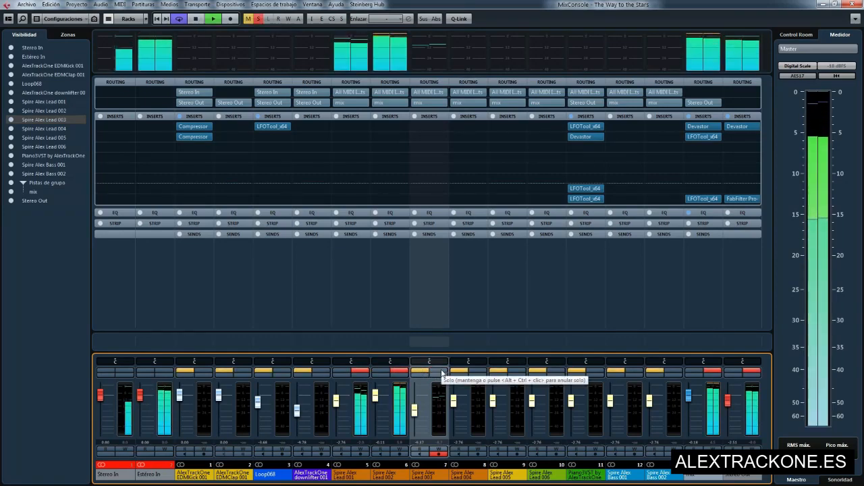
pyautogui.click(441, 373)
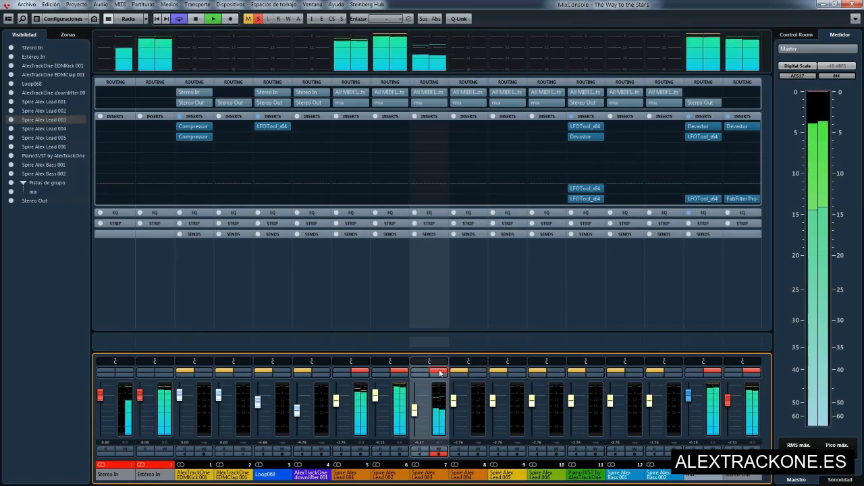
pyautogui.click(439, 373)
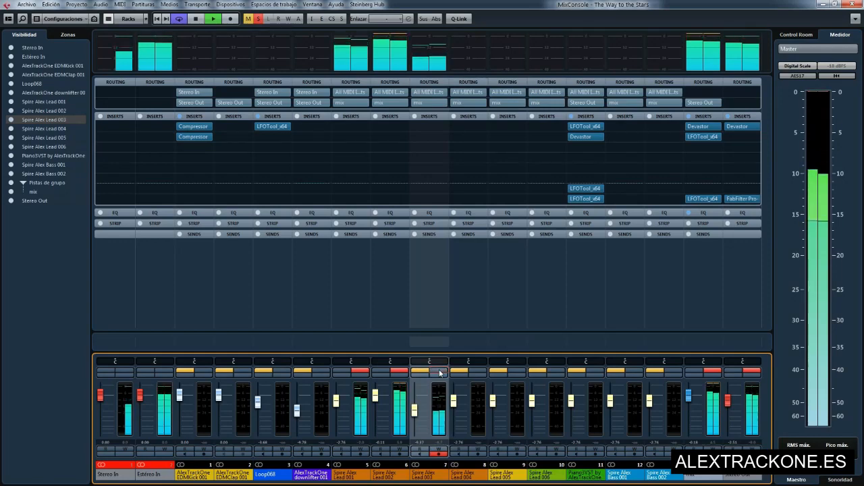
pyautogui.click(439, 373)
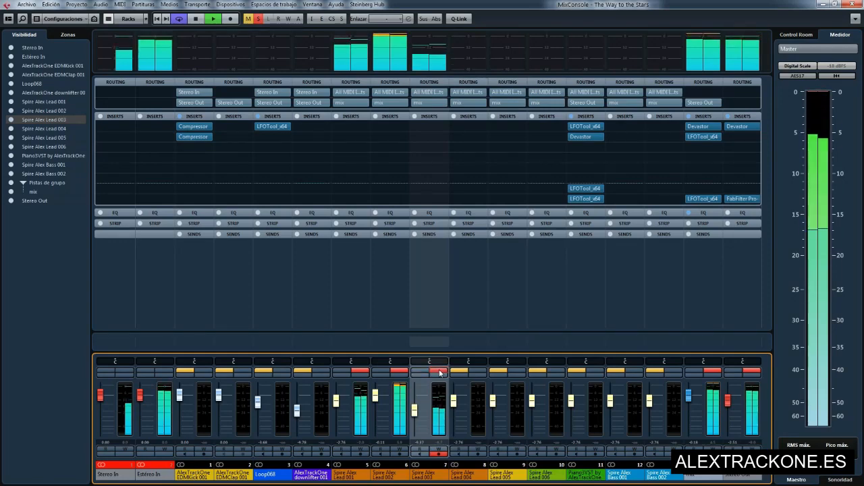
# Stop playback, solo only Spire Alex Lead 004 among the leads and play it alone.
pyautogui.press('space')
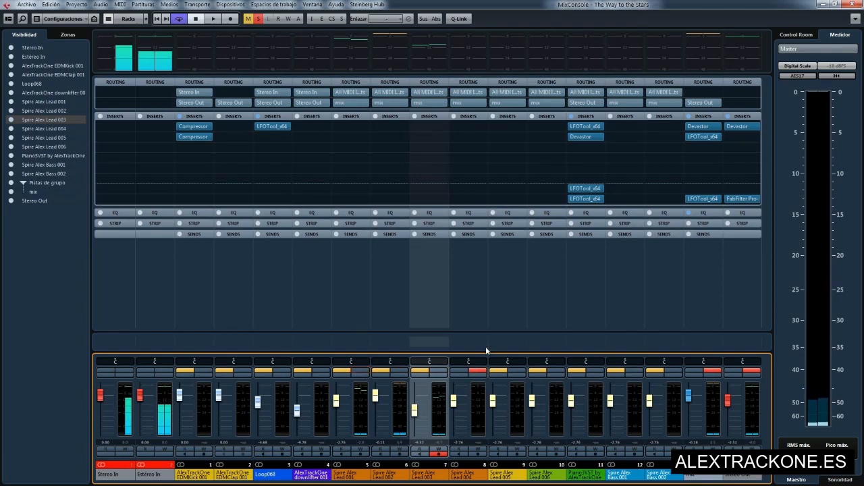
pyautogui.press('space')
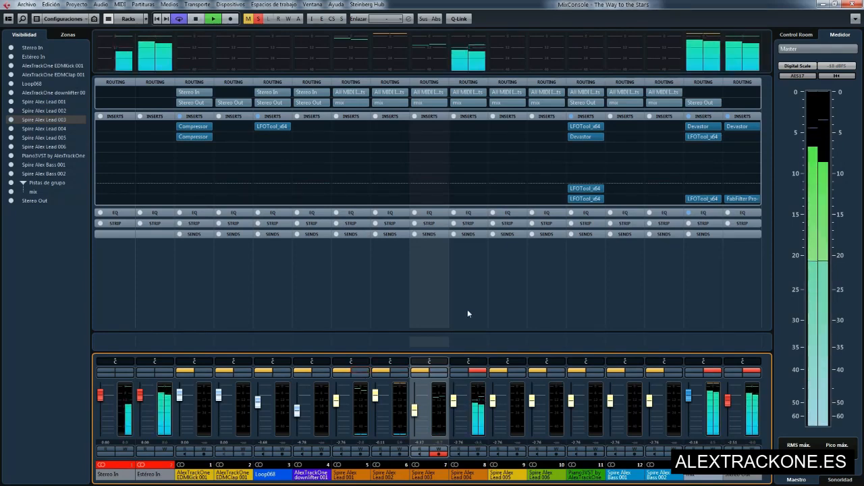
pyautogui.press('space')
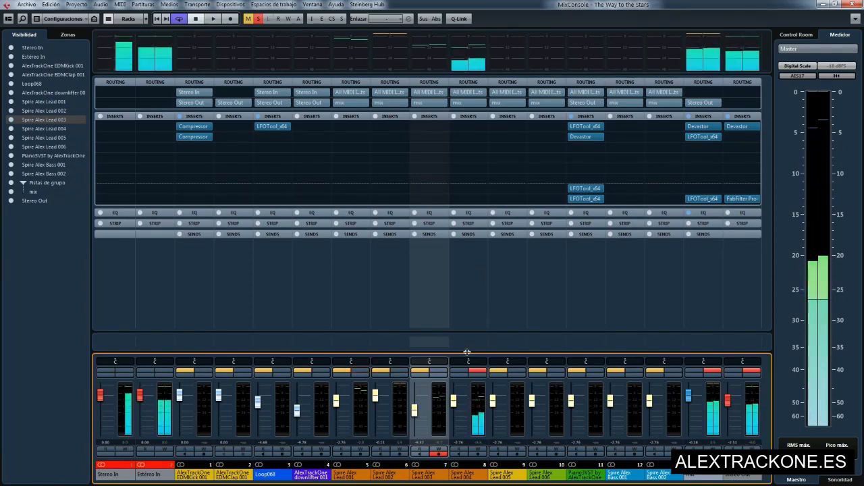
# Solo Spire Alex Leads 001 to 003 alongside Lead 004 and play them, toggling Lead 004's solo to compare.
pyautogui.click(360, 371)
pyautogui.click(399, 371)
pyautogui.press('space')
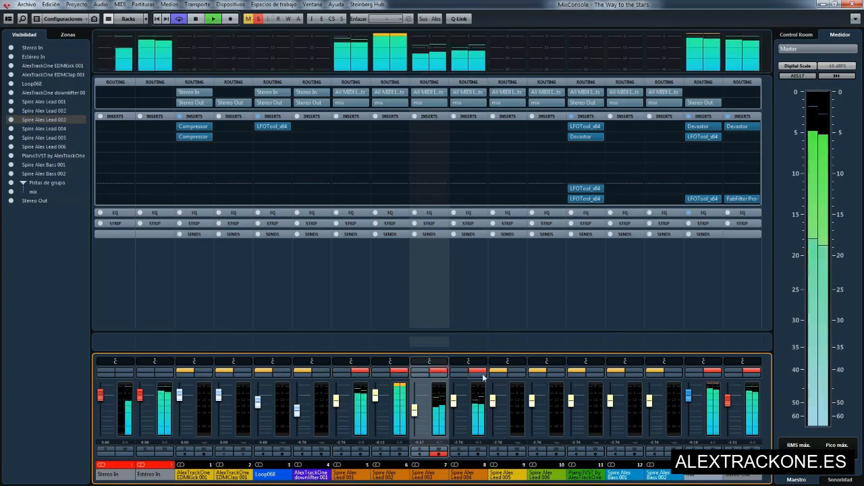
pyautogui.click(477, 370)
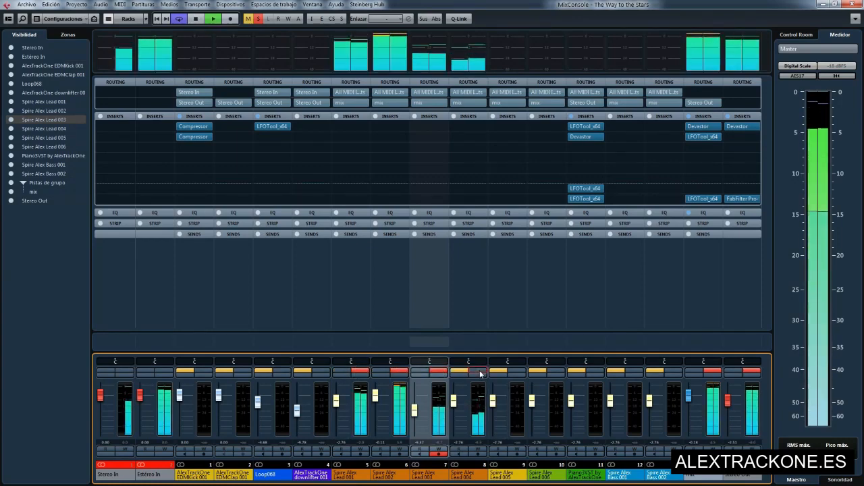
pyautogui.click(479, 371)
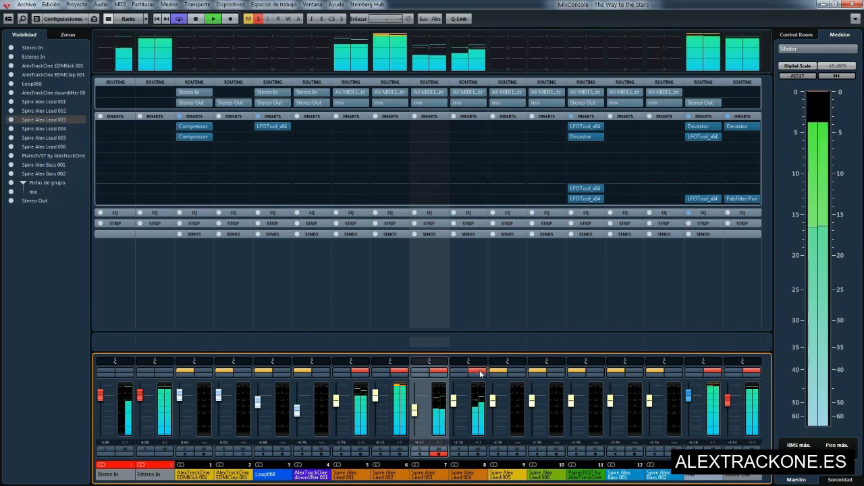
pyautogui.press('space')
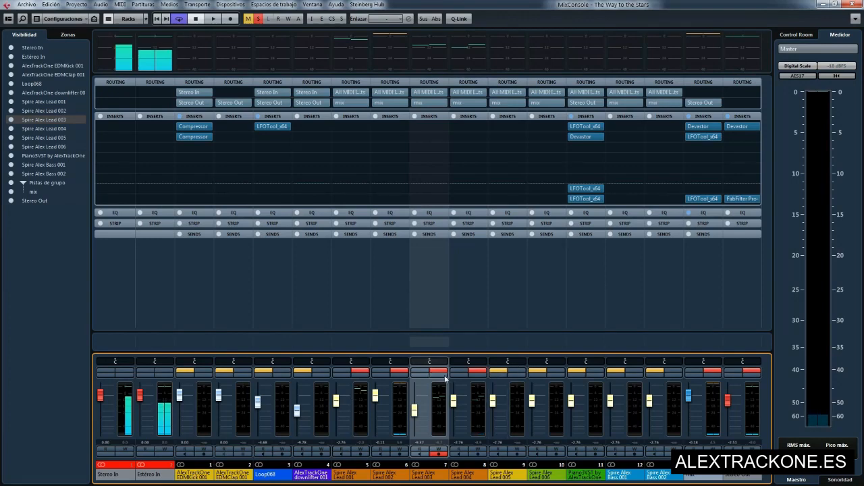
# Add Spire Alex Lead 005 to the soloed tracks and play Leads 001 to 005 together.
pyautogui.click(516, 369)
pyautogui.press('space')
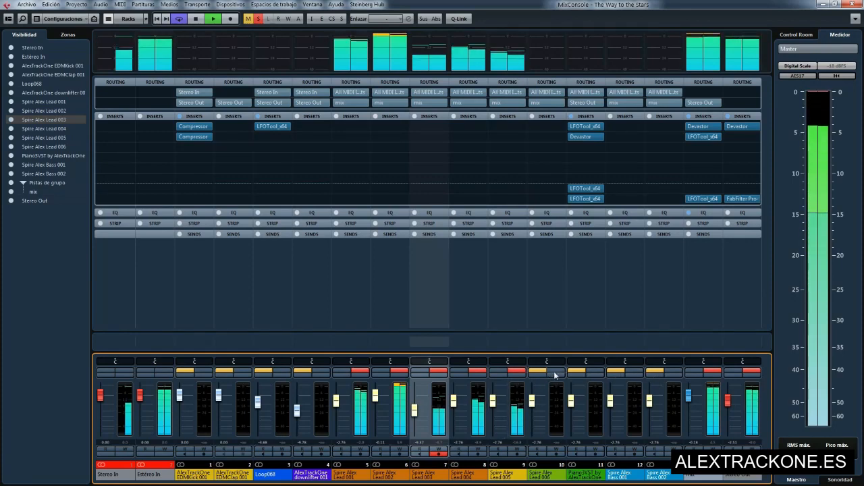
pyautogui.press('space')
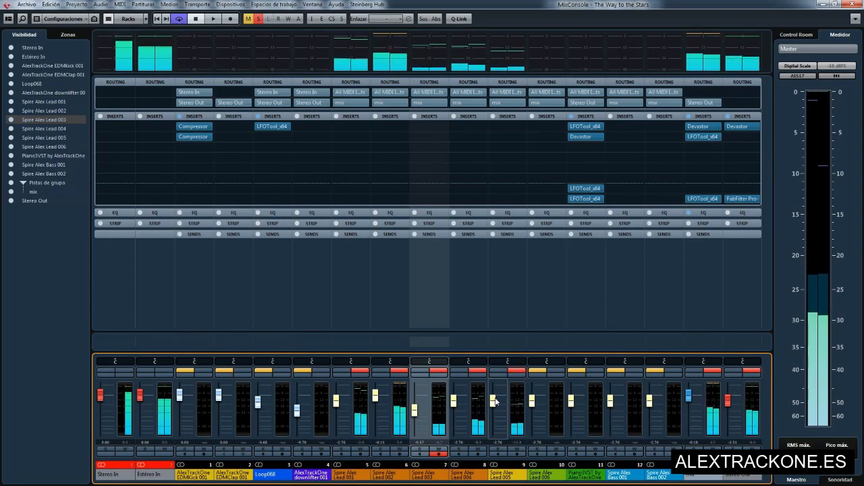
# Remove the solos from Spire Alex Leads 001 to 004 and play Lead 005 alone.
pyautogui.click(477, 371)
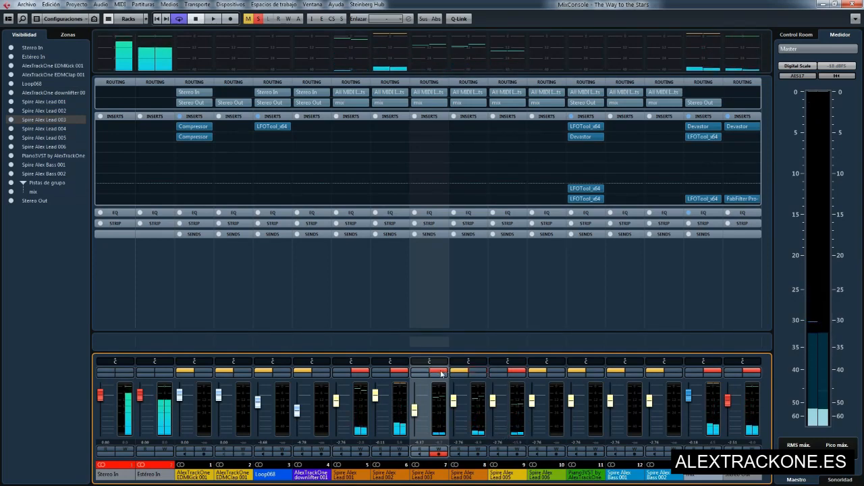
pyautogui.click(439, 372)
pyautogui.click(361, 371)
pyautogui.press('space')
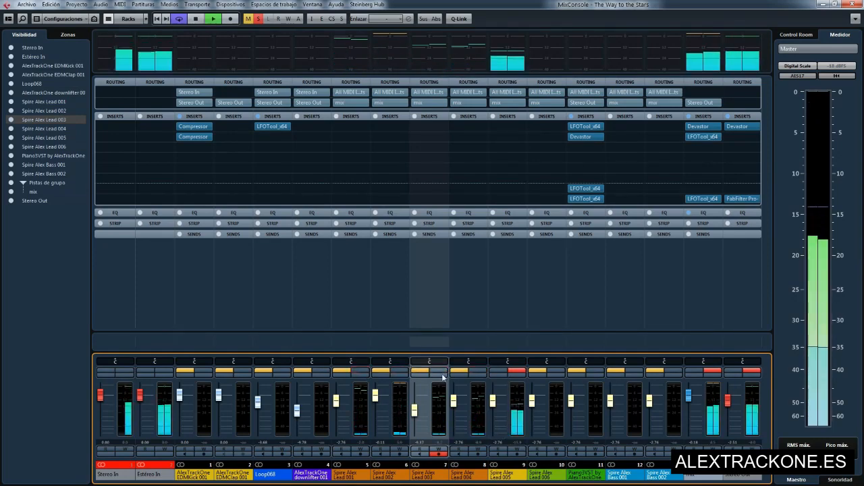
# Briefly solo Spire Alex Lead 006 together with Lead 005, remove its solo again and stop playback.
pyautogui.click(554, 371)
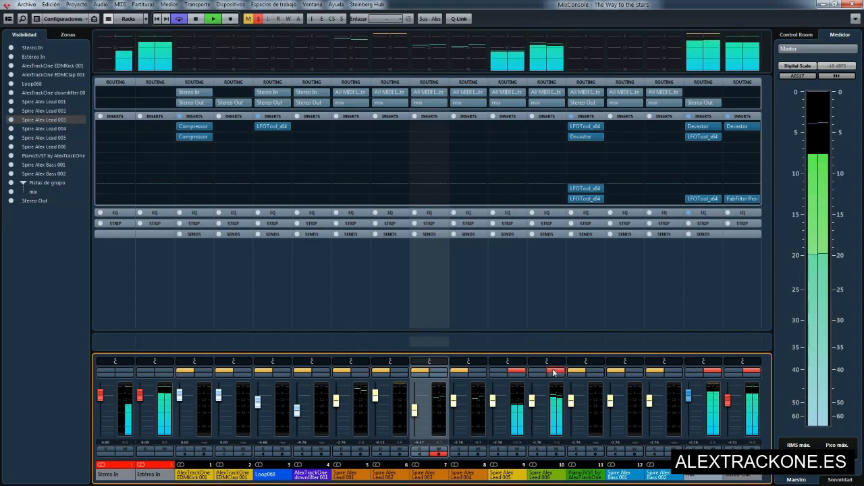
pyautogui.click(554, 371)
pyautogui.press('space')
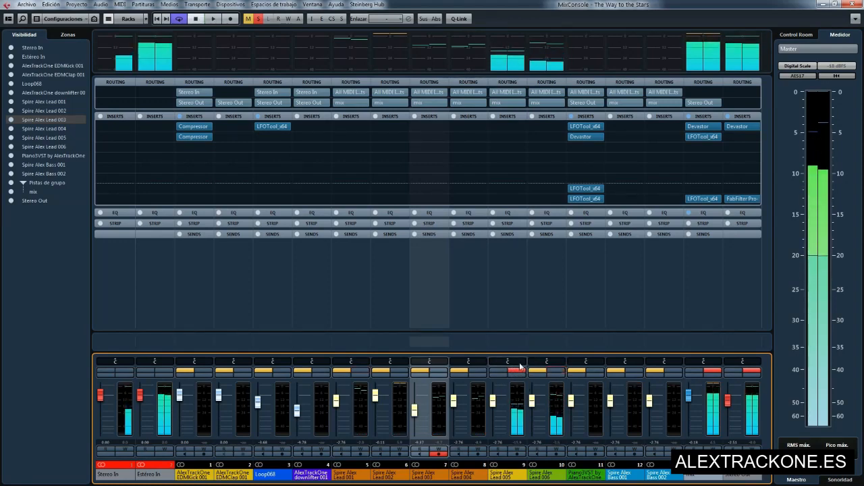
# Solo Spire Alex Leads 001 to 004 again alongside Lead 005 and play the five leads.
pyautogui.click(477, 371)
pyautogui.click(438, 371)
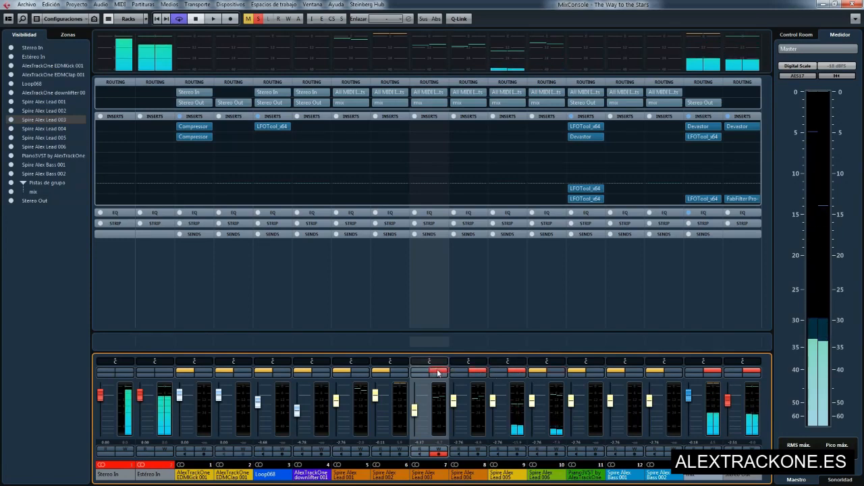
pyautogui.click(399, 371)
pyautogui.click(361, 371)
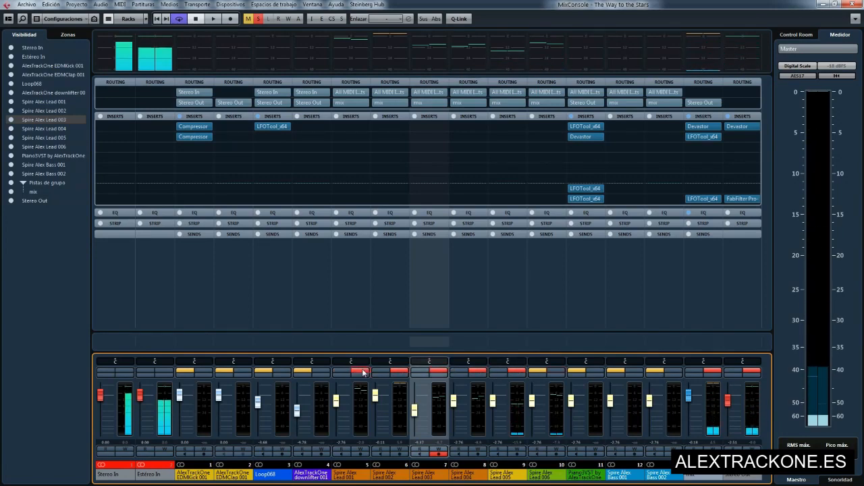
pyautogui.press('space')
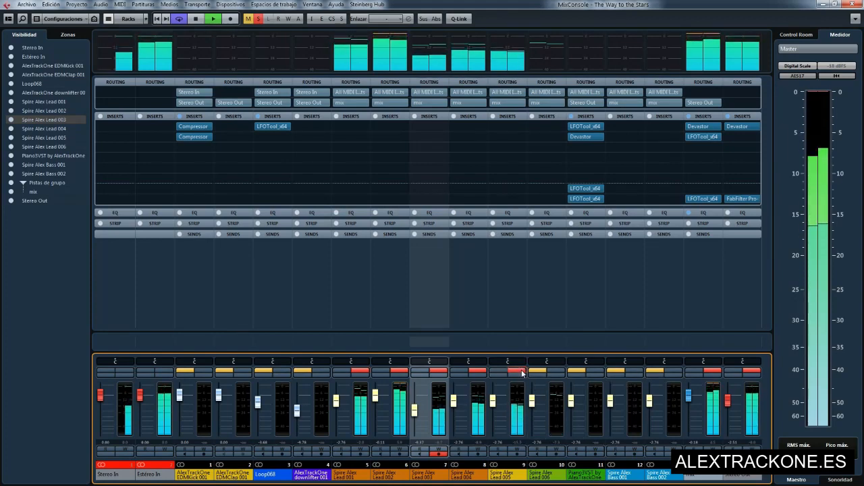
# Stop playback, add Spire Alex Lead 006 to the soloed tracks and play all six leads together.
pyautogui.press('space')
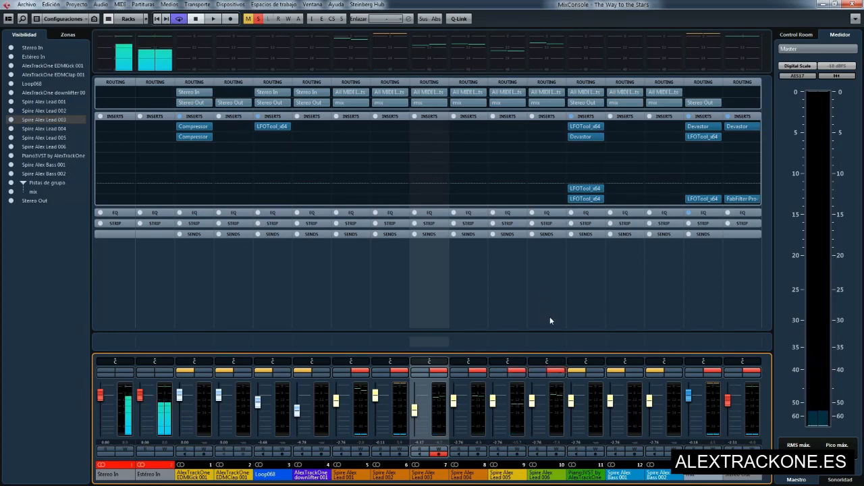
pyautogui.press('space')
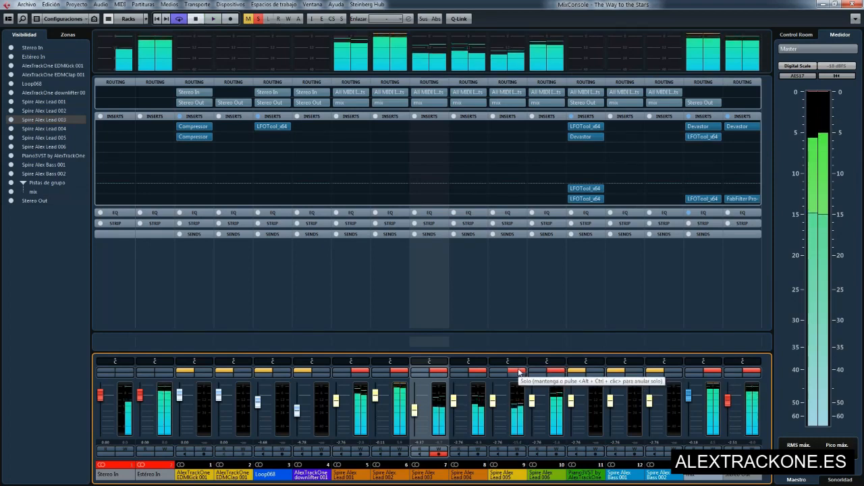
pyautogui.press('space')
# Remove the solos from Spire Alex Leads 001 to 005 and play Lead 006 alone.
pyautogui.click(491, 371)
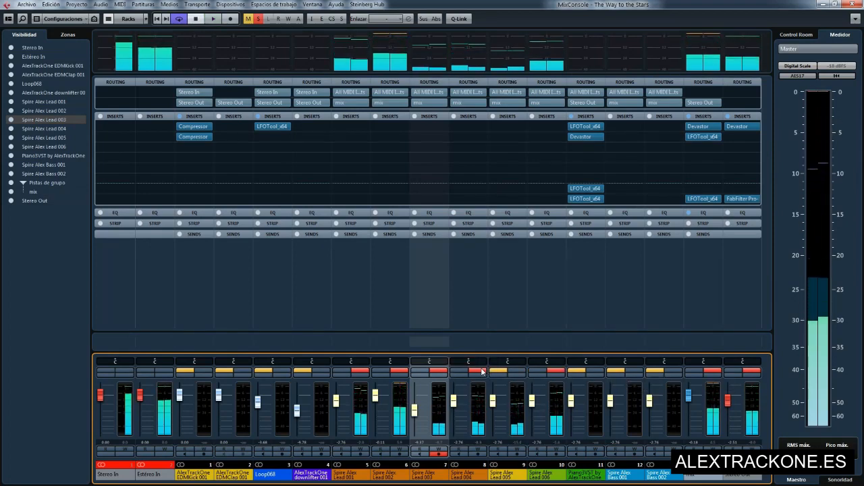
pyautogui.click(464, 372)
pyautogui.click(420, 372)
pyautogui.click(380, 372)
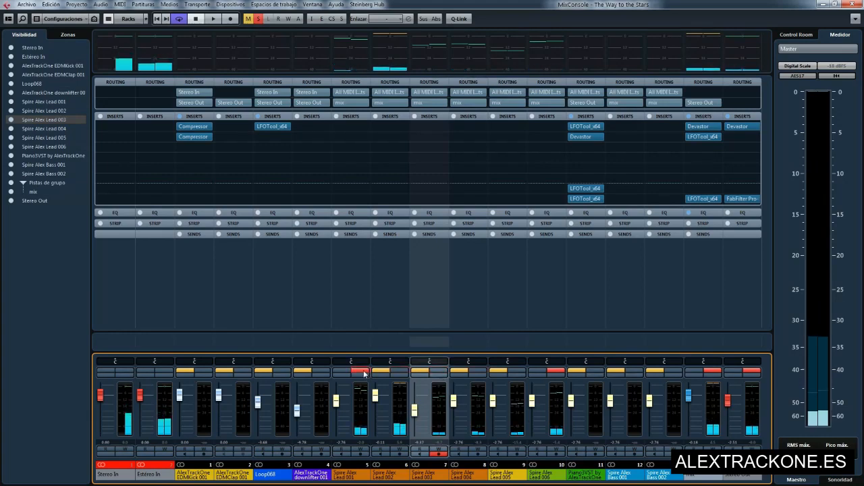
pyautogui.click(341, 372)
pyautogui.press('space')
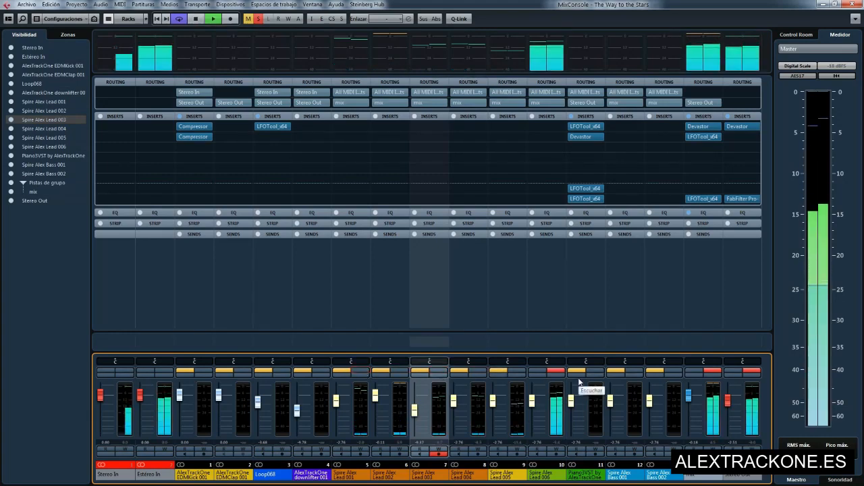
pyautogui.press('space')
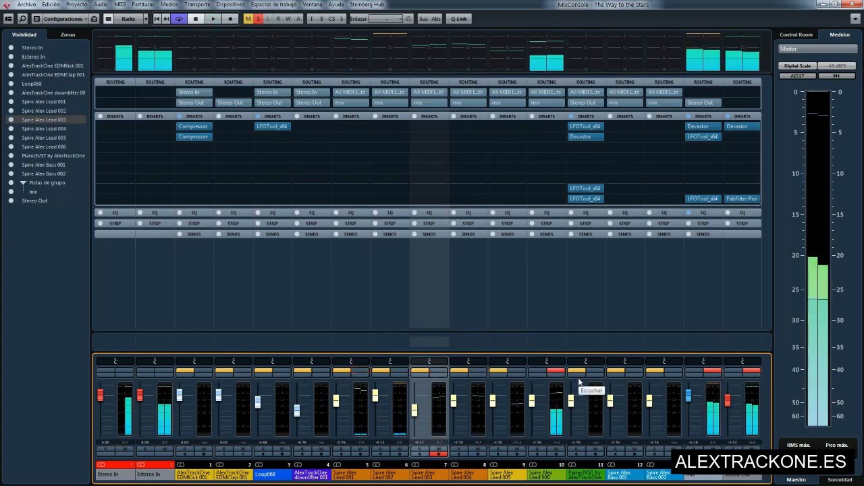
# Solo Spire Alex Lead 005 alongside Lead 006 and play the pair, toggling Lead 005's solo to compare.
pyautogui.click(518, 372)
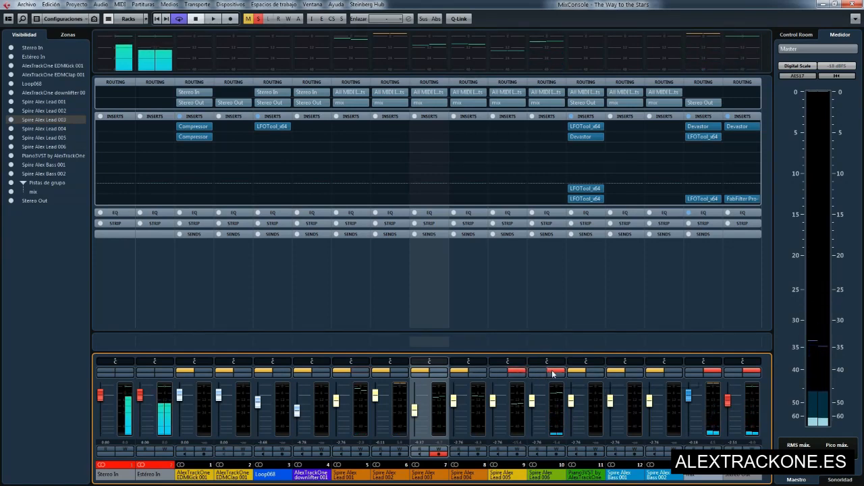
pyautogui.press('space')
pyautogui.click(517, 372)
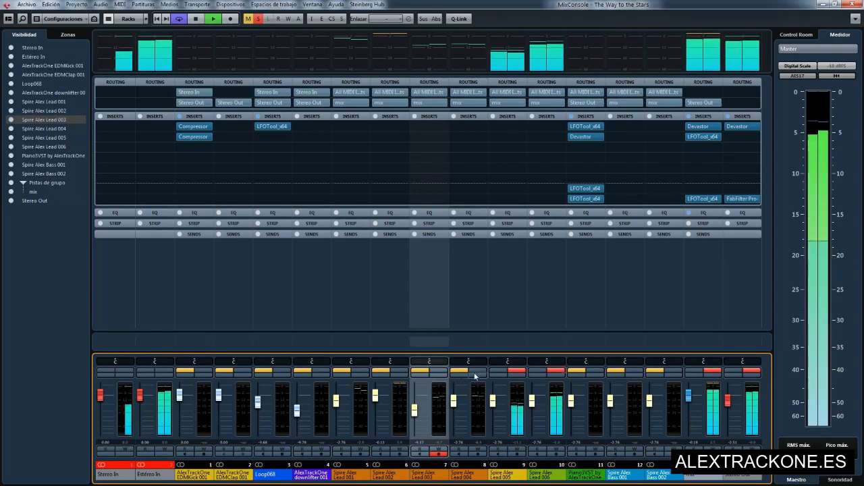
# Add the solos of Spire Alex Leads 004, 003, 002 and 001 during playback to build up all six leads.
pyautogui.click(439, 370)
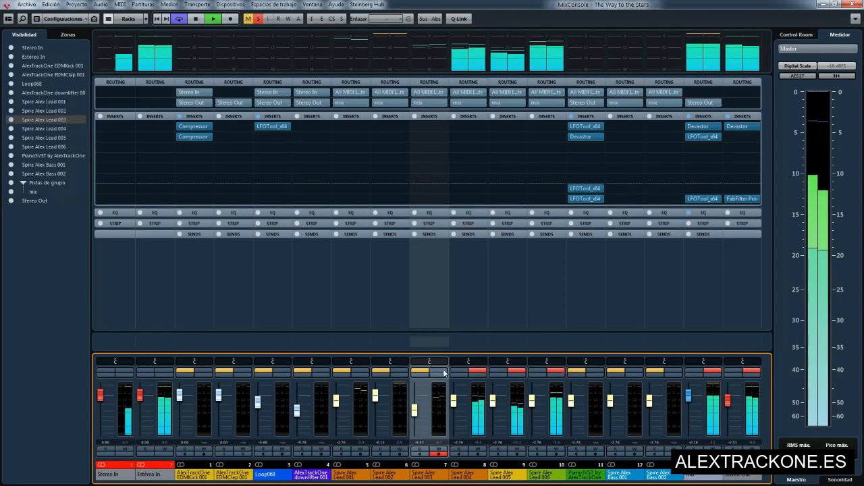
pyautogui.click(400, 371)
pyautogui.click(359, 371)
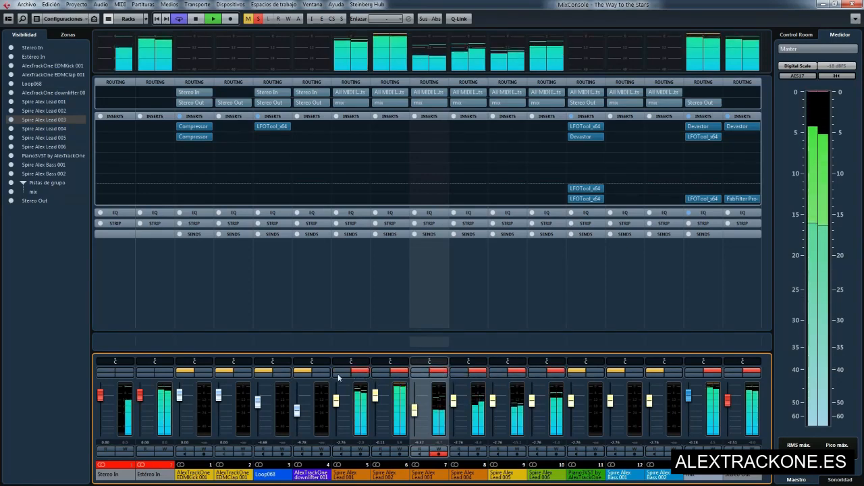
# Briefly solo AlexTrackOne downlifter 001 with the six leads, stop playback and close the MixConsole.
pyautogui.click(322, 371)
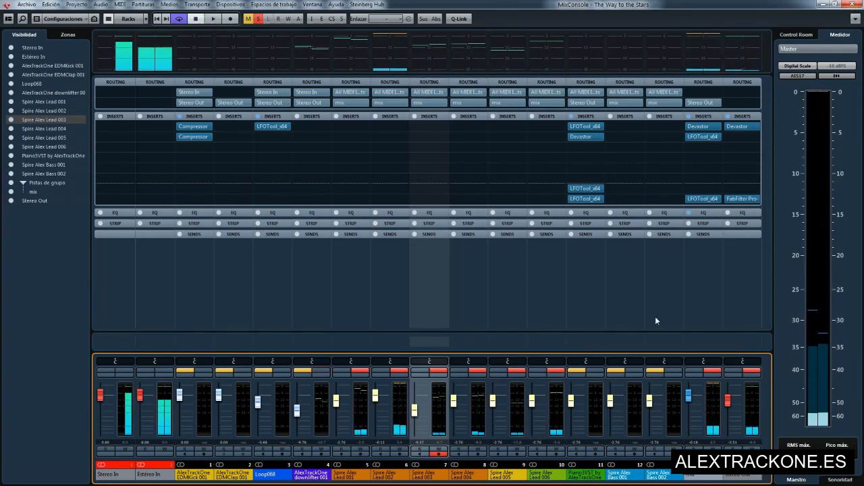
pyautogui.click(851, 4)
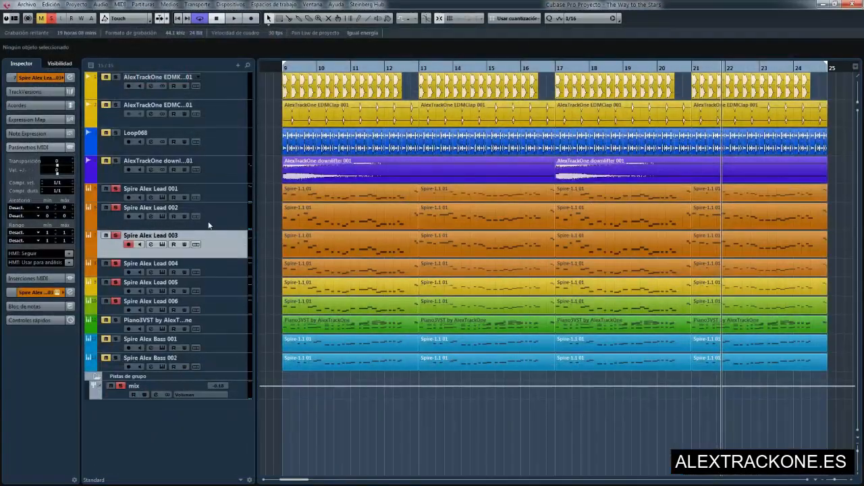
# Open Spire Alex Lead 006's synth, solo the track alone and play it while viewing its settings, then stop and close the synth.
pyautogui.click(239, 302)
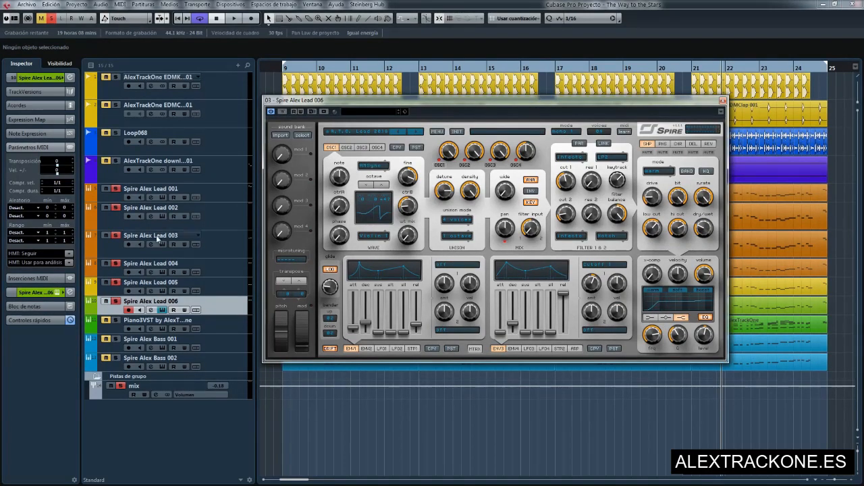
pyautogui.keyDown('ctrl'); pyautogui.click(116, 301); pyautogui.keyUp('ctrl')
pyautogui.press('space')
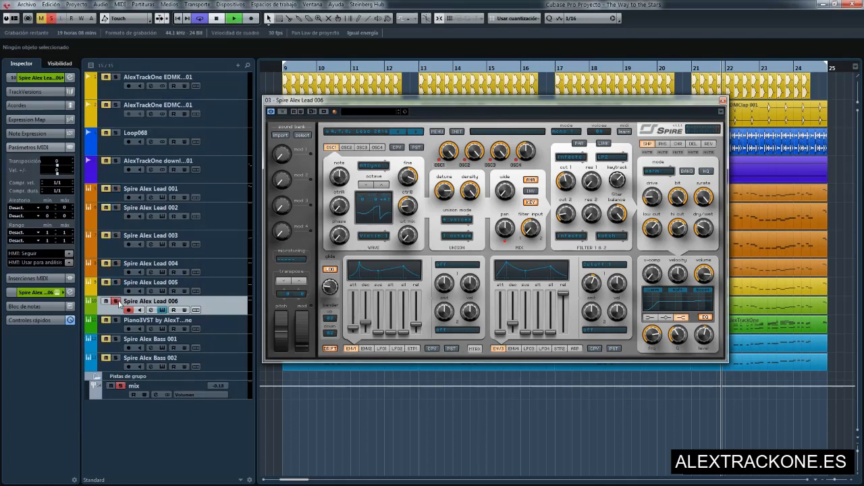
pyautogui.press('space')
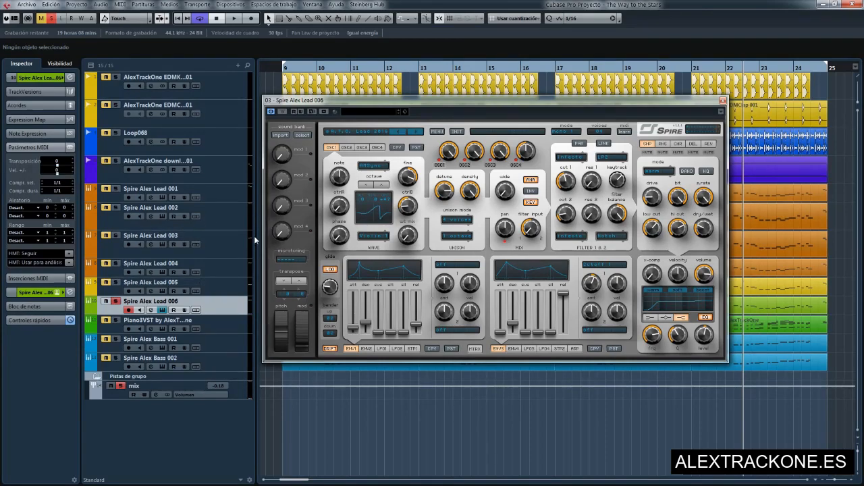
pyautogui.moveTo(351, 100); pyautogui.dragTo(400, 90)
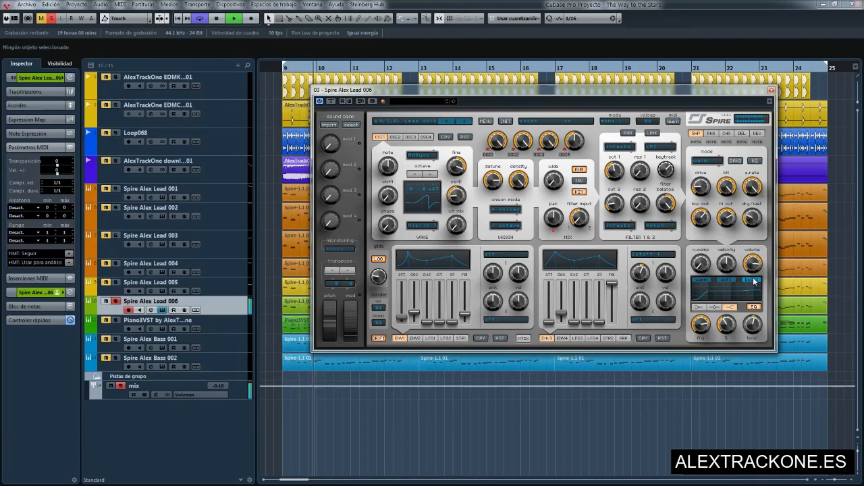
pyautogui.press('space')
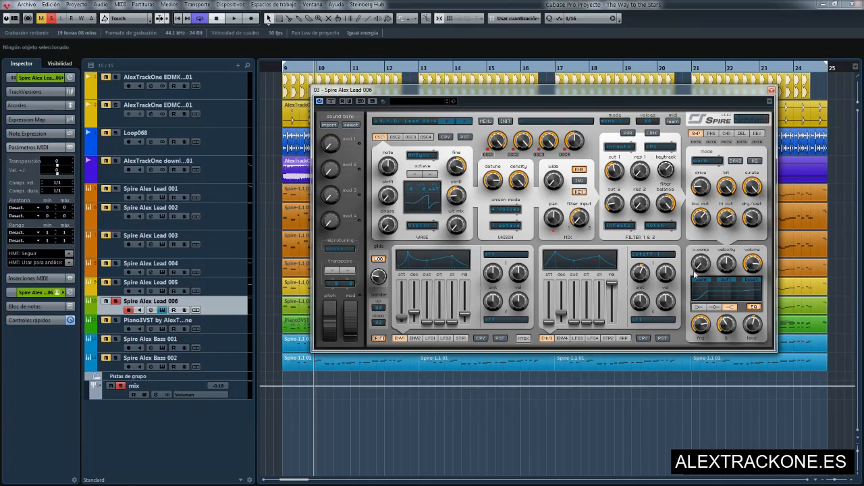
pyautogui.press('space')
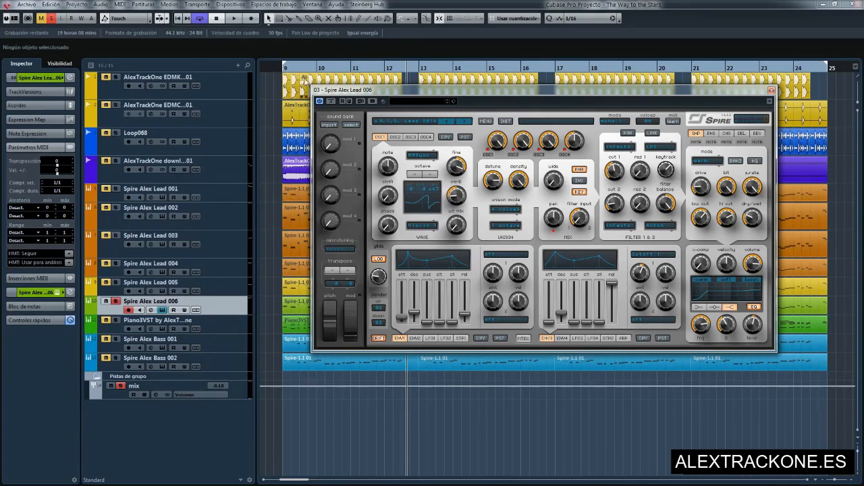
pyautogui.click(771, 90)
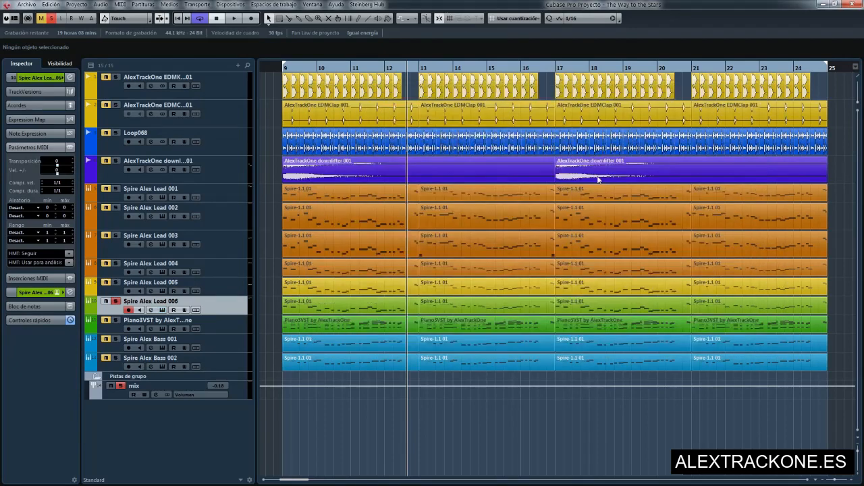
# Solo Spire Alex Lead 005 in place of Lead 006, play it with its Spire synth open, and stop playback.
pyautogui.click(233, 288)
pyautogui.click(115, 282)
pyautogui.press('space')
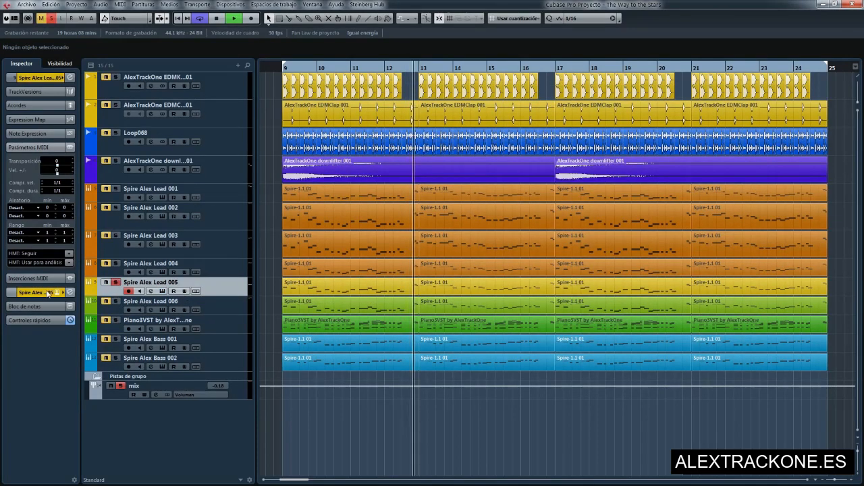
pyautogui.click(59, 292)
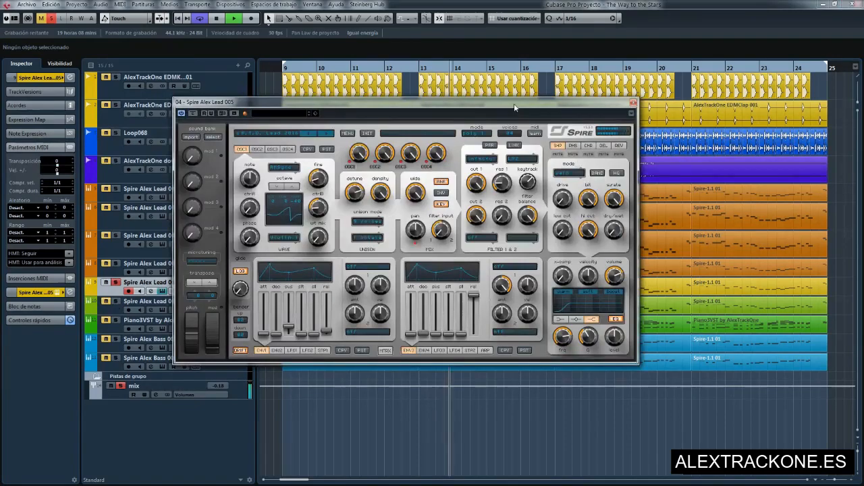
pyautogui.moveTo(405, 102); pyautogui.dragTo(453, 88)
pyautogui.press('space')
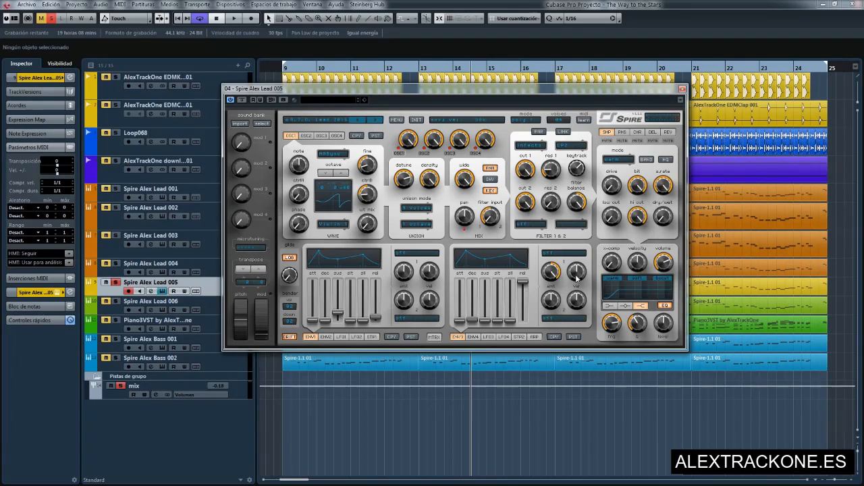
# Show Spire Alex Lead 005's audio fader in the Inspector and close its Spire synth window.
pyautogui.click(11, 291)
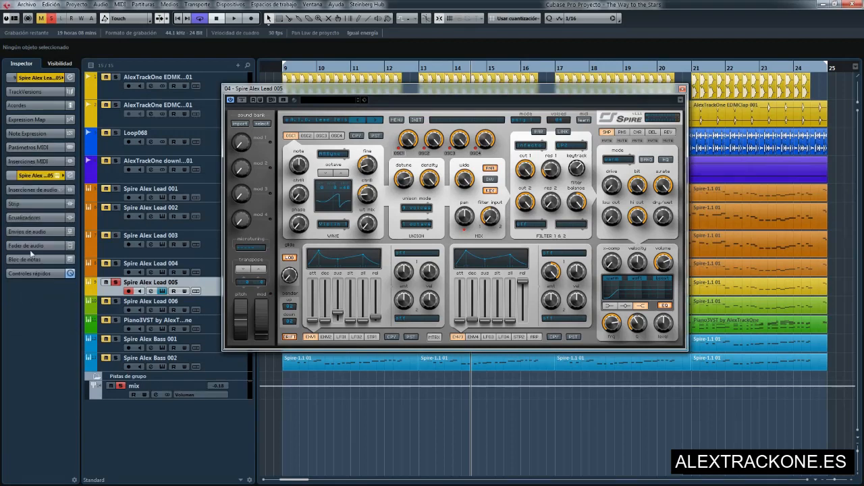
pyautogui.click(29, 246)
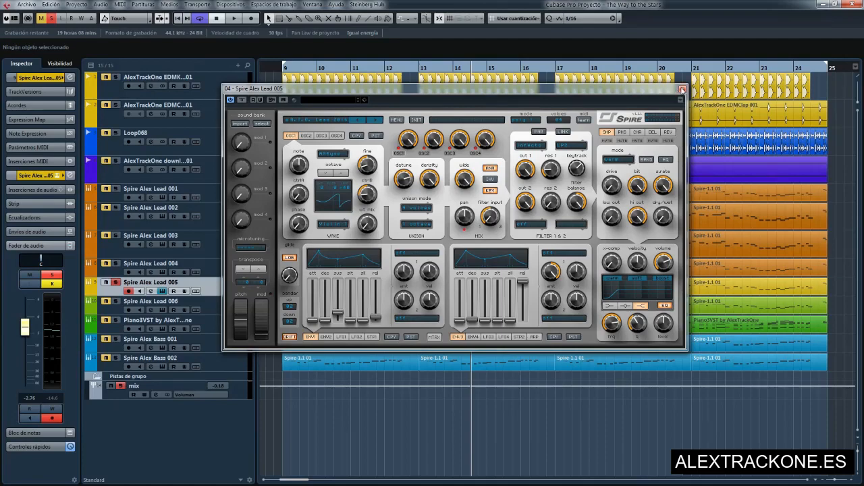
pyautogui.click(682, 88)
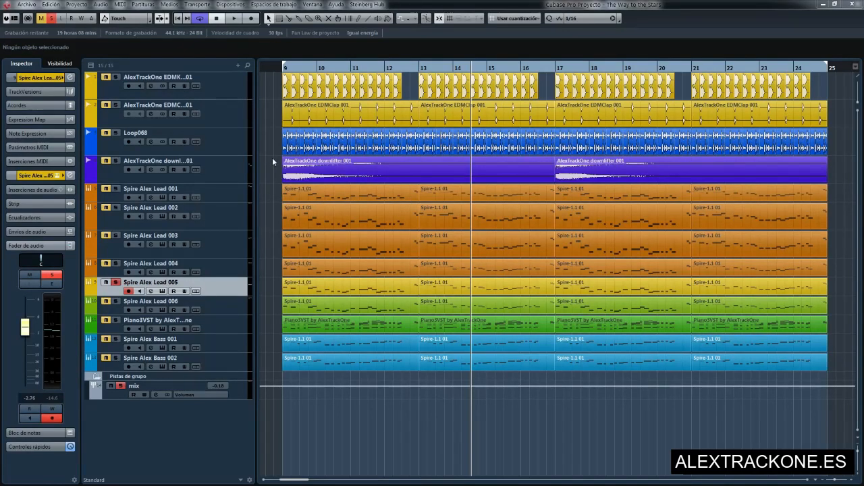
# Remove the solo from Spire Alex Lead 005, solo Spire Alex Bass 001 and 002, and select Bass 001.
pyautogui.click(115, 282)
pyautogui.click(115, 339)
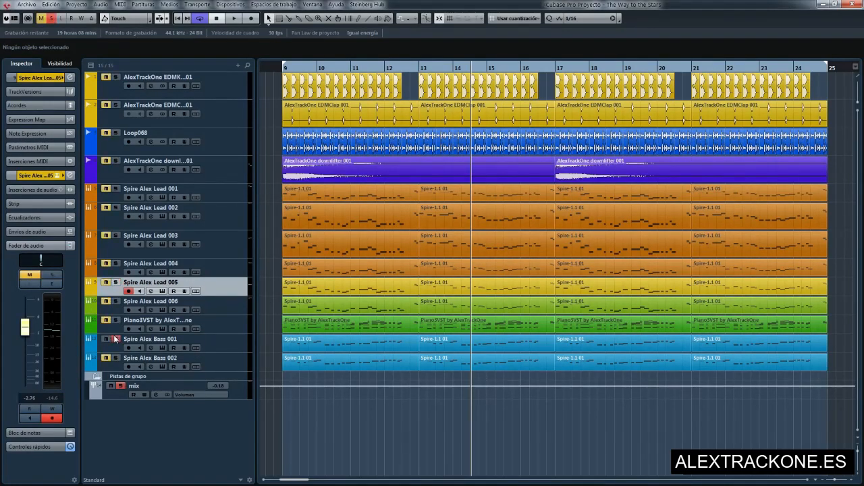
pyautogui.click(116, 357)
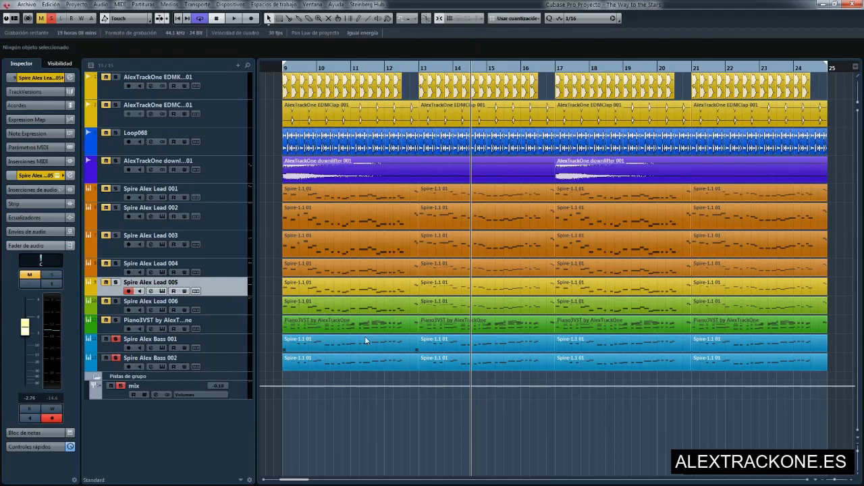
pyautogui.click(239, 344)
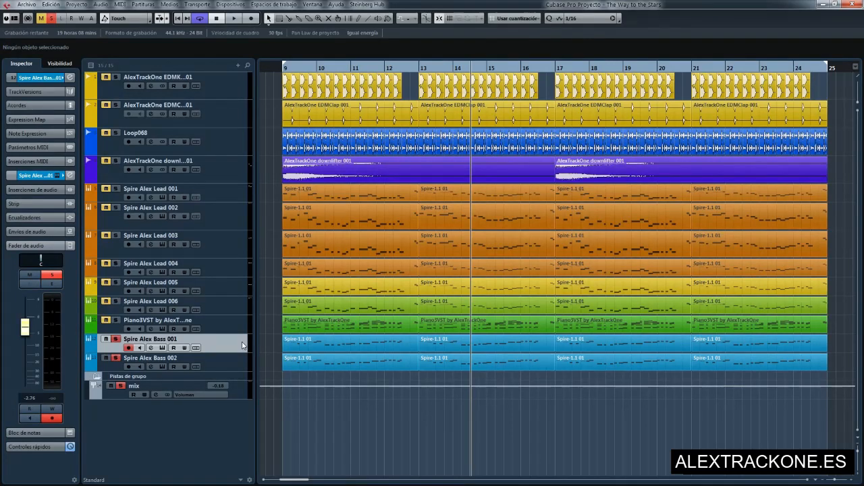
# Play the two soloed basses, add the solos of the AlexTrackOne EDMKick and EDMClap tracks during playback, and stop.
pyautogui.press('space')
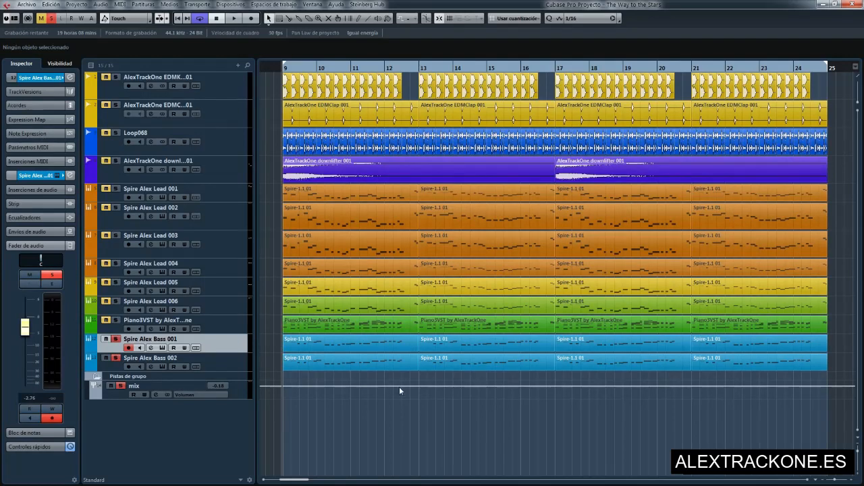
pyautogui.press('space')
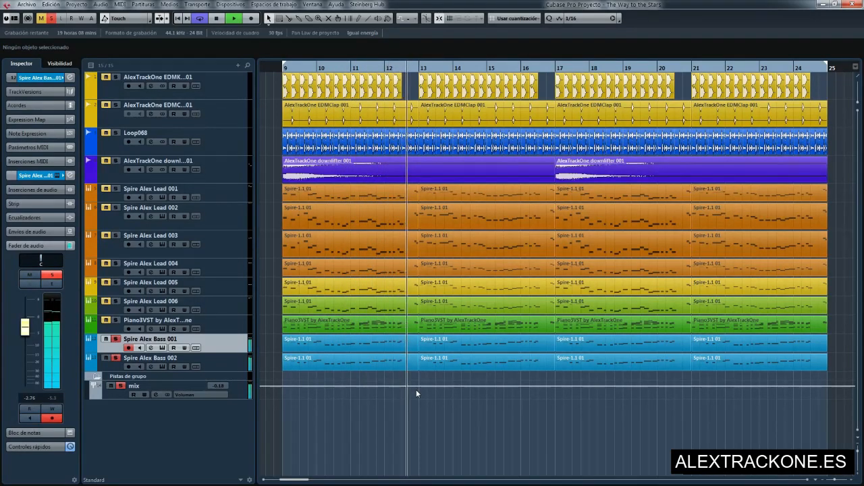
pyautogui.click(116, 77)
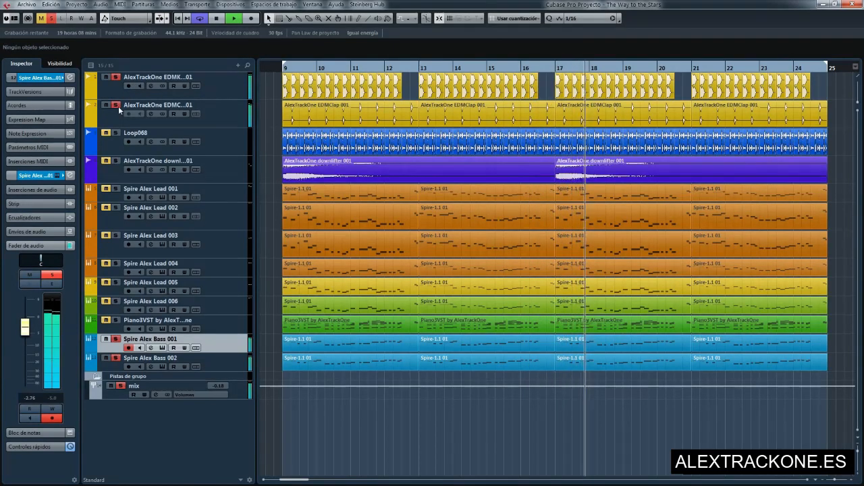
pyautogui.press('space')
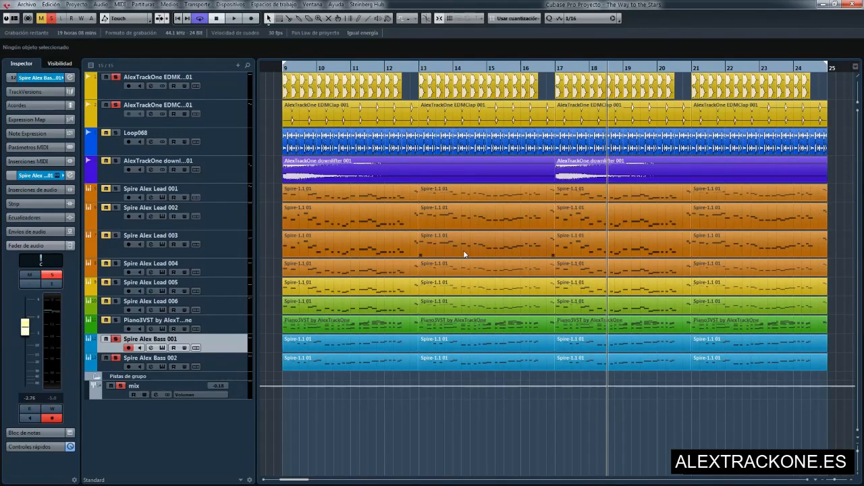
# Clear all solos and play the full mix, muting and unmuting Spire Alex Bass 001 and 002 to compare, then stop.
pyautogui.click(51, 18)
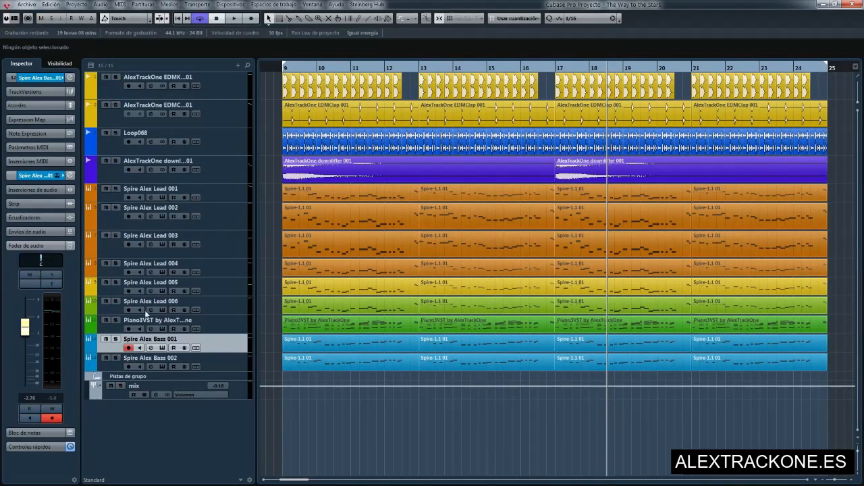
pyautogui.press('space')
pyautogui.click(106, 339)
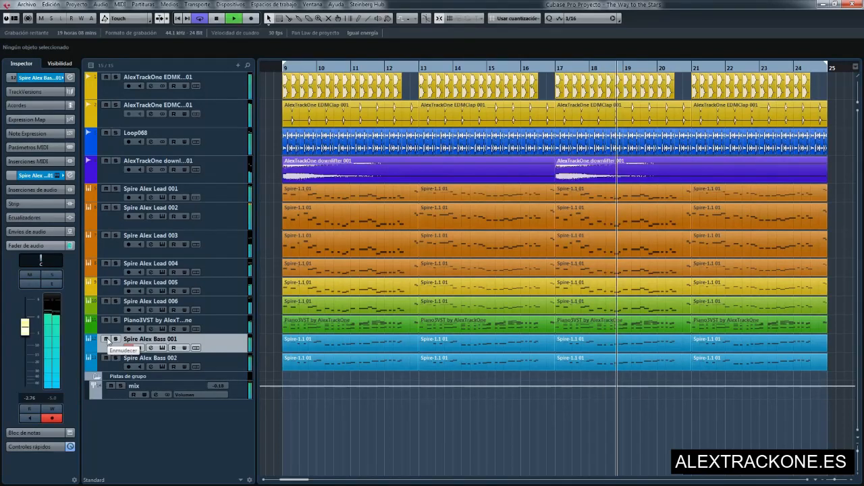
pyautogui.click(105, 358)
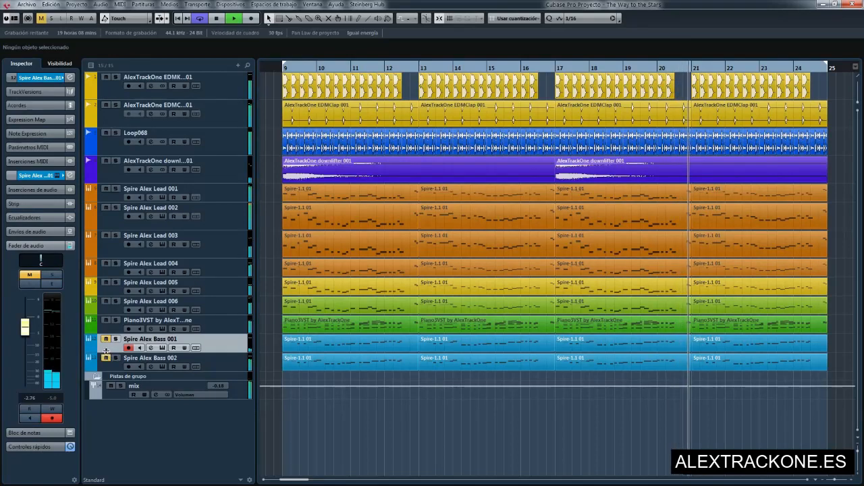
pyautogui.click(106, 339)
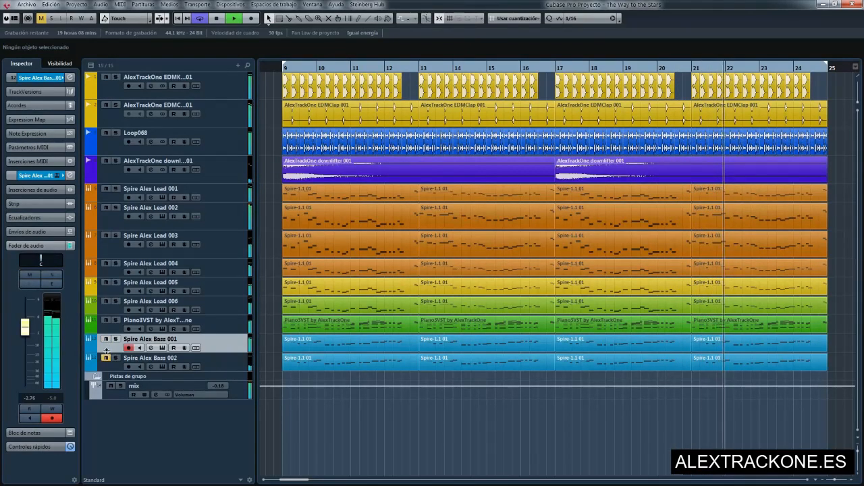
pyautogui.click(106, 358)
pyautogui.press('space')
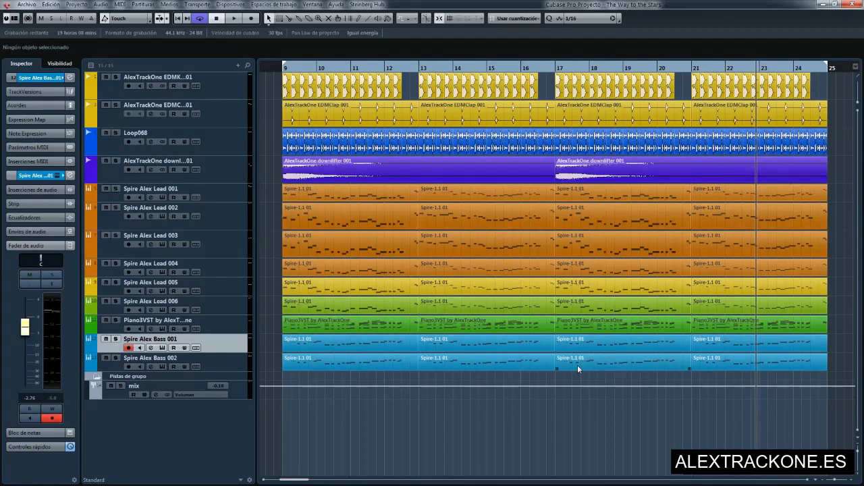
# Solo Spire Alex Bass 001 and 002 together and check their channels in the MixConsole before closing it.
pyautogui.keyDown('ctrl'); pyautogui.click(114, 368); pyautogui.keyUp('ctrl')
pyautogui.press('s')
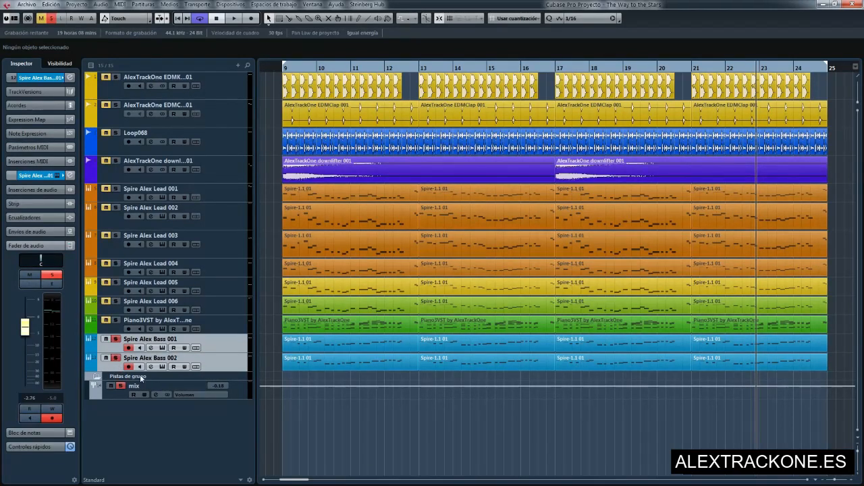
pyautogui.press('F3')
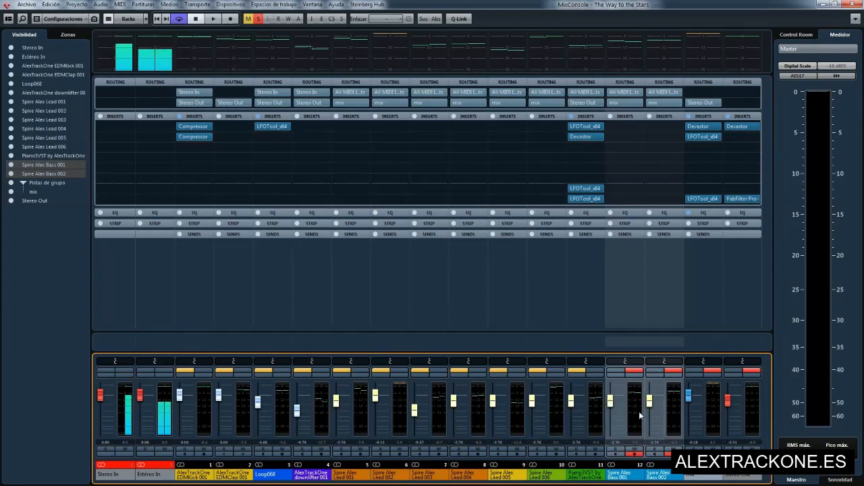
pyautogui.click(858, 4)
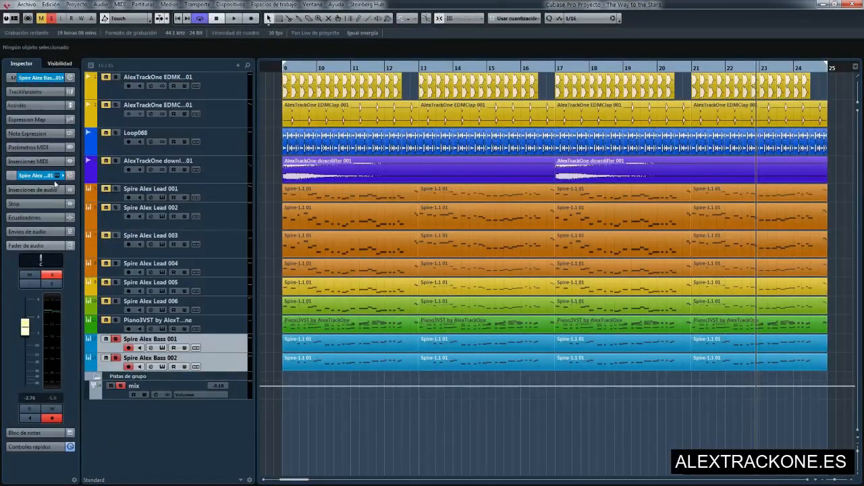
# Open the Spire synths of Spire Alex Bass 001 and 002 and arrange both windows side by side to compare their settings.
pyautogui.click(59, 175)
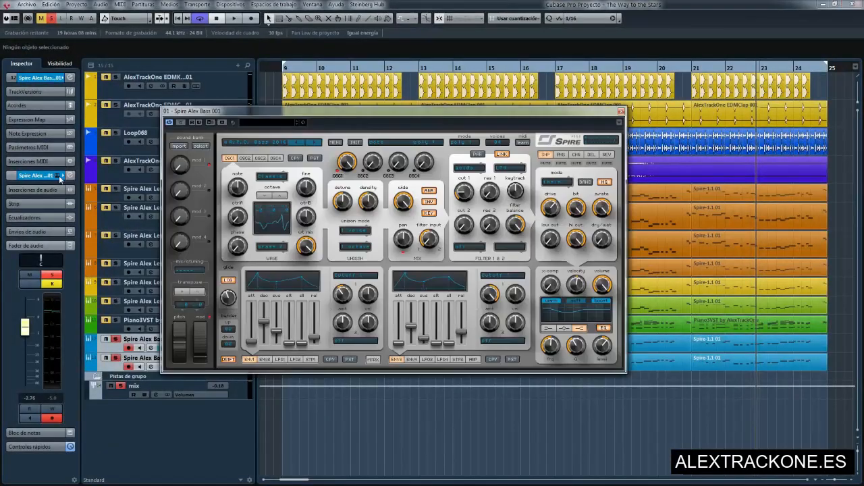
pyautogui.click(114, 355)
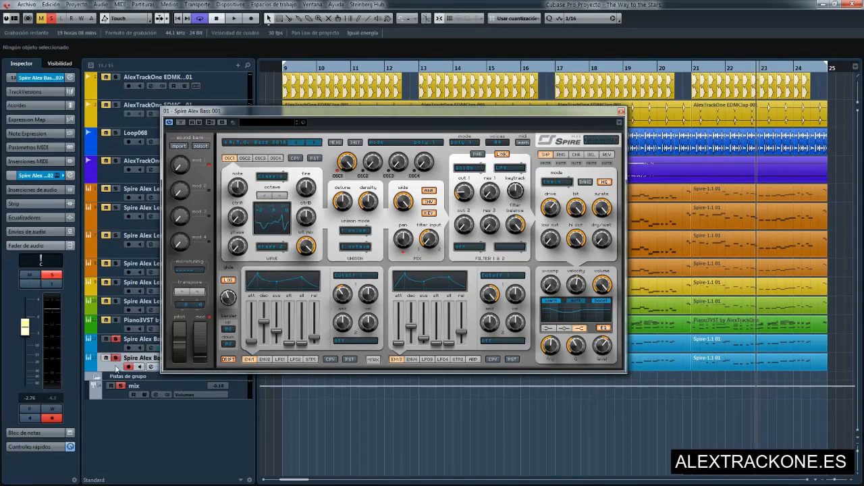
pyautogui.click(59, 177)
pyautogui.moveTo(376, 78); pyautogui.dragTo(548, 101)
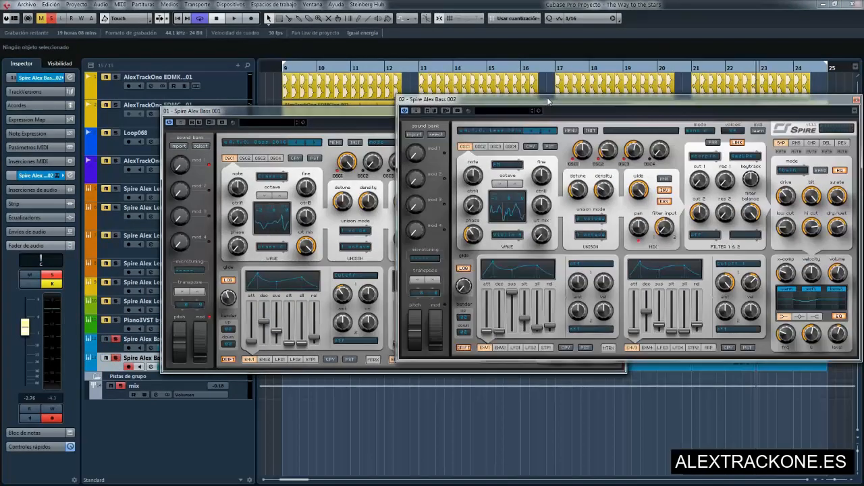
pyautogui.moveTo(317, 117); pyautogui.dragTo(187, 86)
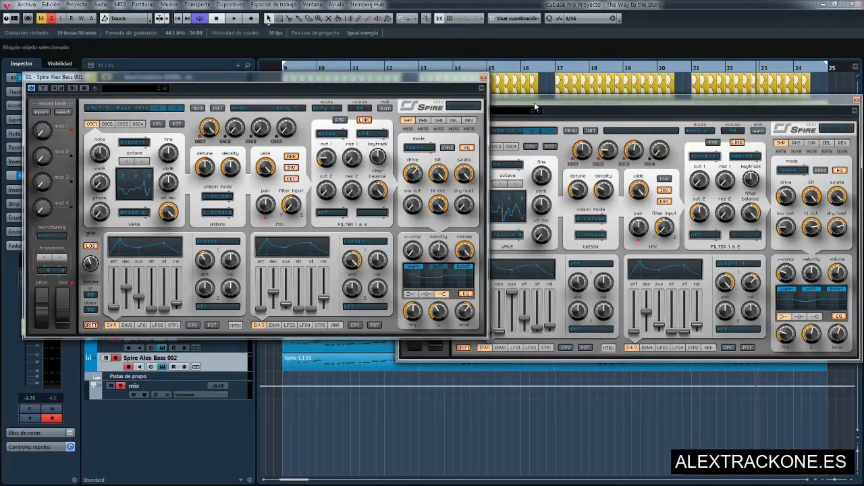
pyautogui.moveTo(534, 106); pyautogui.dragTo(493, 101)
pyautogui.click(398, 159)
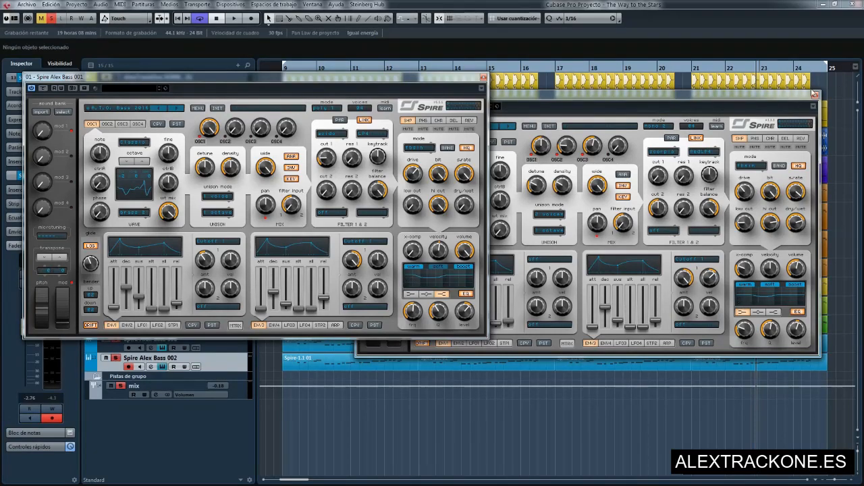
# Close both bass Spire windows and open the MixConsole to view the bass channels.
pyautogui.click(815, 94)
pyautogui.click(482, 77)
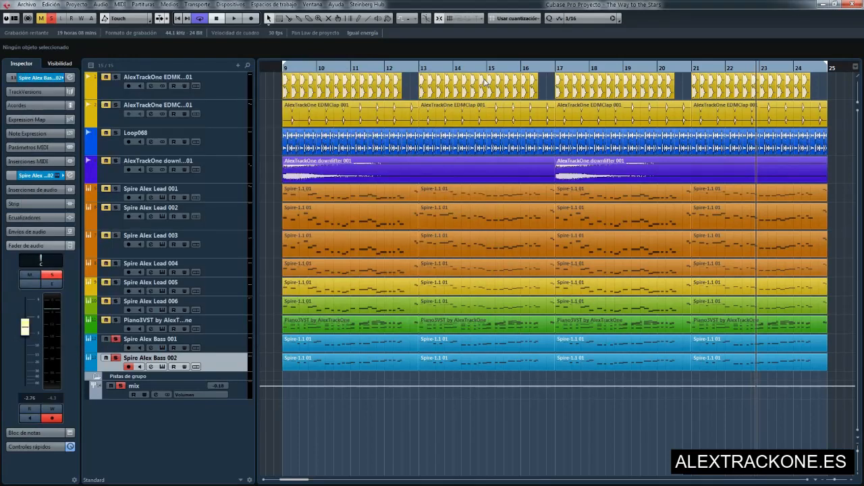
pyautogui.press('F3')
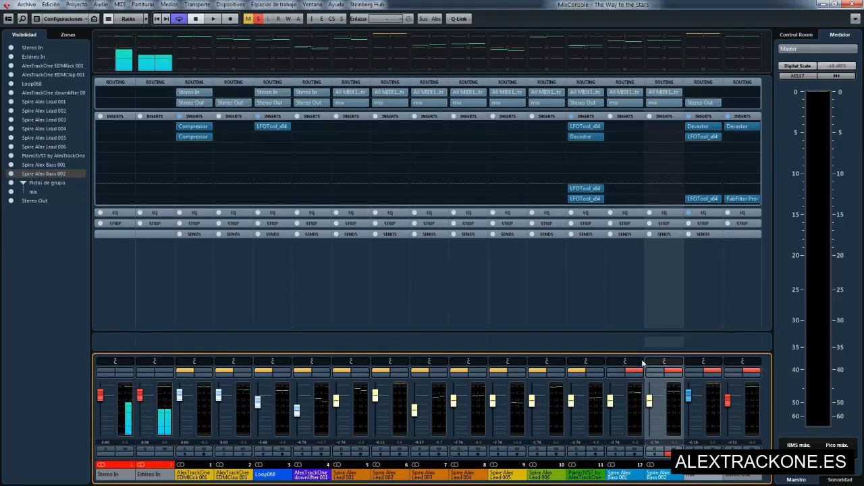
# Close the MixConsole, play Spire Alex Bass 001 and 002 together briefly, and stop playback.
pyautogui.click(856, 4)
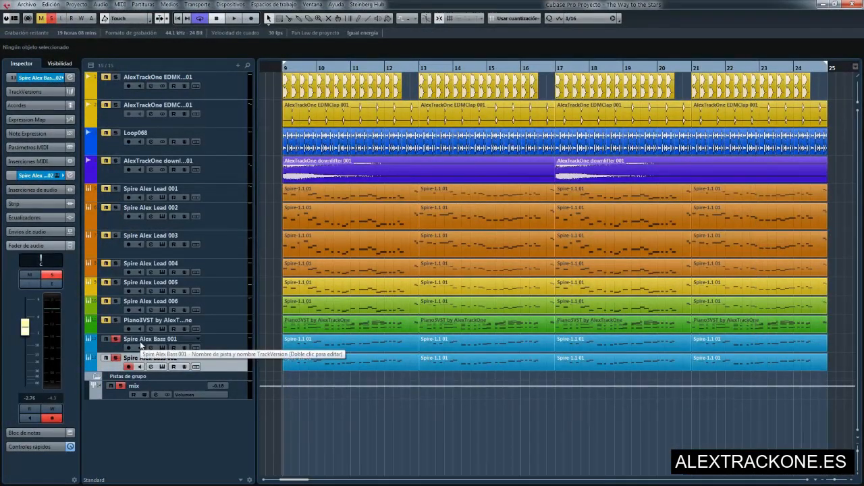
pyautogui.press('space')
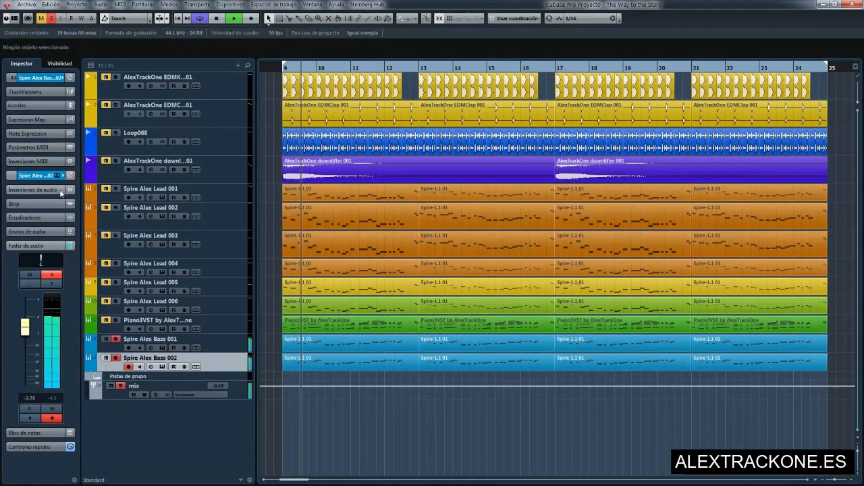
pyautogui.press('space')
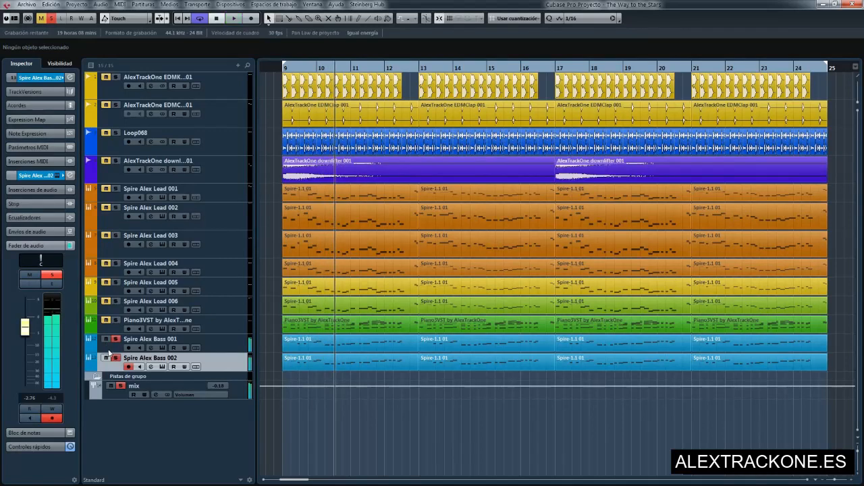
# Solo Spire Alex Bass 001 alone, play it while checking the preset name in its Spire synth, and close the synth window.
pyautogui.click(115, 347)
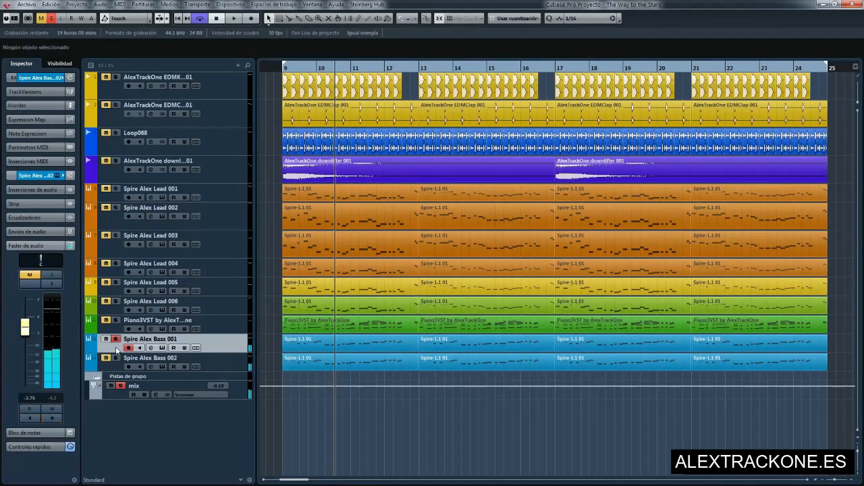
pyautogui.click(62, 176)
pyautogui.press('space')
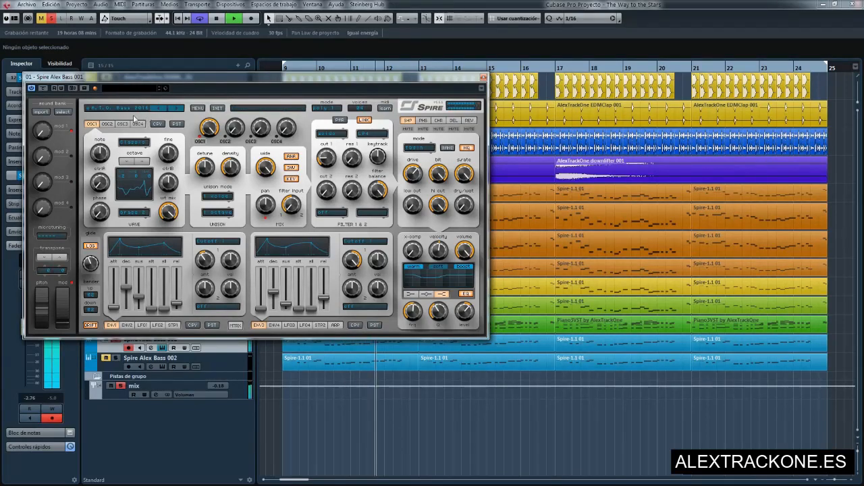
pyautogui.click(88, 108)
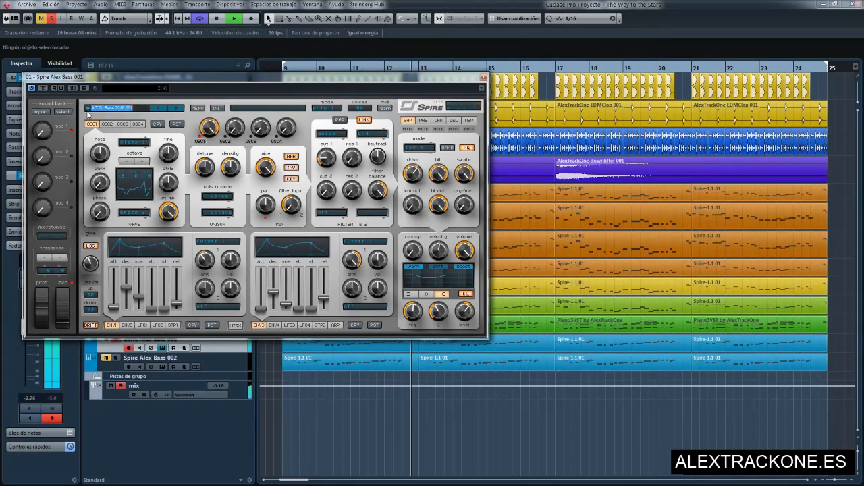
pyautogui.press('Escape')
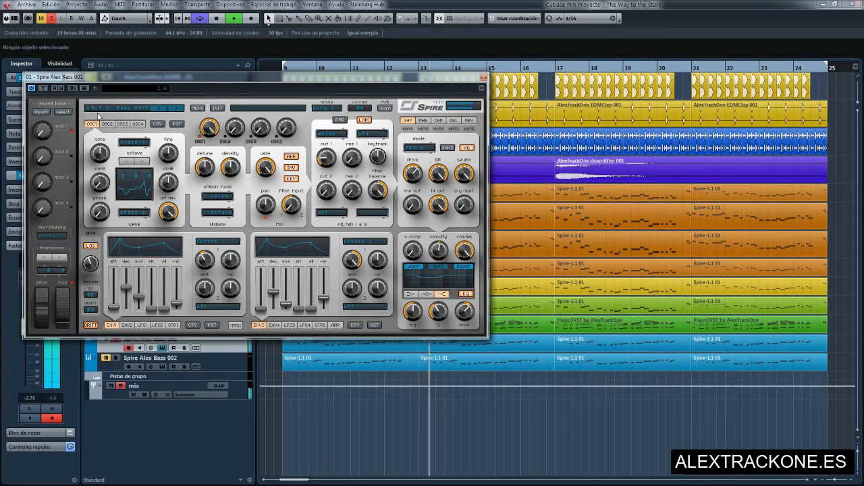
pyautogui.click(483, 78)
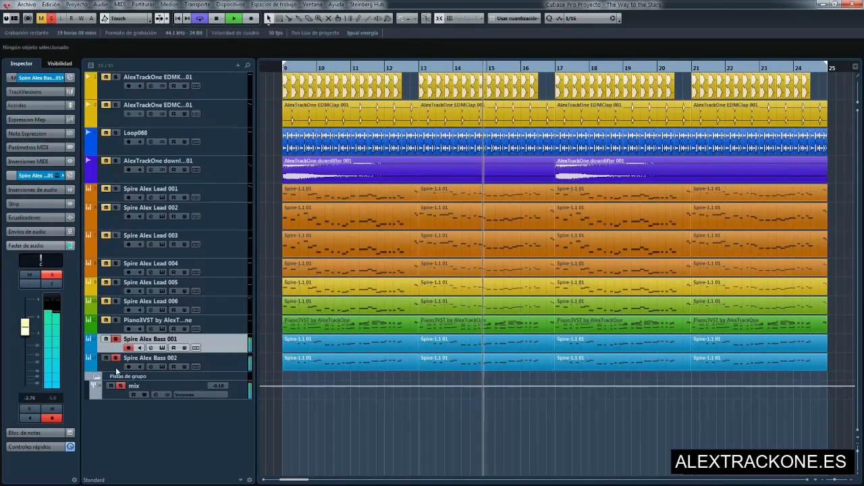
# Solo Spire Alex Bass 002 alone, open its Spire synth, and play it to hear the sound by itself.
pyautogui.click(115, 340)
pyautogui.press('space')
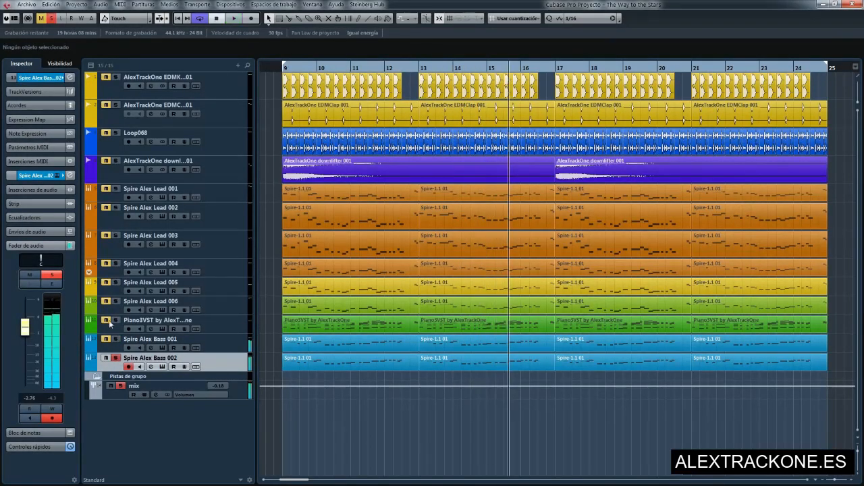
pyautogui.click(59, 175)
pyautogui.press('space')
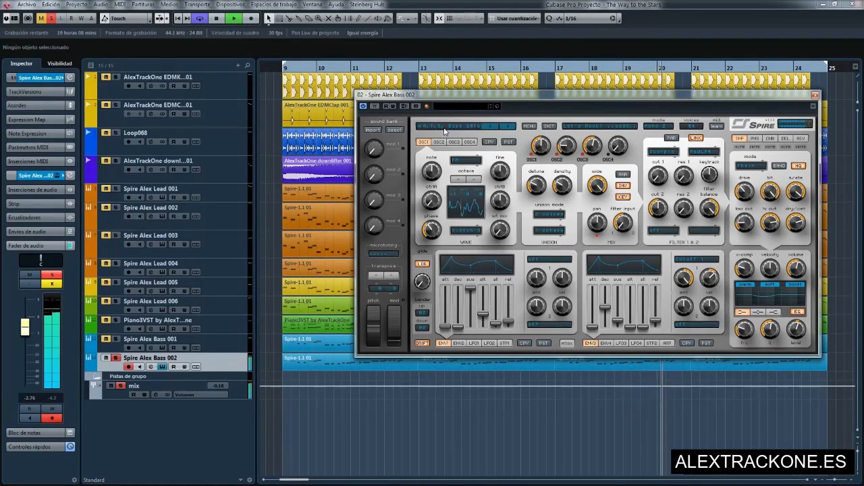
# Clear the solo on Spire Alex Bass 002 and save the project.
pyautogui.click(116, 358)
pyautogui.click(27, 4)
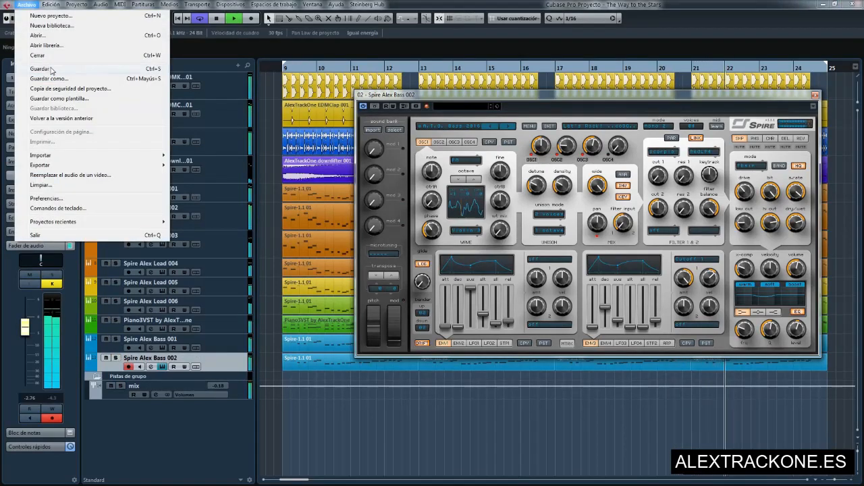
pyautogui.click(50, 68)
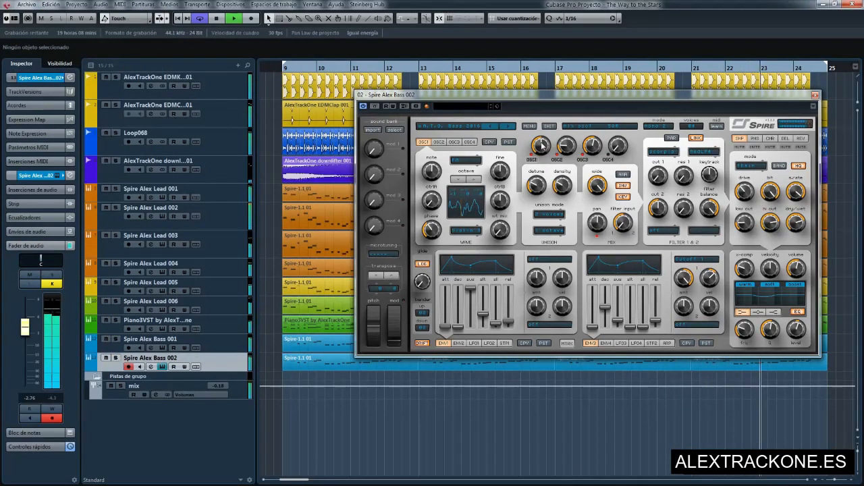
pyautogui.moveTo(542, 143)
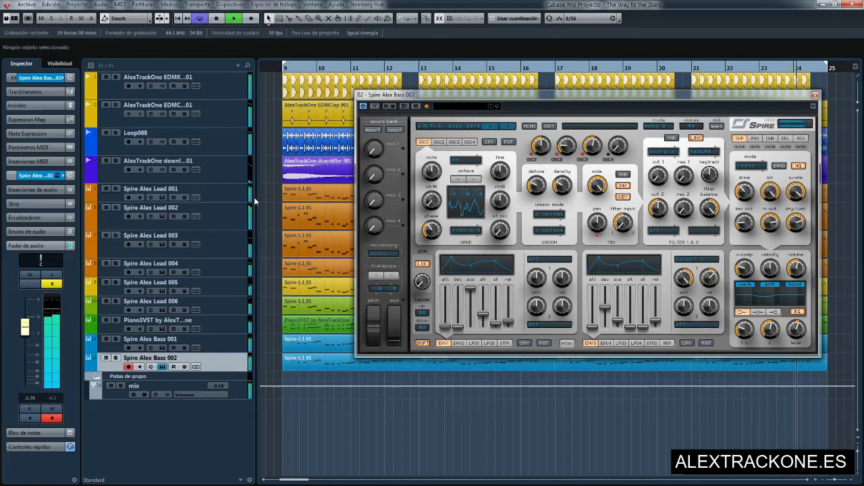
# Solo Spire Alex Bass 002 and 001 together and stop playback.
pyautogui.click(115, 358)
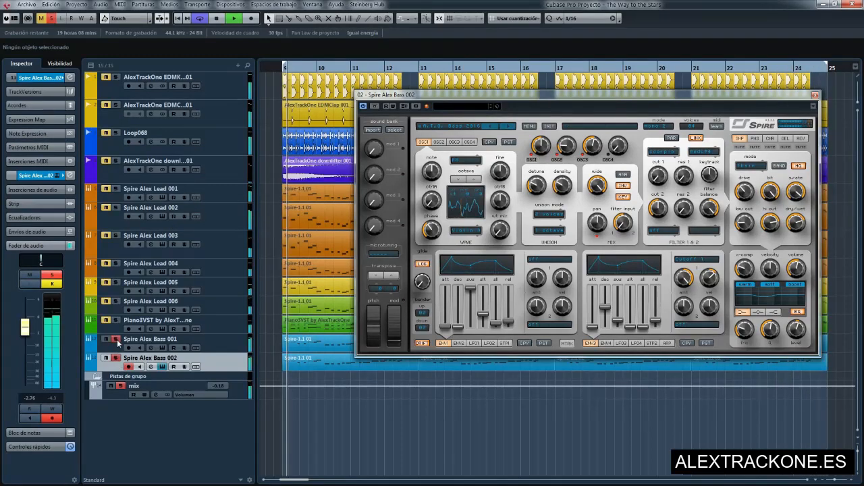
pyautogui.click(117, 339)
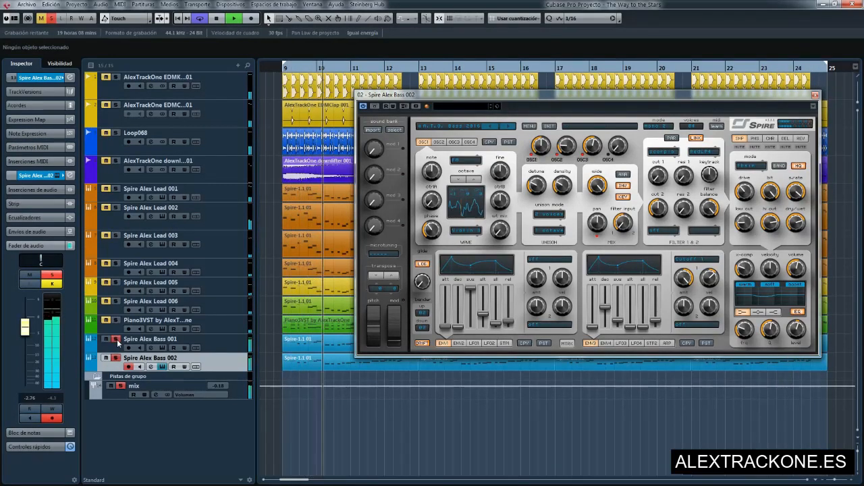
pyautogui.press('space')
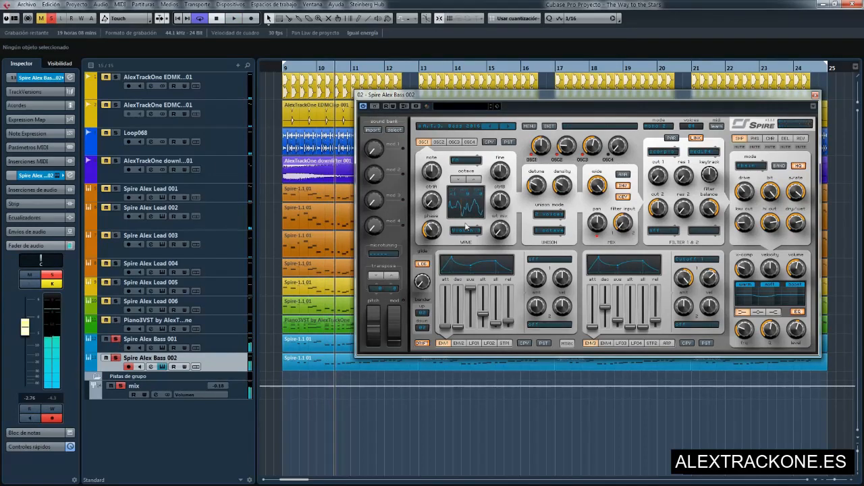
pyautogui.moveTo(274, 343)
pyautogui.mouseDown()
pyautogui.moveTo(415, 364)
pyautogui.moveTo(521, 361)
pyautogui.moveTo(377, 366)
pyautogui.moveTo(267, 350)
pyautogui.mouseUp()
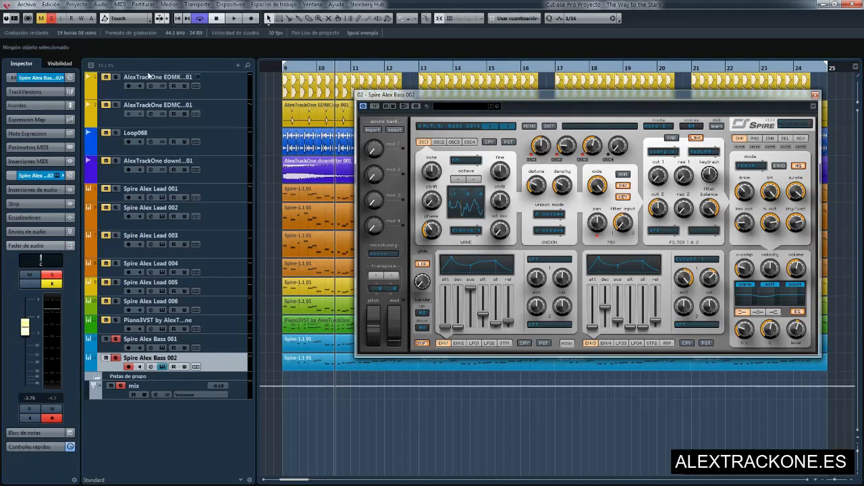
# Add the AlexTrackOne EDMKick track to the solo, toggling the Spire Alex Bass 002 solo off and back on.
pyautogui.click(116, 78)
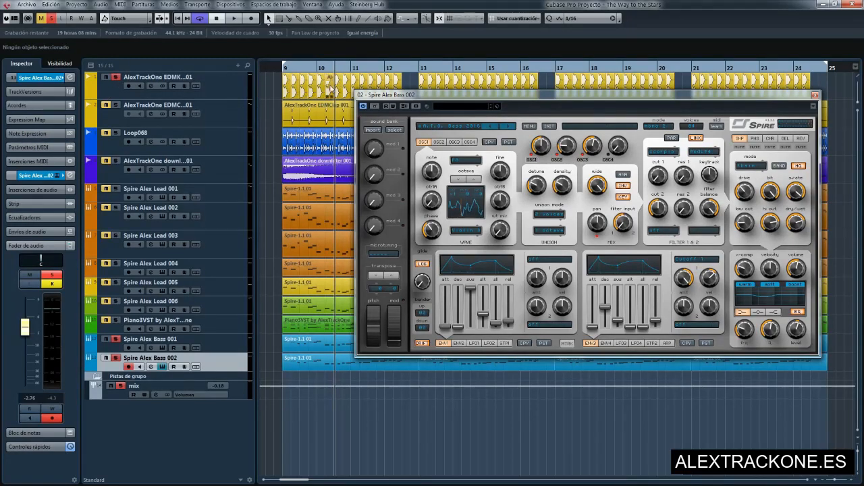
pyautogui.click(115, 358)
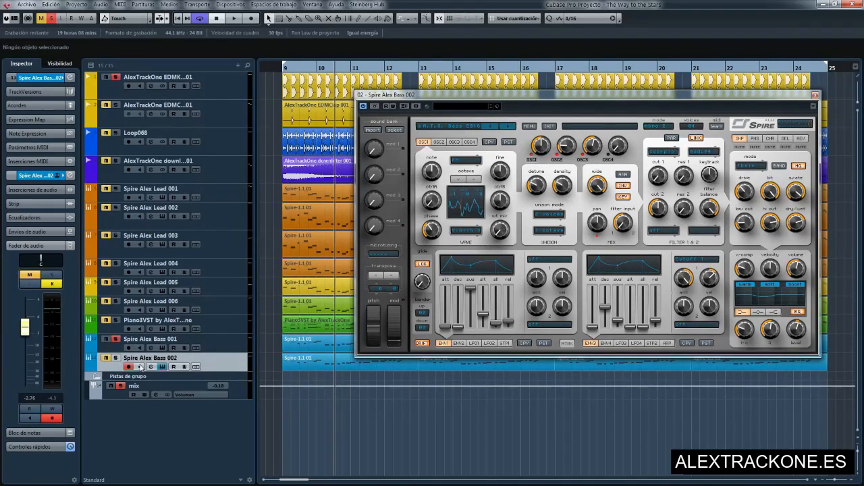
pyautogui.click(116, 358)
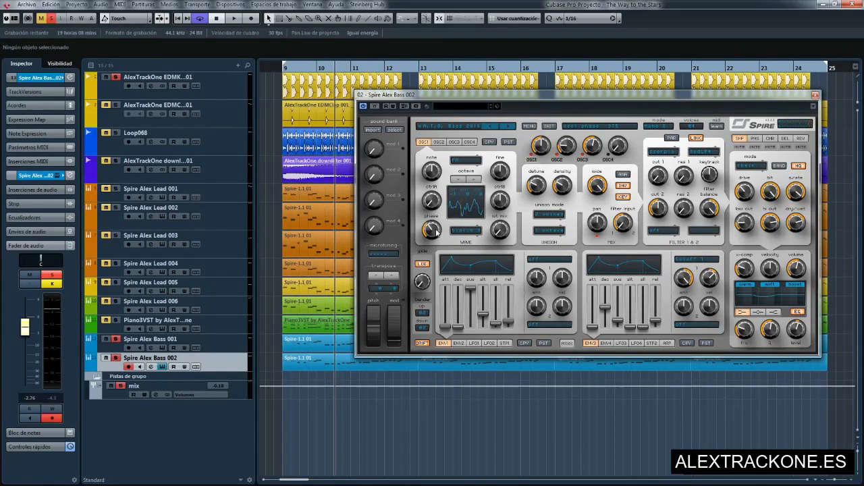
# Compare the oscillator 1 phase settings in the Spire synths of Spire Alex Bass 002 and 001, and close both windows.
pyautogui.moveTo(436, 233); pyautogui.dragTo(433, 236)
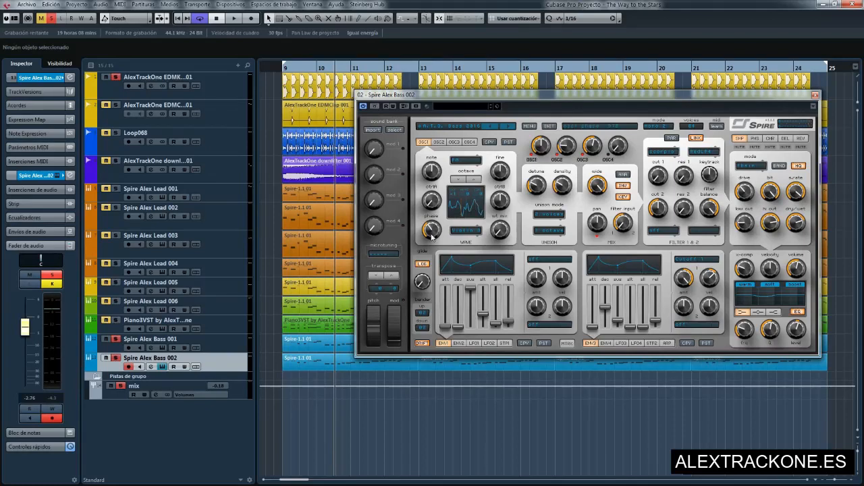
pyautogui.click(119, 349)
pyautogui.click(59, 177)
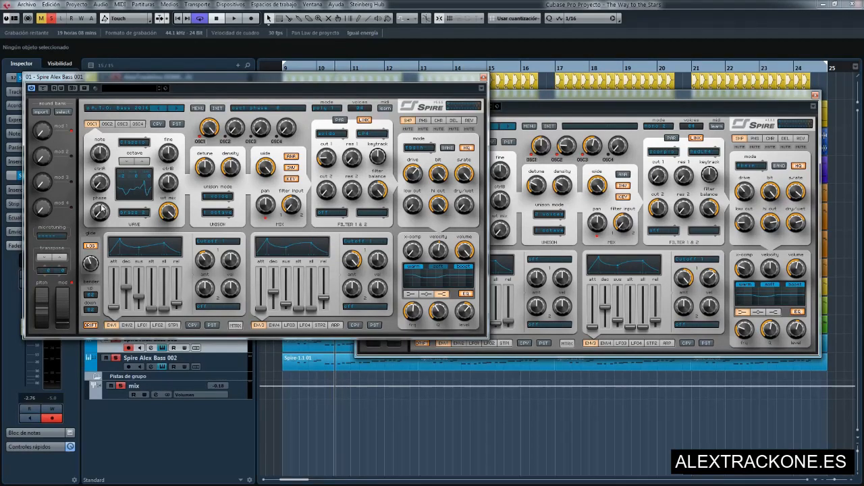
pyautogui.moveTo(100, 211)
pyautogui.mouseDown()
pyautogui.moveTo(96, 221)
pyautogui.moveTo(109, 222)
pyautogui.mouseUp()
pyautogui.click(482, 78)
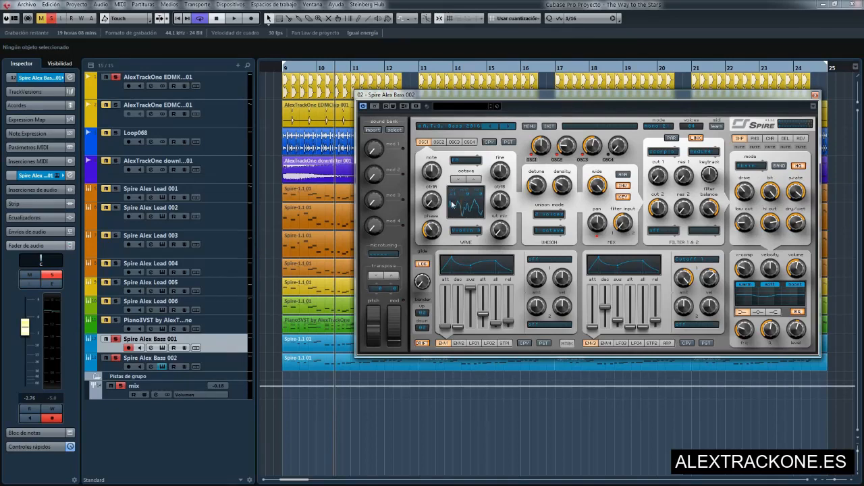
pyautogui.click(815, 96)
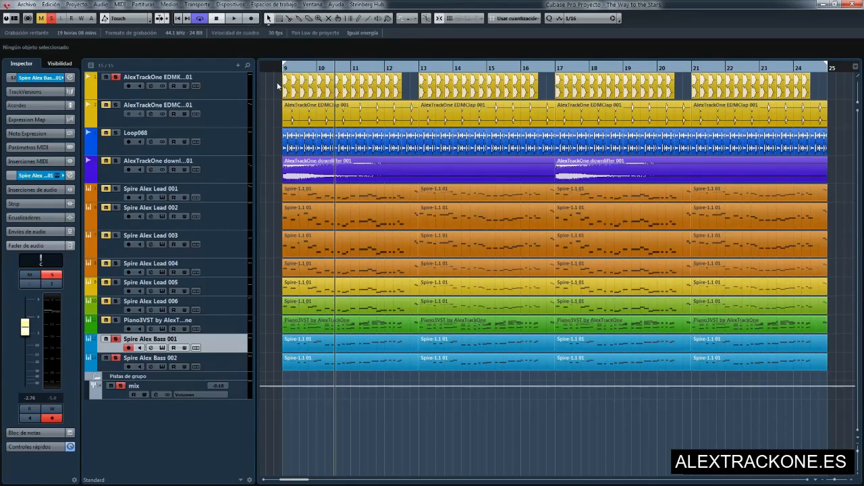
# Highlight the kick clips in the arrangement, play the soloed kick and both basses from bar 9, and stop playback.
pyautogui.moveTo(277, 86); pyautogui.dragTo(813, 95)
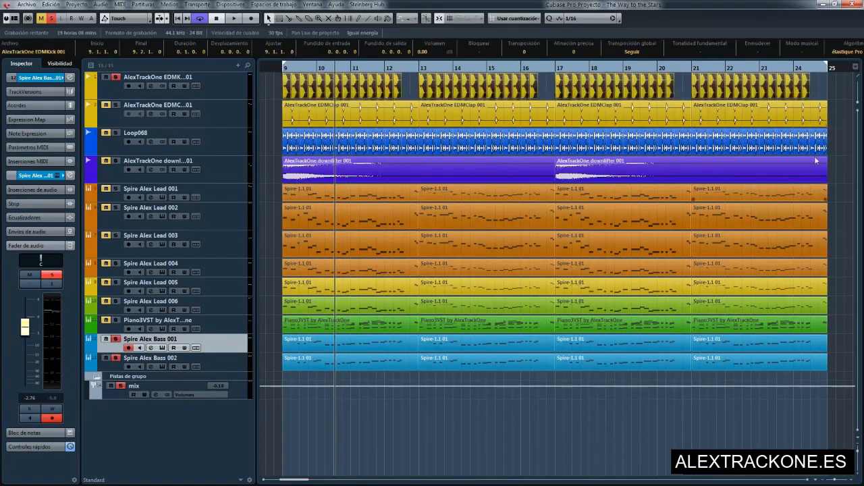
pyautogui.moveTo(845, 348); pyautogui.dragTo(808, 324)
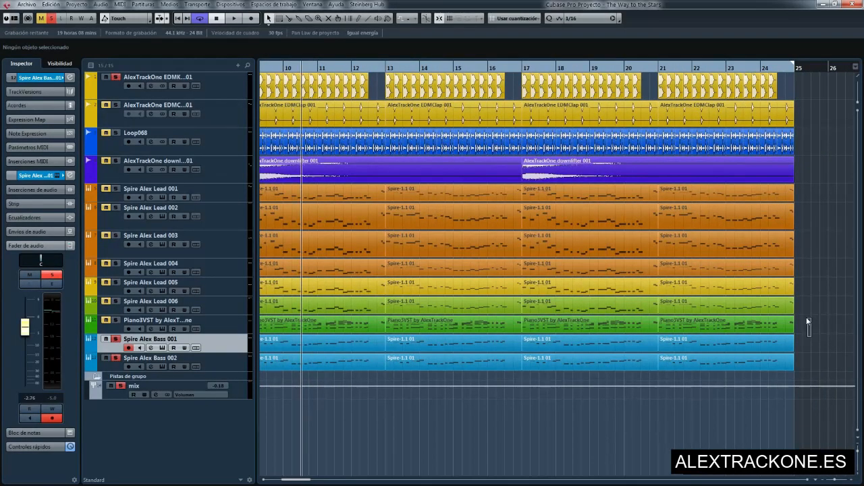
pyautogui.hscroll(-2, 413, 250)
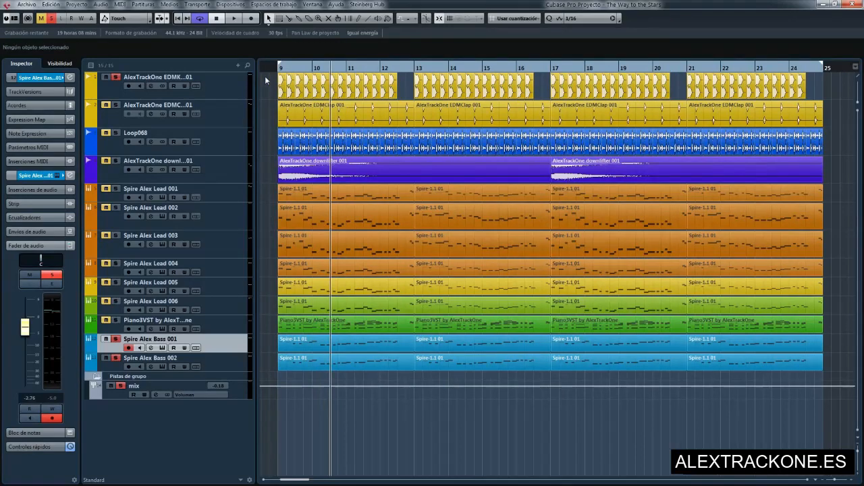
pyautogui.moveTo(265, 75); pyautogui.dragTo(363, 79)
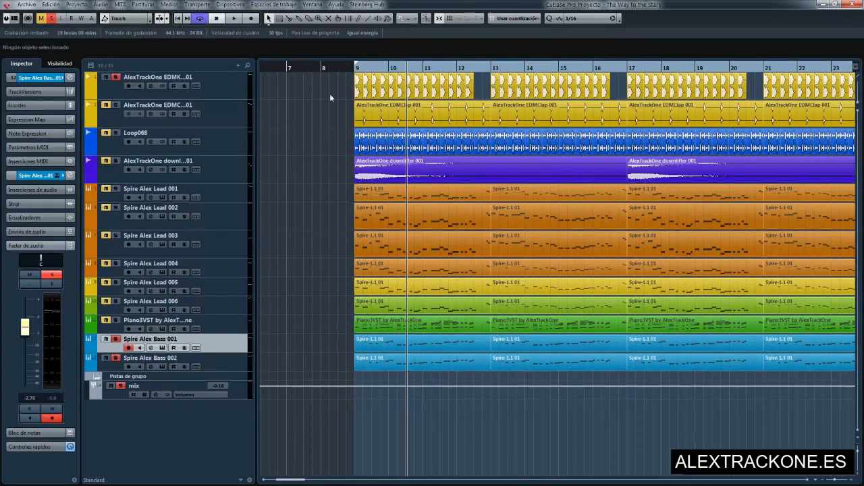
pyautogui.click(354, 67)
pyautogui.press('space')
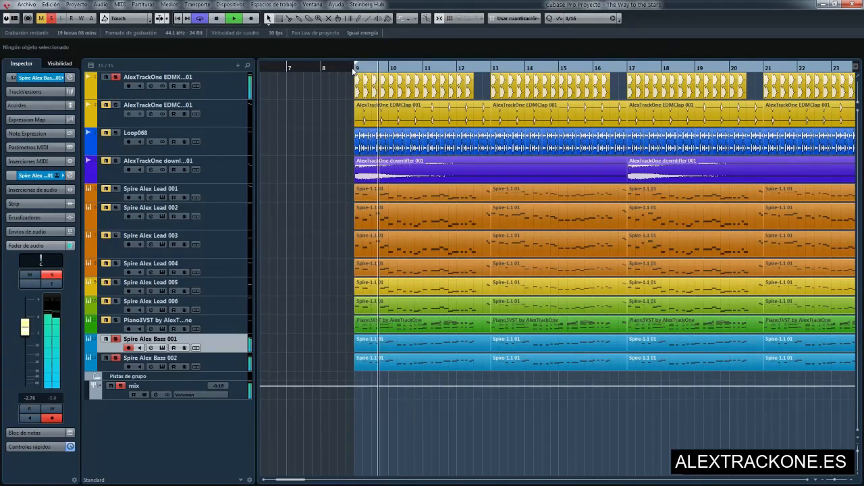
pyautogui.press('space')
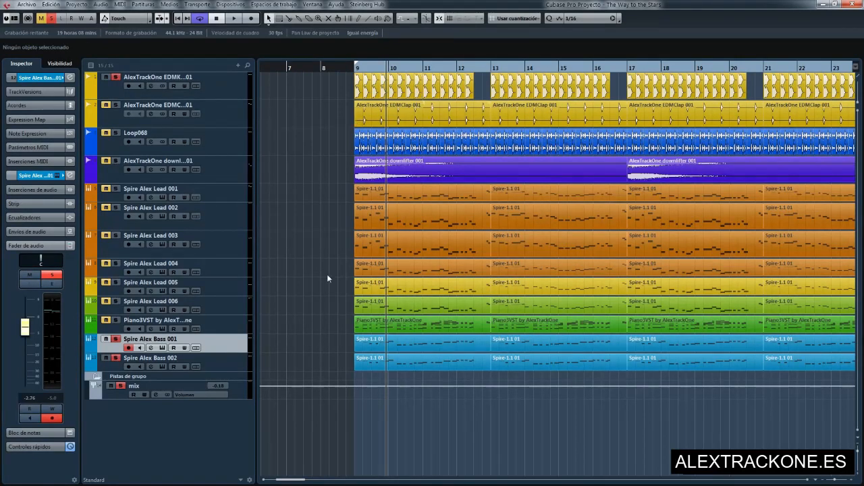
# Open the Spire synth of Spire Alex Bass 001, inspect its delay and reverb settings, and close it.
pyautogui.click(60, 176)
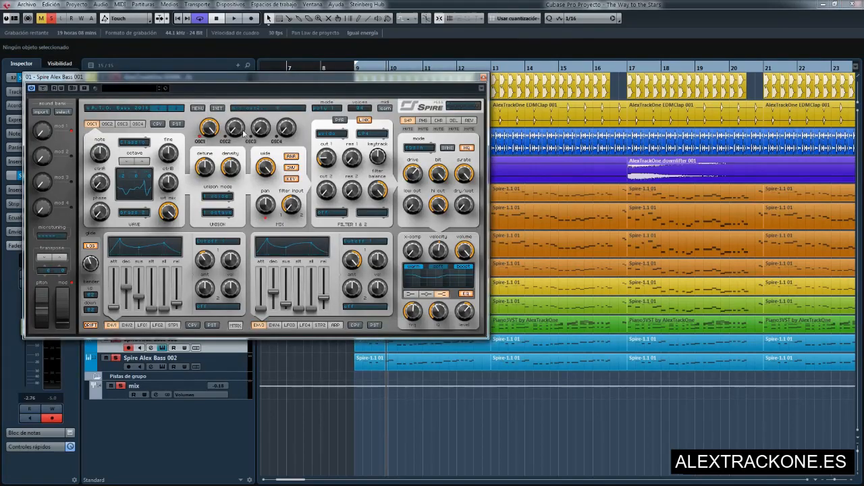
pyautogui.moveTo(307, 78); pyautogui.dragTo(279, 58)
pyautogui.click(425, 100)
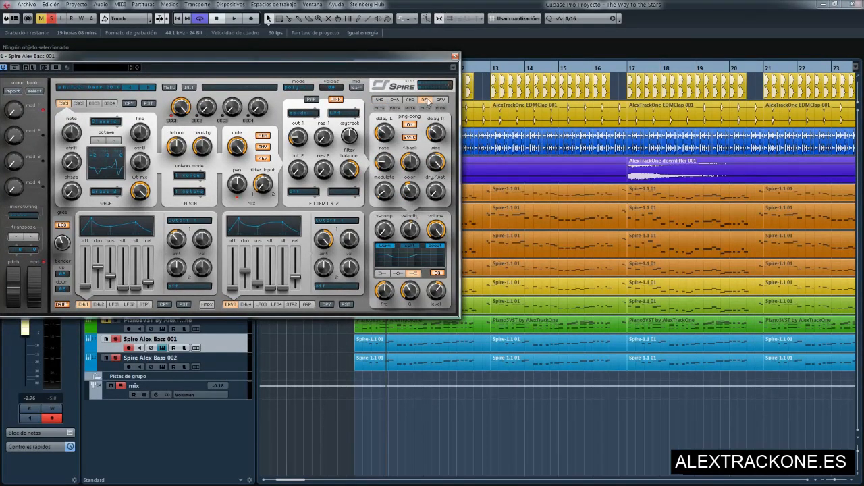
pyautogui.click(444, 100)
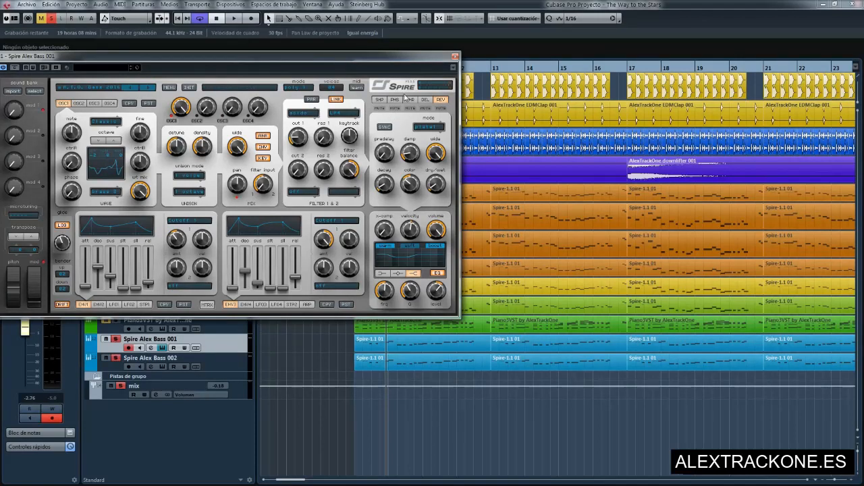
pyautogui.click(425, 100)
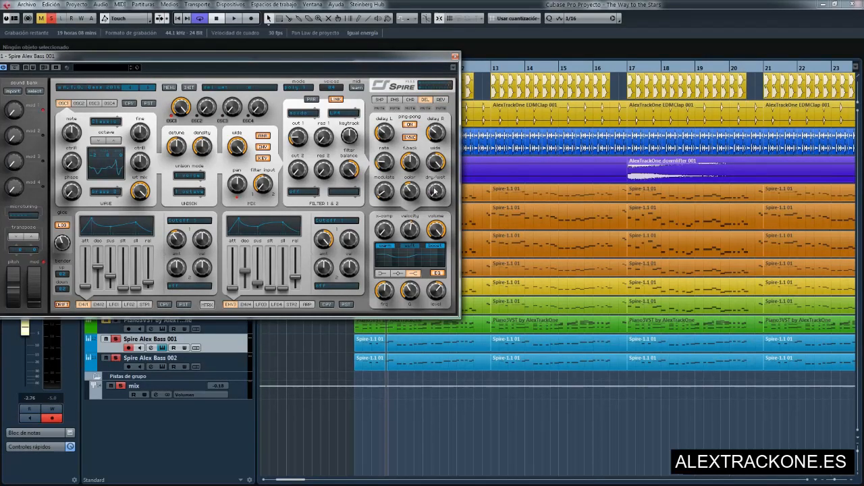
pyautogui.click(455, 56)
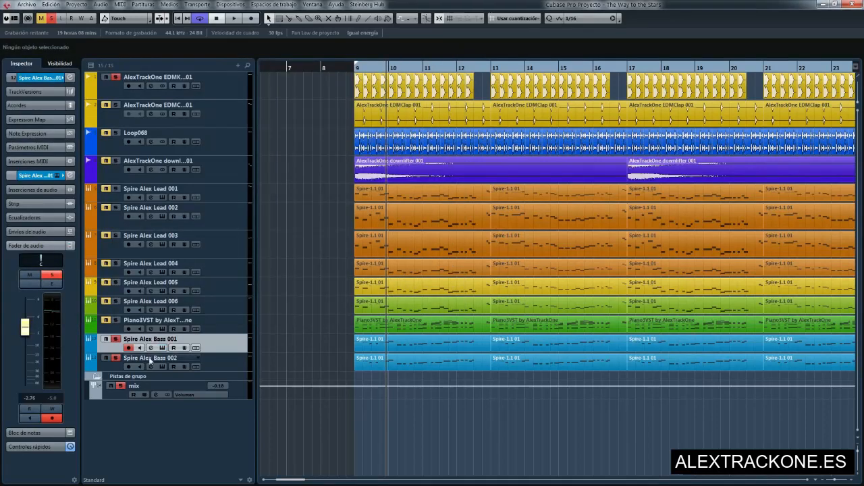
# Open the Spire synth of Spire Alex Bass 002, inspect its delay and reverb settings, and close it.
pyautogui.click(162, 367)
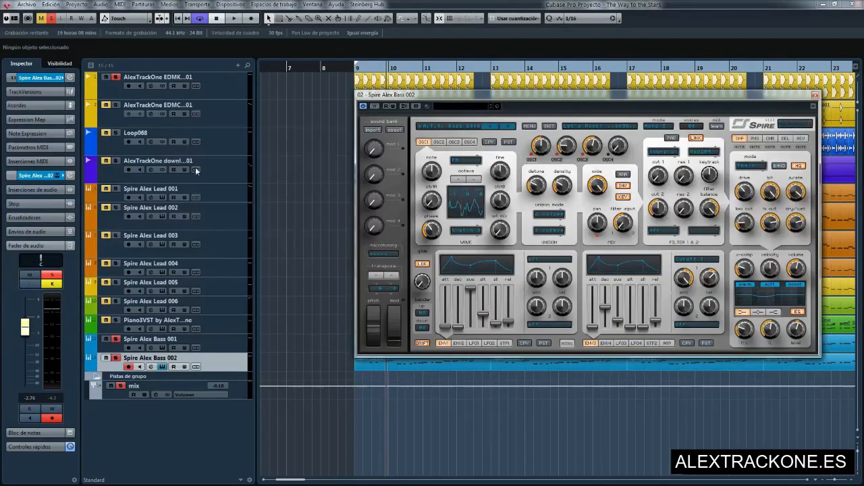
pyautogui.moveTo(694, 98); pyautogui.dragTo(460, 95)
pyautogui.click(555, 137)
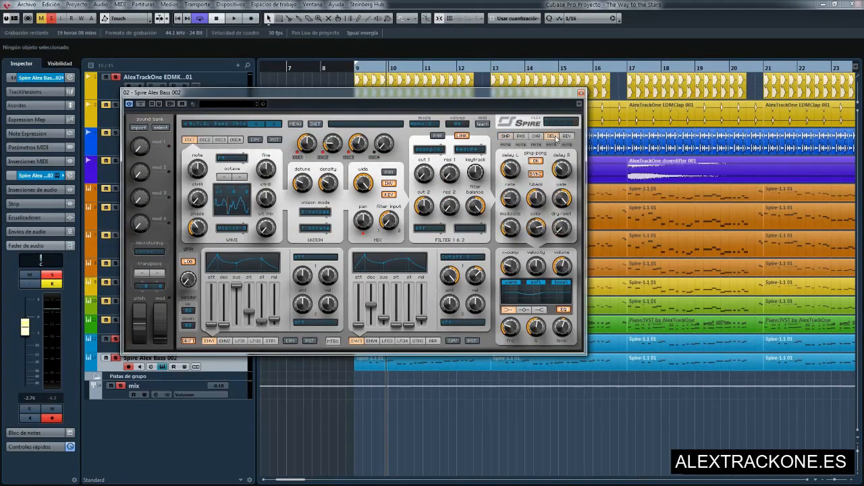
pyautogui.moveTo(555, 235)
pyautogui.moveTo(511, 169)
pyautogui.moveTo(561, 201)
pyautogui.click(565, 136)
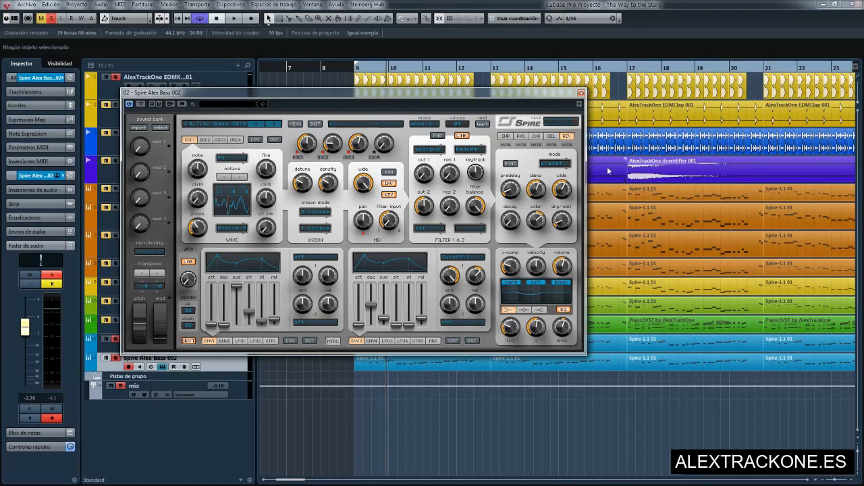
pyautogui.click(581, 94)
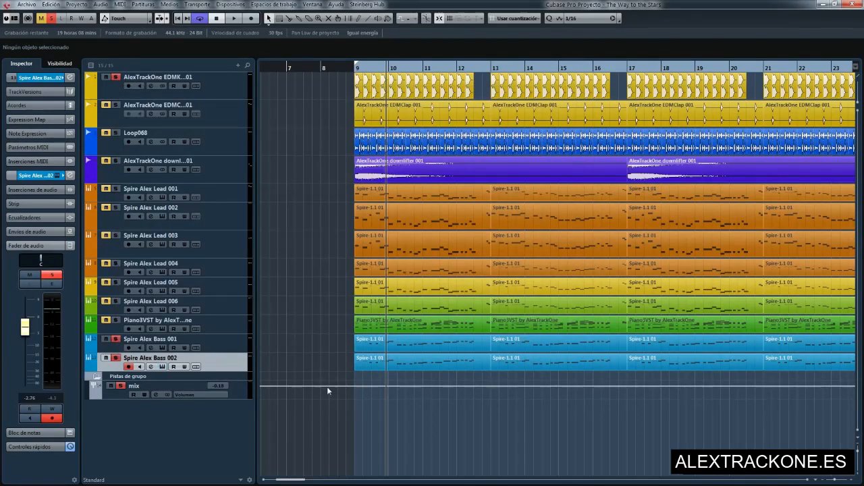
# Add the AlexTrackOne EDMClap track to the solo, play the kick, clap and both basses from bar 9, and stop playback.
pyautogui.moveTo(336, 343)
pyautogui.mouseDown()
pyautogui.moveTo(747, 364)
pyautogui.moveTo(336, 350)
pyautogui.mouseUp()
pyautogui.press('space')
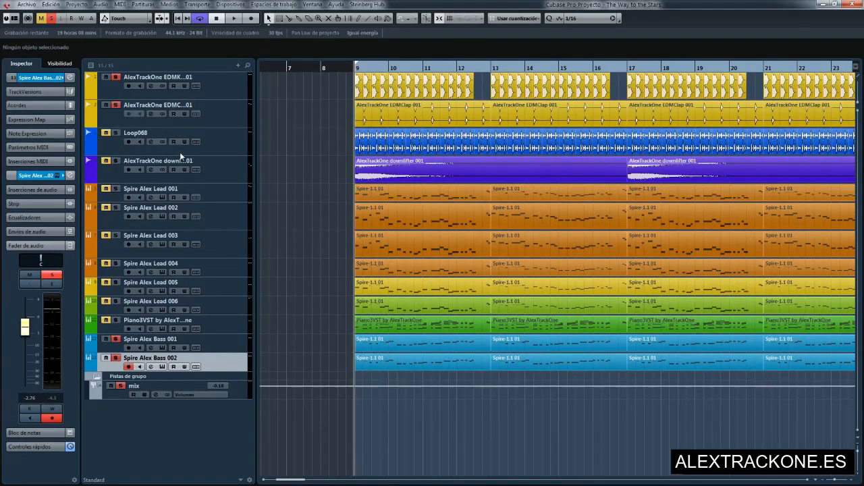
pyautogui.press('space')
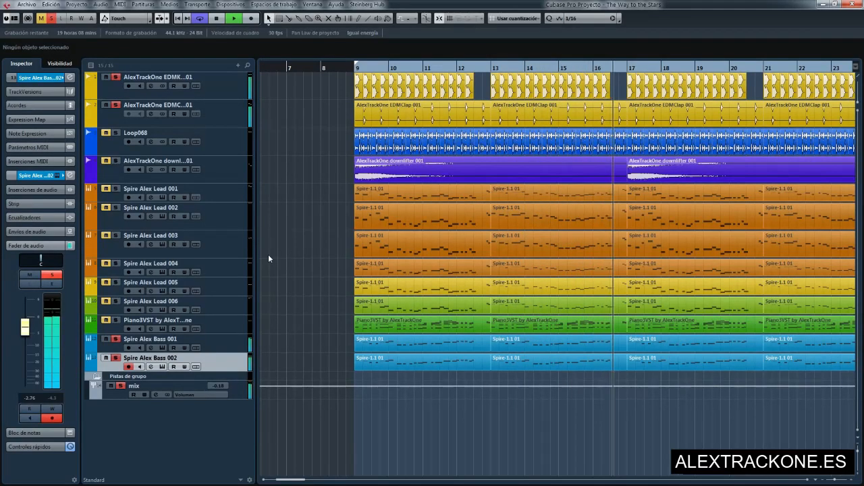
pyautogui.press('space')
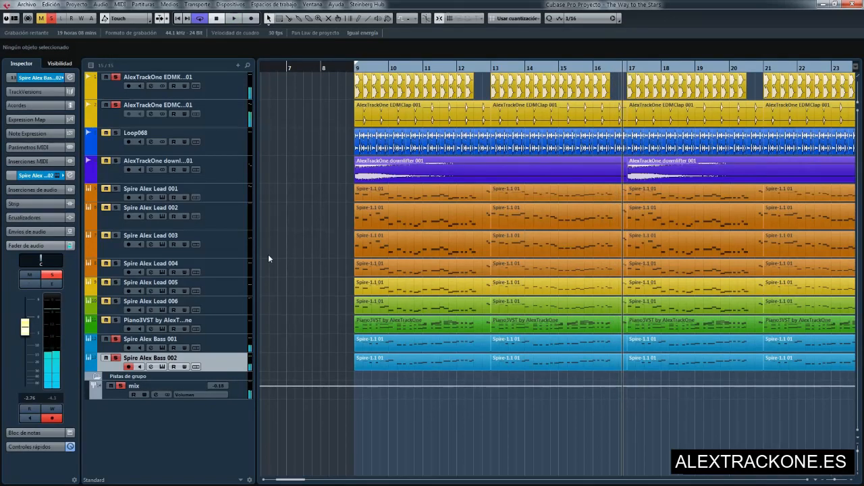
# Show the full arrangement, trace across the bass clips from bar 9 to 25, and clear the solo on all tracks.
pyautogui.scroll(-2, 269, 255)
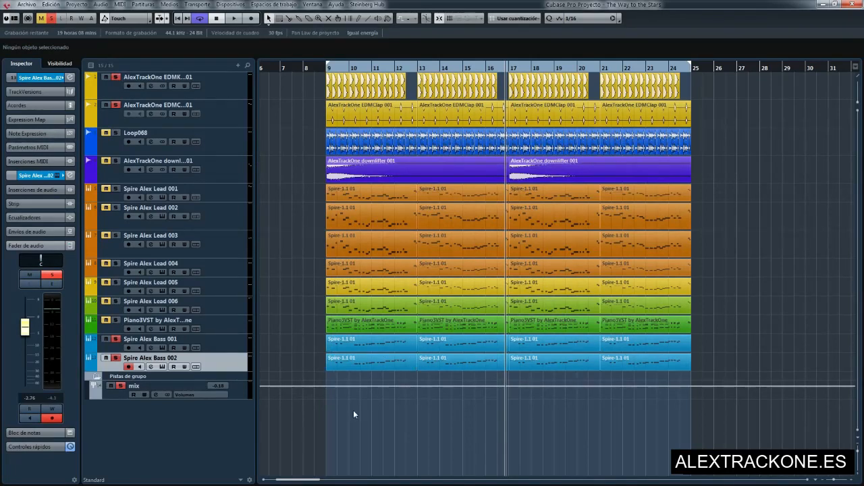
pyautogui.moveTo(342, 403); pyautogui.dragTo(708, 395)
pyautogui.moveTo(711, 341); pyautogui.dragTo(315, 362)
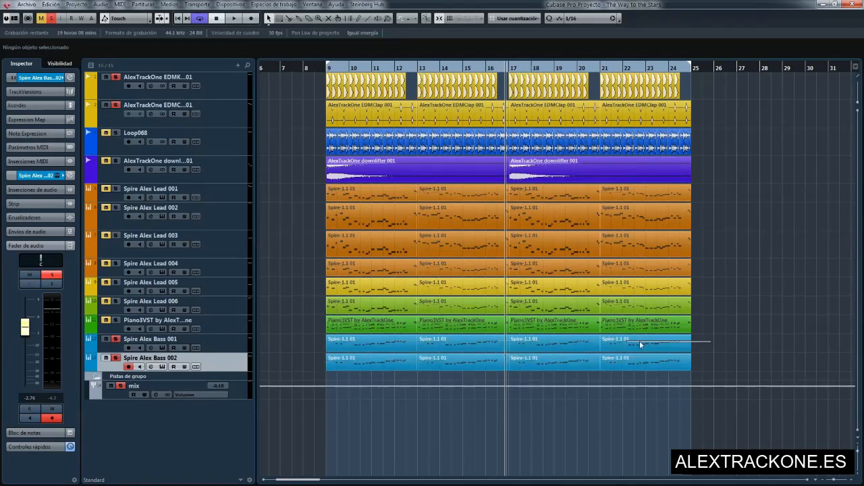
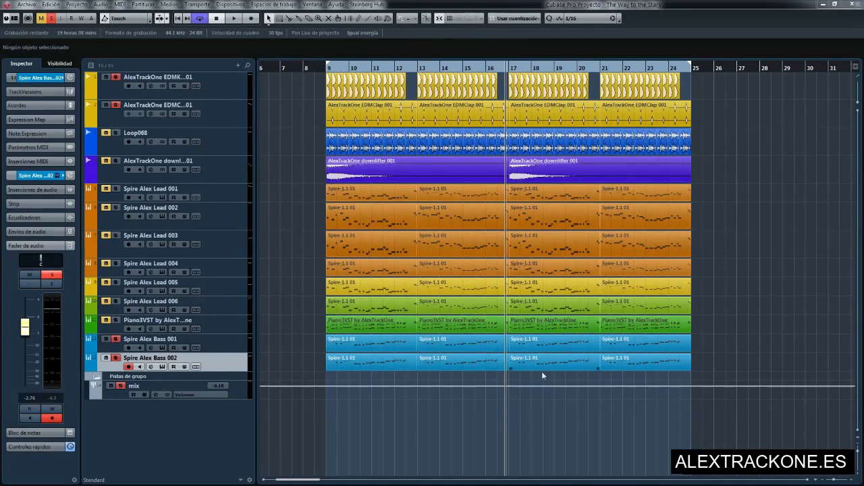
pyautogui.click(54, 18)
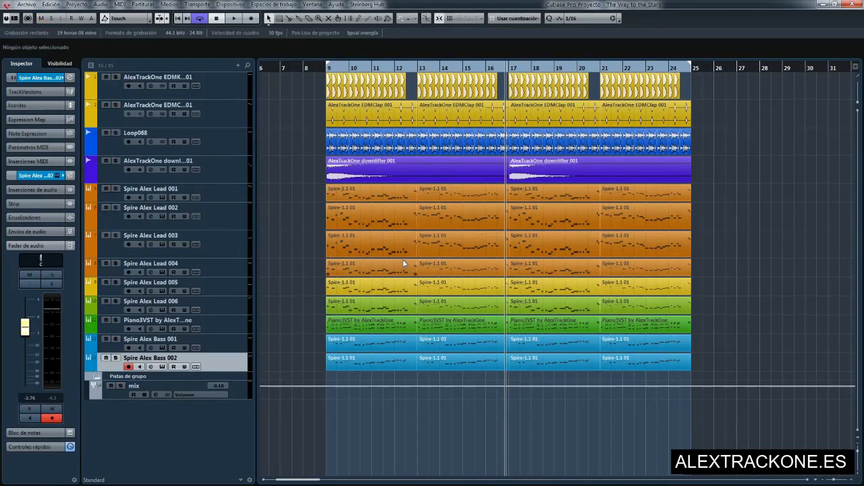
# Open the MixConsole and examine the insert effects on the kick, Loop068, mix and Stereo Out channels.
pyautogui.press('F3')
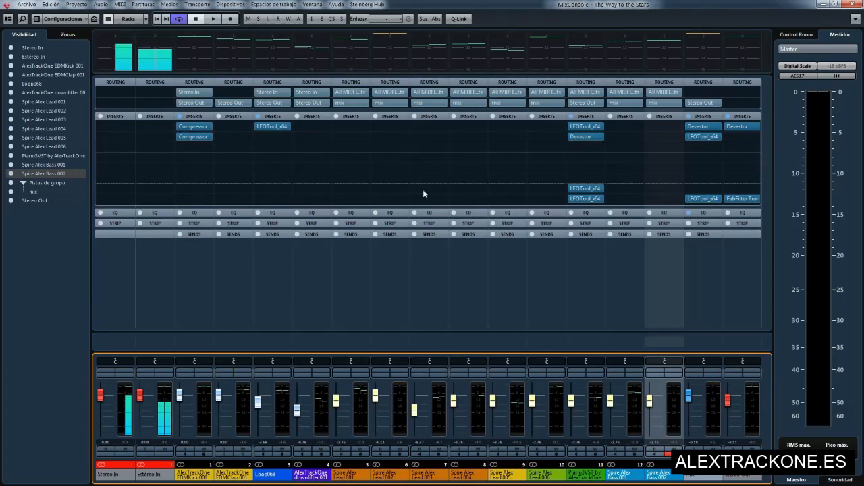
pyautogui.moveTo(262, 126)
pyautogui.moveTo(195, 140)
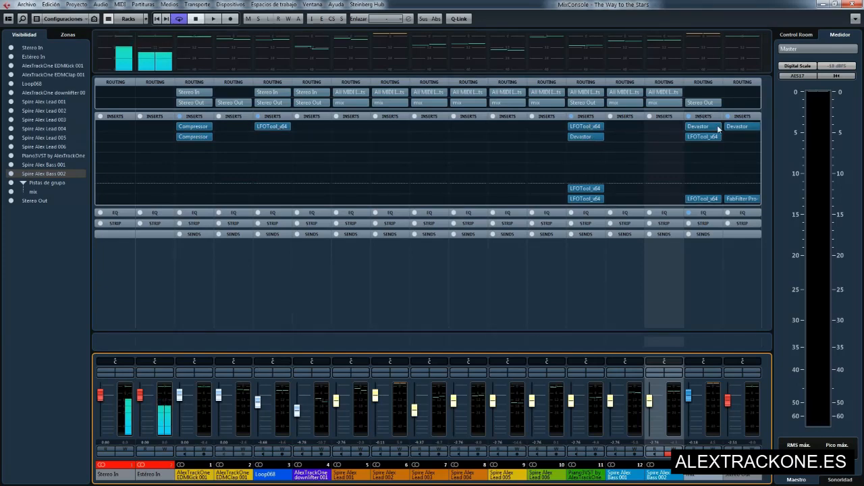
pyautogui.moveTo(710, 137)
pyautogui.moveTo(743, 200)
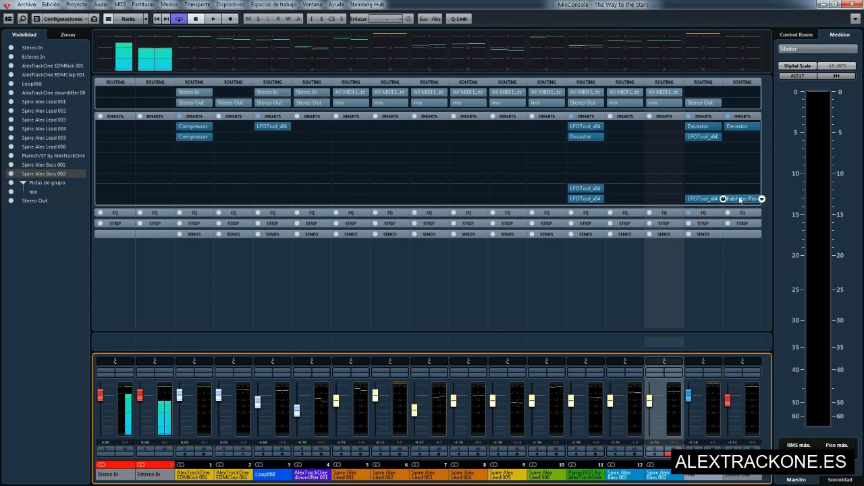
# Open the Stereo Out channel settings and its FabFilter Pro-L insert, placing the limiter window over the mixer.
pyautogui.click(754, 381)
pyautogui.click(752, 372)
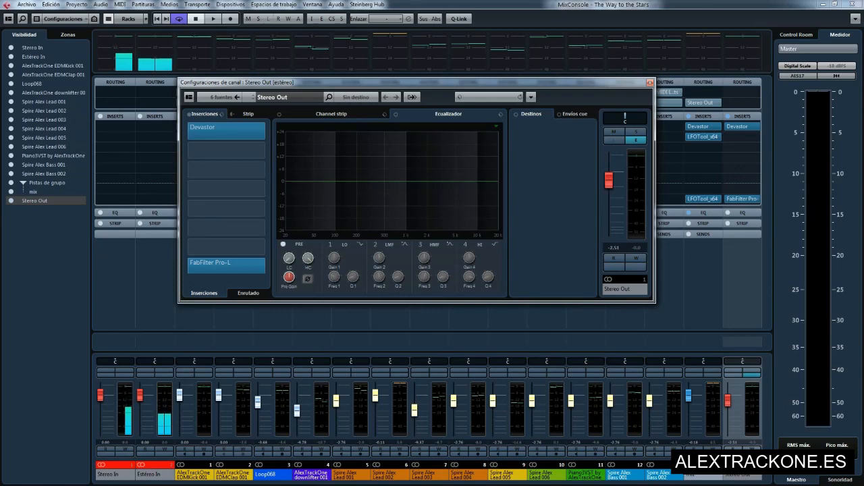
pyautogui.click(743, 198)
pyautogui.moveTo(852, 95); pyautogui.dragTo(478, 112)
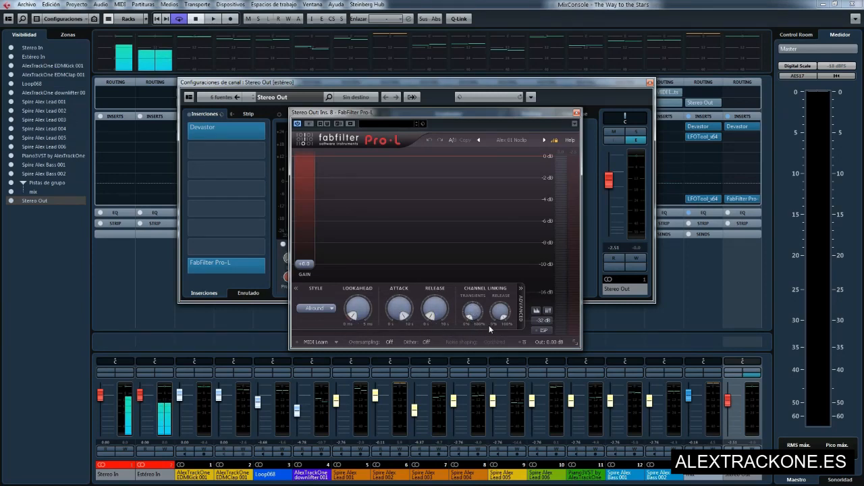
# Collapse and expand the advanced settings of FabFilter Pro-L, check the release value, and collapse them again.
pyautogui.click(522, 309)
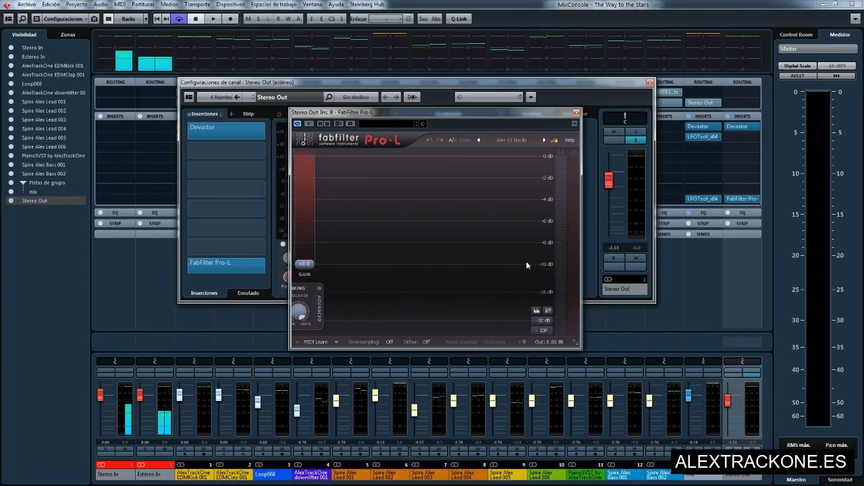
pyautogui.moveTo(564, 103); pyautogui.dragTo(555, 93)
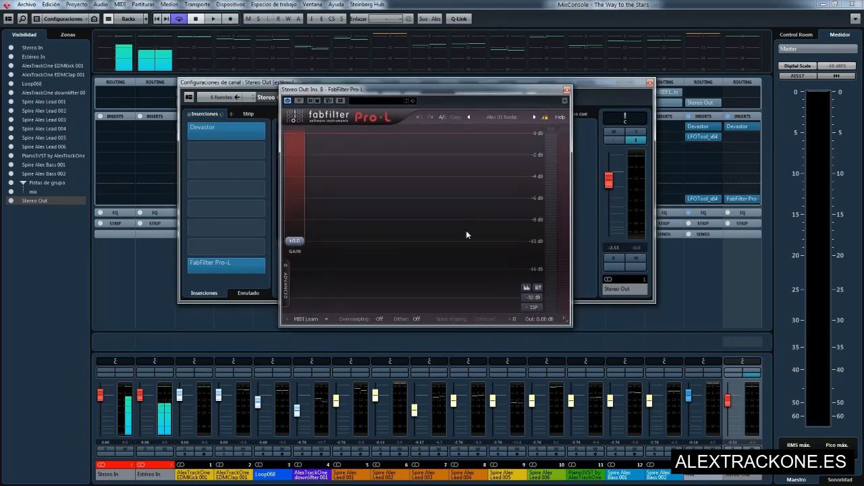
pyautogui.click(285, 280)
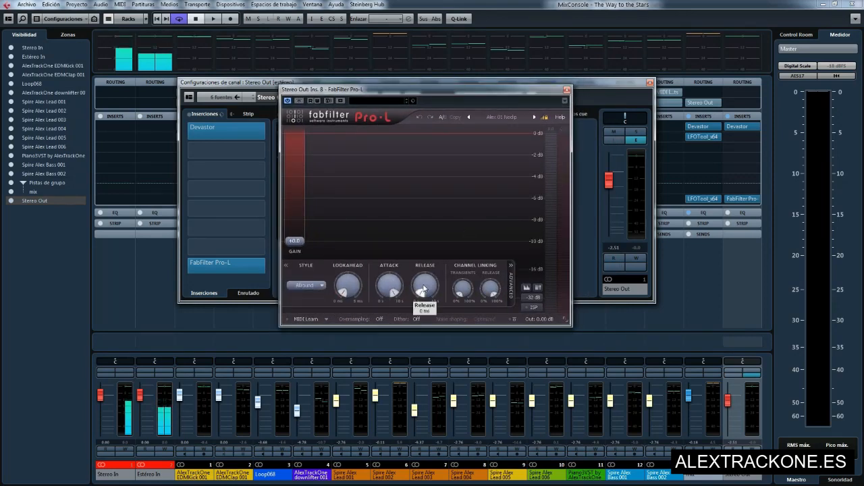
pyautogui.click(511, 278)
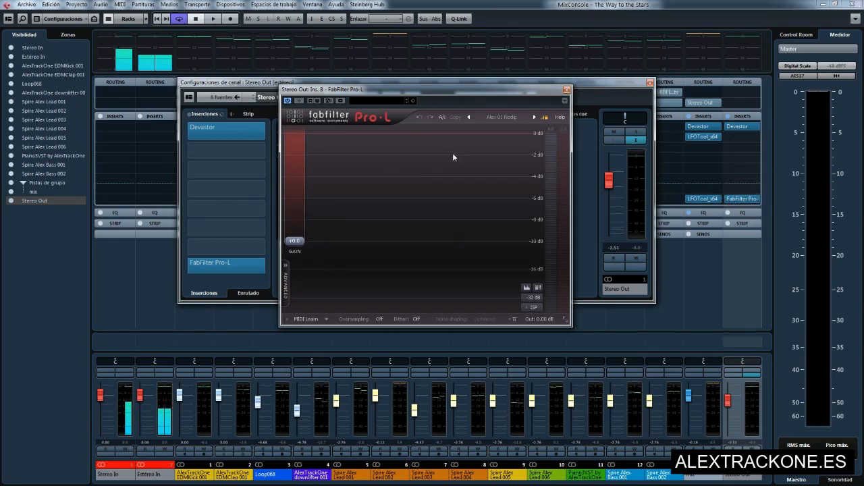
# Examine Pro-L's advanced style, lookahead, attack, release and channel linking settings, keeping the Allround style, and collapse the advanced section.
pyautogui.click(285, 277)
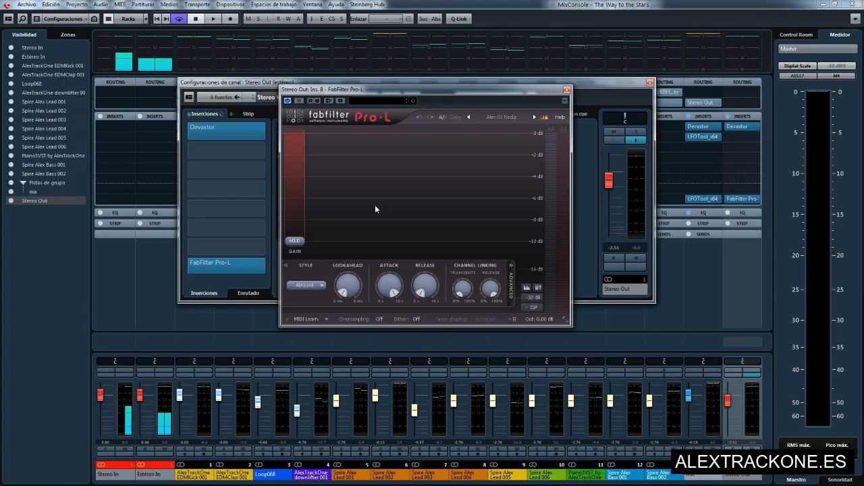
pyautogui.click(303, 286)
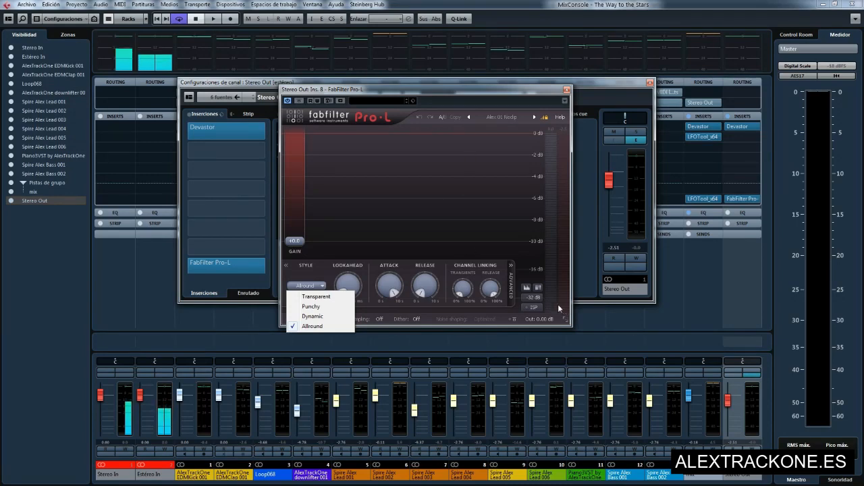
pyautogui.click(385, 270)
pyautogui.moveTo(346, 277)
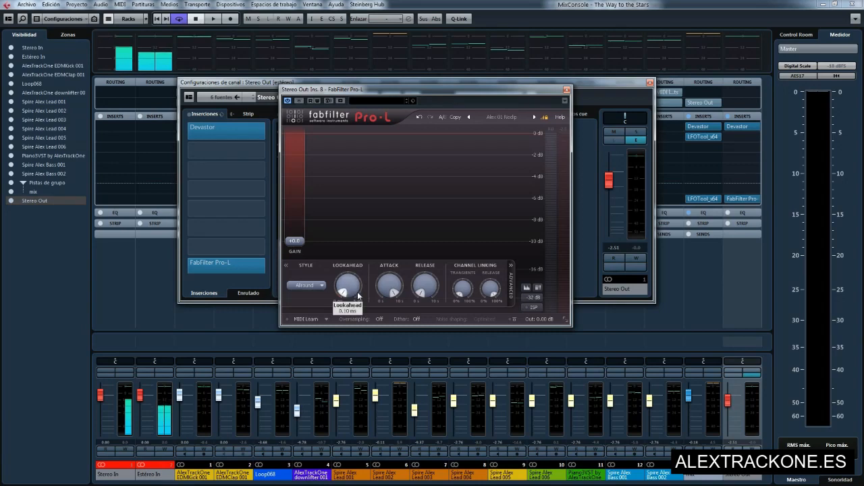
pyautogui.moveTo(350, 297); pyautogui.dragTo(357, 306)
pyautogui.moveTo(392, 298)
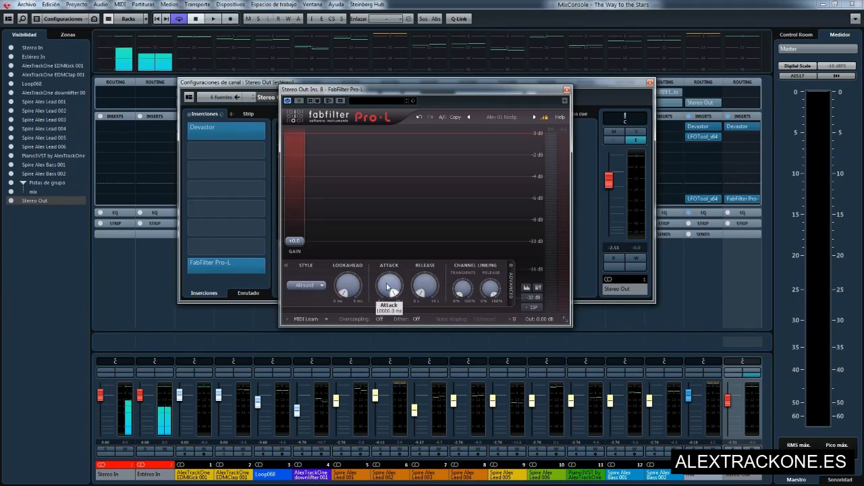
pyautogui.moveTo(419, 293)
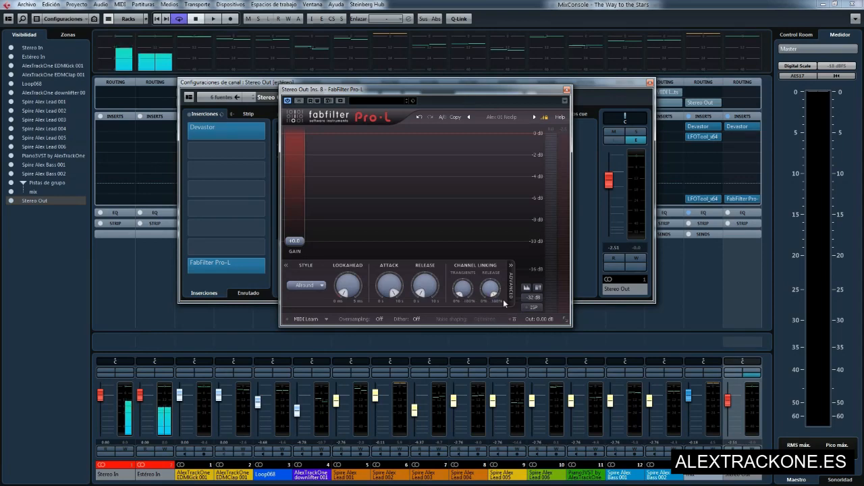
pyautogui.moveTo(490, 288)
pyautogui.mouseDown()
pyautogui.moveTo(496, 423)
pyautogui.moveTo(495, 292)
pyautogui.mouseUp()
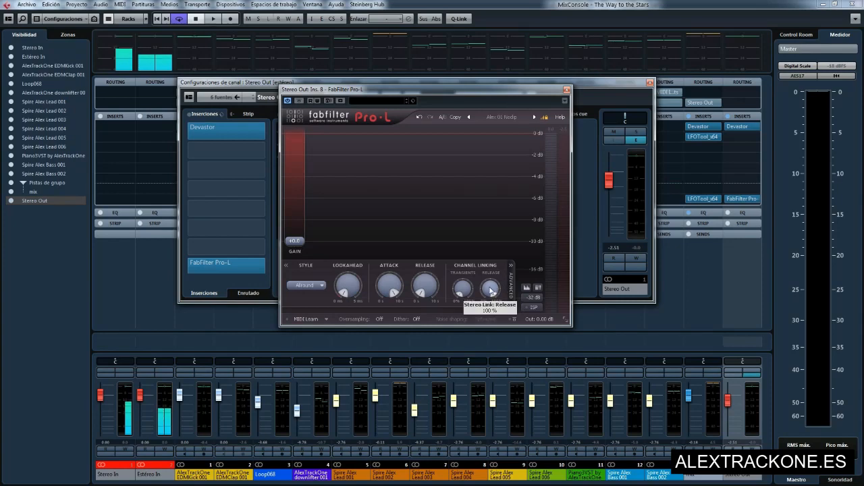
pyautogui.click(510, 284)
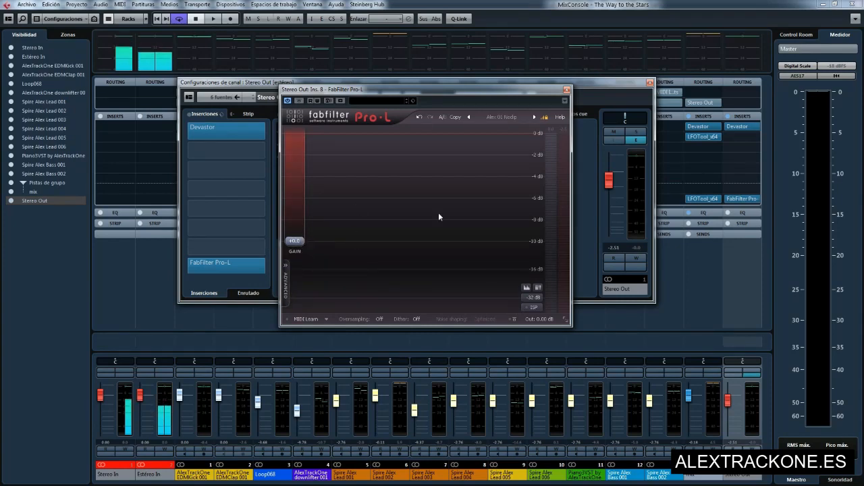
# Close the Stereo Out settings and the MixConsole, leaving only FabFilter Pro-L open over the arrangement.
pyautogui.click(567, 88)
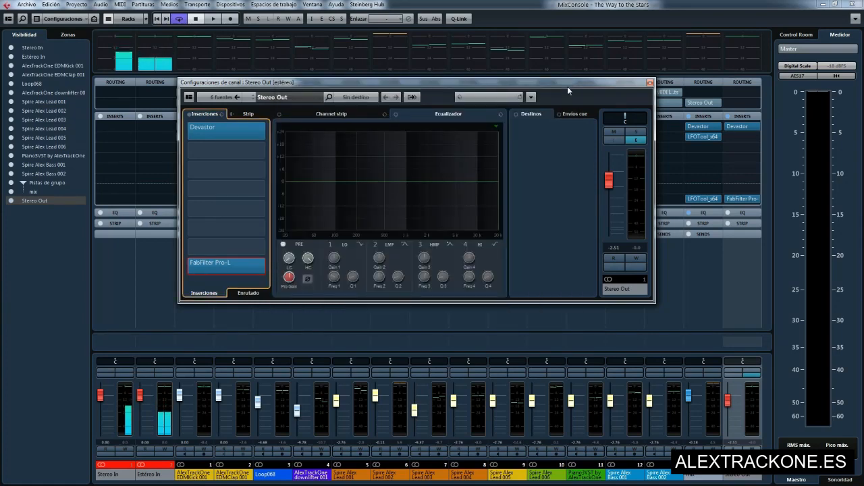
pyautogui.click(649, 82)
pyautogui.click(741, 199)
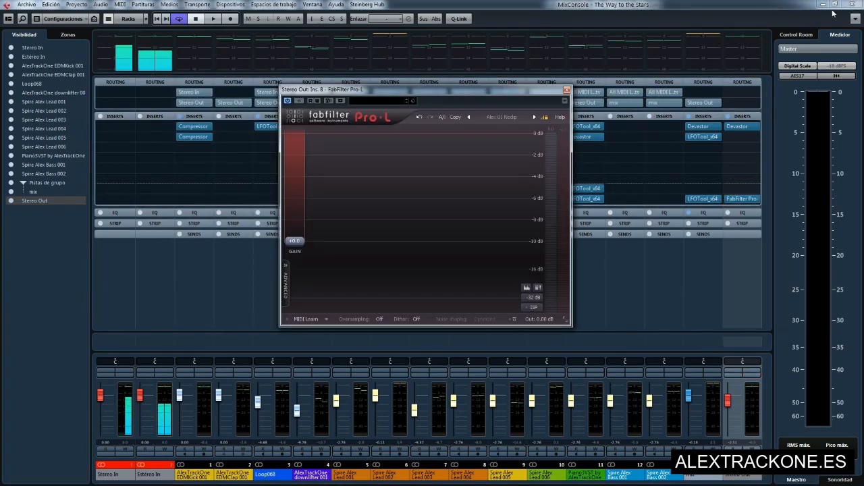
pyautogui.click(851, 5)
pyautogui.moveTo(424, 90); pyautogui.dragTo(480, 135)
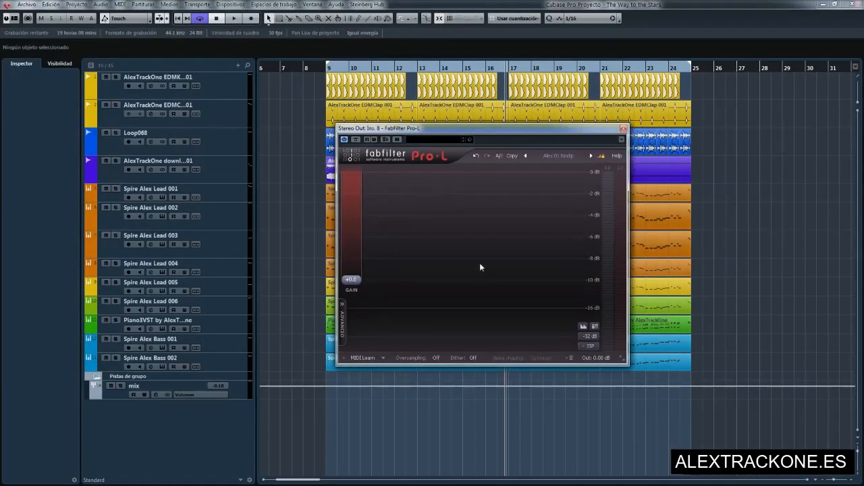
# Play the full mix while watching the limiting in FabFilter Pro-L, close the limiter, and stop playback.
pyautogui.press('space')
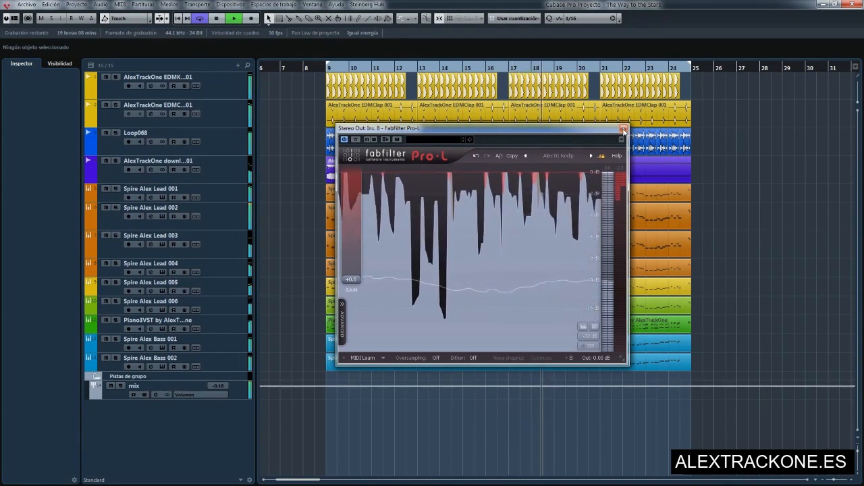
pyautogui.click(623, 129)
pyautogui.press('space')
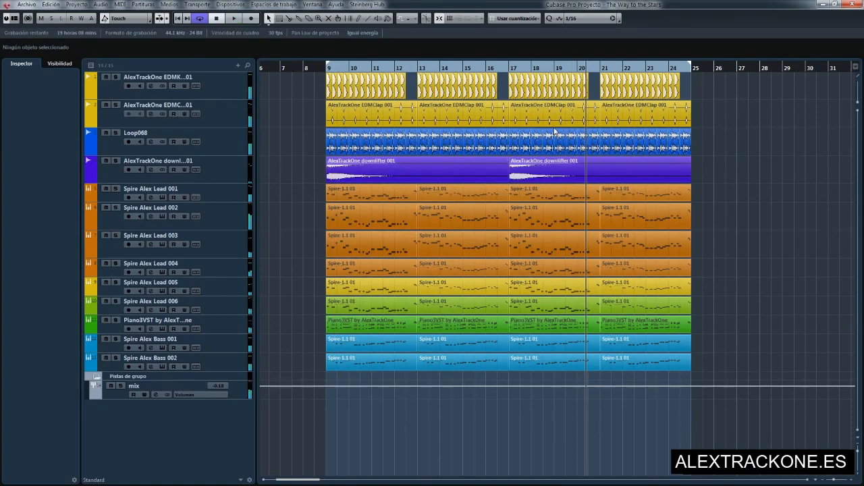
# Open the FabFilter Pro-L limiter on the Stereo Out channel and check its gain reduction during playback.
pyautogui.press('F3')
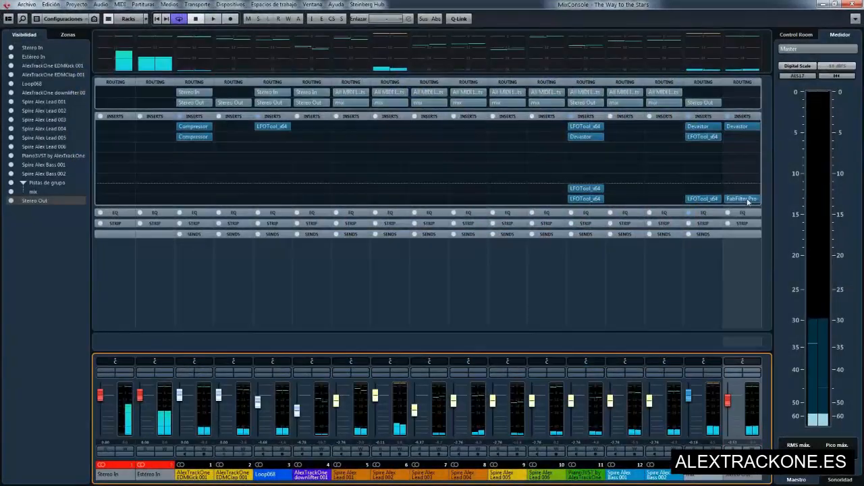
pyautogui.click(741, 199)
pyautogui.press('F3')
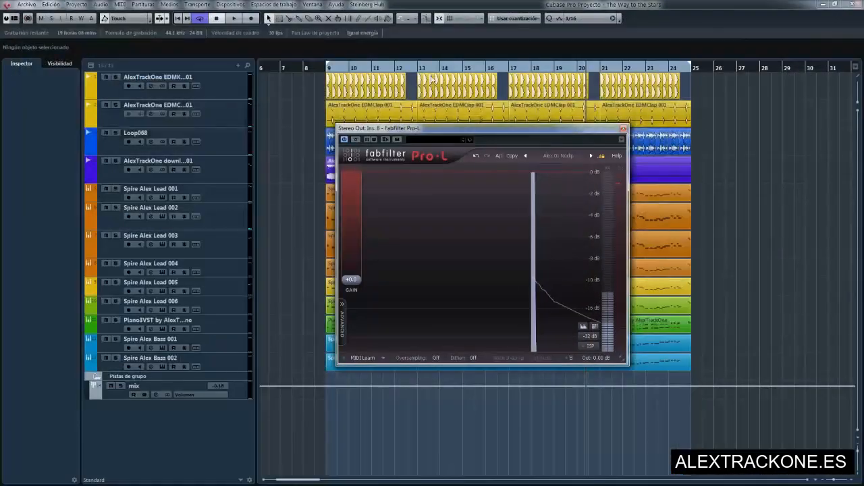
pyautogui.press('space')
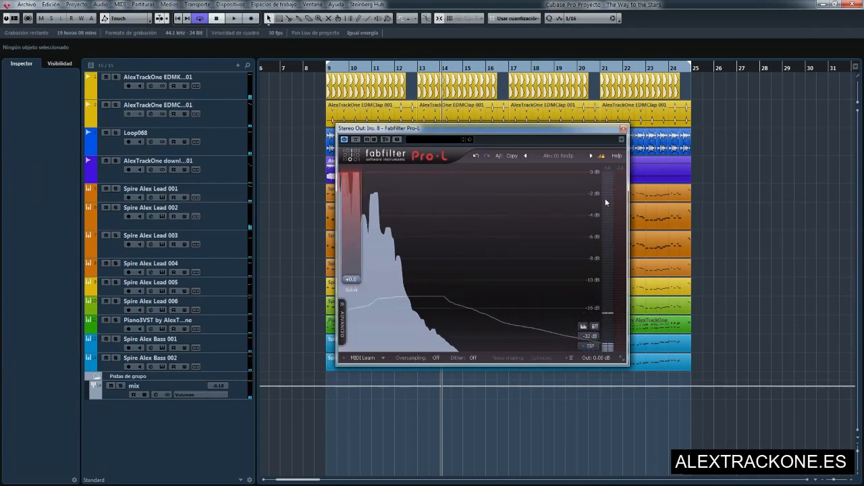
pyautogui.click(622, 130)
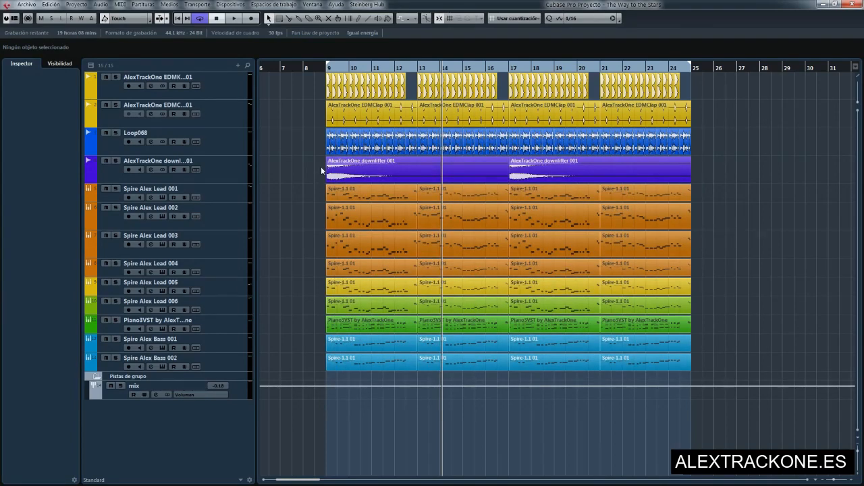
# Review the insert effects on the mix and Stereo Out channels in the MixConsole.
pyautogui.press('F3')
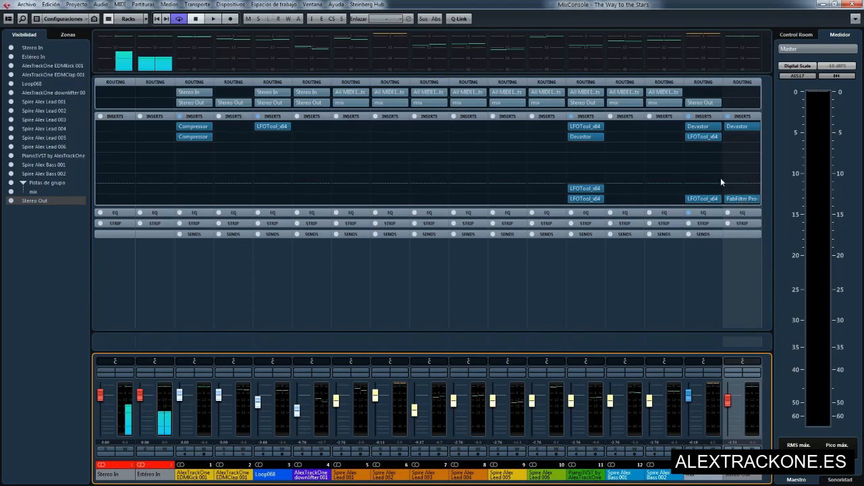
pyautogui.moveTo(751, 201)
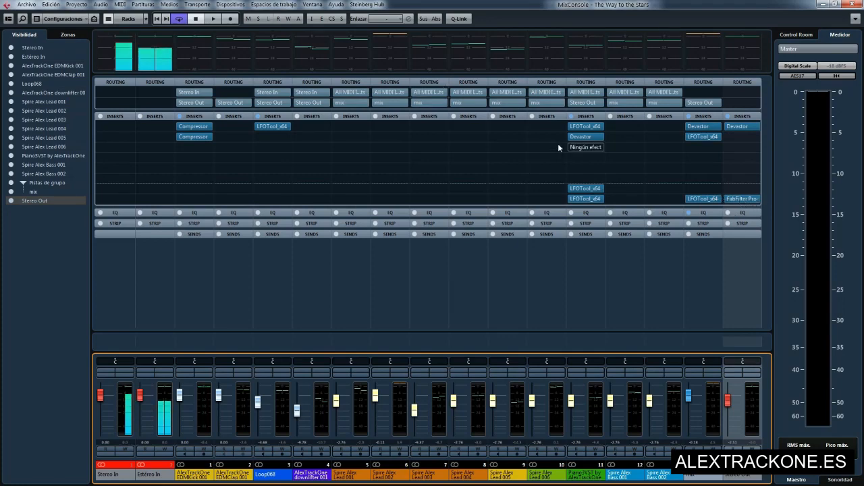
pyautogui.moveTo(627, 159)
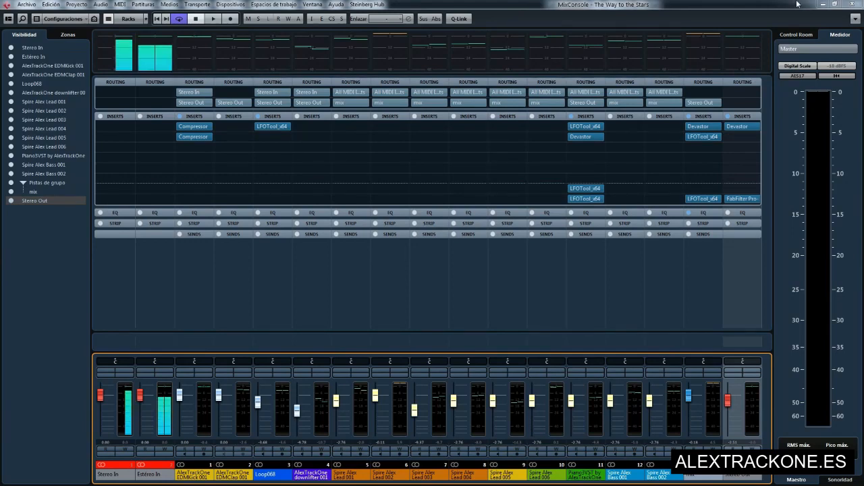
pyautogui.press('F3')
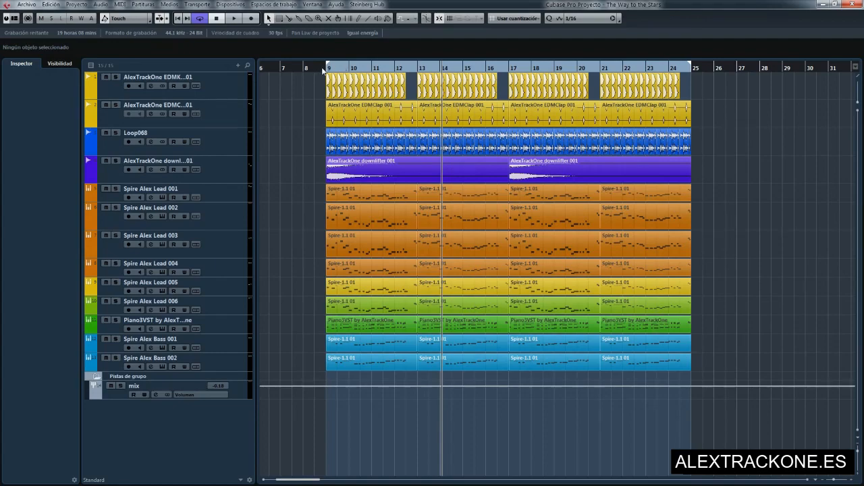
# Solo the EDMKick track to hear the kick on its own from bar 9.
pyautogui.moveTo(323, 68); pyautogui.dragTo(330, 106)
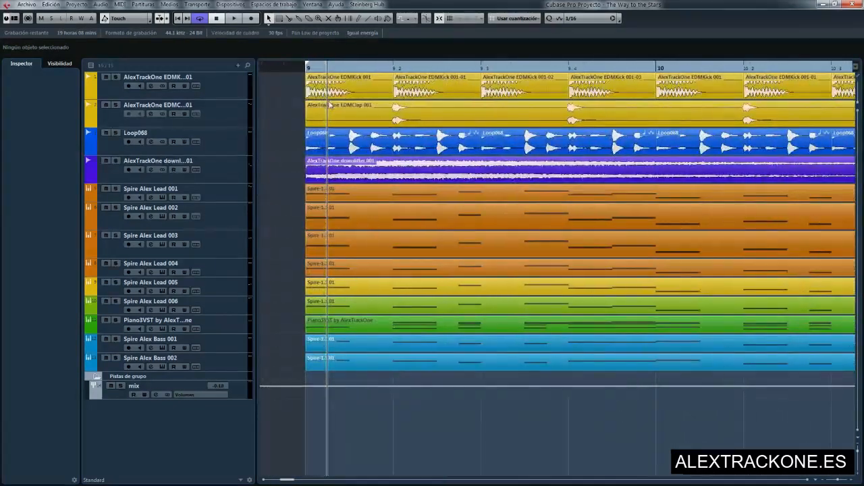
pyautogui.click(116, 77)
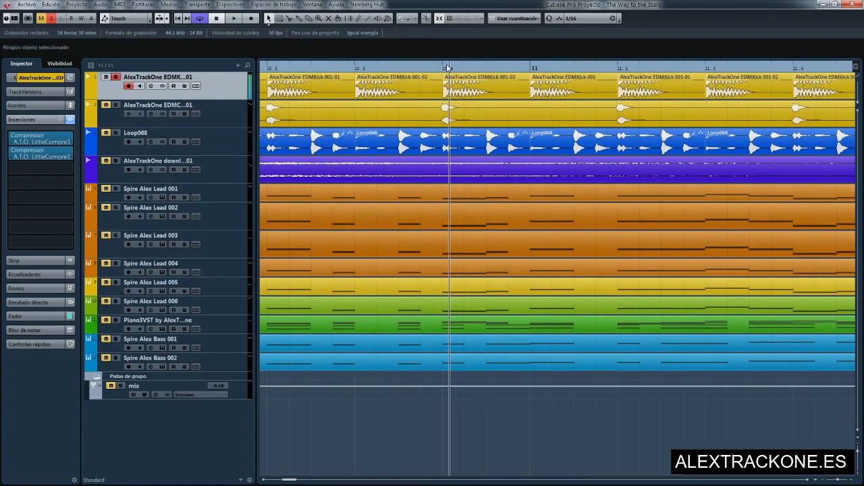
pyautogui.press('g')
pyautogui.press('g')
pyautogui.press('g')
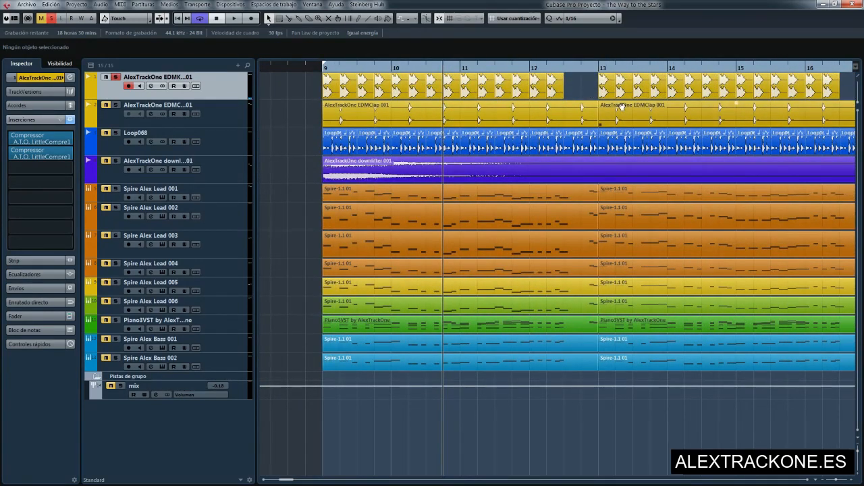
pyautogui.hscroll(1, 586, 98)
pyautogui.press('g')
pyautogui.press('g')
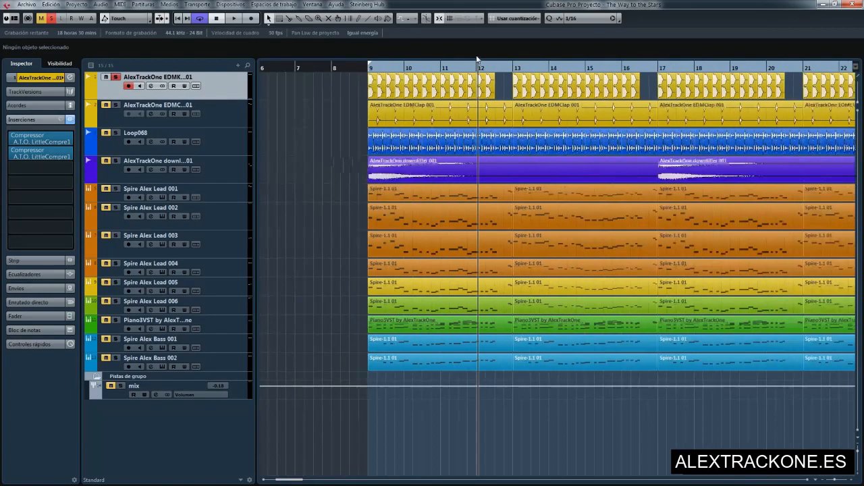
pyautogui.hscroll(2, 553, 89)
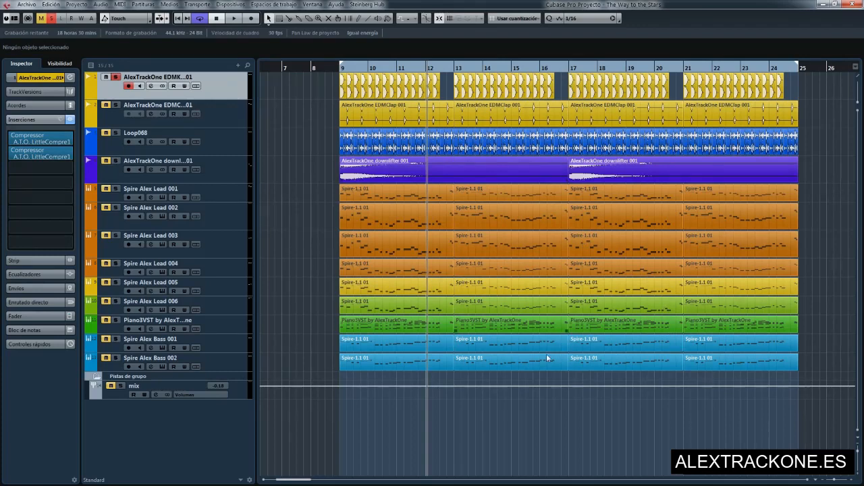
pyautogui.moveTo(319, 77); pyautogui.dragTo(840, 88)
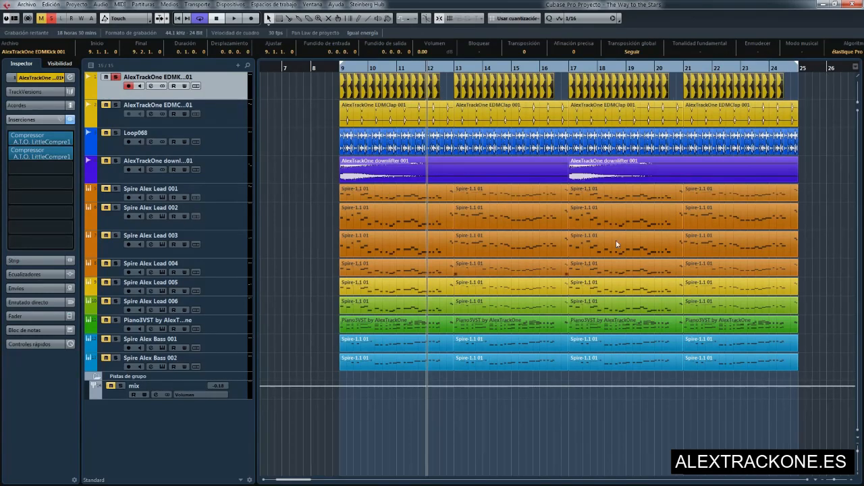
pyautogui.moveTo(306, 116); pyautogui.dragTo(831, 355)
pyautogui.click(303, 125)
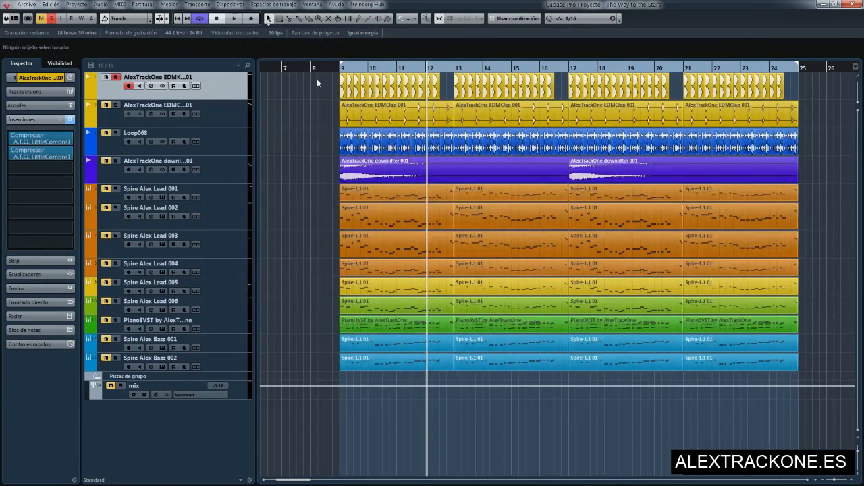
pyautogui.moveTo(316, 79)
pyautogui.mouseDown()
pyautogui.moveTo(844, 80)
pyautogui.moveTo(315, 78)
pyautogui.moveTo(825, 87)
pyautogui.moveTo(303, 82)
pyautogui.mouseUp()
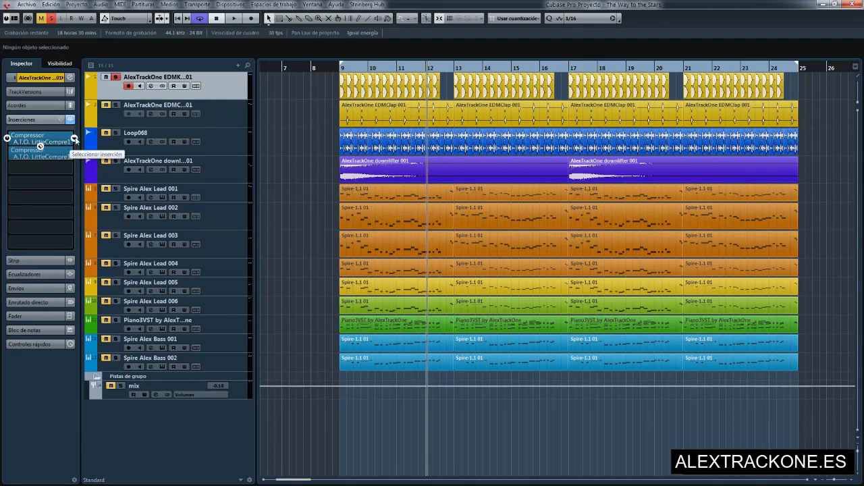
pyautogui.moveTo(329, 86); pyautogui.dragTo(817, 86)
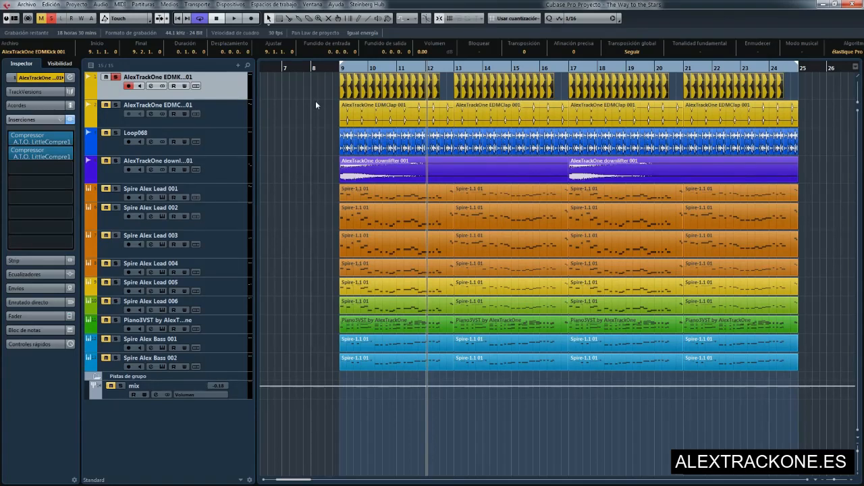
pyautogui.moveTo(321, 77); pyautogui.dragTo(363, 79)
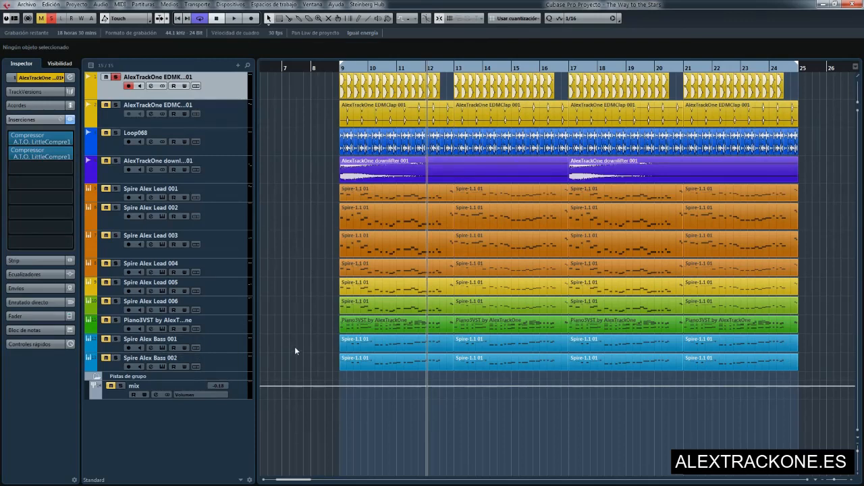
pyautogui.moveTo(314, 338); pyautogui.dragTo(407, 368)
# Inspect the settings of the first Compressor insert on the EDMKick track.
pyautogui.click(9, 138)
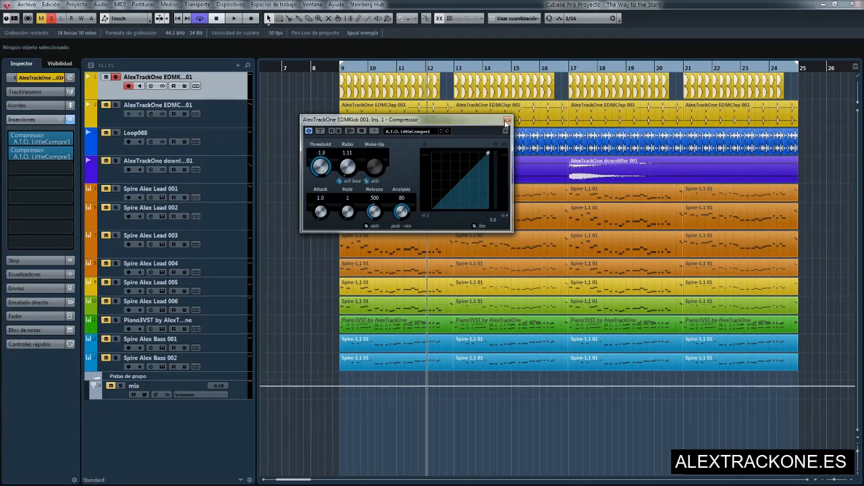
pyautogui.click(507, 122)
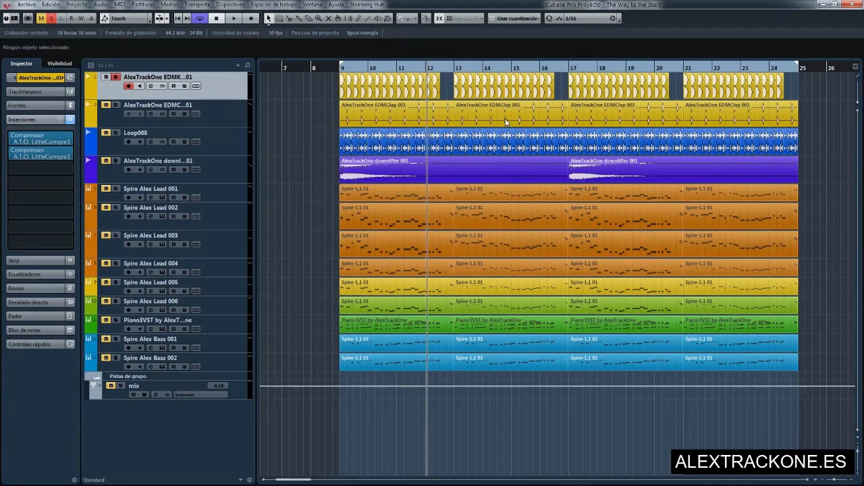
pyautogui.moveTo(55, 152)
pyautogui.click(62, 142)
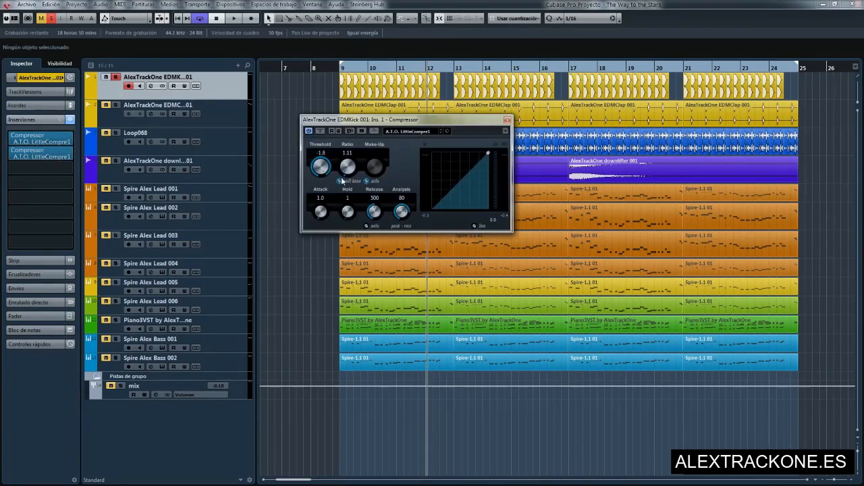
pyautogui.moveTo(52, 137)
pyautogui.moveTo(69, 187)
pyautogui.click(508, 121)
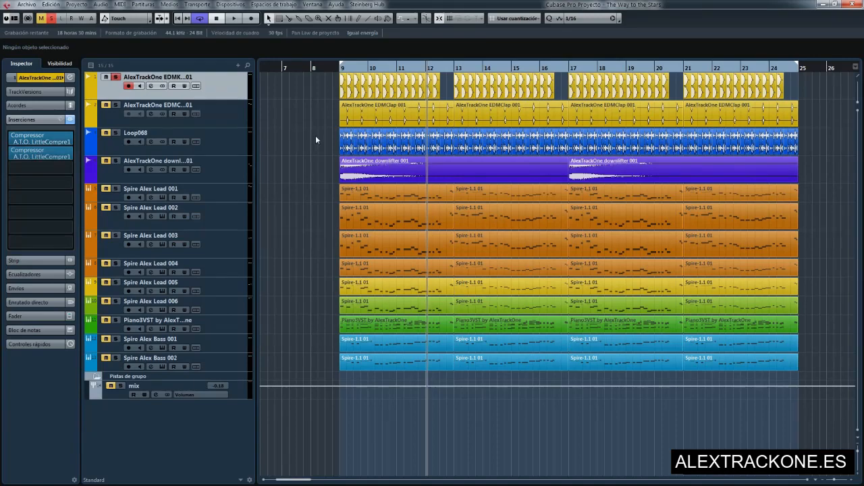
# Check the Devastor insert on the Stereo Out channel in the MixConsole.
pyautogui.press('F3')
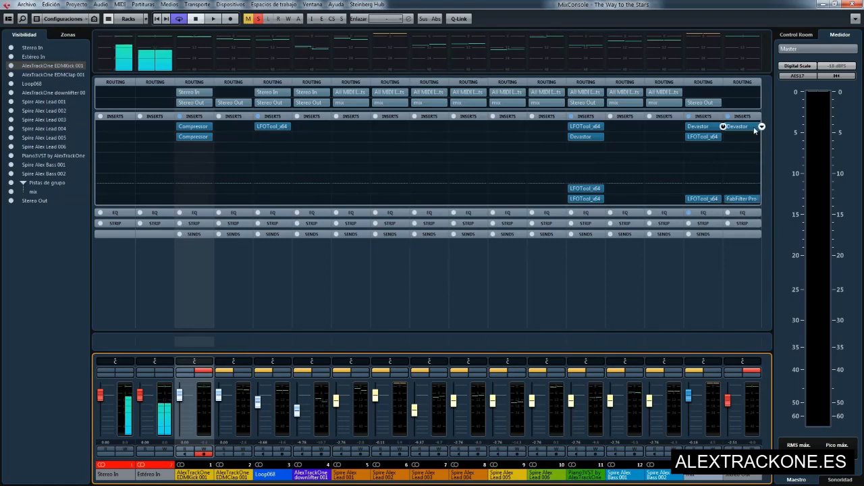
pyautogui.moveTo(743, 127)
pyautogui.click(854, 4)
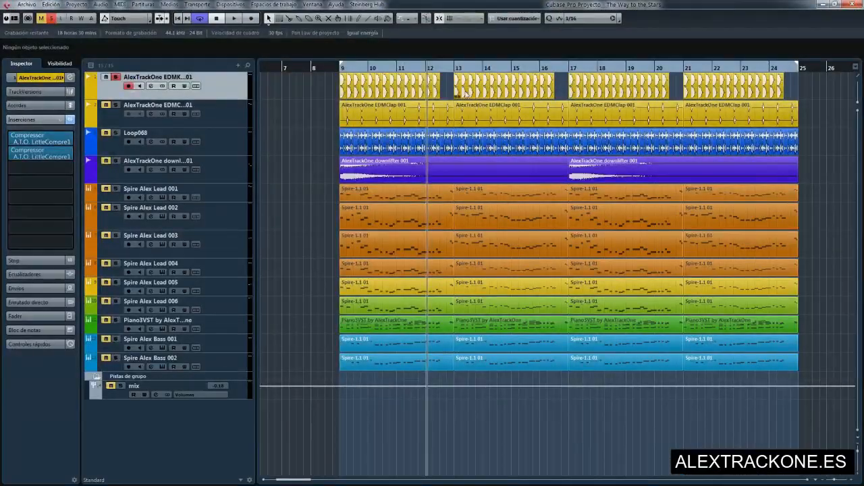
# Solo the EDMClap track and unsolo the EDMKick track.
pyautogui.click(119, 119)
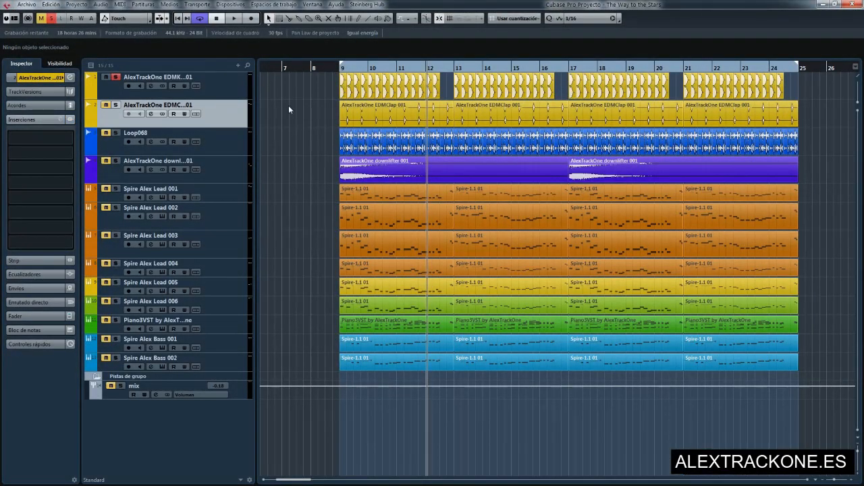
pyautogui.click(115, 106)
pyautogui.click(116, 78)
# Inspect the EDMClap track's channel settings, including its inserts, equalizer and fader.
pyautogui.press('F3')
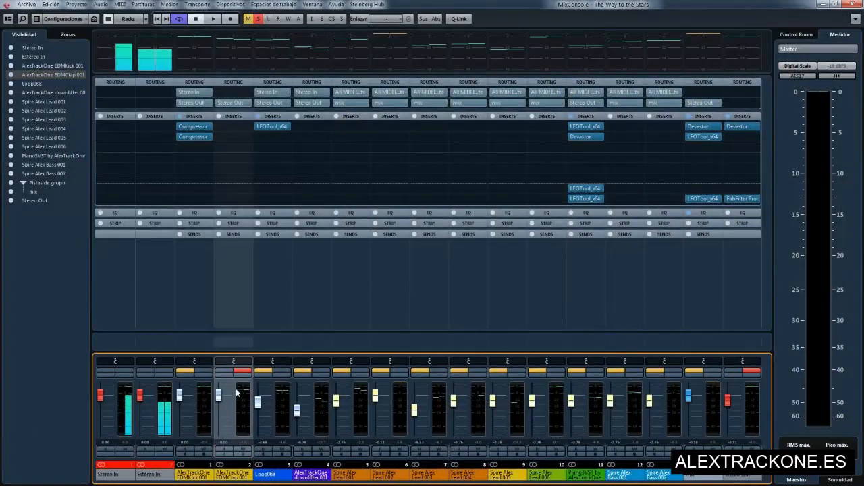
pyautogui.click(233, 362)
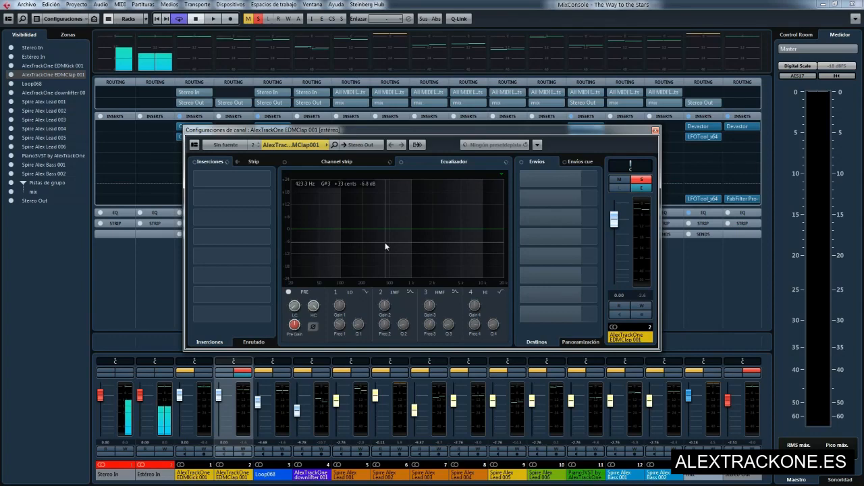
pyautogui.click(655, 131)
pyautogui.click(852, 7)
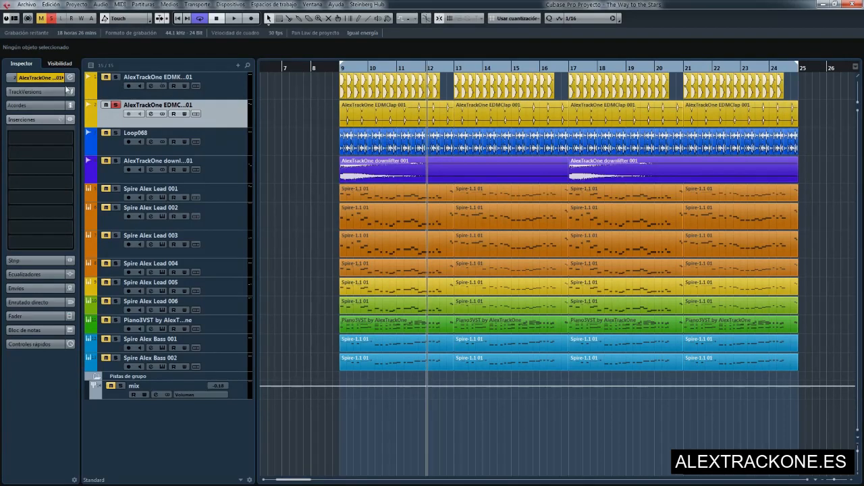
pyautogui.click(27, 316)
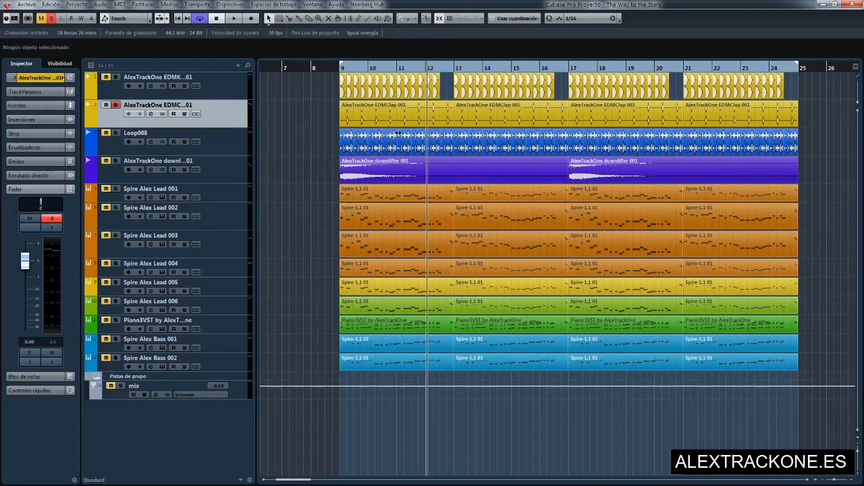
# Clear the EDMClap solo and compare the full mix during playback with the clap muted and unmuted.
pyautogui.press('F3')
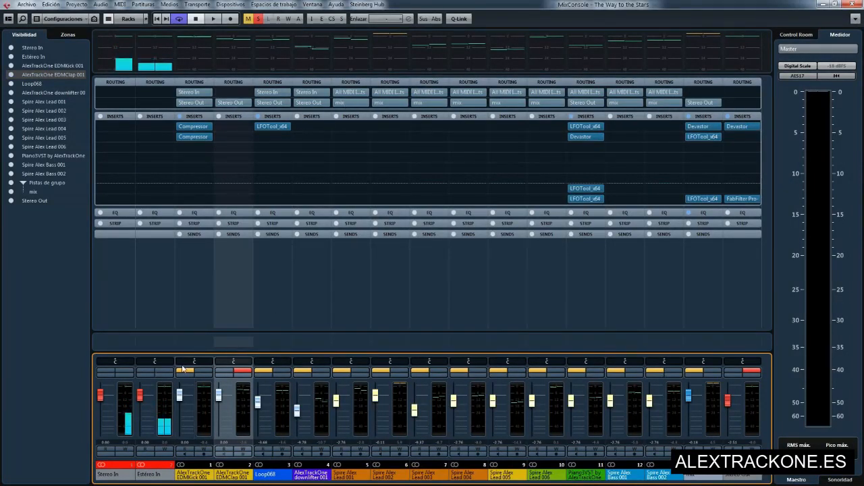
pyautogui.click(247, 372)
pyautogui.click(227, 372)
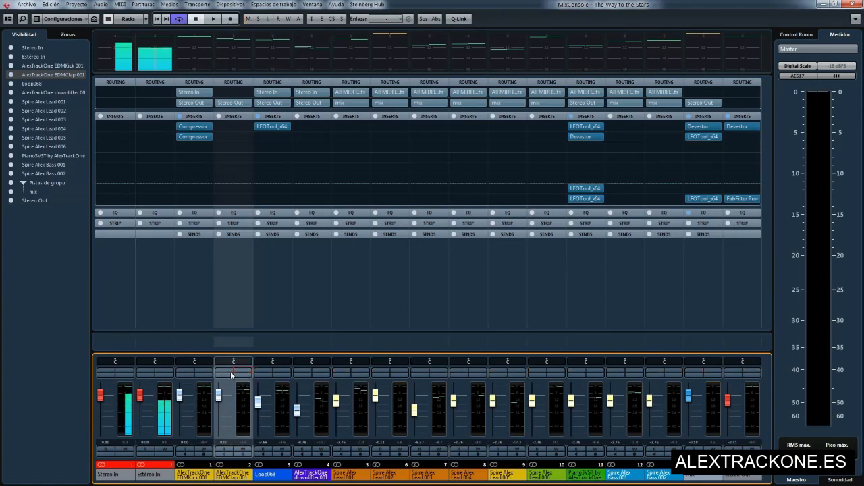
pyautogui.press('space')
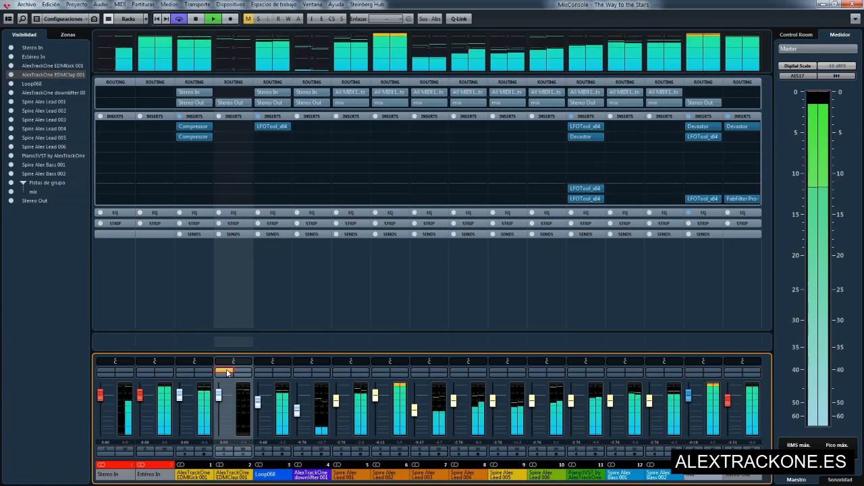
pyautogui.click(228, 372)
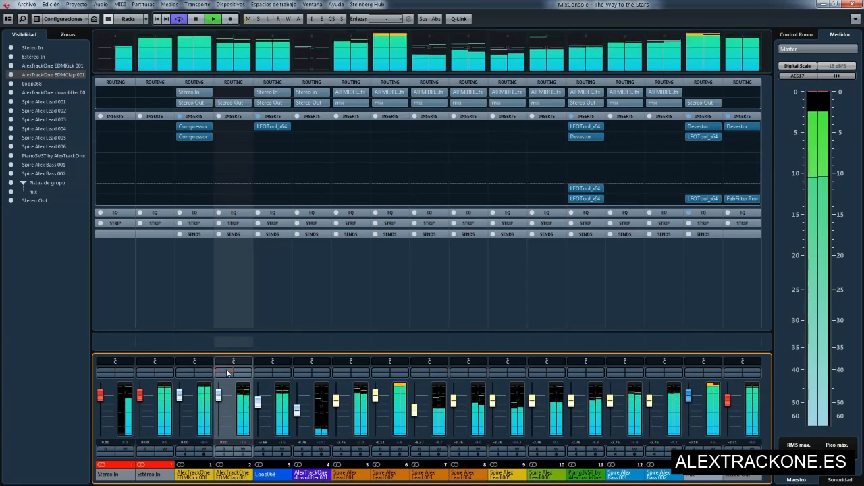
pyautogui.press('space')
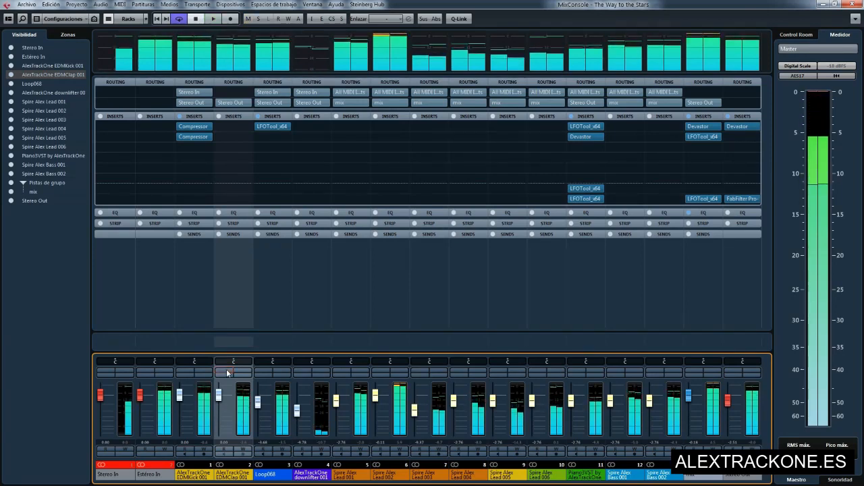
pyautogui.moveTo(260, 132)
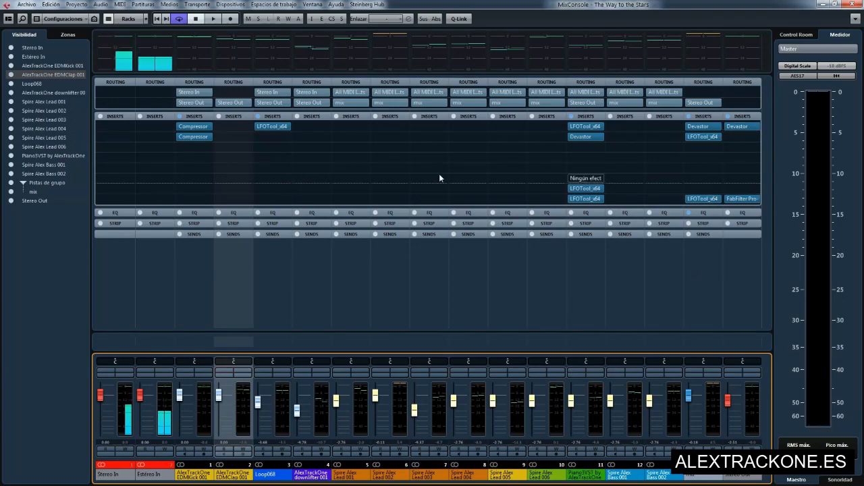
# Solo the Loop068 track and play it from bar 9 in the project window.
pyautogui.click(856, 4)
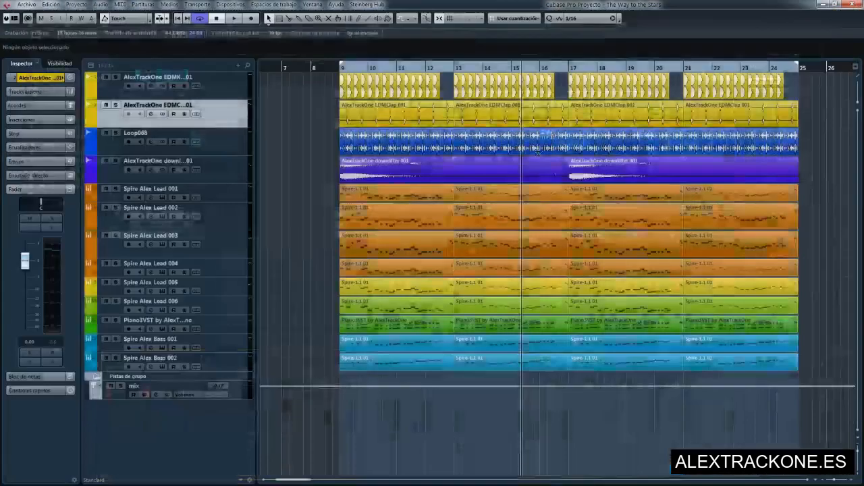
pyautogui.click(128, 141)
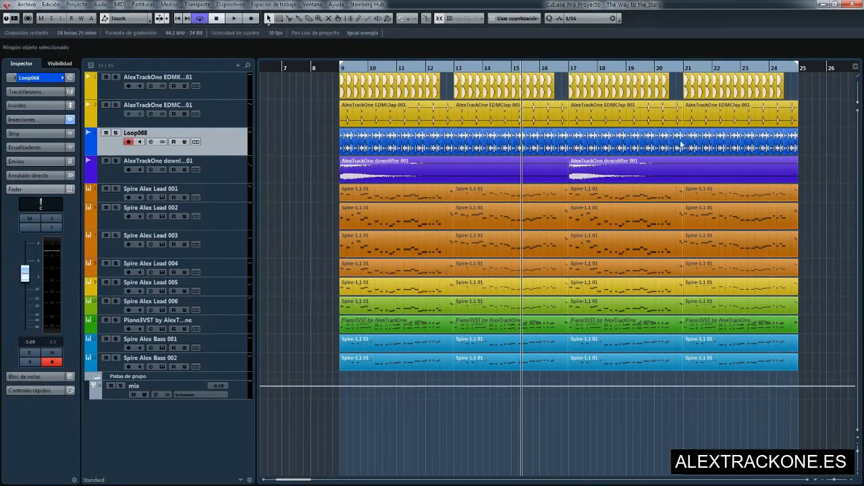
pyautogui.click(115, 134)
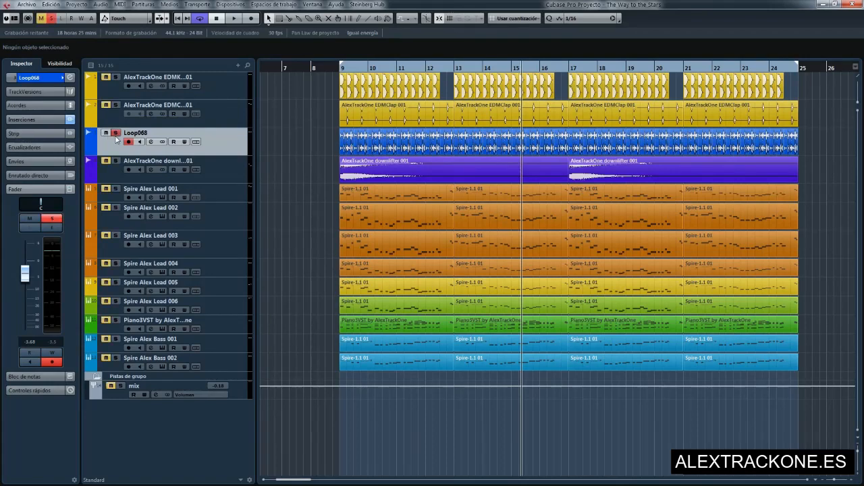
pyautogui.click(347, 139)
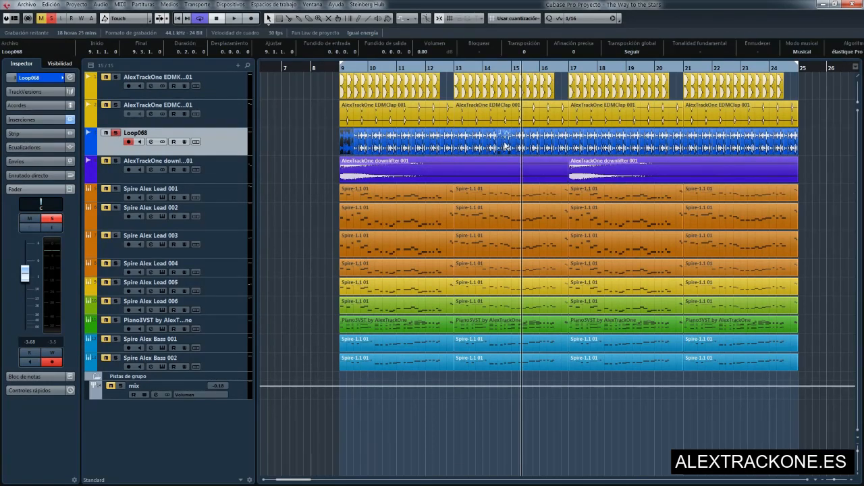
pyautogui.moveTo(341, 67); pyautogui.dragTo(343, 93)
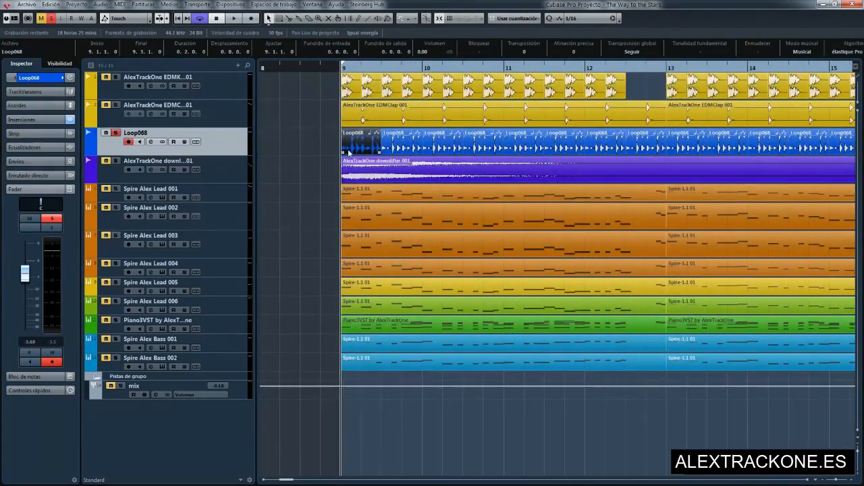
pyautogui.hotkey('ctrl', 'shift', 'a')
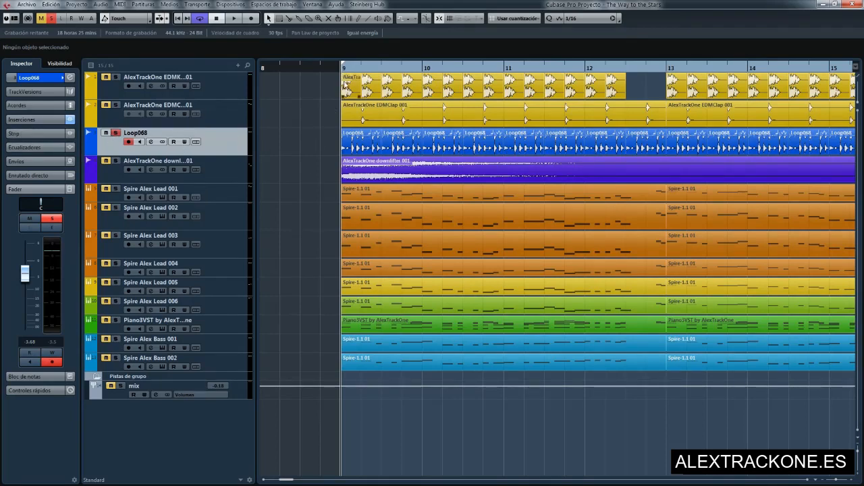
pyautogui.press('space')
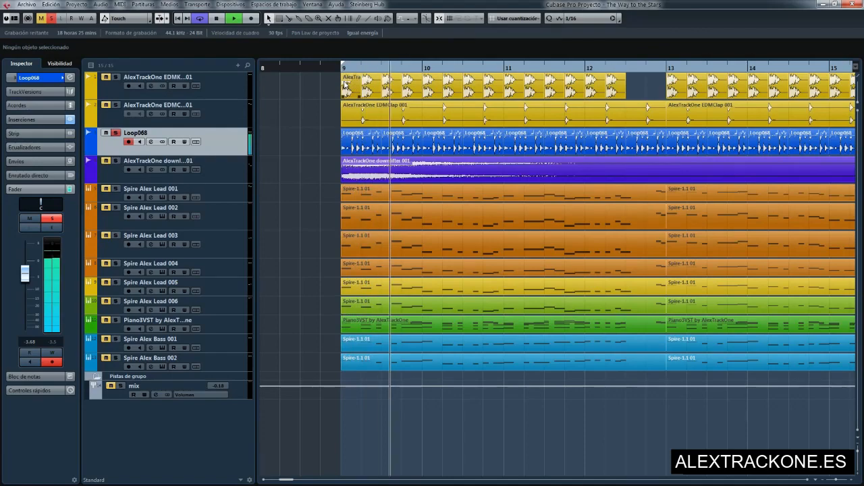
# Examine the LFOTool insert on the Loop068 channel, including its volume-shaping curve and LFO routing.
pyautogui.press('F3')
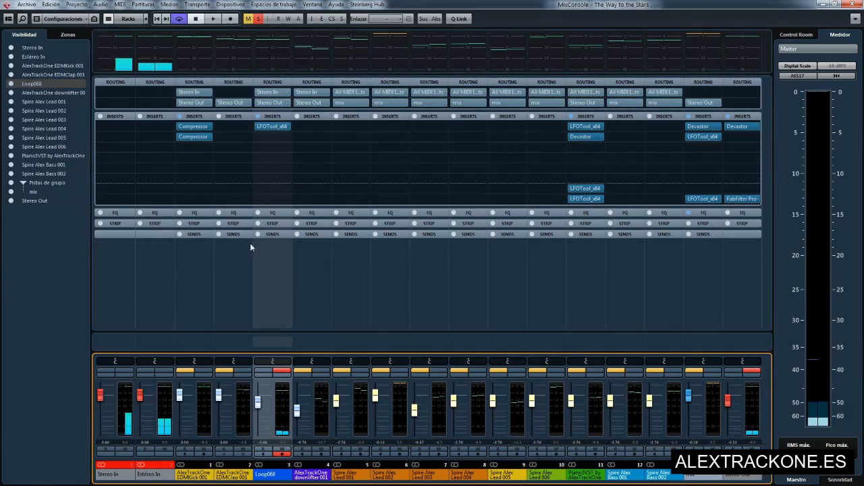
pyautogui.click(276, 128)
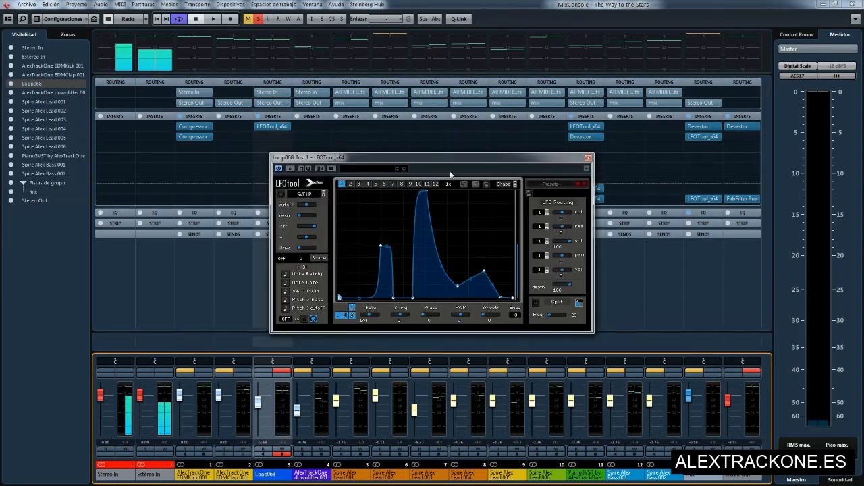
pyautogui.moveTo(456, 164); pyautogui.dragTo(514, 147)
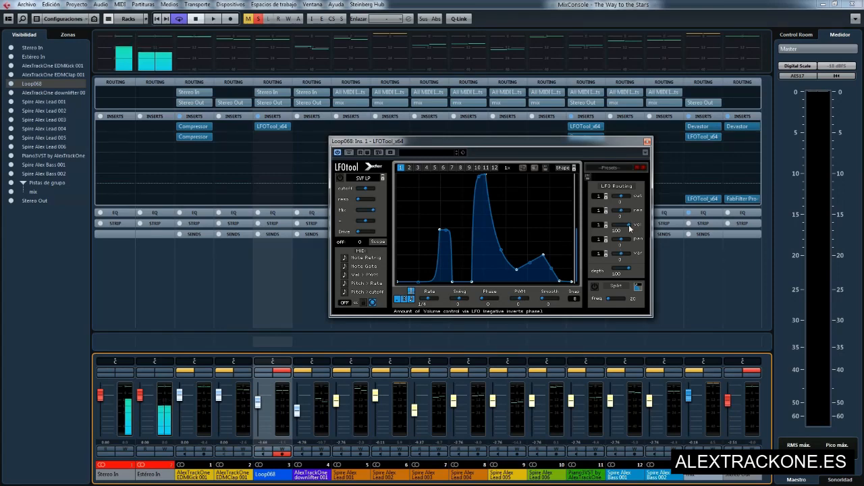
# Compare the soloed loop during playback with LFOTool's volume amount at -5 and back at 100.
pyautogui.press('space')
pyautogui.moveTo(628, 224); pyautogui.dragTo(585, 226)
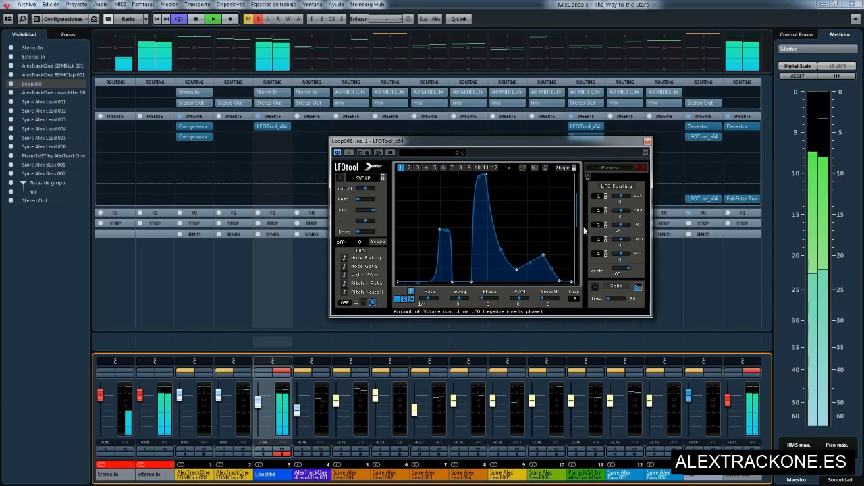
pyautogui.doubleClick(622, 226)
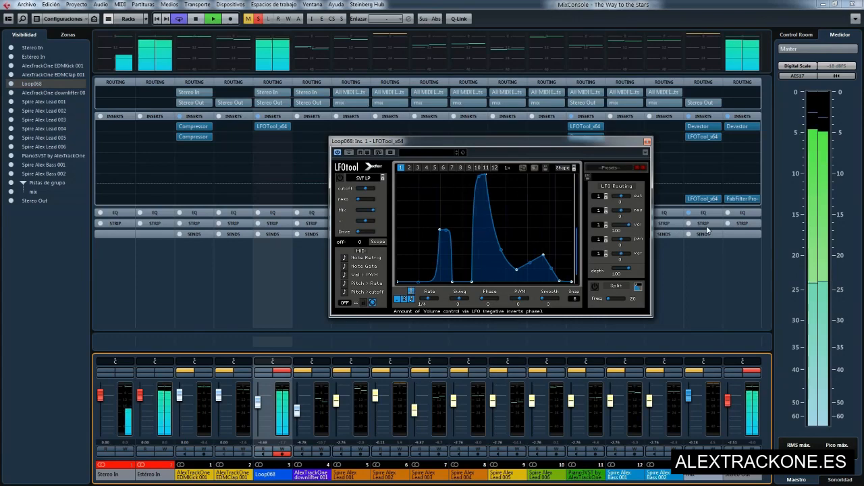
pyautogui.press('space')
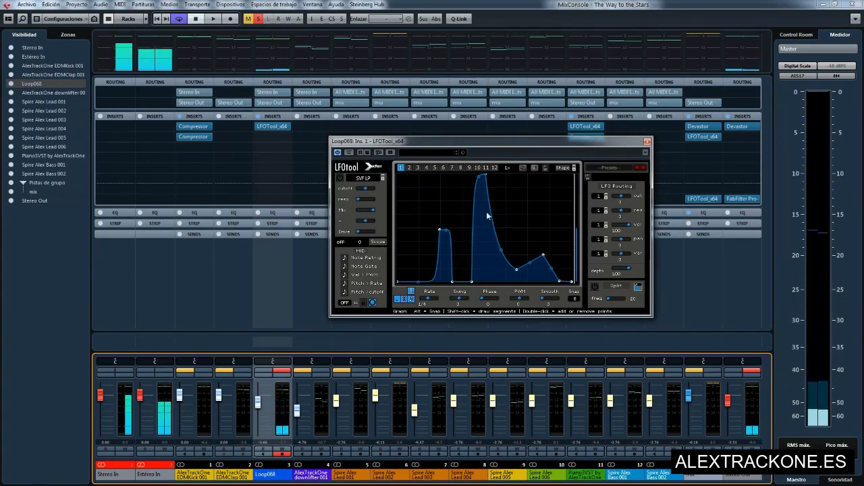
# Clear the Loop068 solo, compare the full mix with LFOTool bypassed and active, and close the plugin.
pyautogui.press('F3')
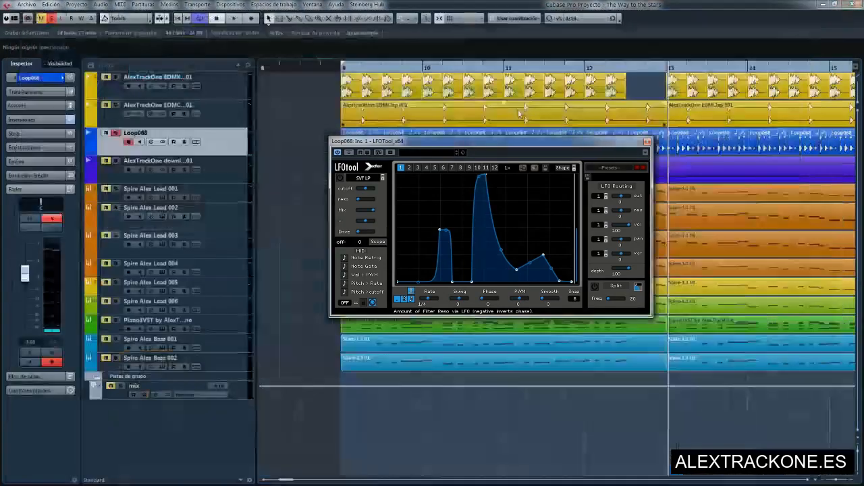
pyautogui.moveTo(424, 146); pyautogui.dragTo(474, 156)
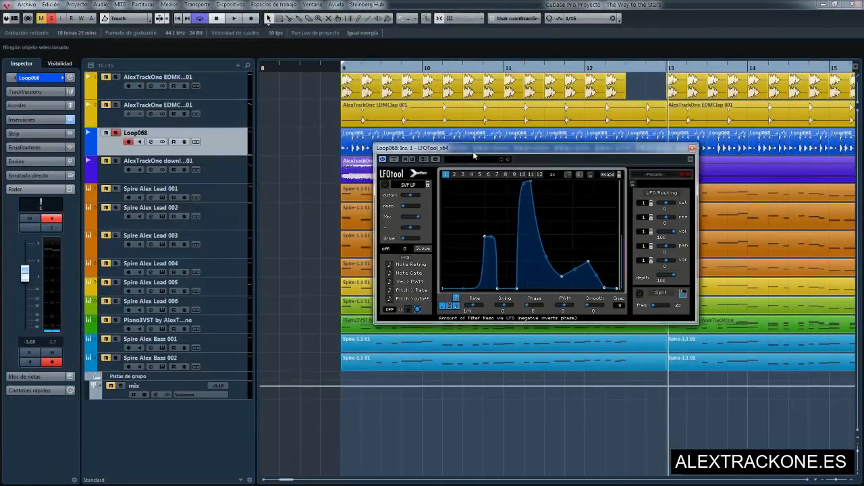
pyautogui.click(116, 134)
pyautogui.press('space')
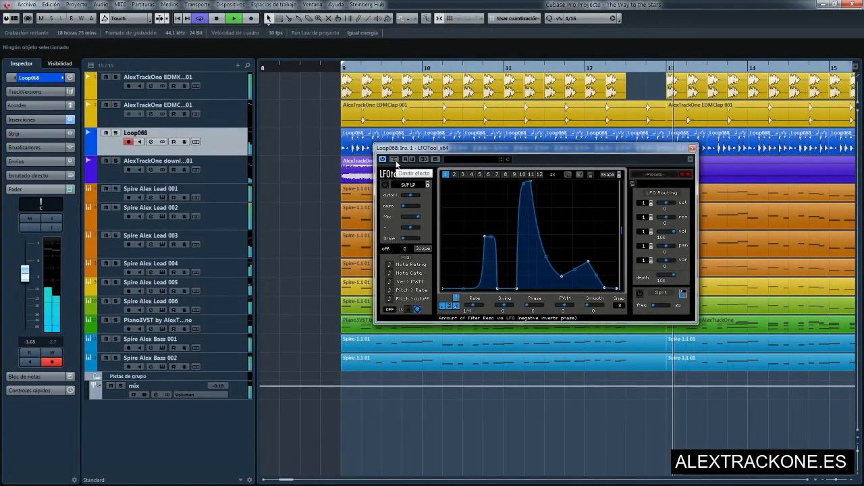
pyautogui.click(394, 160)
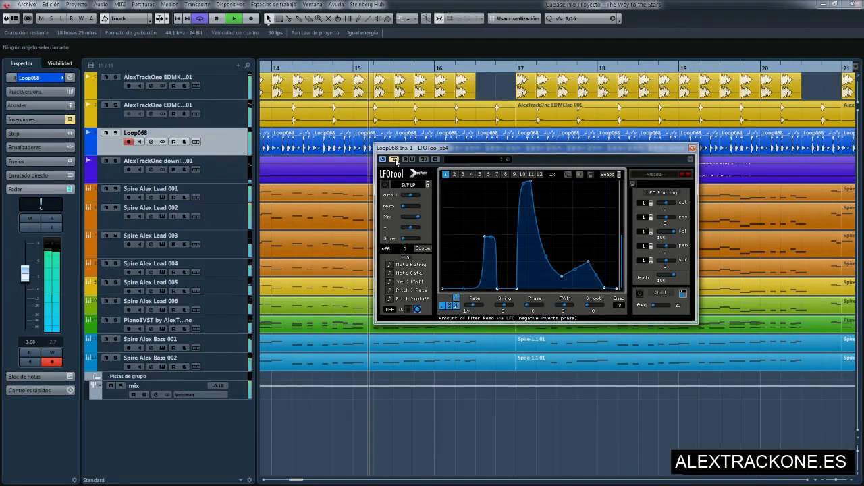
pyautogui.click(395, 160)
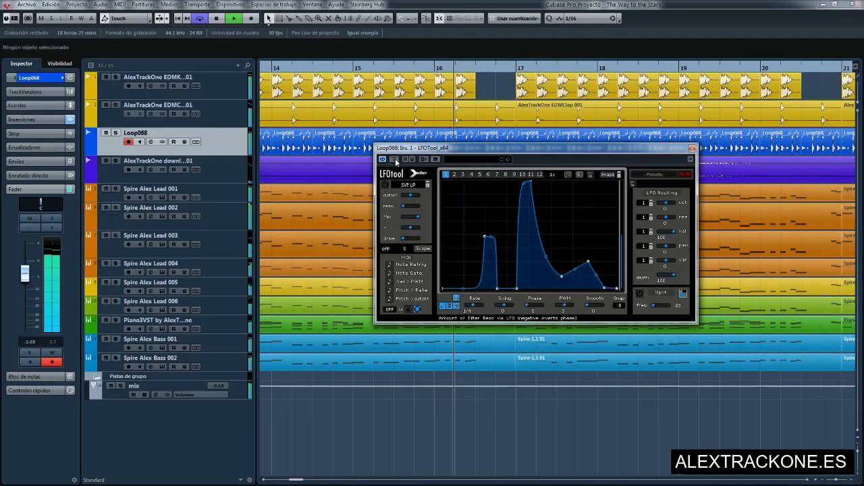
pyautogui.press('space')
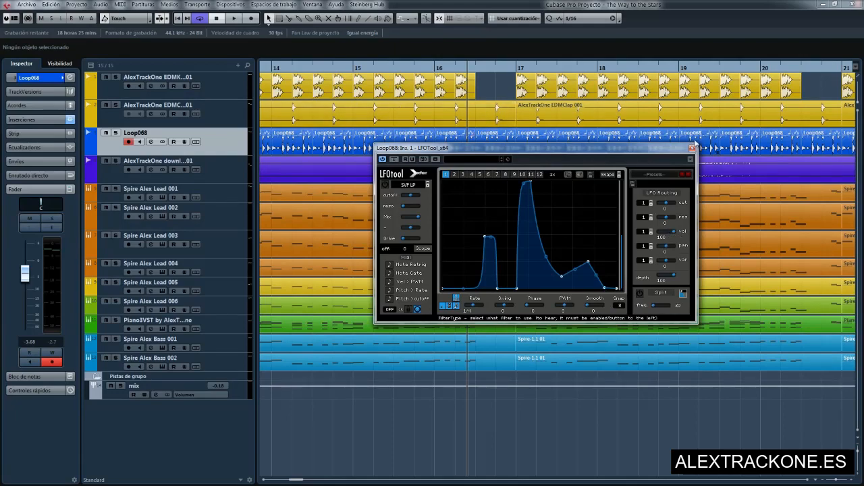
pyautogui.click(693, 148)
# Check the Stereo Out inserts and the channel faders in the MixConsole, then return to the project window.
pyautogui.scroll(-6, 400, 173)
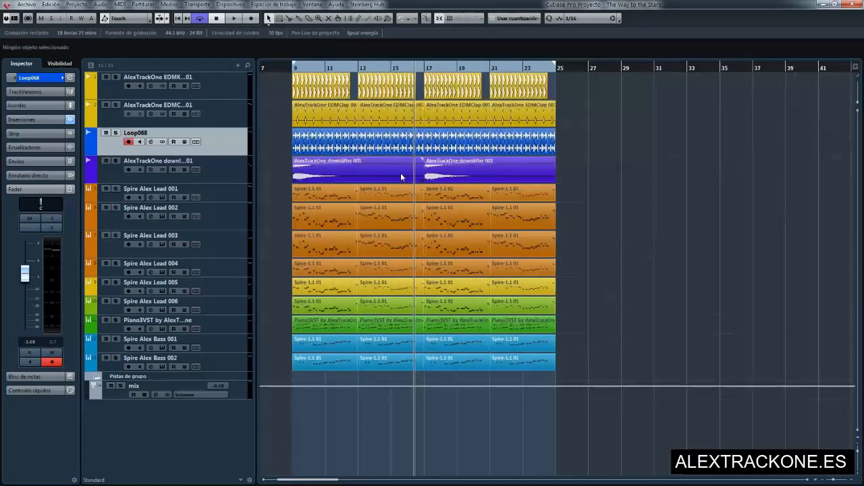
pyautogui.press('F3')
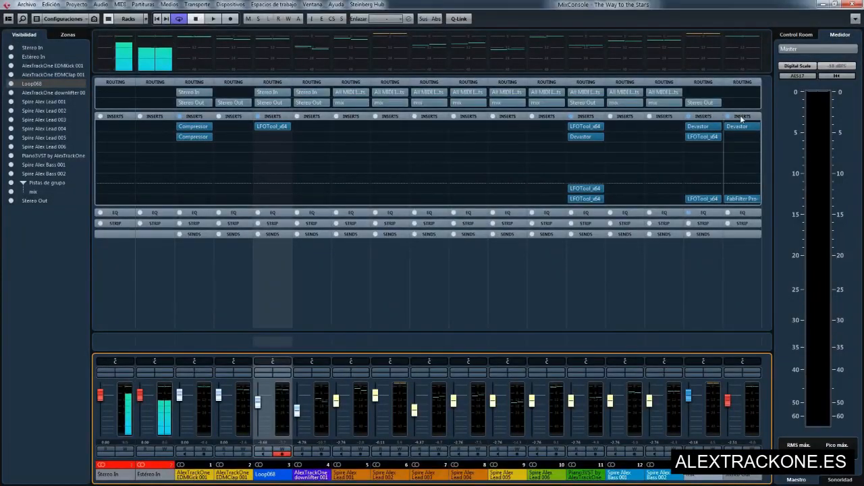
pyautogui.moveTo(738, 126)
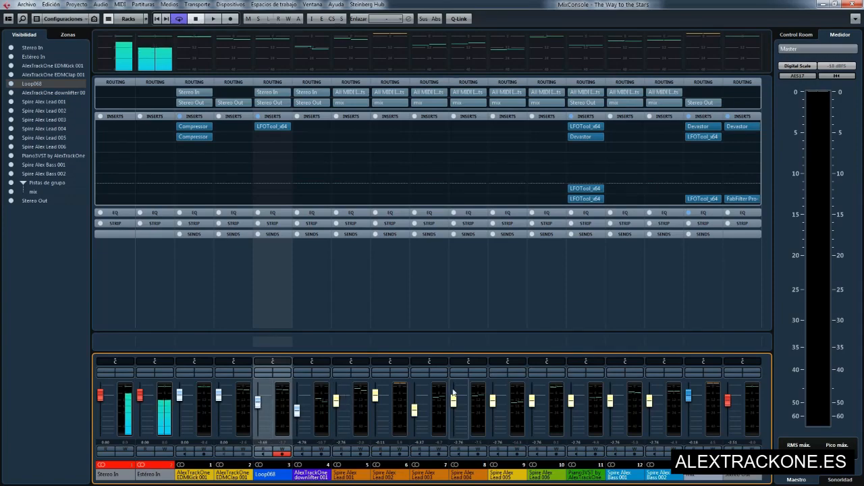
pyautogui.click(855, 6)
# Solo the downlifter track to check it on its own, and clear the solo.
pyautogui.click(126, 168)
pyautogui.click(115, 161)
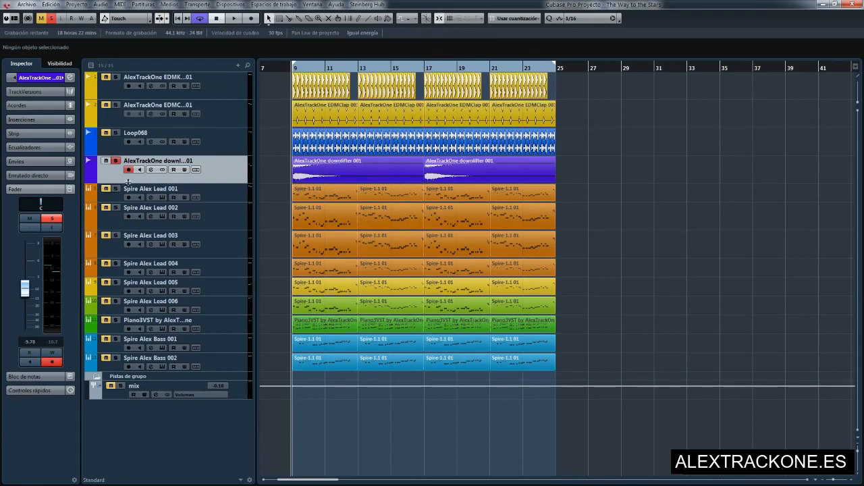
pyautogui.click(116, 161)
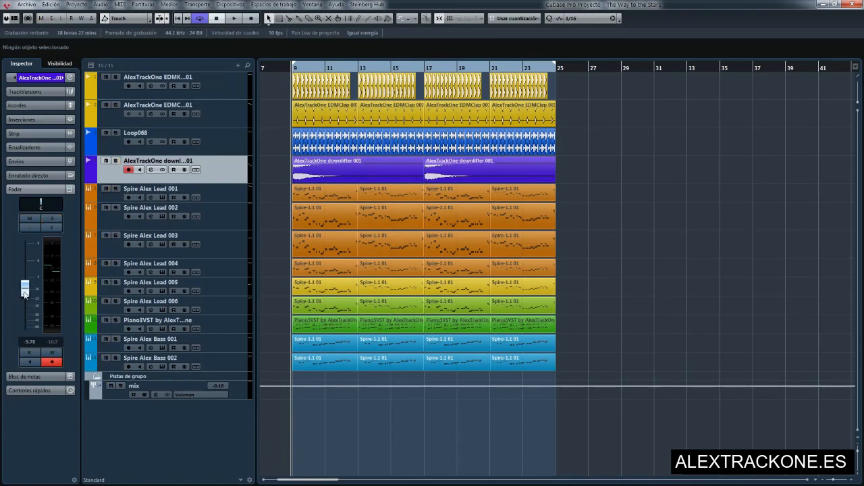
# Compare the full mix with the downlifter muted and unmuted, replaying it from bar 9.
pyautogui.press('space')
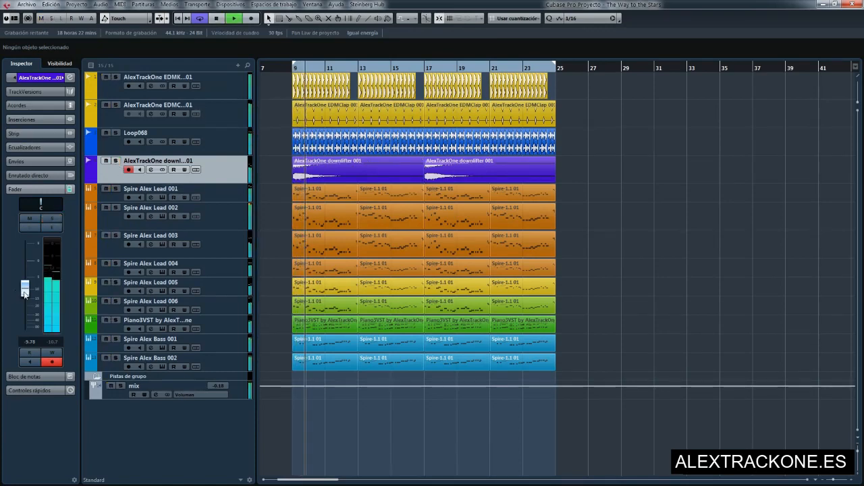
pyautogui.click(29, 218)
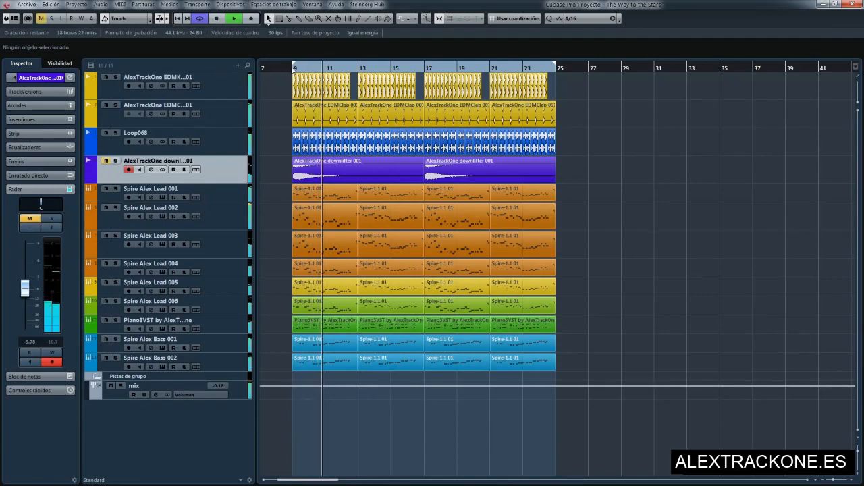
pyautogui.click(29, 218)
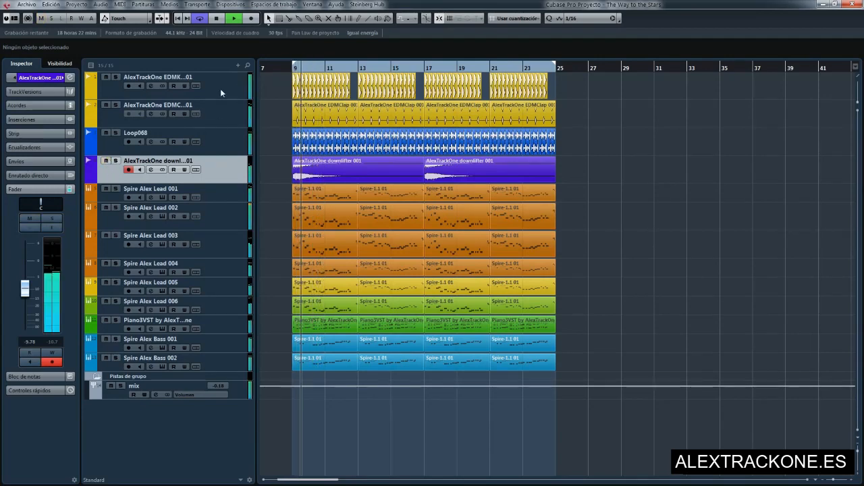
pyautogui.click(288, 68)
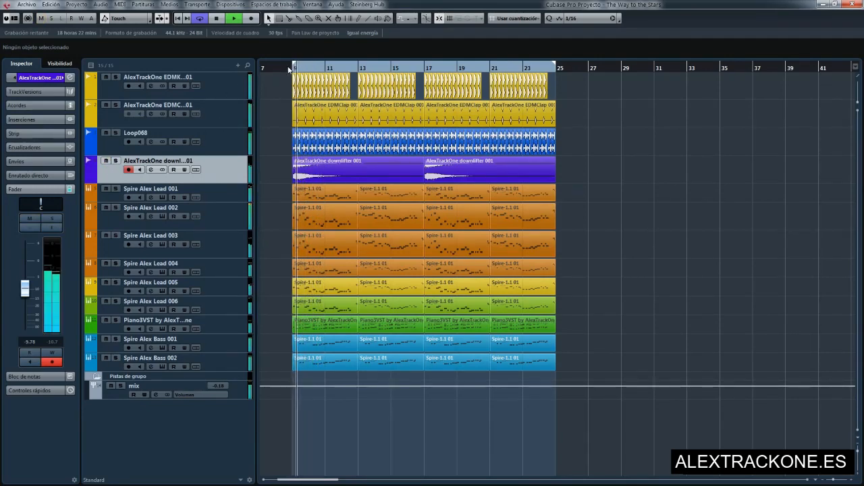
pyautogui.press('space')
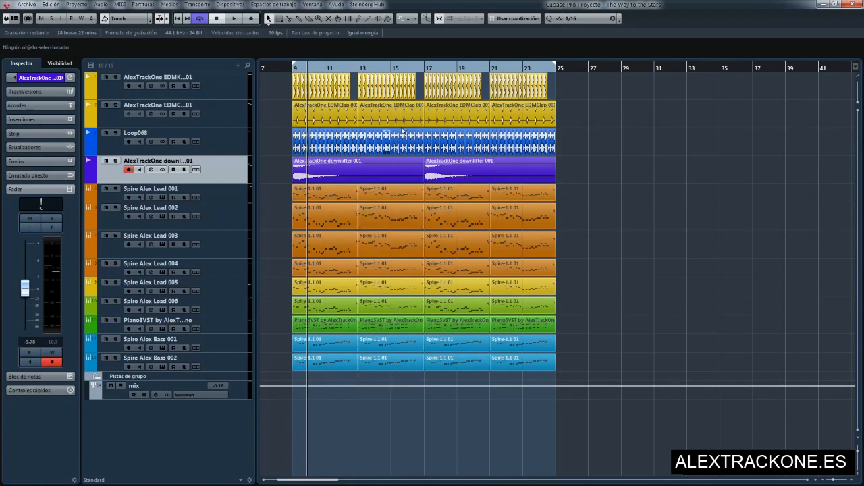
# Solo the EDMKick, downlifter, Loop068 and EDMClap tracks together, and clear all solos.
pyautogui.click(115, 77)
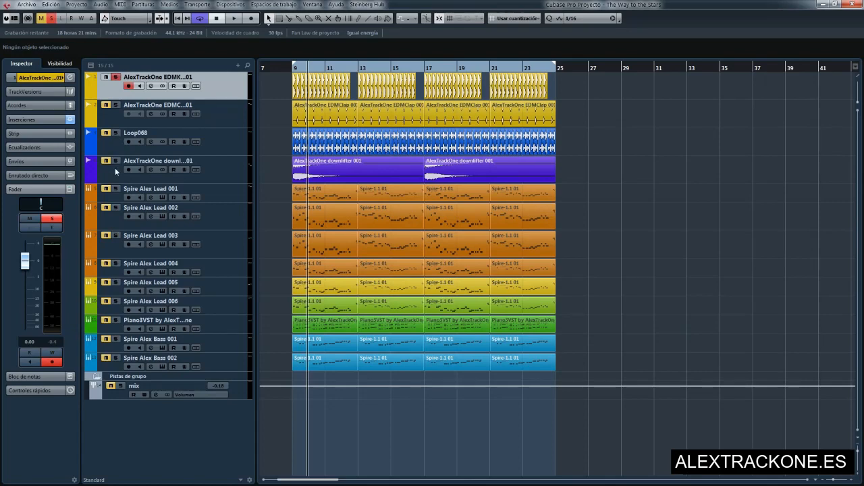
pyautogui.click(115, 160)
pyautogui.click(116, 132)
pyautogui.click(115, 104)
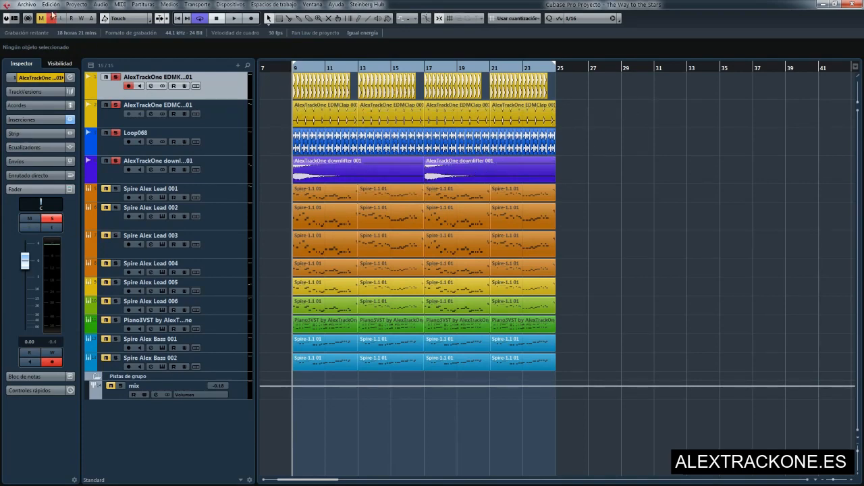
pyautogui.click(51, 18)
# Solo the EDMClap track, examine its opening hits from bar 9 up close, and clear the solo.
pyautogui.click(116, 106)
pyautogui.press('space')
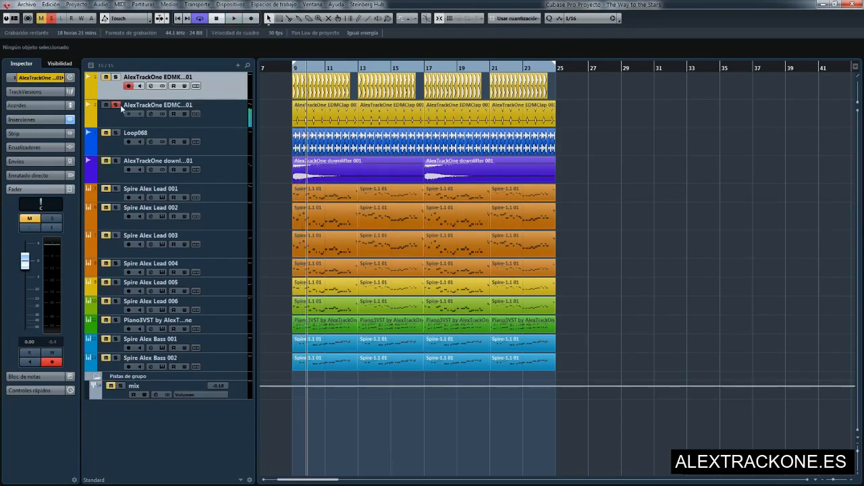
pyautogui.press('h')
pyautogui.press('h')
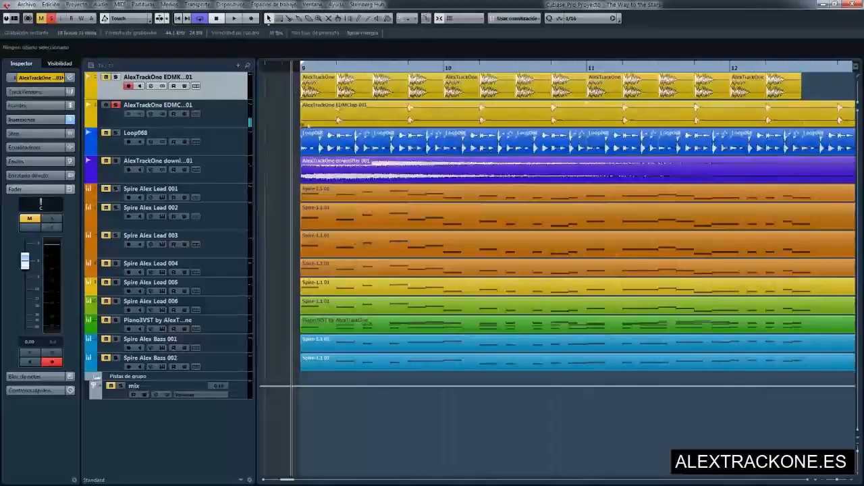
pyautogui.click(116, 105)
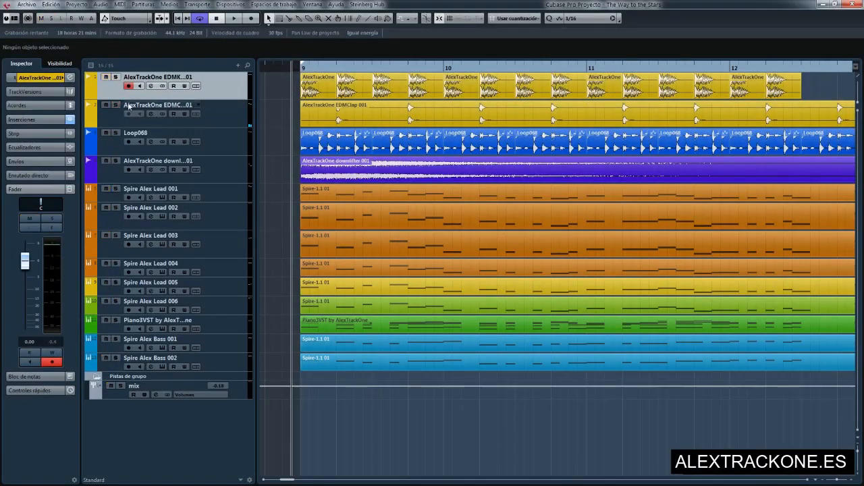
pyautogui.press('g')
pyautogui.press('g')
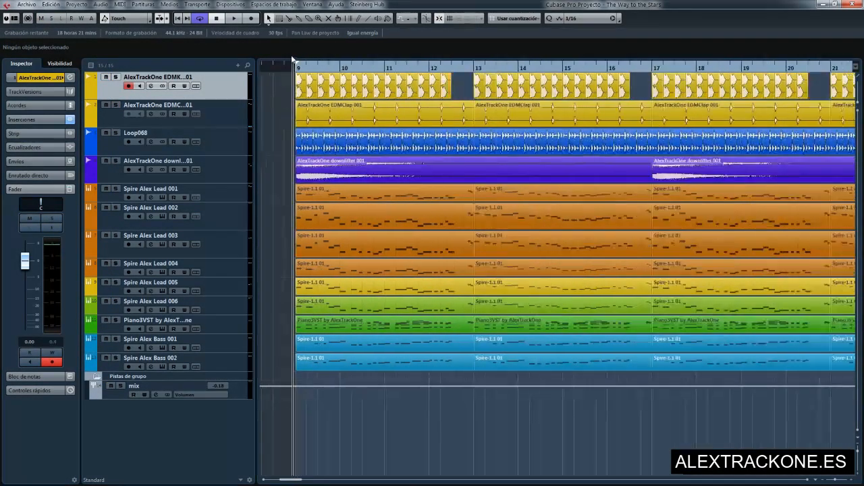
# Solo the Spire Alex Lead 001 track, set the loop range to its first clip at bar 9, and play it.
pyautogui.press('g')
pyautogui.press('g')
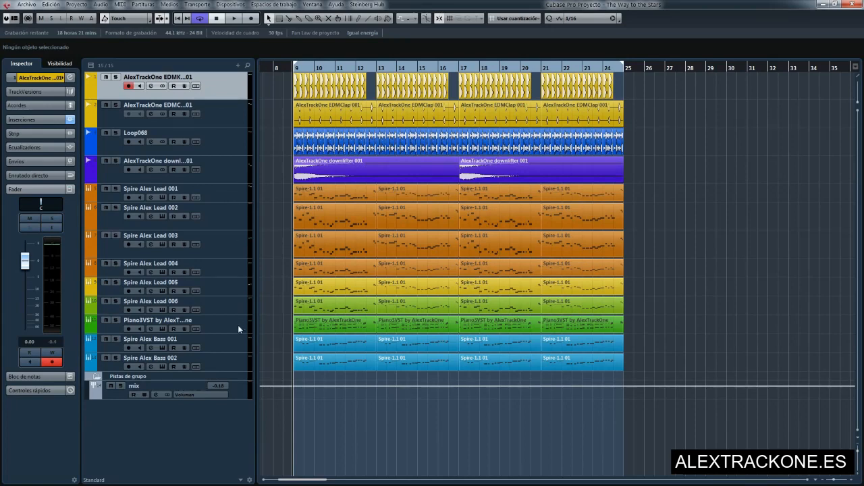
pyautogui.click(231, 188)
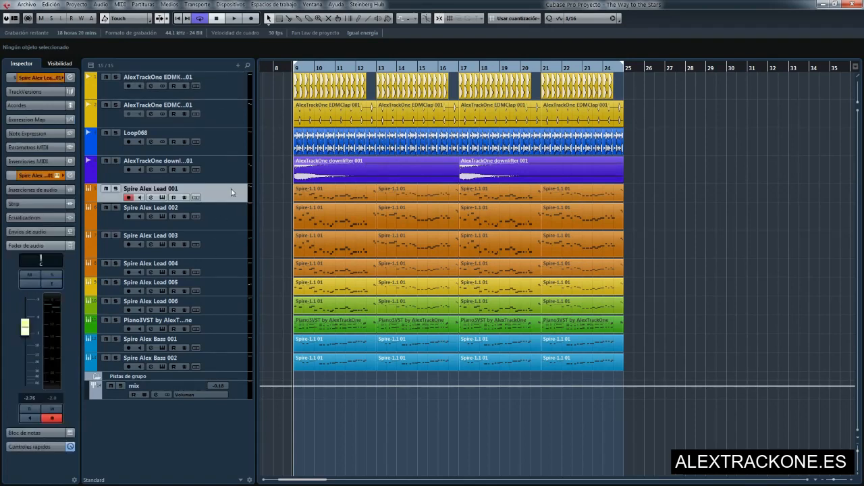
pyautogui.click(116, 189)
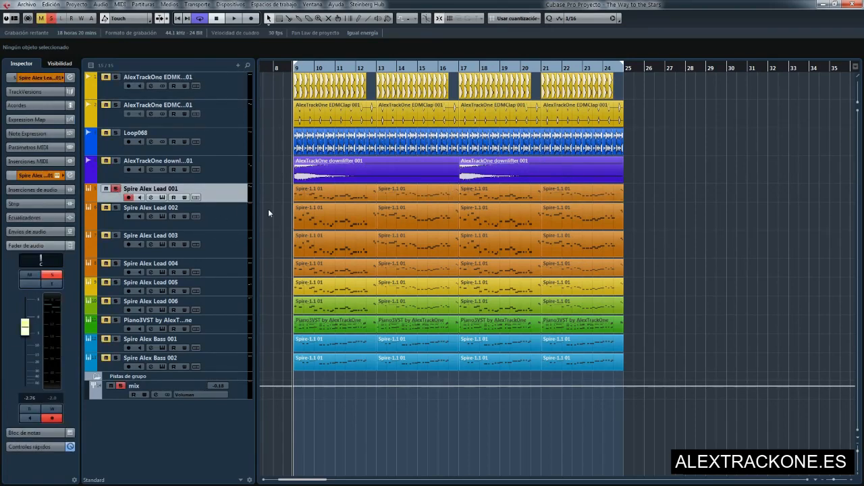
pyautogui.click(332, 200)
pyautogui.press('p')
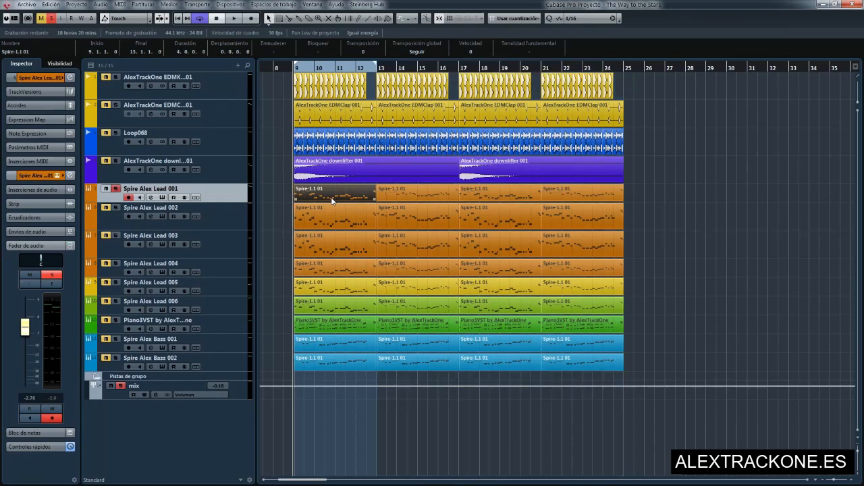
pyautogui.press('space')
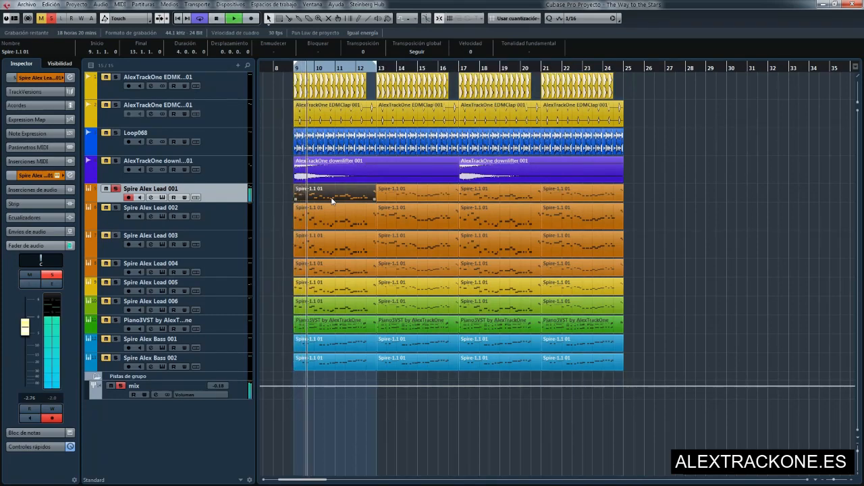
pyautogui.press('space')
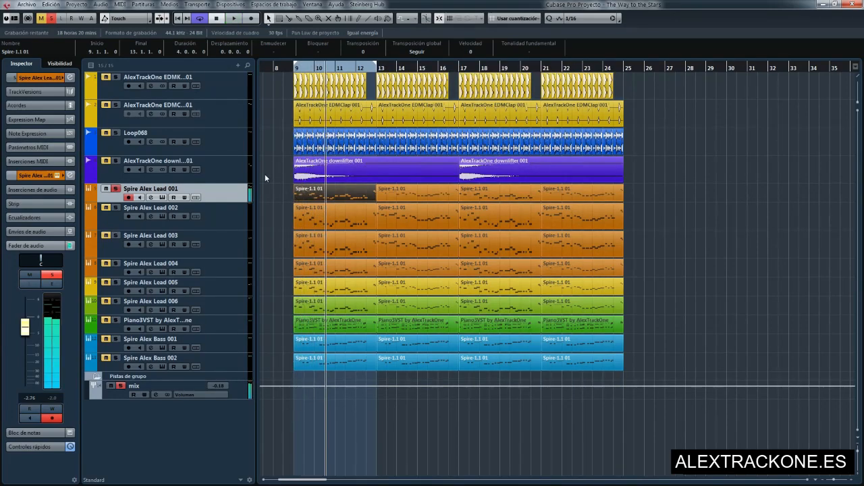
# Open the Spire synth of Spire Alex Lead 001, compare the full mix with that track muted and unmuted, and solo it again.
pyautogui.click(58, 175)
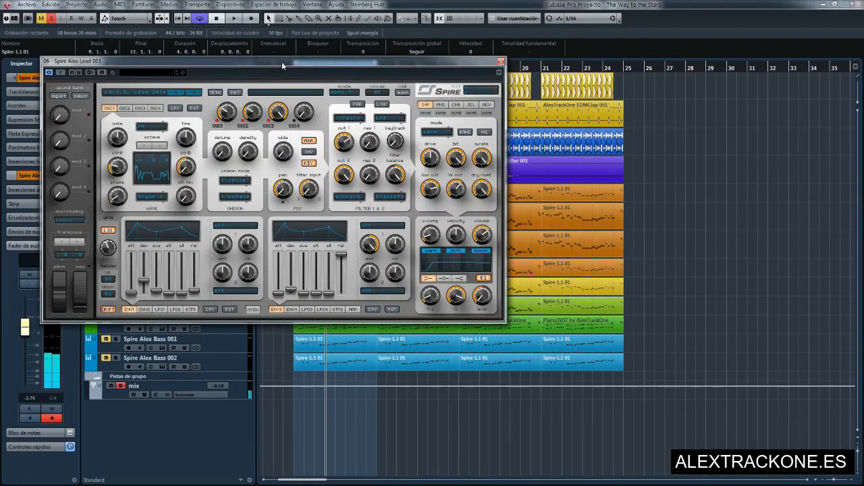
pyautogui.moveTo(281, 61); pyautogui.dragTo(533, 76)
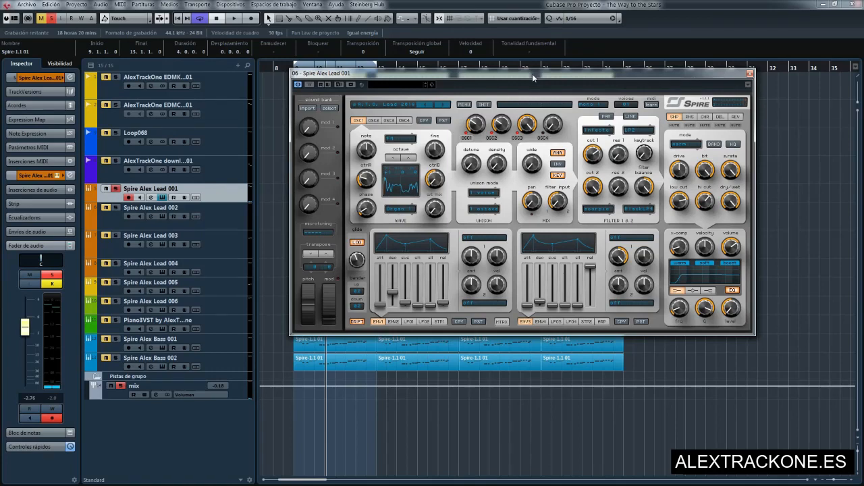
pyautogui.click(116, 189)
pyautogui.click(105, 189)
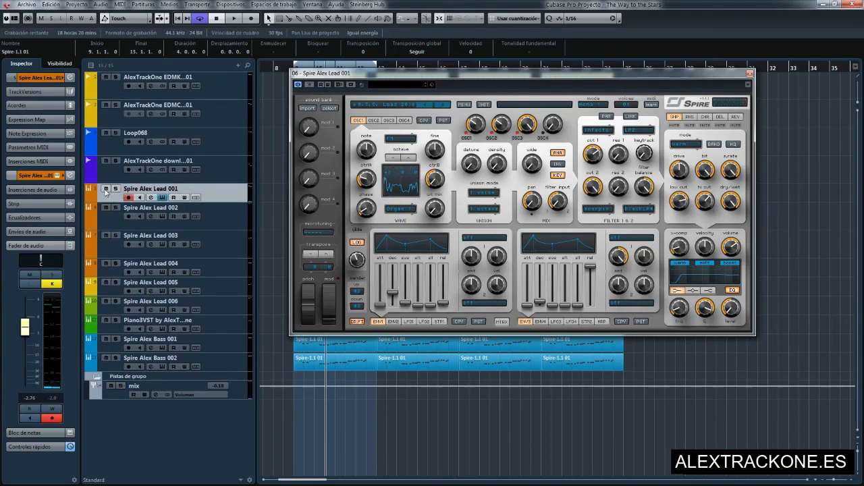
pyautogui.press('space')
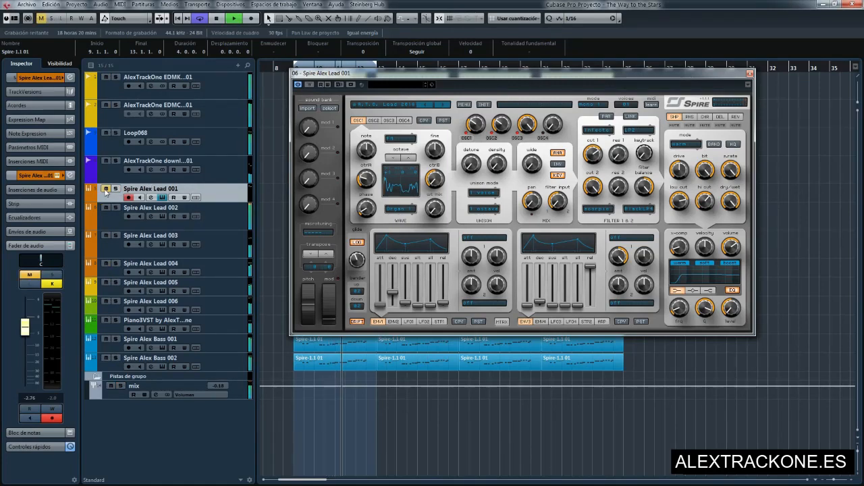
pyautogui.click(105, 189)
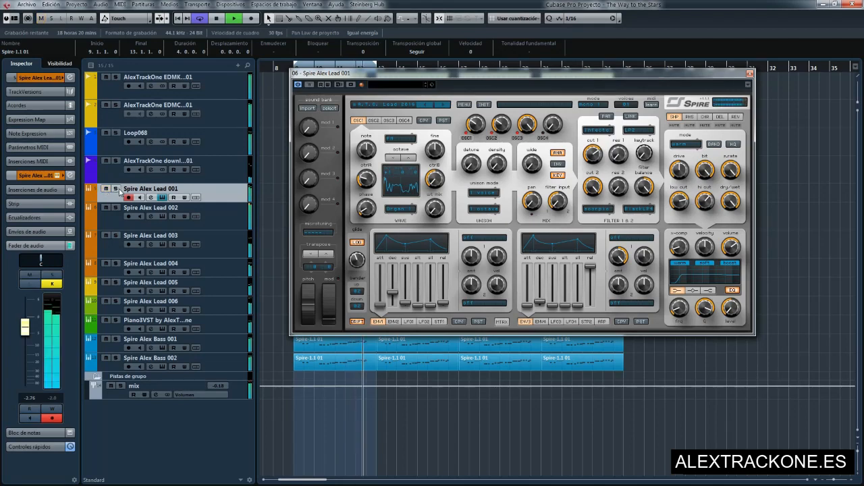
pyautogui.click(117, 190)
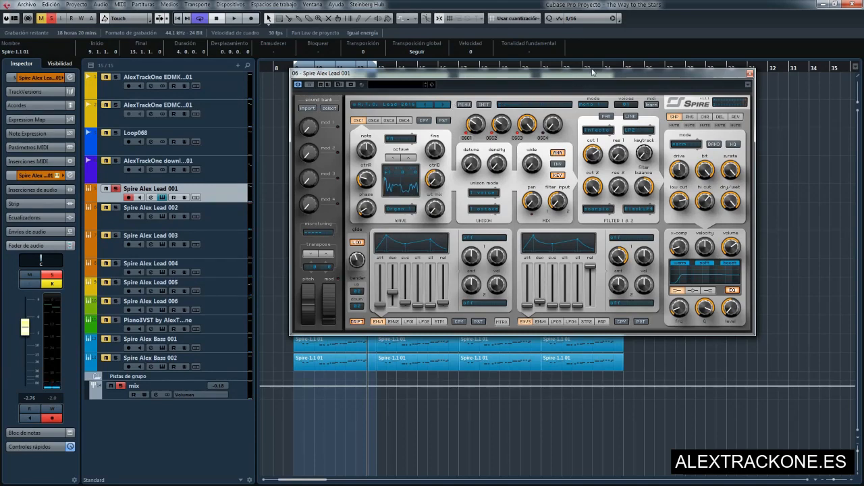
# Examine the wave, control and unison settings of OSC1, OSC2 and OSC3 in the Lead 001 patch.
pyautogui.moveTo(588, 73); pyautogui.dragTo(613, 76)
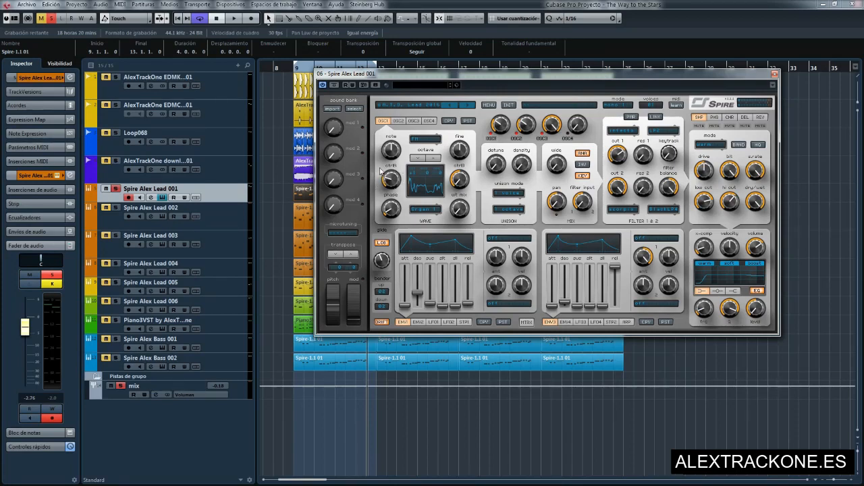
pyautogui.moveTo(382, 177); pyautogui.dragTo(373, 200)
pyautogui.click(283, 190)
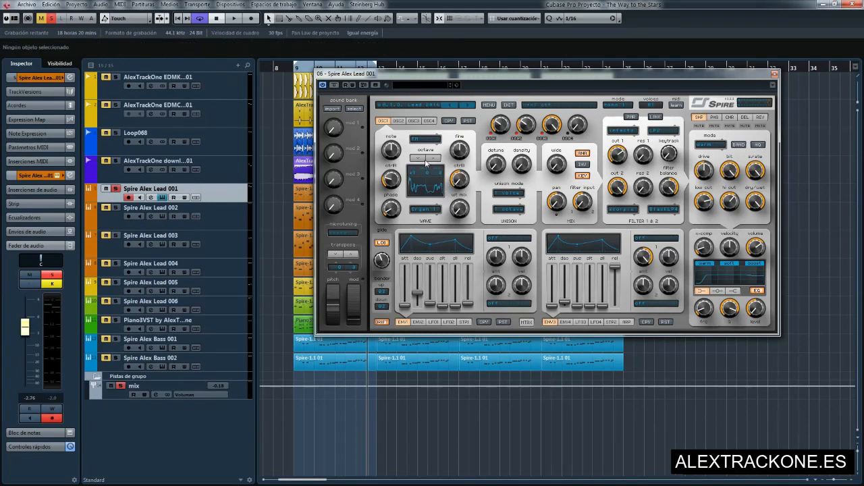
pyautogui.click(398, 122)
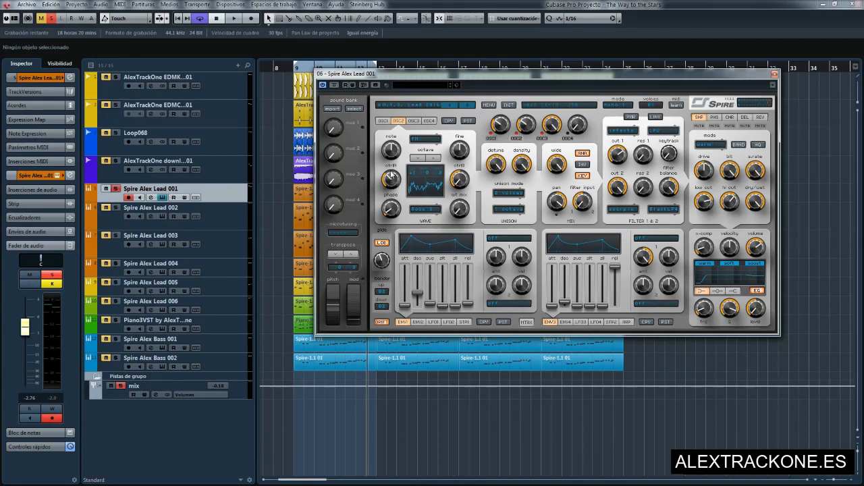
pyautogui.click(415, 122)
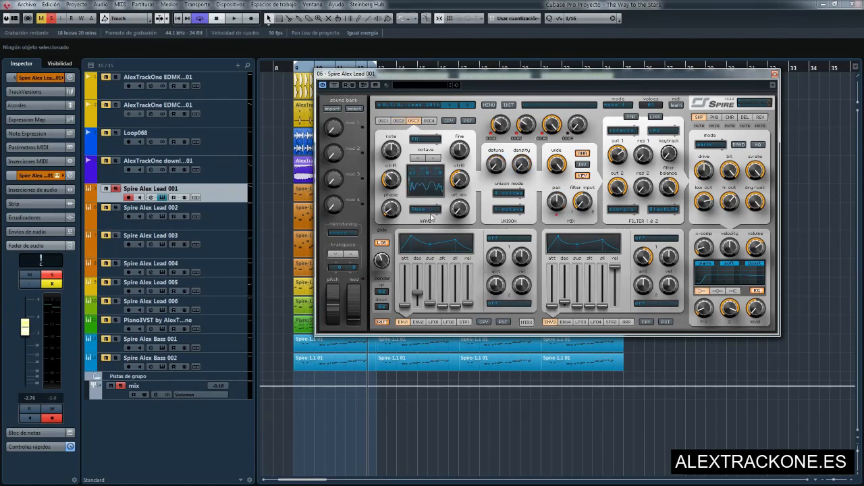
pyautogui.moveTo(390, 179)
pyautogui.moveTo(456, 181)
pyautogui.moveTo(562, 162)
pyautogui.click(399, 121)
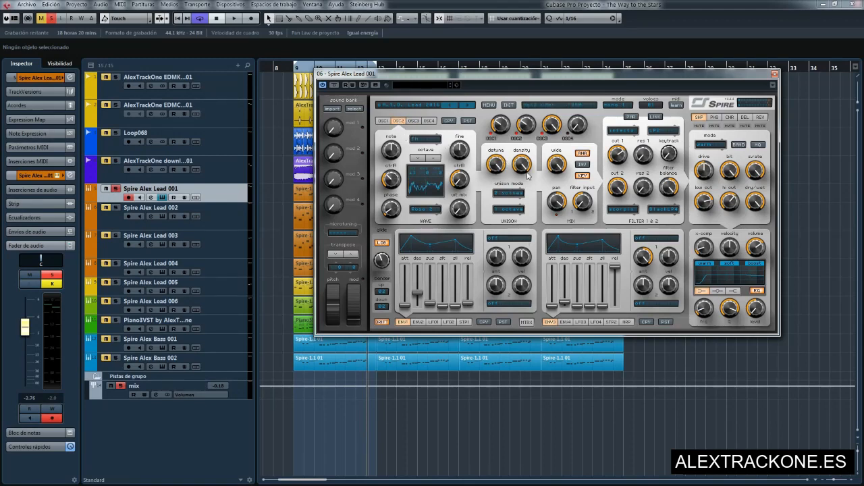
pyautogui.moveTo(523, 166)
# Compare the mix and filter input settings across OSC1, OSC2 and OSC3 of the Lead 001 patch.
pyautogui.click(383, 121)
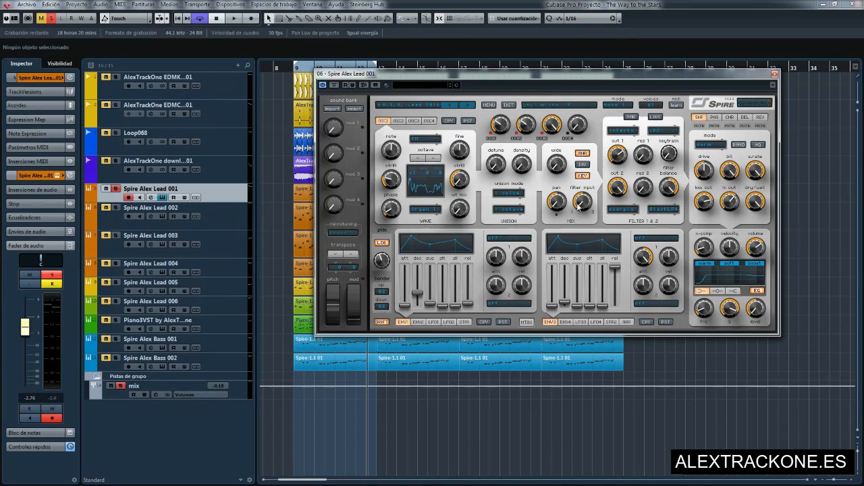
pyautogui.click(402, 122)
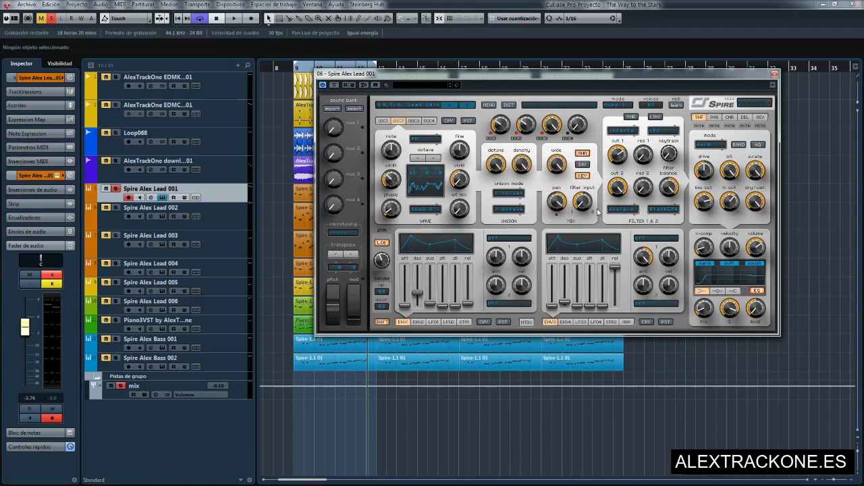
pyautogui.click(413, 121)
pyautogui.click(383, 120)
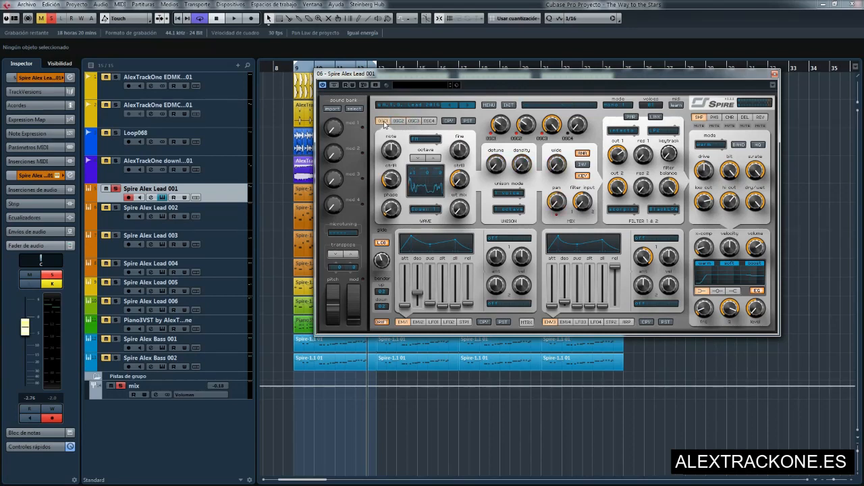
pyautogui.click(398, 121)
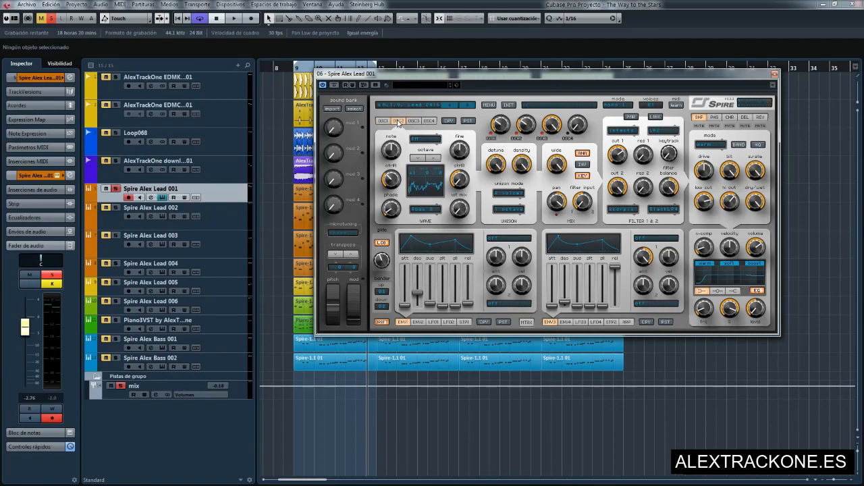
pyautogui.click(413, 121)
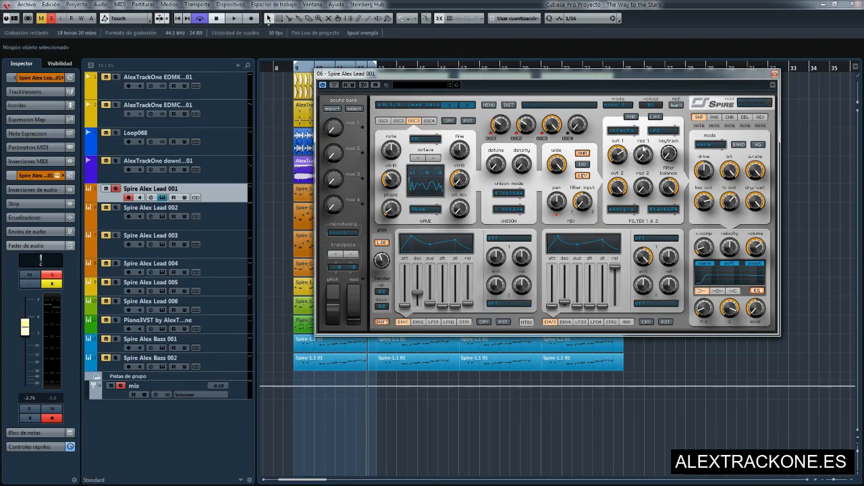
# Review the Lead 001 patch's modulation: ENV2, LFO1, LFO2, the modulation matrix and ENV4.
pyautogui.click(417, 323)
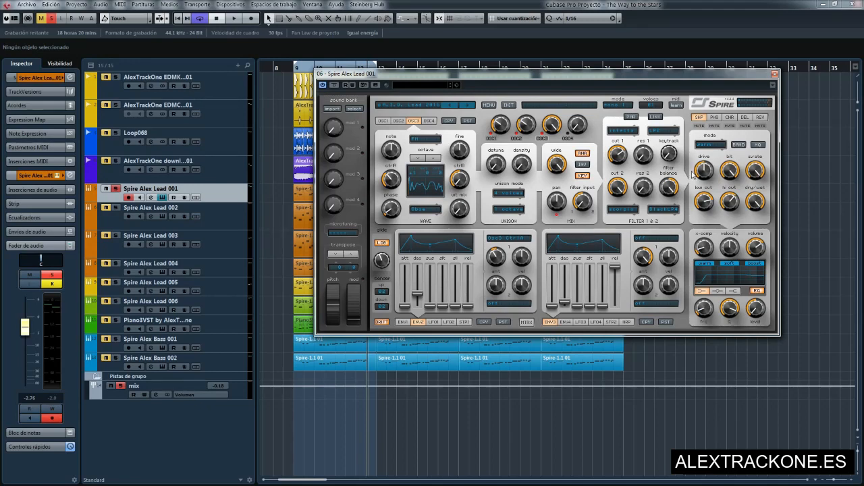
pyautogui.click(433, 322)
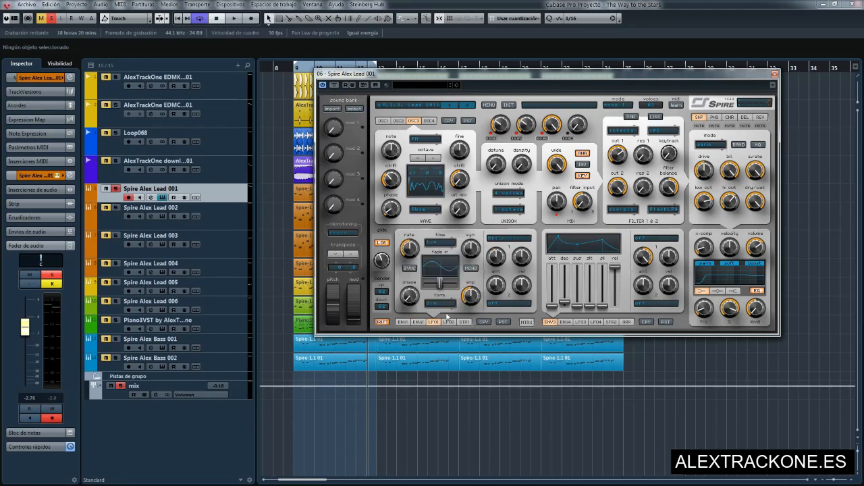
pyautogui.click(446, 323)
pyautogui.click(526, 322)
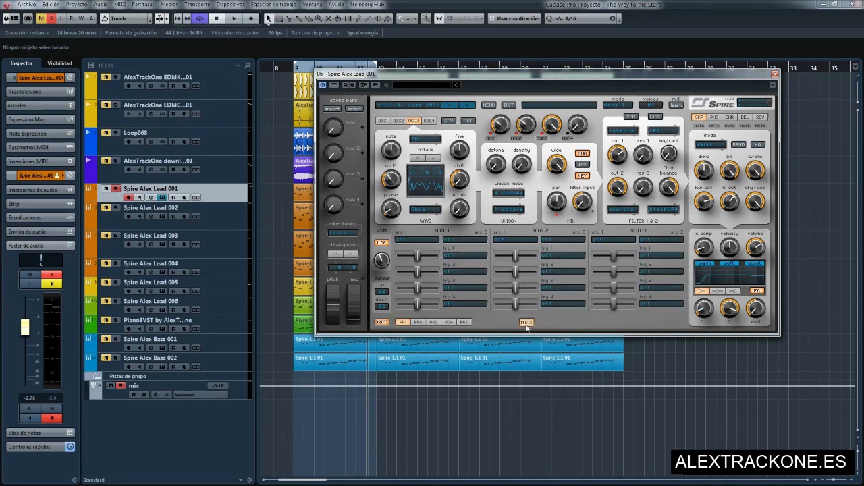
pyautogui.click(528, 323)
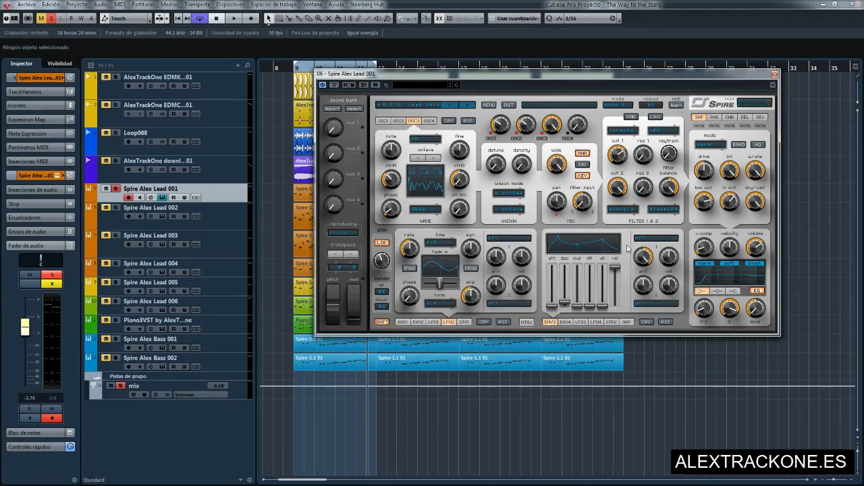
pyautogui.click(565, 322)
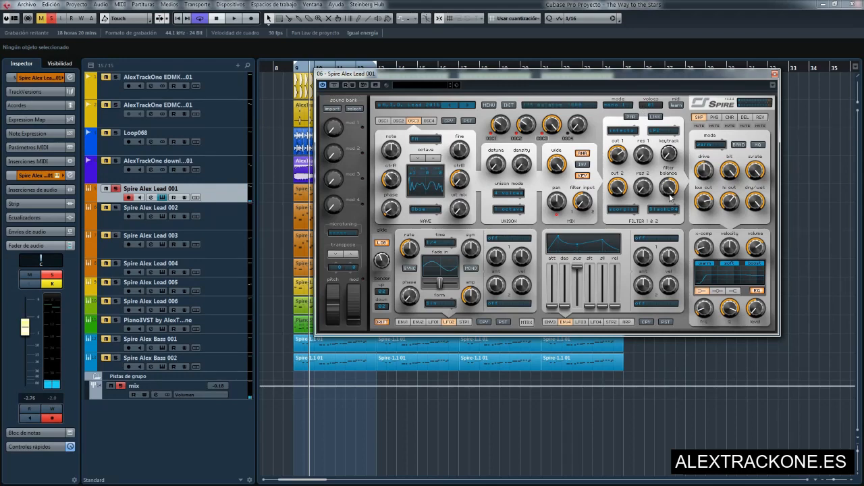
# Review the Lead 001 patch's shaper modes and its phaser, chorus, delay and reverb settings, and close the synth.
pyautogui.click(709, 148)
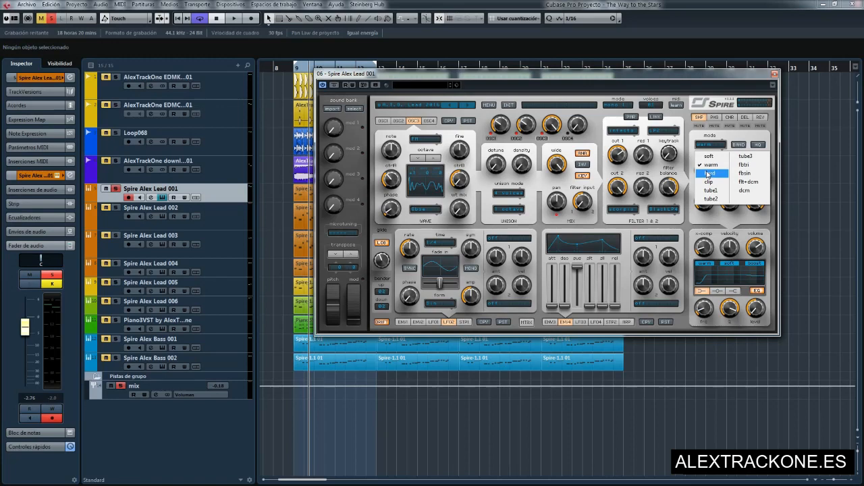
pyautogui.click(696, 79)
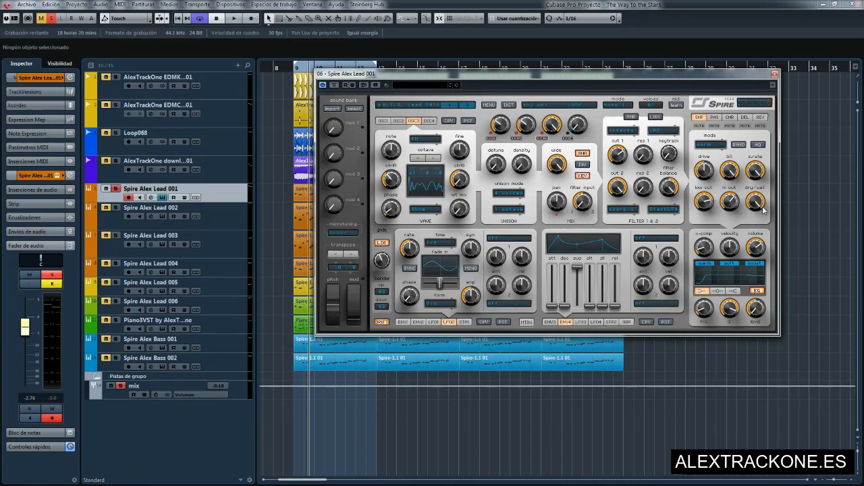
pyautogui.click(713, 118)
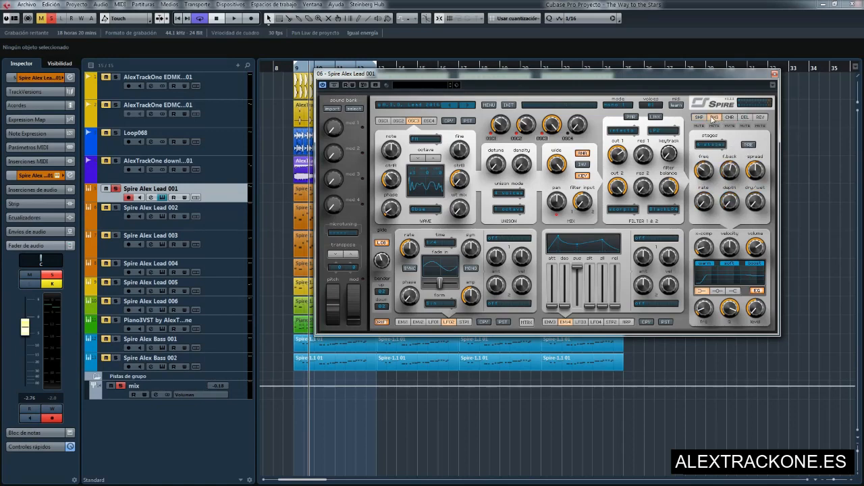
pyautogui.click(729, 118)
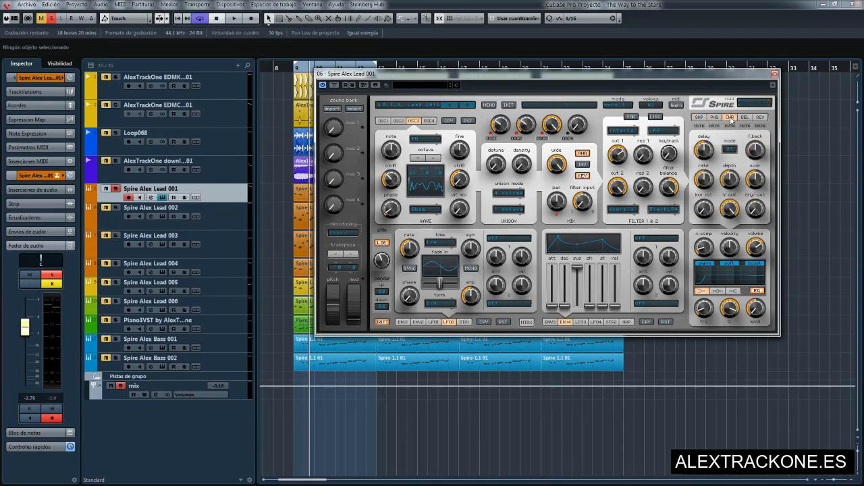
pyautogui.click(744, 117)
pyautogui.click(760, 117)
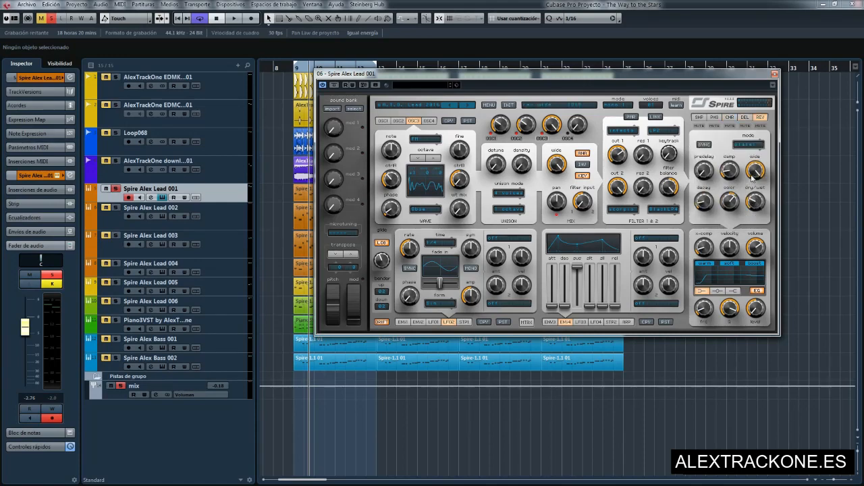
pyautogui.moveTo(700, 214)
pyautogui.click(774, 75)
# Solo the Spire Alex Lead 002 track in place of Lead 001 and open its Spire synth.
pyautogui.click(218, 212)
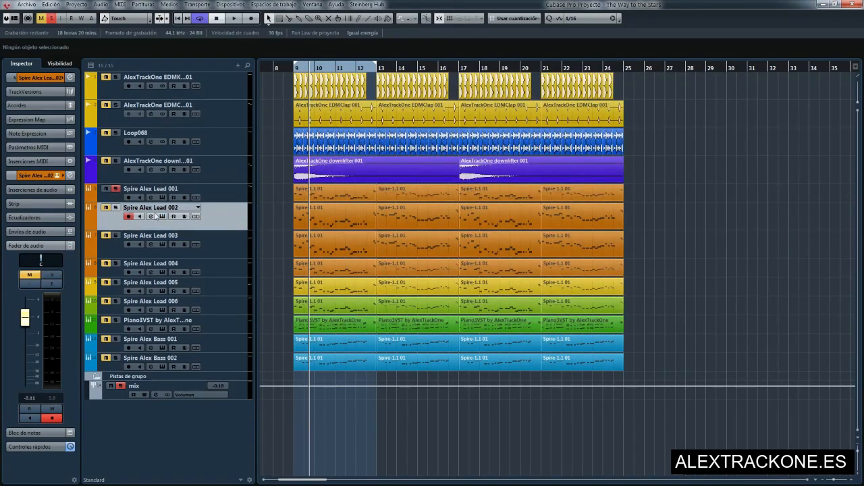
pyautogui.click(58, 175)
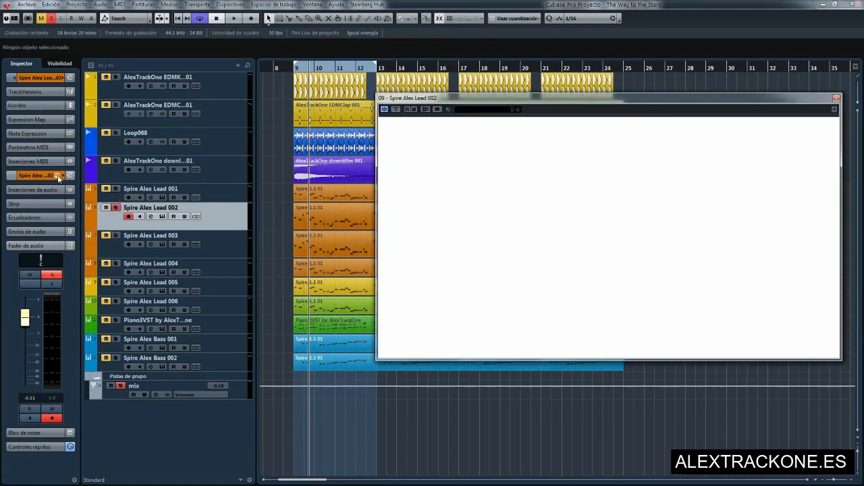
pyautogui.moveTo(535, 99); pyautogui.dragTo(440, 86)
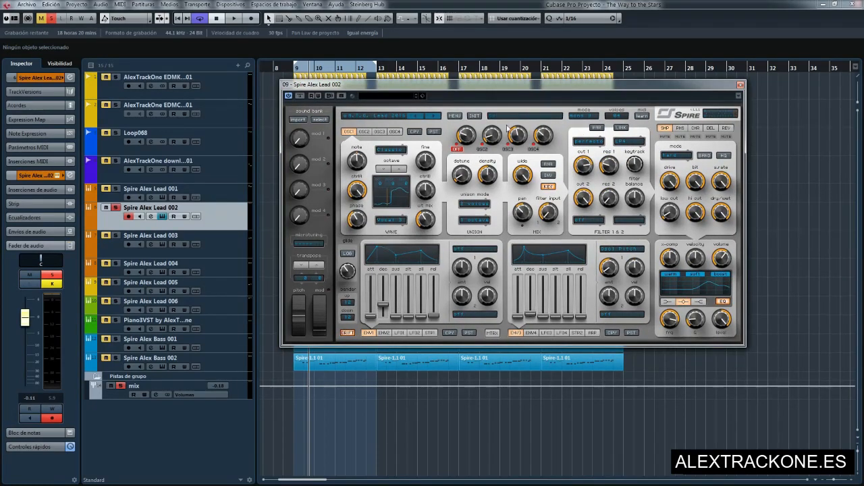
# Examine the OSC2, OSC3 and OSC4 settings of the Lead 002 patch and play the track briefly.
pyautogui.click(364, 132)
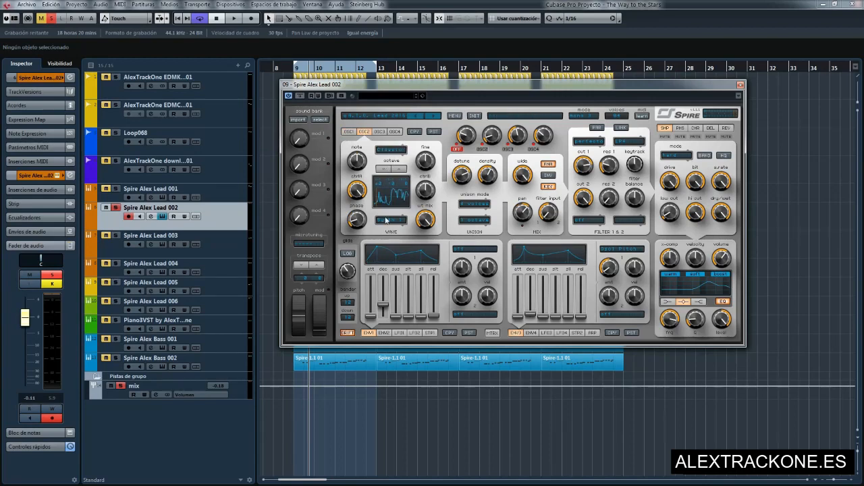
pyautogui.click(381, 132)
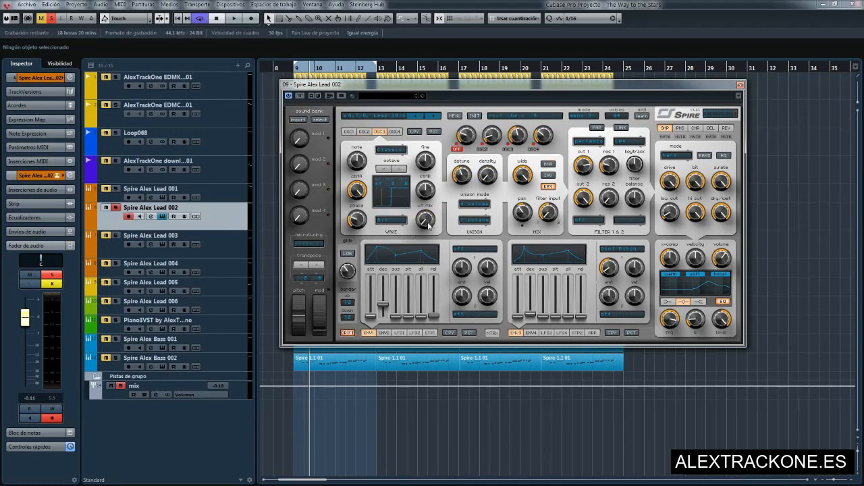
pyautogui.click(396, 133)
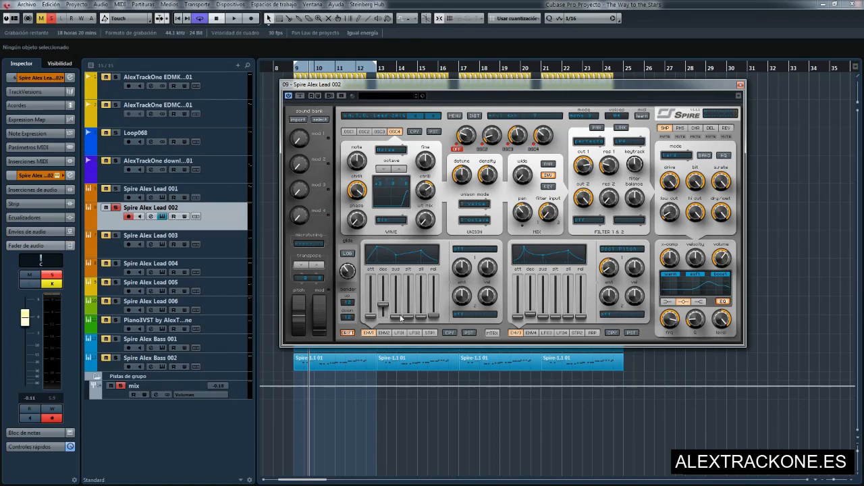
pyautogui.press('space')
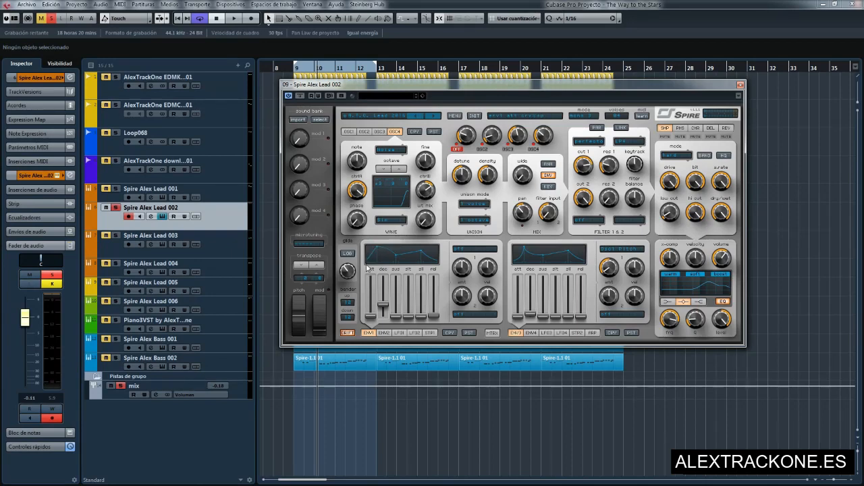
# Review the Lead 002 patch's modulation: ENV2, ENV3, ENV4, LFO3 and the modulation matrix.
pyautogui.click(383, 333)
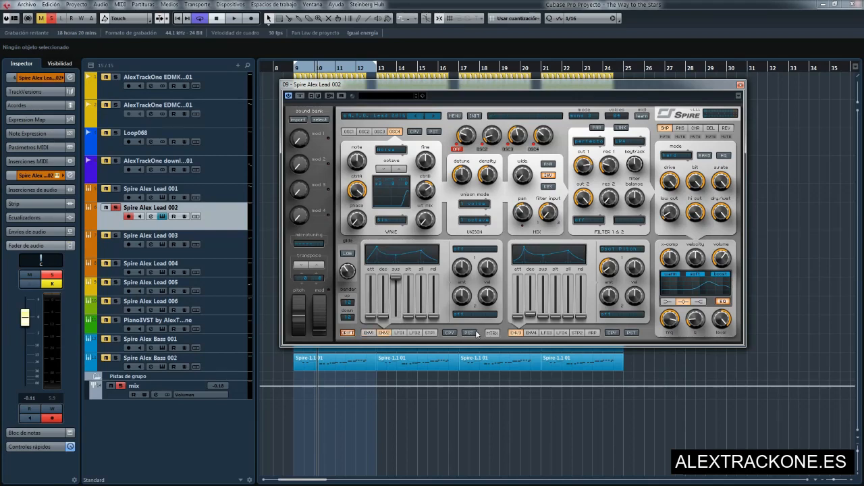
pyautogui.click(530, 333)
pyautogui.click(516, 333)
pyautogui.click(530, 334)
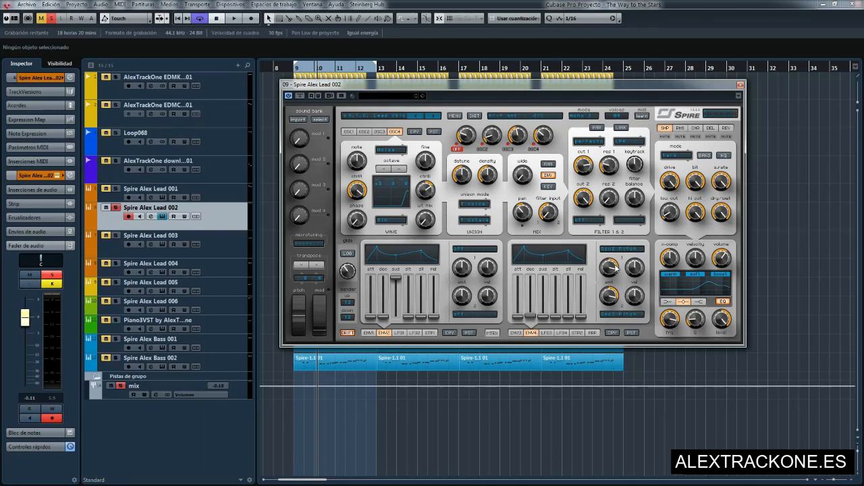
pyautogui.click(517, 333)
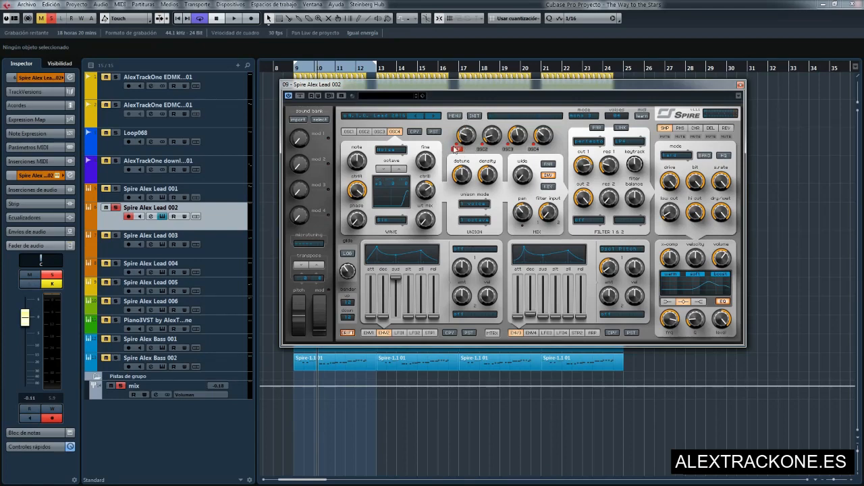
pyautogui.click(531, 334)
pyautogui.click(562, 333)
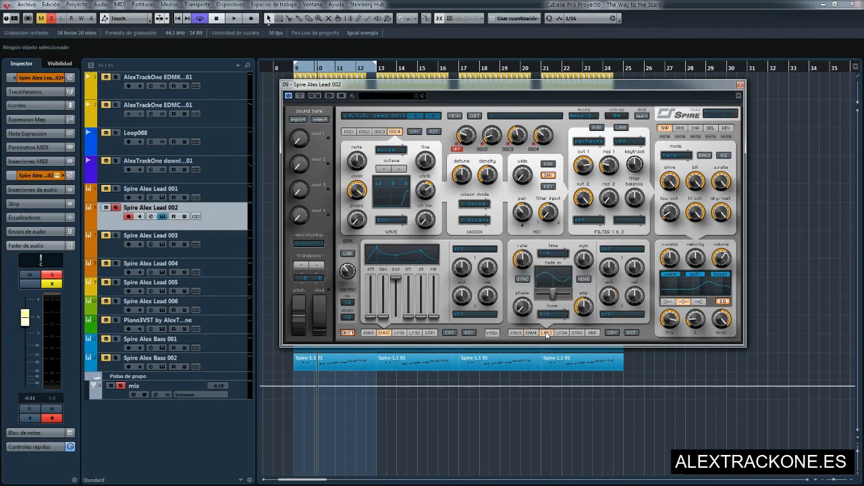
pyautogui.click(492, 333)
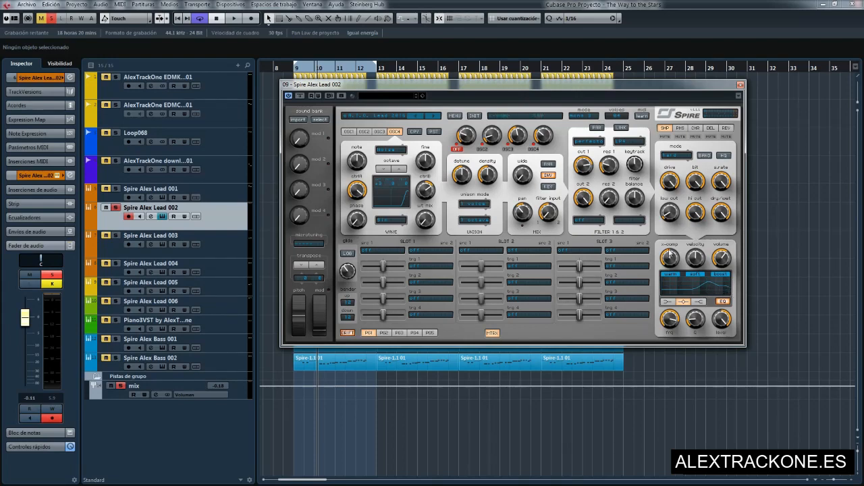
# Review the Lead 002 patch's phaser, chorus, delay and reverb settings.
pyautogui.click(681, 129)
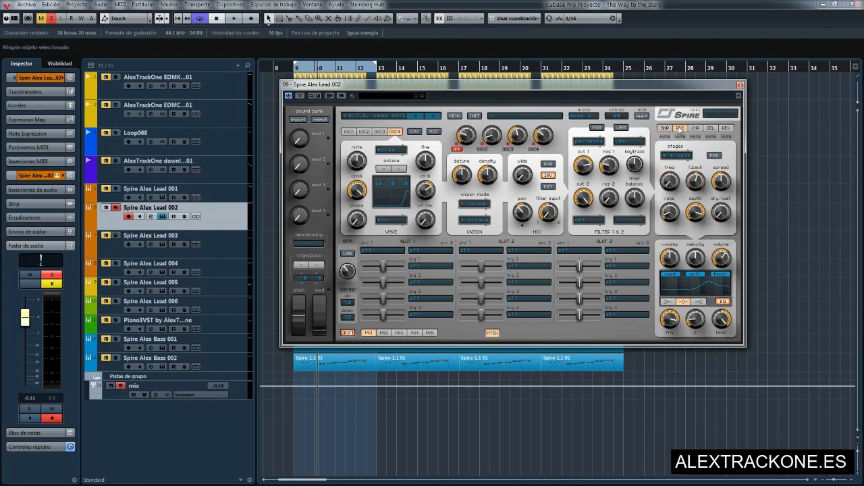
pyautogui.click(694, 128)
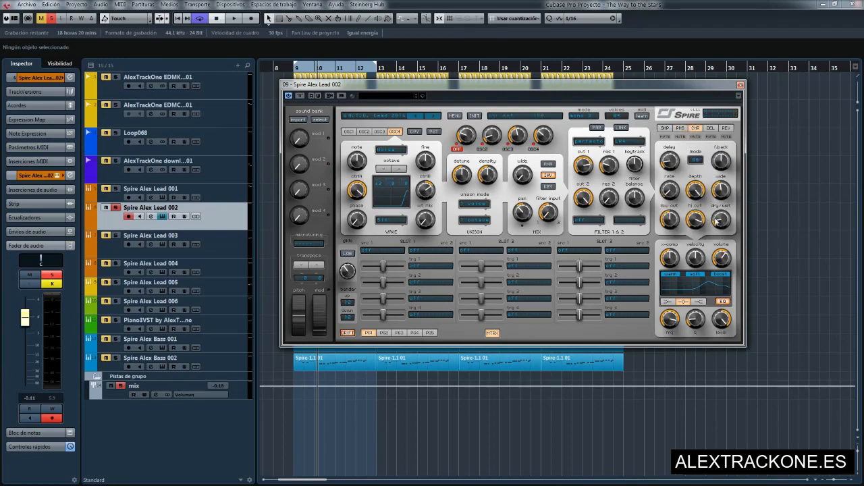
pyautogui.click(710, 127)
pyautogui.click(726, 129)
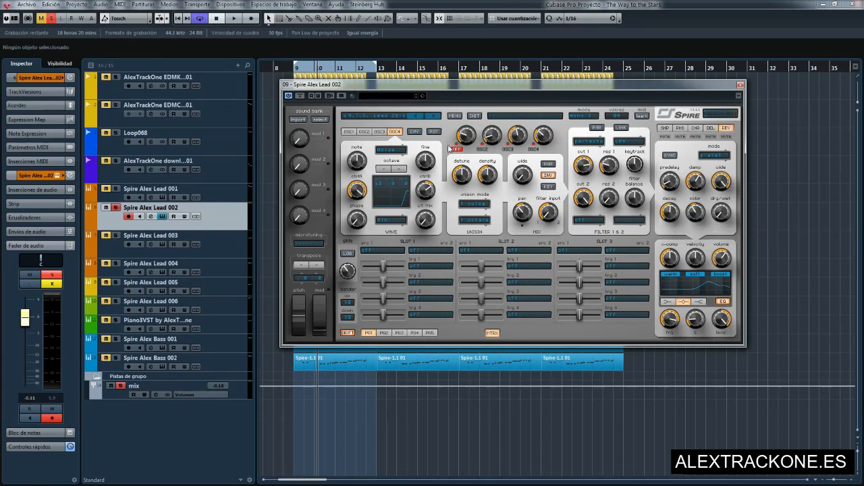
# Close the Lead 002 synth and play back the soloed track briefly.
pyautogui.click(740, 85)
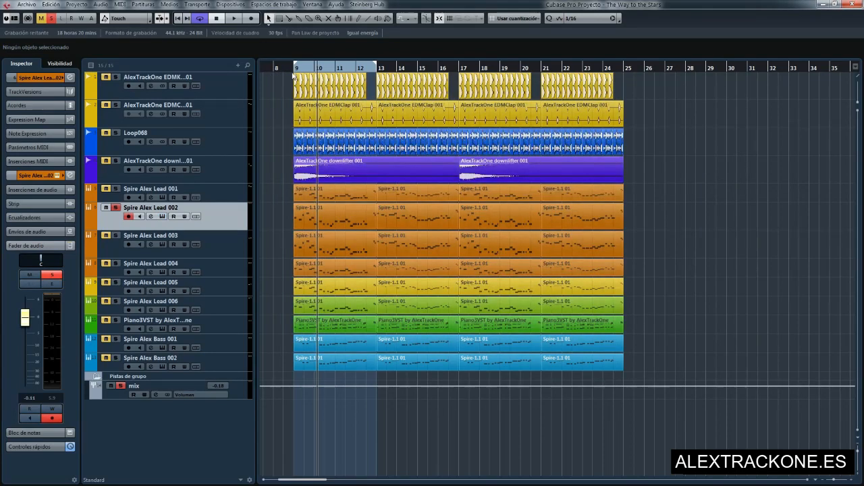
pyautogui.click(234, 18)
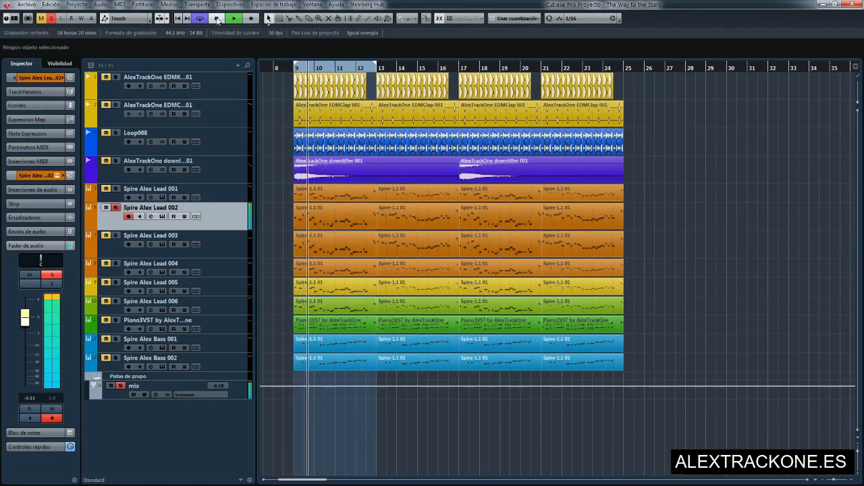
pyautogui.click(216, 19)
# Solo the Spire Alex Lead 003 track in place of Lead 002, open its Spire synth and play the part.
pyautogui.click(115, 235)
pyautogui.click(116, 207)
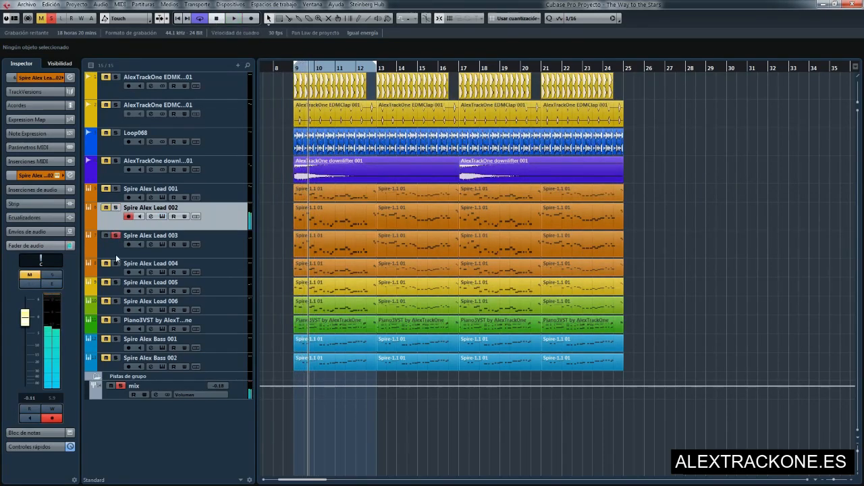
pyautogui.click(115, 254)
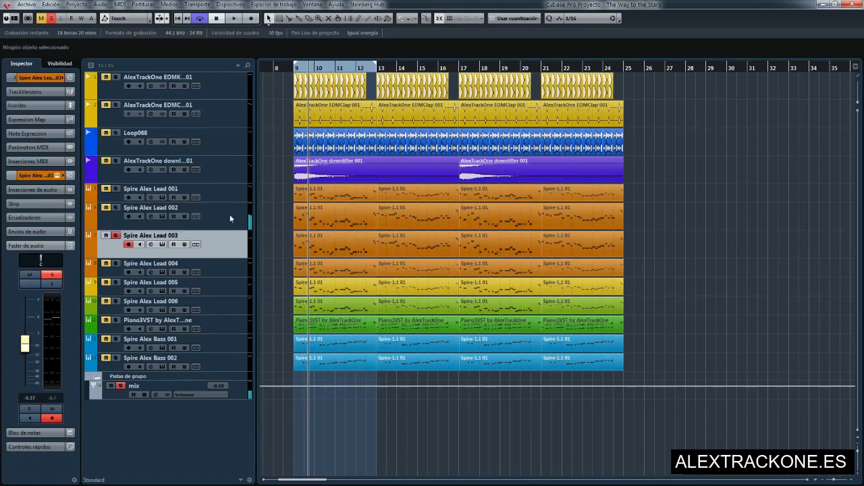
pyautogui.click(58, 175)
pyautogui.press('space')
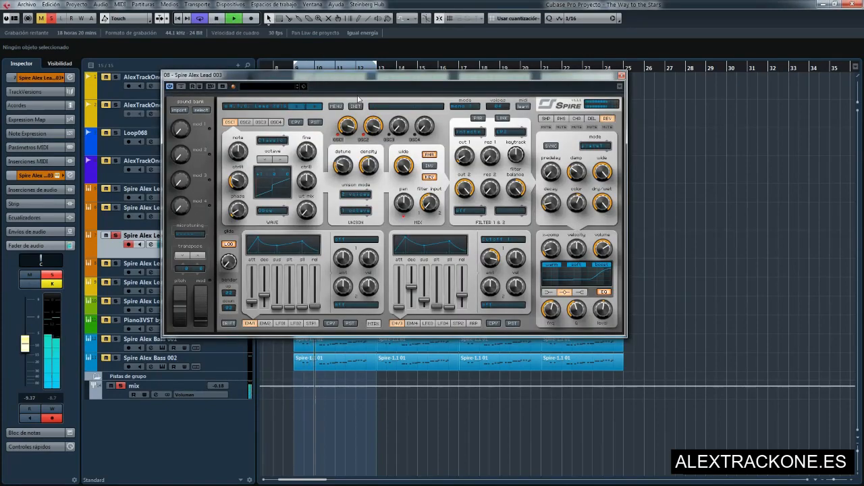
pyautogui.moveTo(307, 74); pyautogui.dragTo(401, 82)
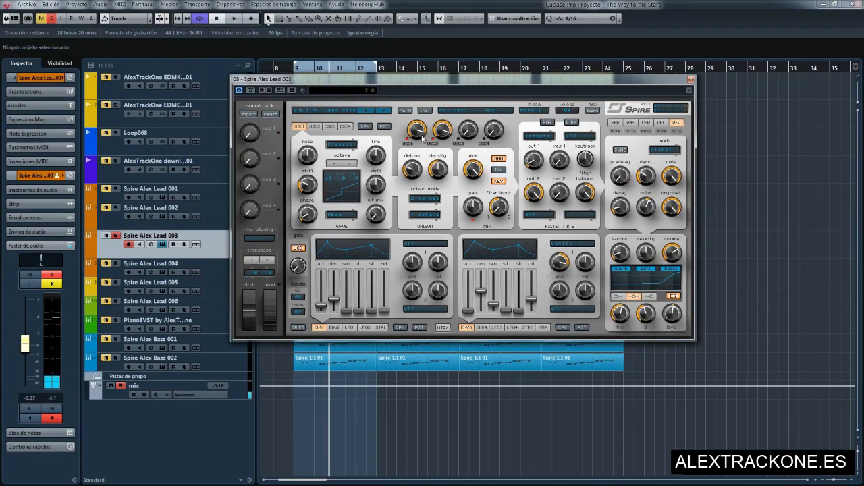
# Compare the OSC1 and OSC2 settings of the Lead 003 patch, including the wave controls.
pyautogui.click(316, 126)
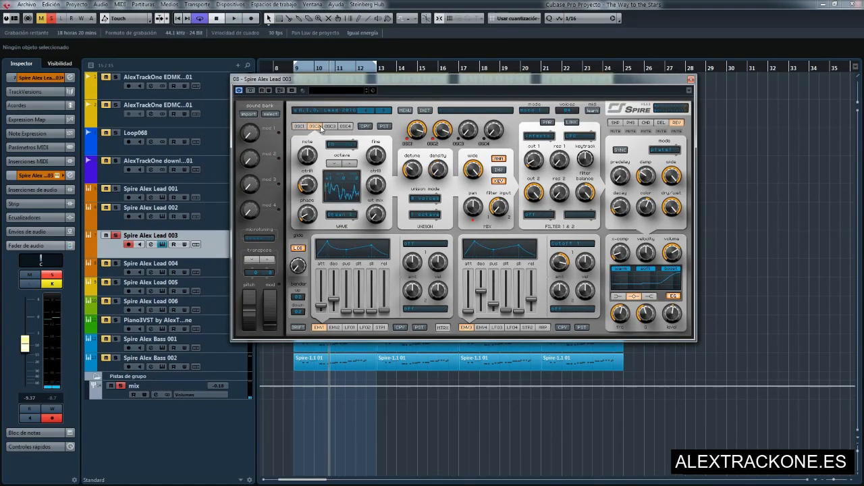
pyautogui.click(298, 127)
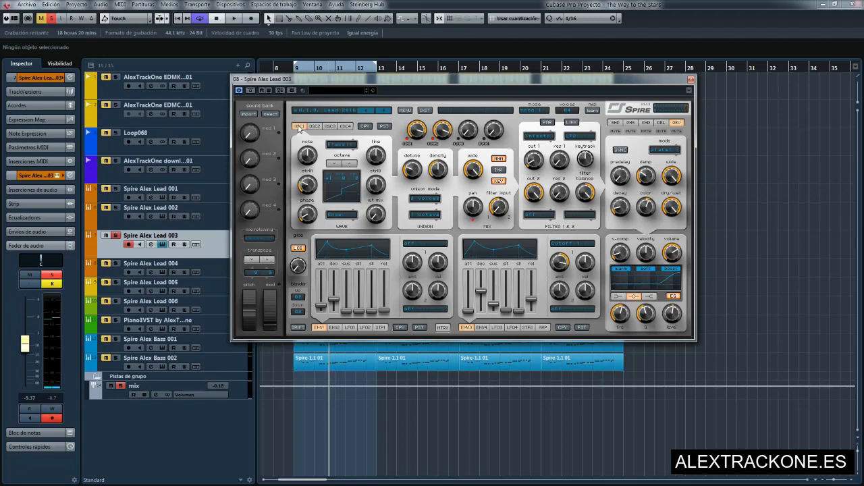
pyautogui.click(313, 127)
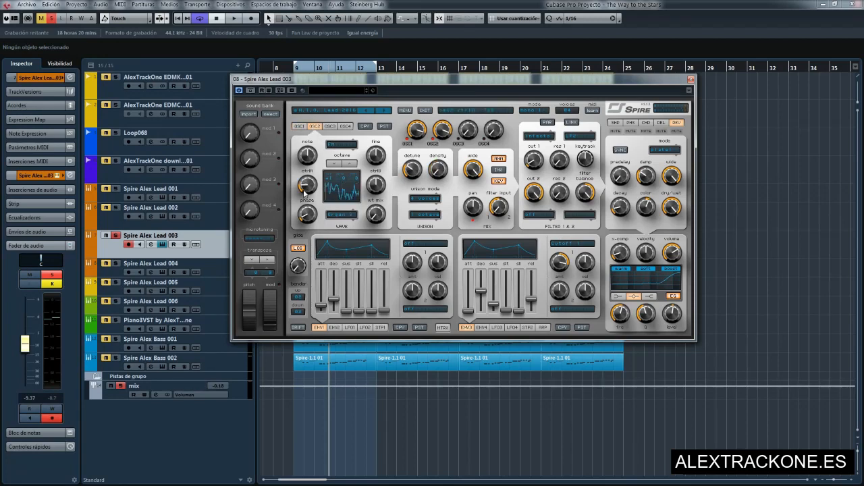
pyautogui.moveTo(300, 195); pyautogui.dragTo(301, 193)
pyautogui.moveTo(394, 86); pyautogui.dragTo(420, 87)
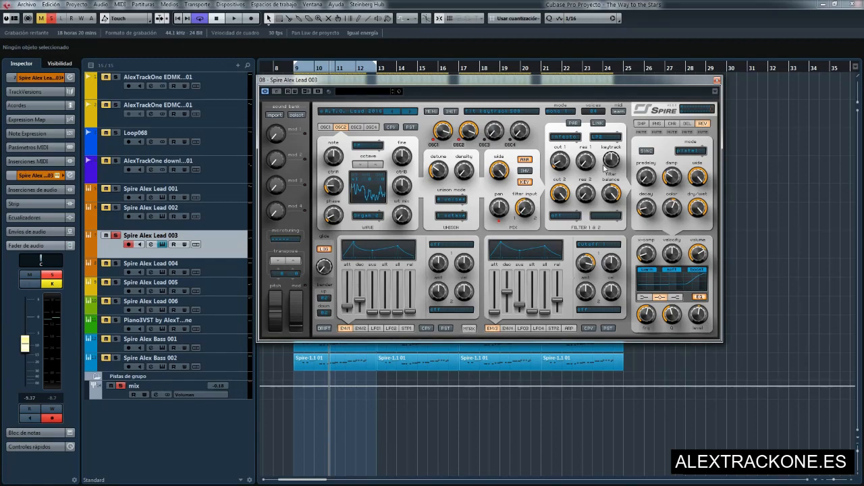
# Try channel equalizer bands on Lead 003, including a cut of about 9.2 dB at 1.46 kHz and a high-frequency boost.
pyautogui.press('e')
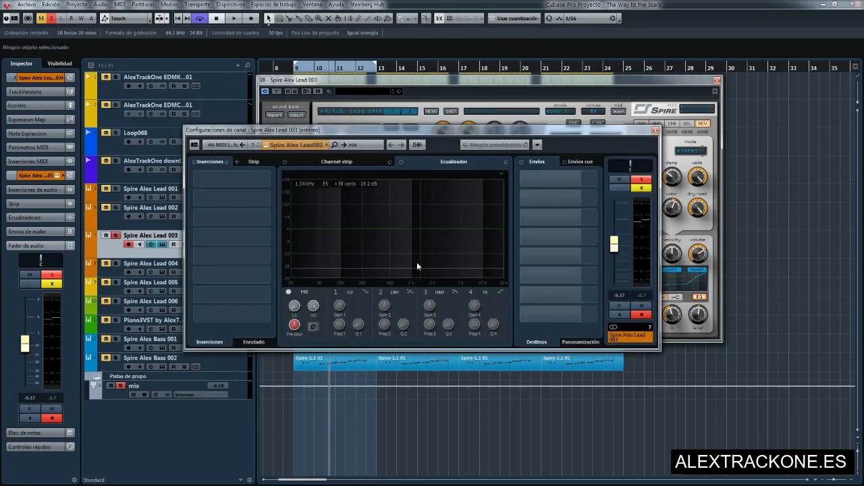
pyautogui.moveTo(405, 230); pyautogui.dragTo(421, 246)
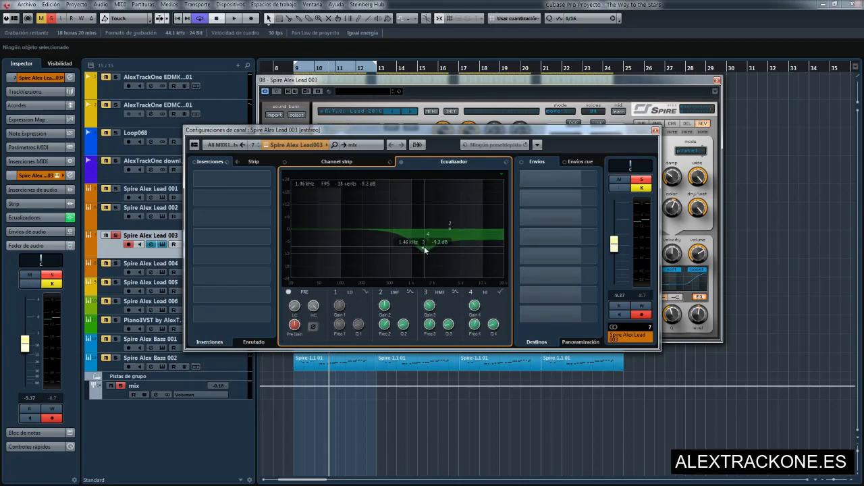
pyautogui.moveTo(424, 249); pyautogui.dragTo(404, 230)
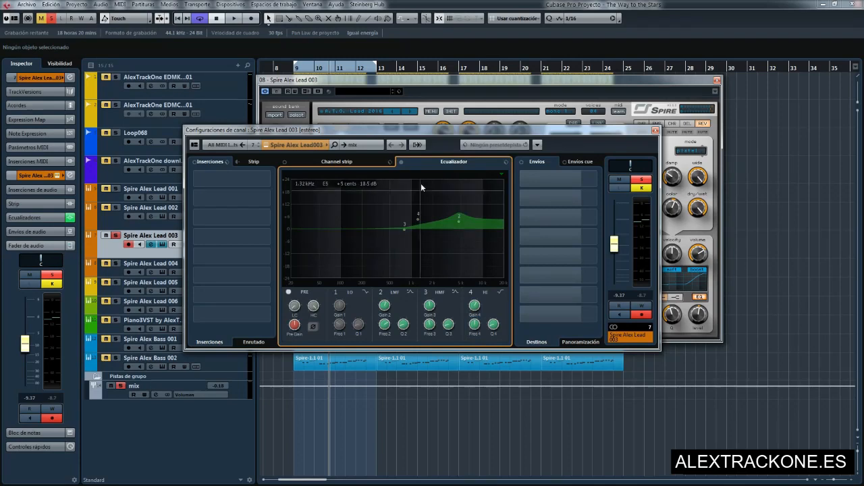
# Reset the Lead 003 channel equalizer to a flat curve by loading a preset.
pyautogui.click(506, 162)
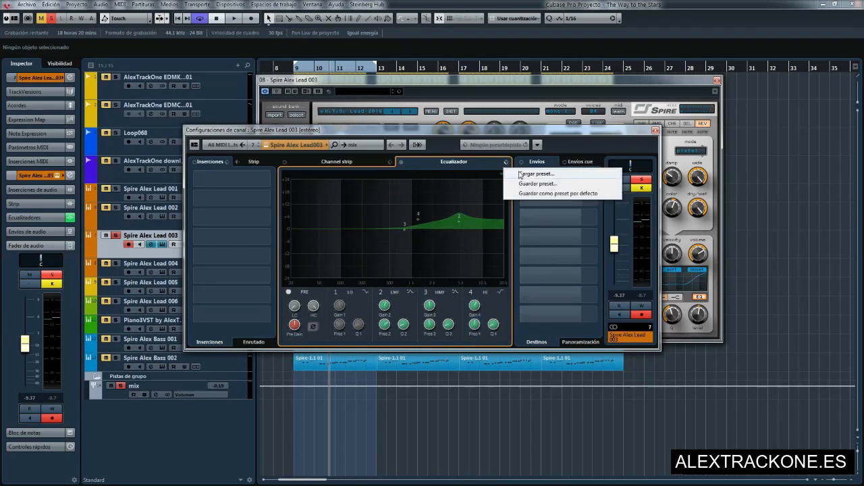
pyautogui.click(537, 174)
pyautogui.doubleClick(378, 193)
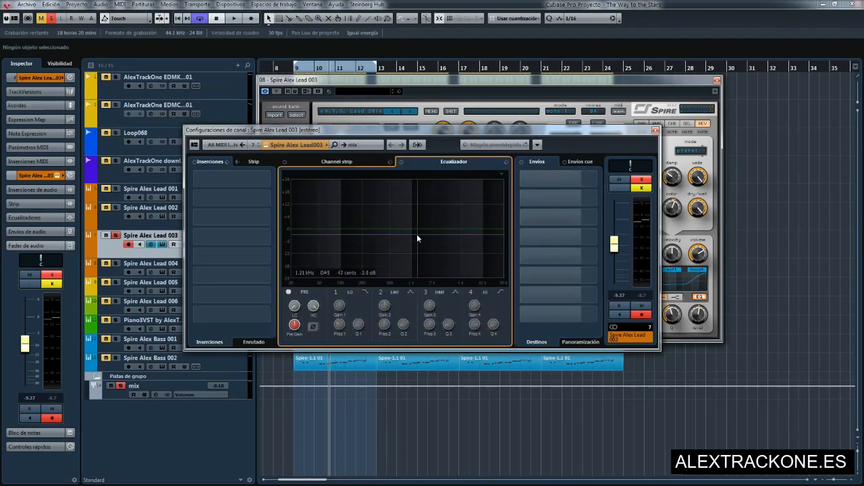
# Compare the Lead 003 patch's filter section with the channel equalizer with both windows in view, and close the channel settings.
pyautogui.moveTo(641, 133); pyautogui.dragTo(564, 260)
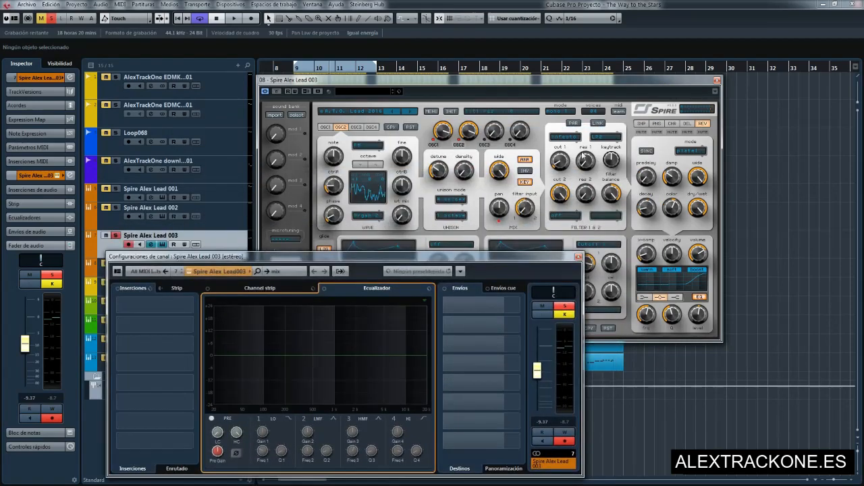
pyautogui.moveTo(546, 80); pyautogui.dragTo(629, 53)
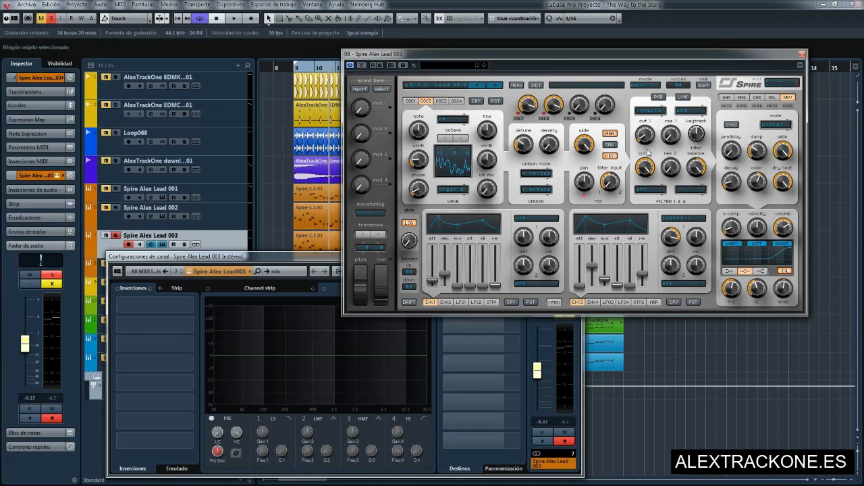
pyautogui.moveTo(642, 137)
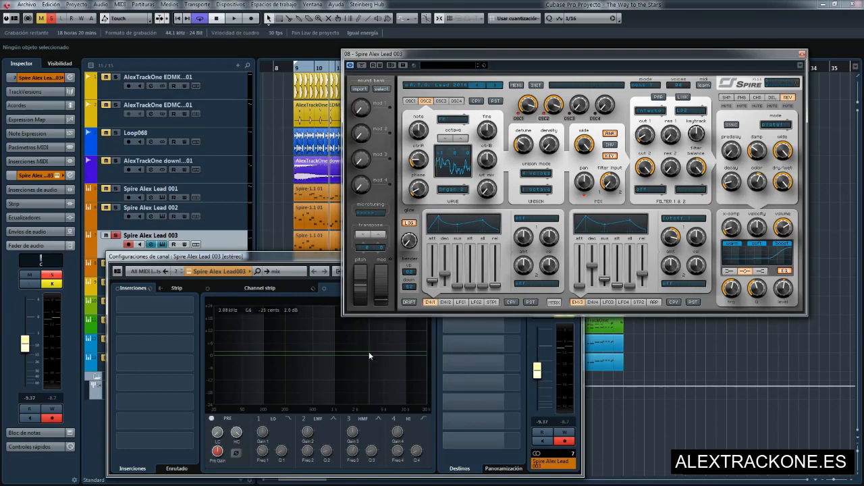
pyautogui.moveTo(305, 258); pyautogui.dragTo(314, 195)
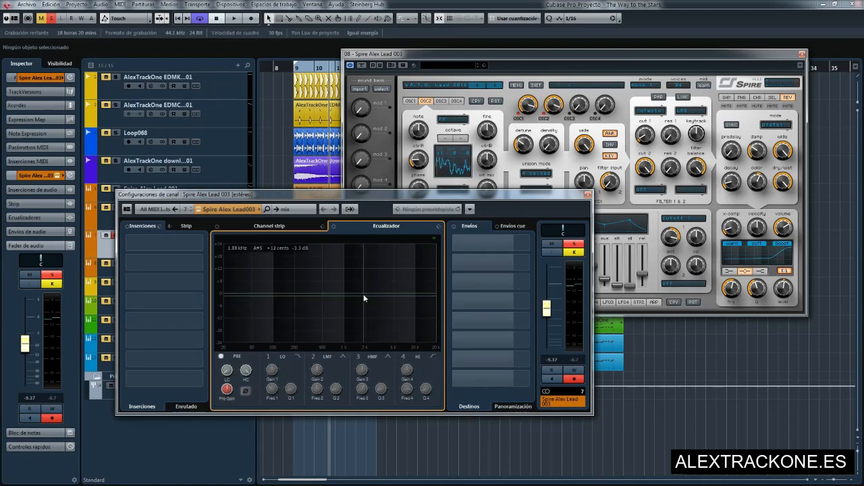
pyautogui.click(587, 196)
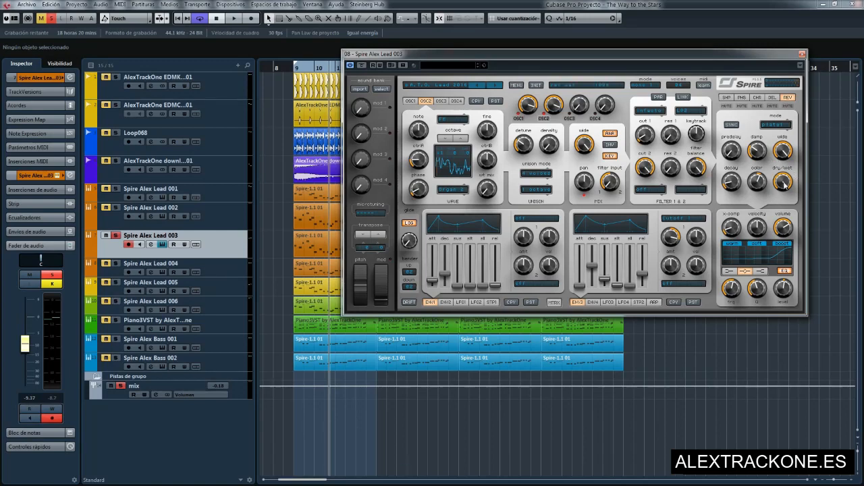
# Review the Lead 003 patch's reverb, shaper, phaser, chorus and delay settings.
pyautogui.moveTo(787, 160)
pyautogui.click(727, 97)
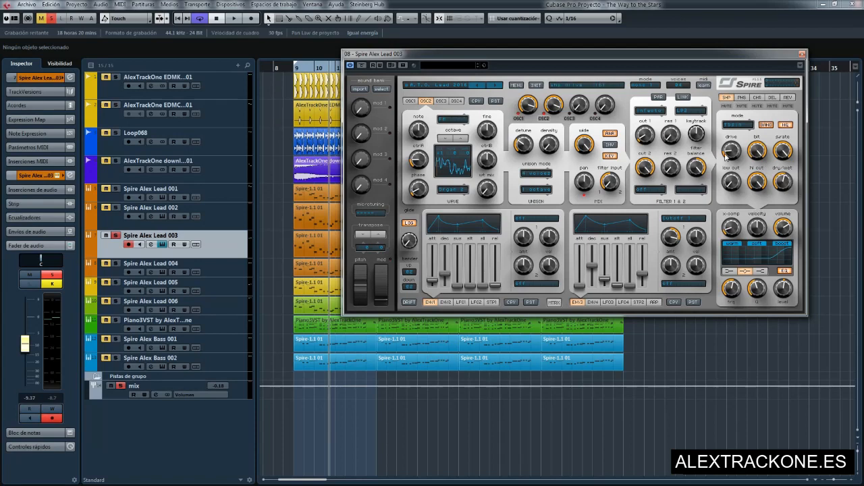
pyautogui.click(742, 98)
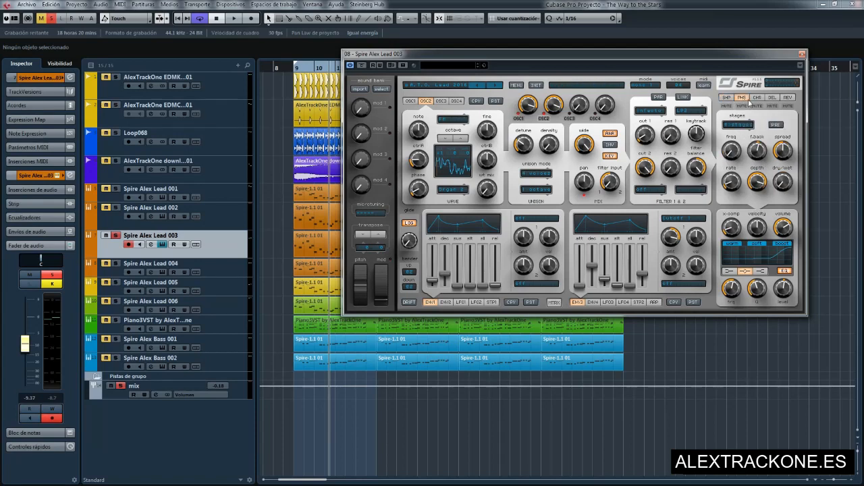
pyautogui.click(757, 98)
pyautogui.click(772, 97)
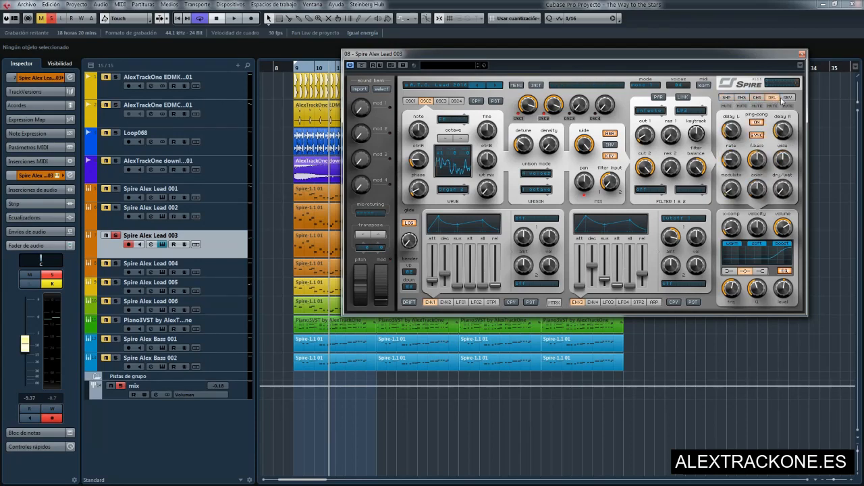
# Check the Lead 003 patch's reverb settings, listen to the soloed track, and close its synth window.
pyautogui.click(787, 98)
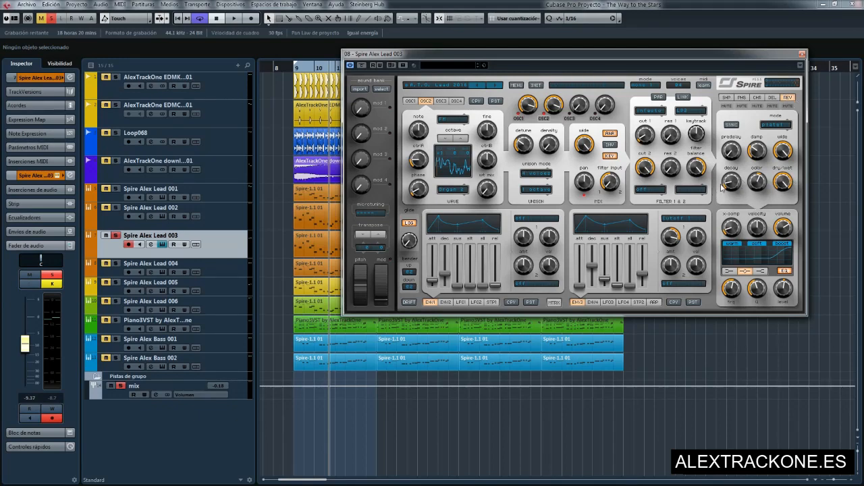
pyautogui.press('space')
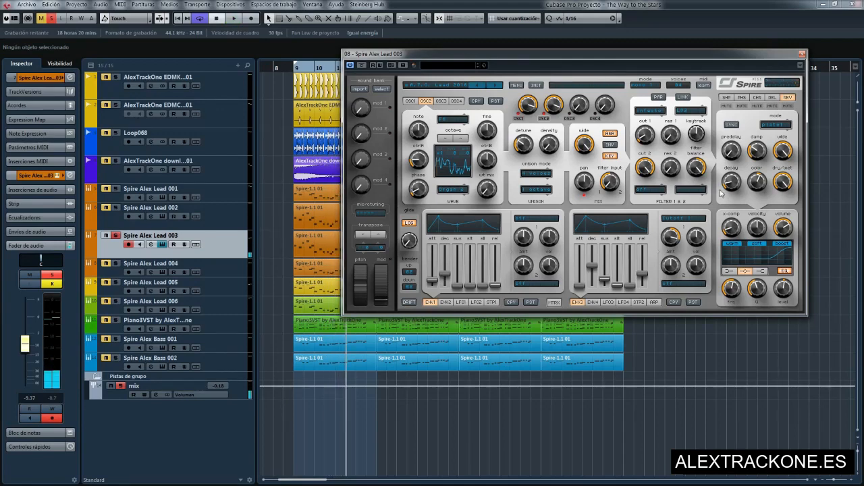
pyautogui.click(802, 53)
# Switch the solo from Spire Alex Lead 003 to Spire Alex Lead 004 and play the looped section.
pyautogui.click(118, 267)
pyautogui.click(116, 264)
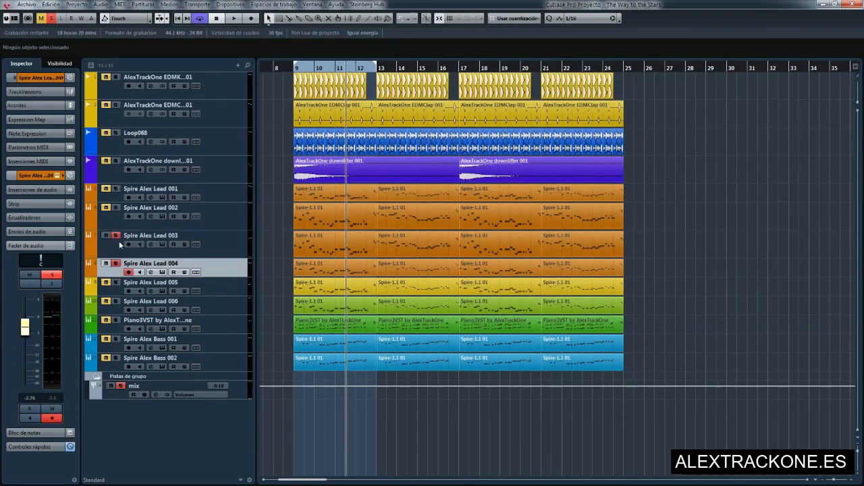
pyautogui.press('space')
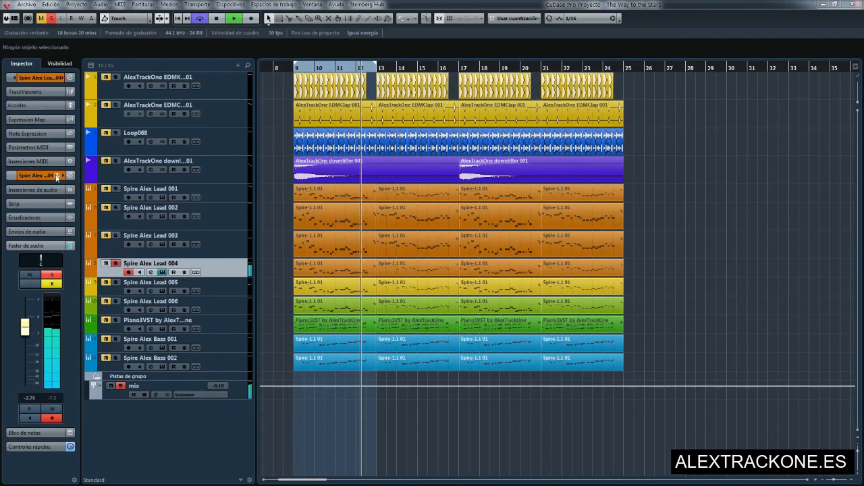
# Open the Spire Alex Lead 004 synth clear of the track list and examine oscillators 1 and 2.
pyautogui.click(58, 176)
pyautogui.moveTo(667, 118); pyautogui.dragTo(512, 81)
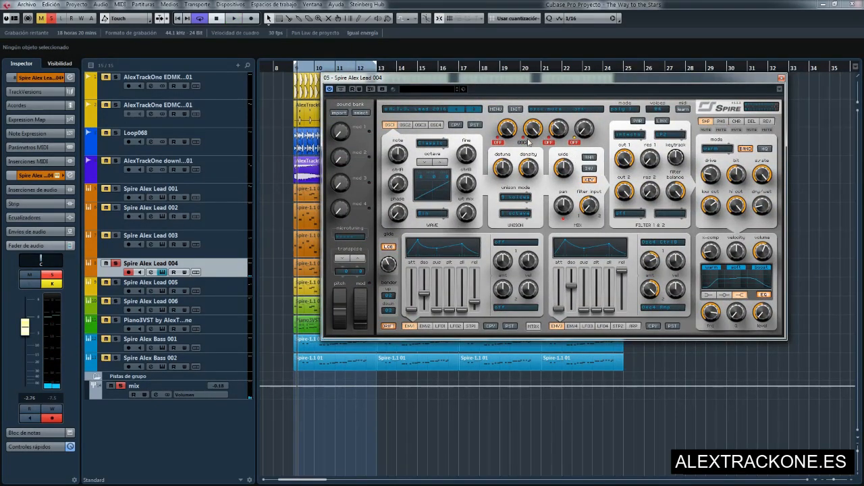
pyautogui.click(404, 125)
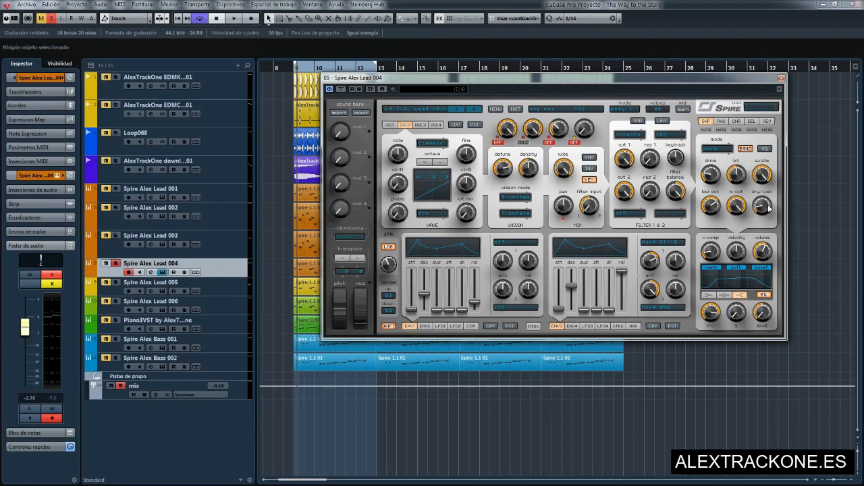
# Review the Lead 004 patch's phaser, chorus, delay and reverb settings.
pyautogui.click(720, 123)
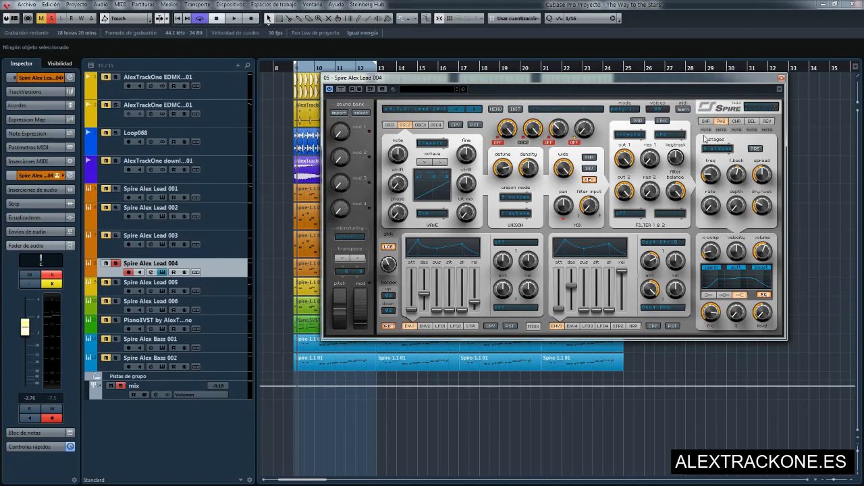
pyautogui.click(736, 123)
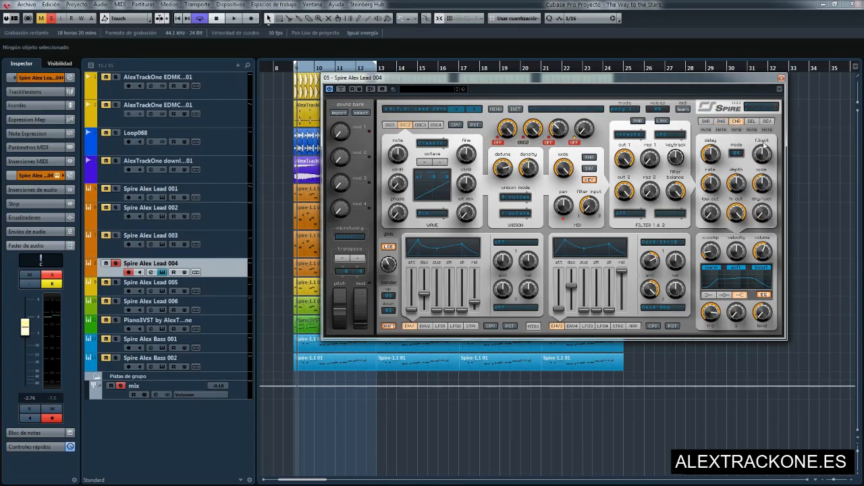
pyautogui.click(752, 121)
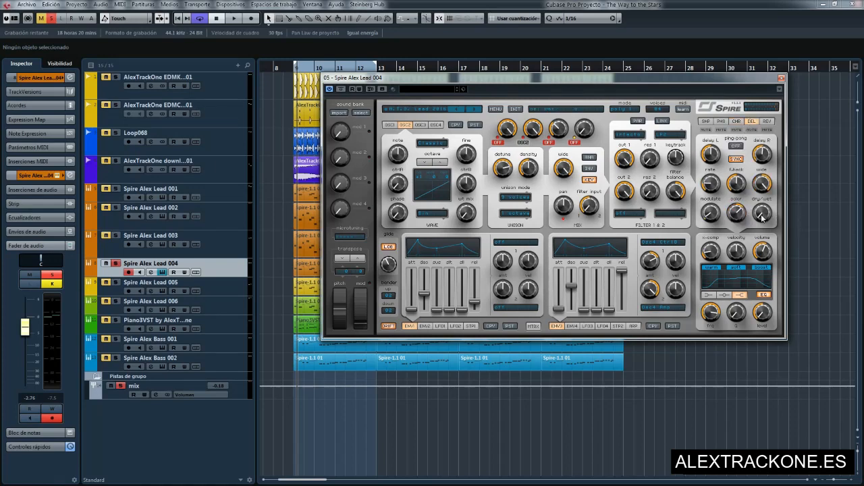
pyautogui.click(767, 122)
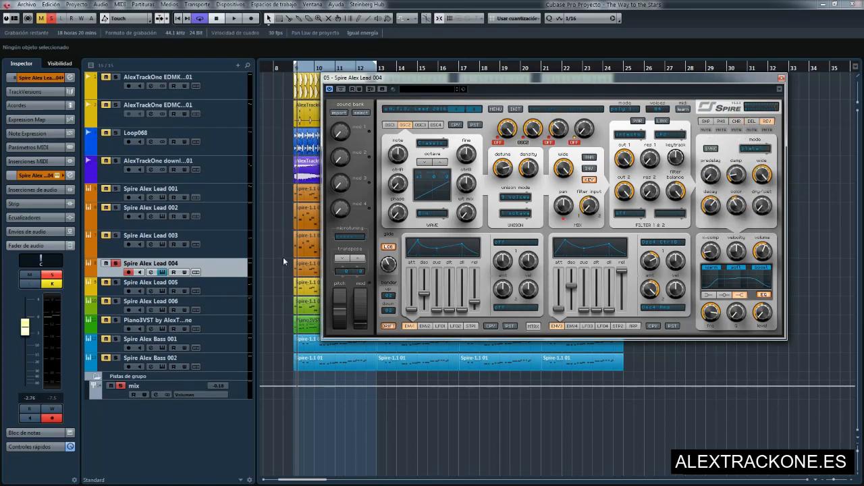
pyautogui.click(301, 247)
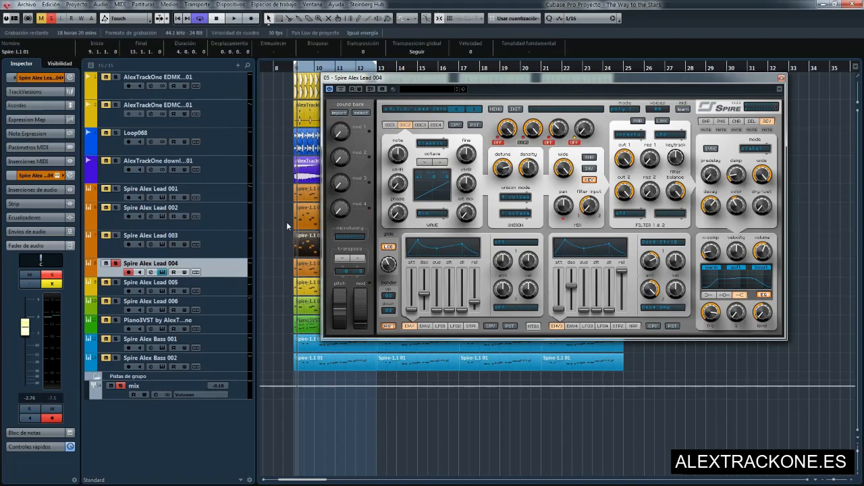
pyautogui.click(291, 239)
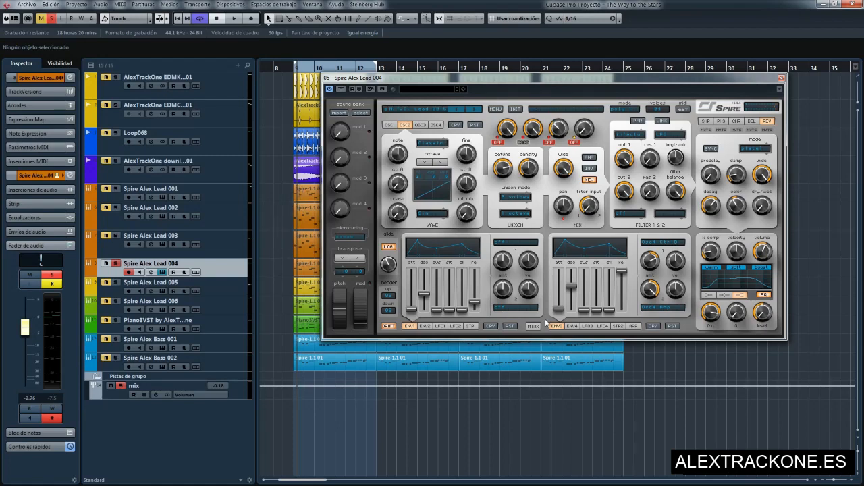
# Examine envelopes 2, 4 and 3 of the Lead 004 patch and close its synth window.
pyautogui.click(425, 326)
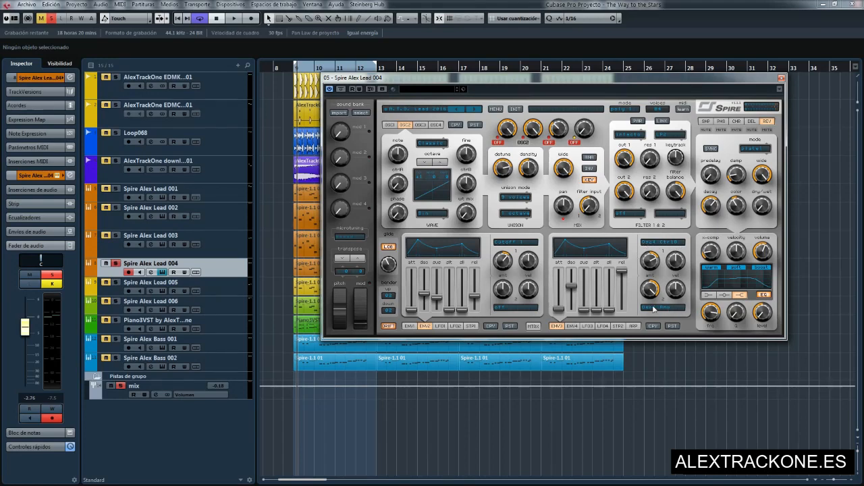
pyautogui.click(570, 326)
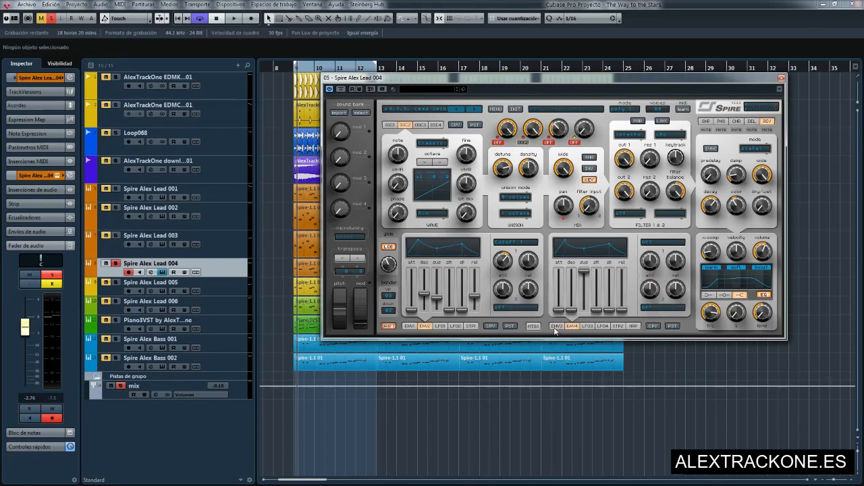
pyautogui.click(555, 327)
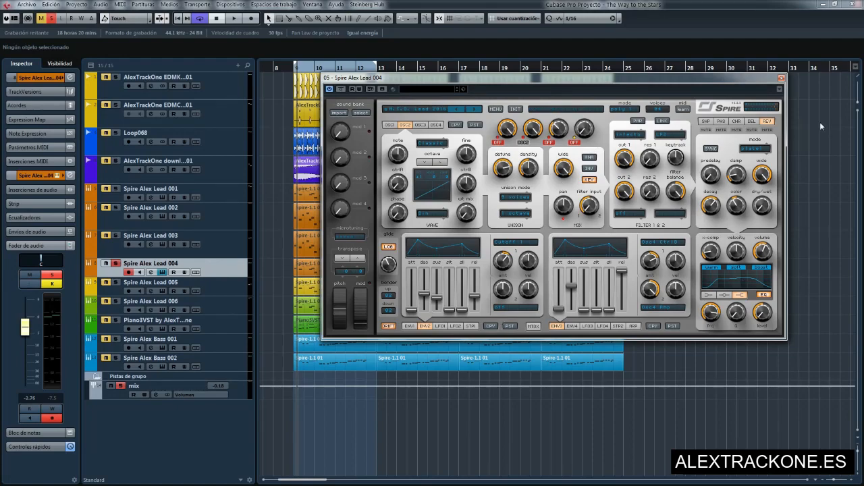
pyautogui.click(781, 79)
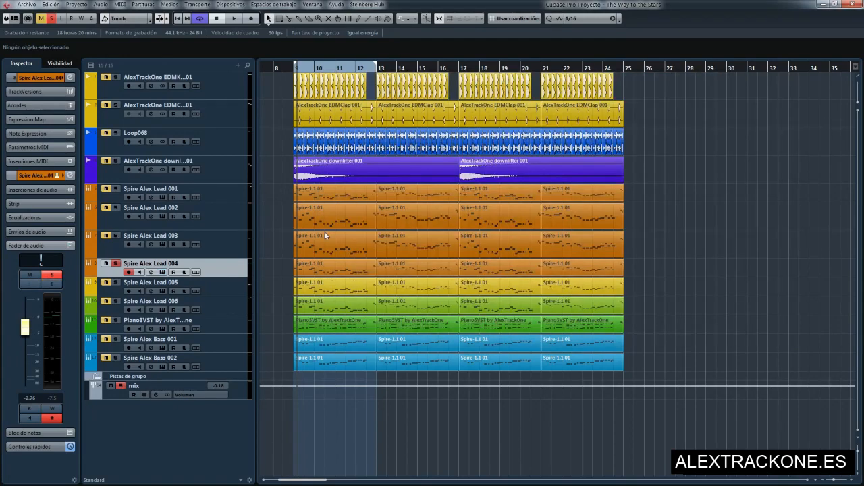
# Solo Spire Alex Lead 005 instead of Lead 004 and listen to a short stretch of the loop.
pyautogui.click(118, 284)
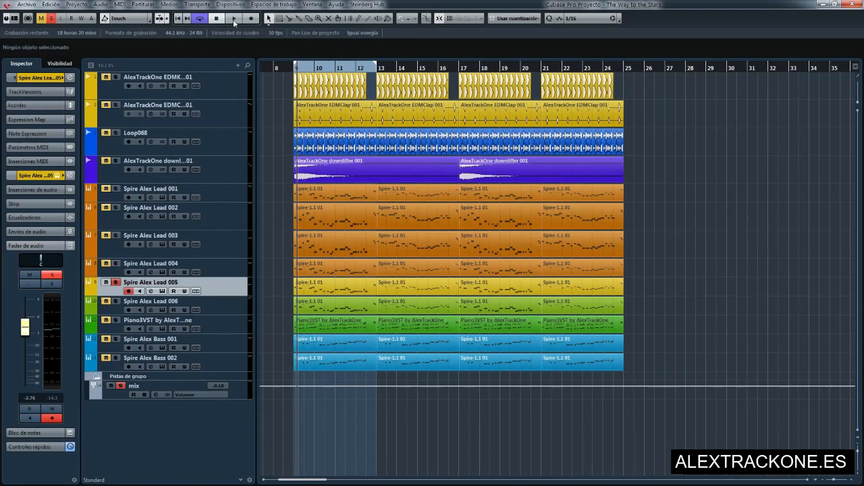
pyautogui.click(233, 19)
pyautogui.click(216, 19)
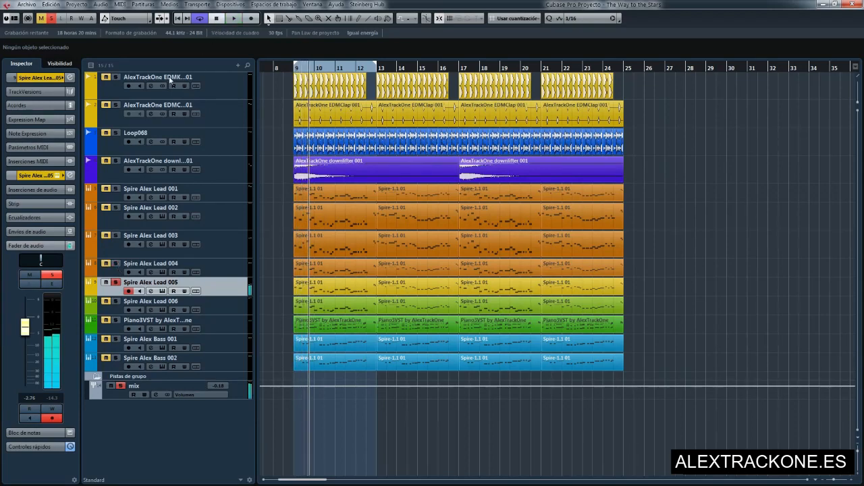
# Open the Spire Alex Lead 005 synth and compare the wave and unison settings of its four oscillators.
pyautogui.click(69, 175)
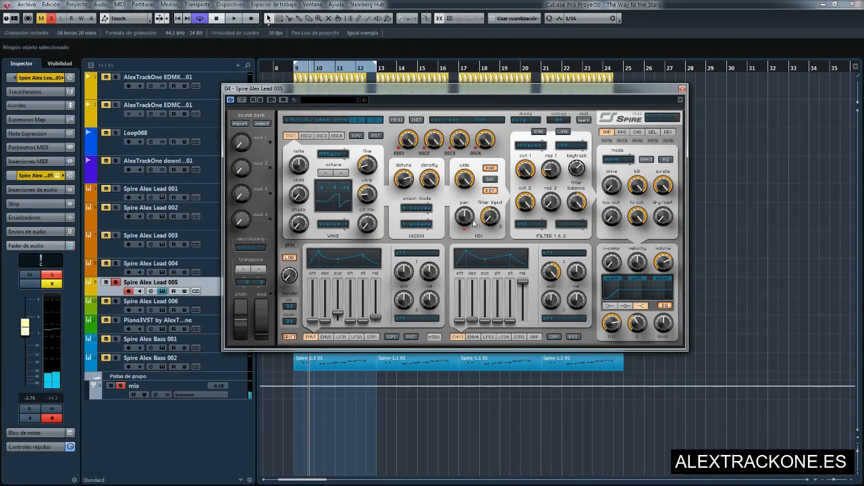
pyautogui.moveTo(450, 88); pyautogui.dragTo(517, 80)
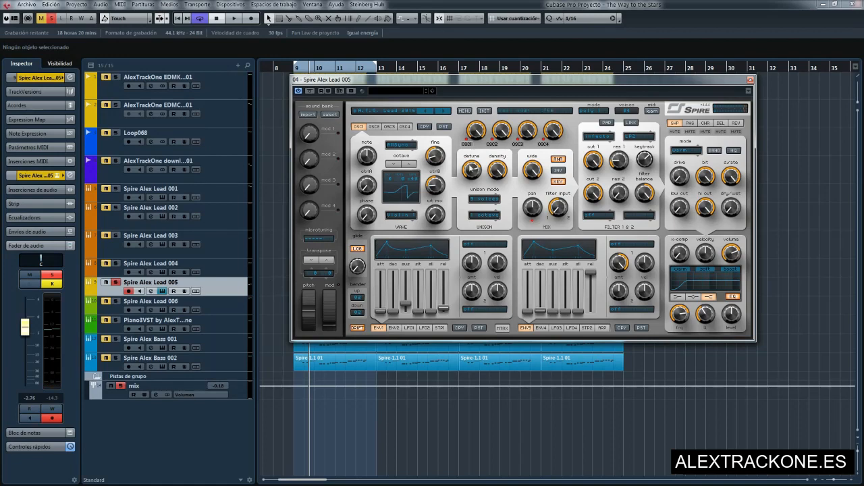
pyautogui.moveTo(506, 139)
pyautogui.moveTo(481, 174)
pyautogui.click(373, 128)
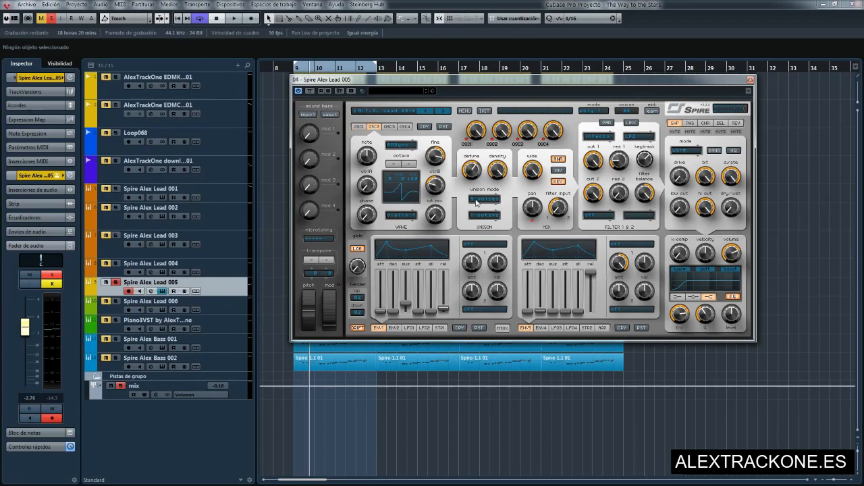
pyautogui.click(389, 131)
pyautogui.click(407, 130)
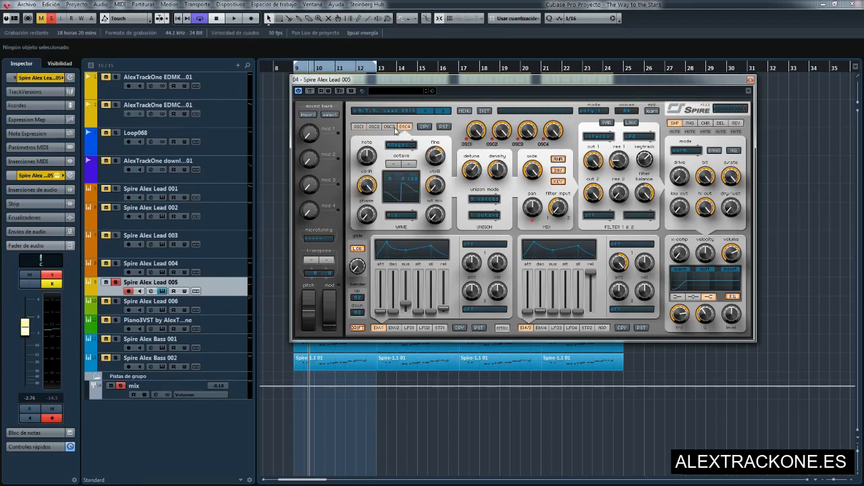
pyautogui.click(395, 130)
pyautogui.click(376, 129)
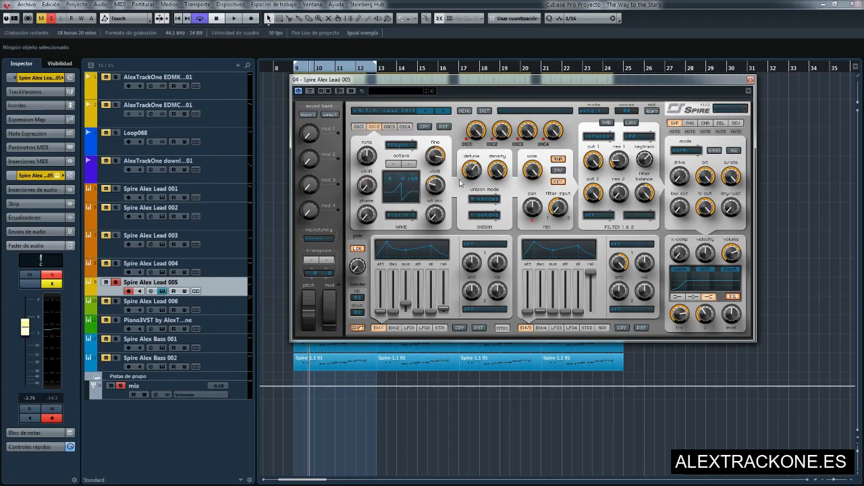
pyautogui.click(406, 128)
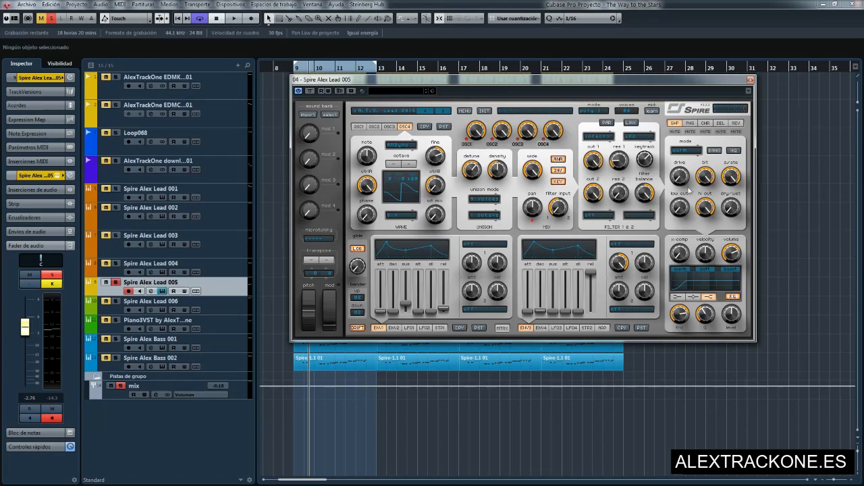
# Review the Lead 005 patch's phaser, chorus, delay and reverb settings.
pyautogui.click(689, 123)
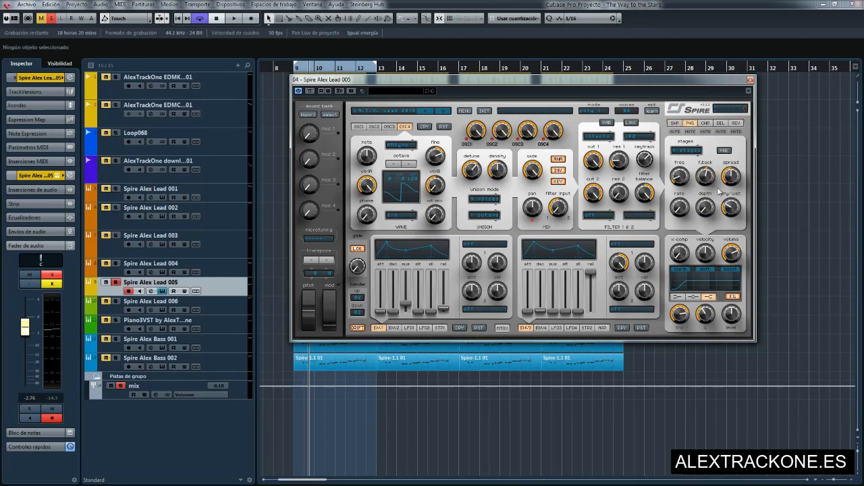
pyautogui.click(709, 124)
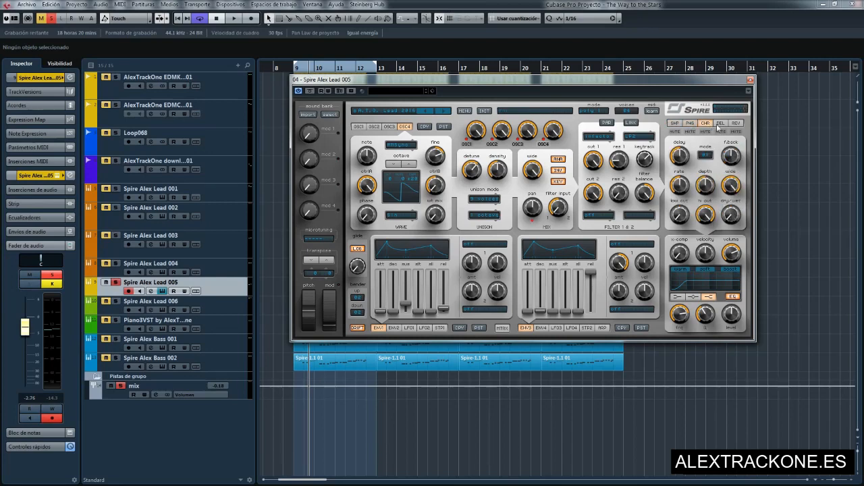
pyautogui.click(720, 124)
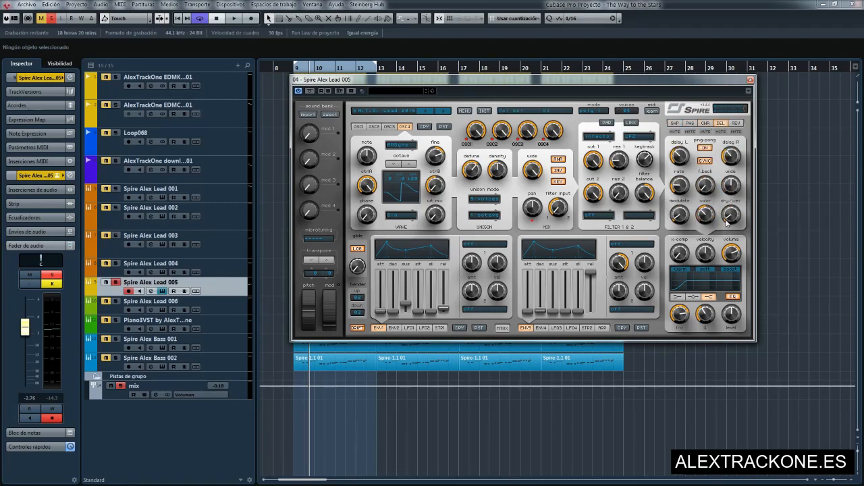
pyautogui.click(736, 124)
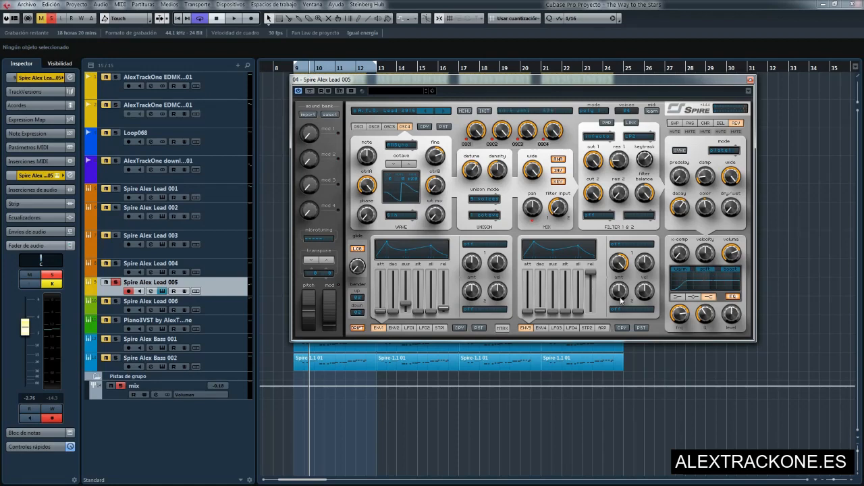
# Examine envelopes 2 and 4 of the Lead 005 patch and close its synth window.
pyautogui.click(393, 329)
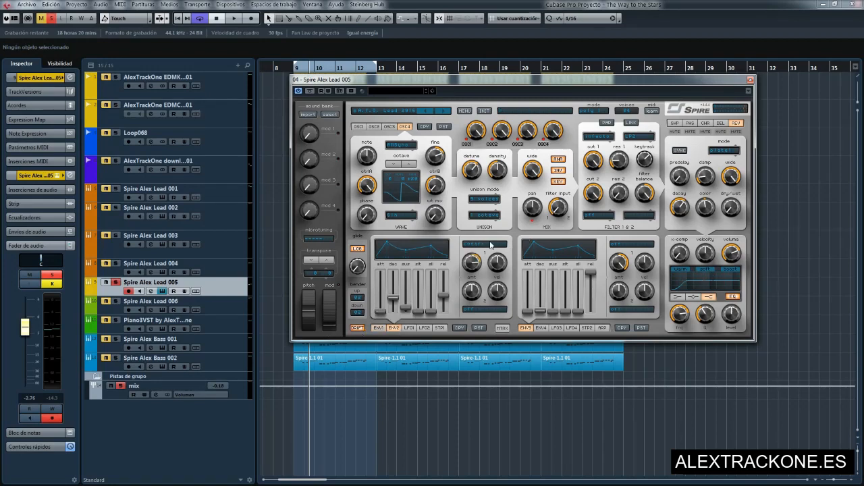
pyautogui.click(540, 328)
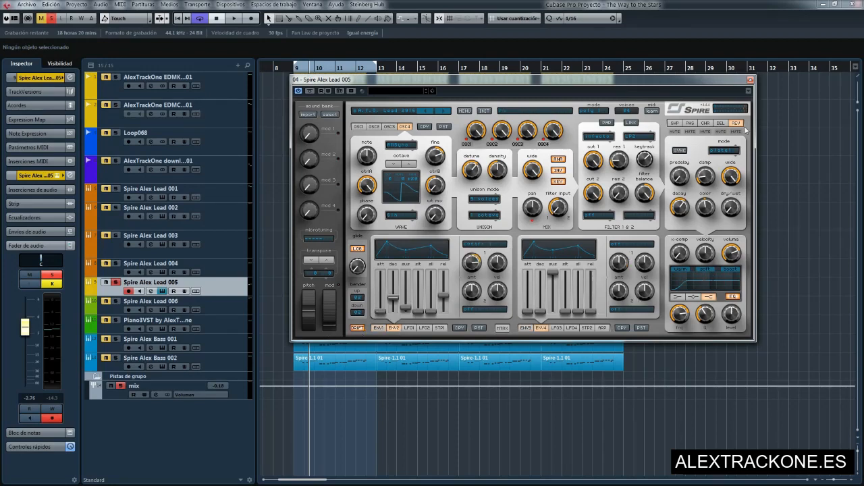
pyautogui.click(750, 80)
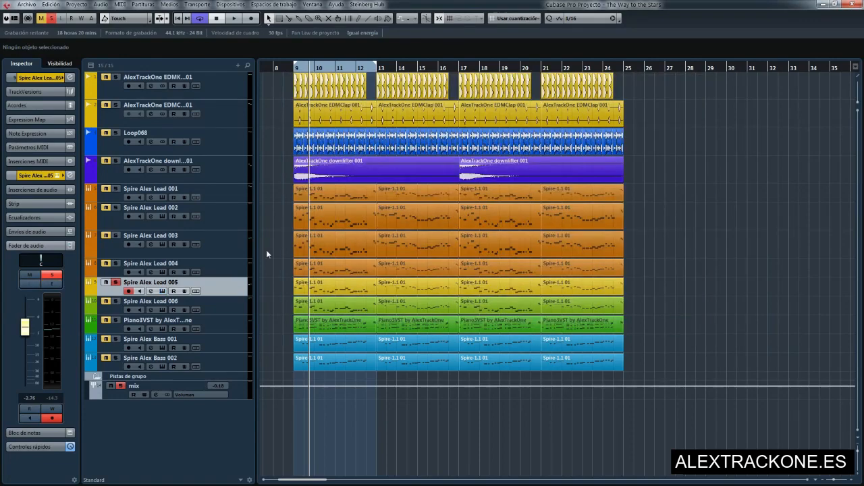
# Solo Spire Alex Lead 006, open its synth and compare the wave and unison settings of its four oscillators.
pyautogui.click(115, 309)
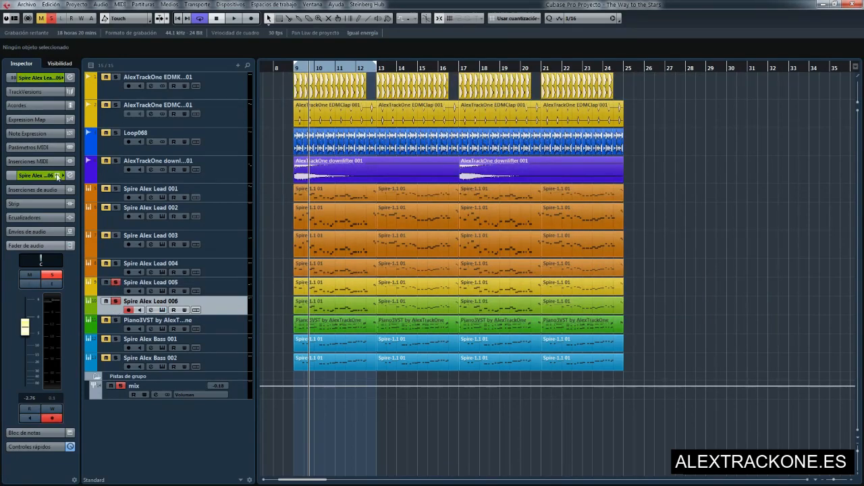
pyautogui.click(59, 175)
pyautogui.moveTo(452, 95); pyautogui.dragTo(475, 86)
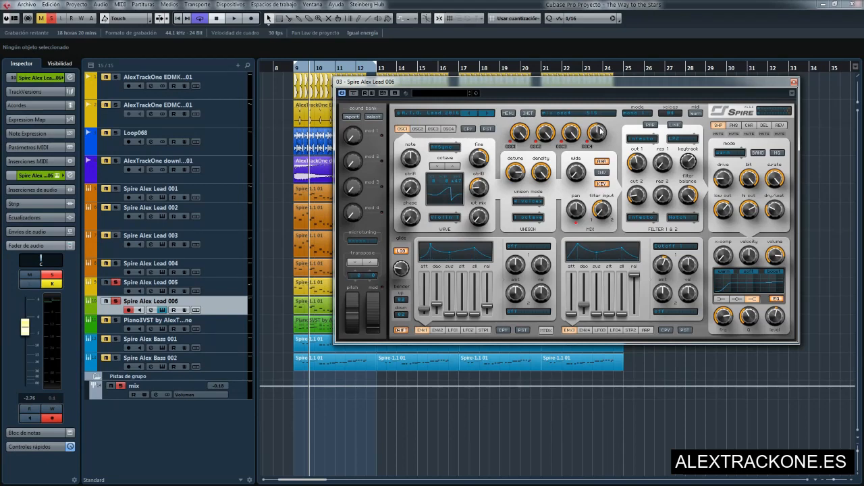
pyautogui.click(418, 129)
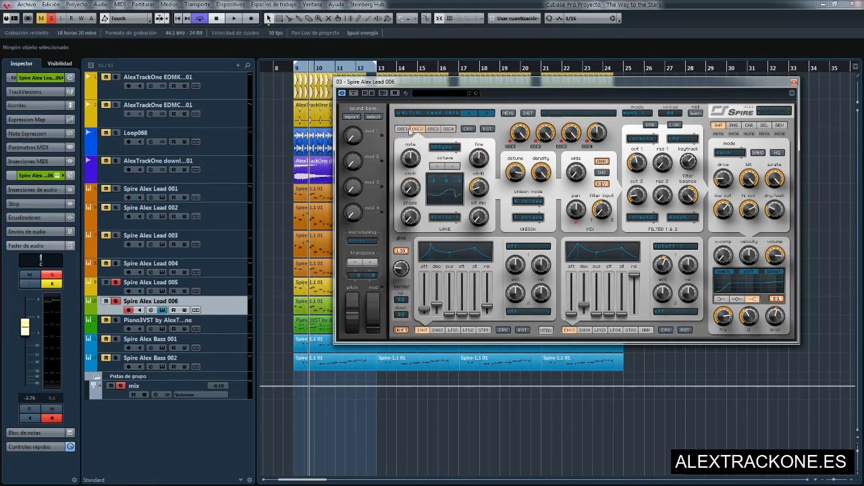
pyautogui.click(448, 129)
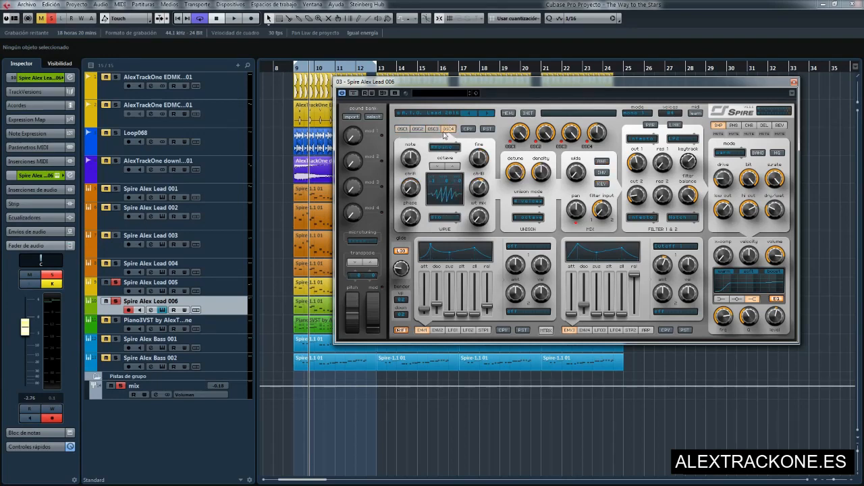
pyautogui.click(432, 129)
pyautogui.click(417, 129)
pyautogui.click(402, 129)
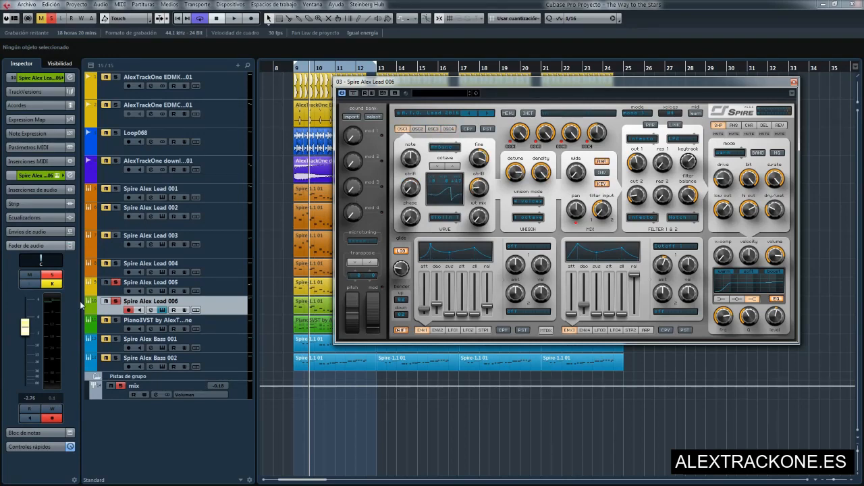
# Listen to Spire Alex Lead 006 on its own and check which waveform type oscillator 1 uses.
pyautogui.press('space')
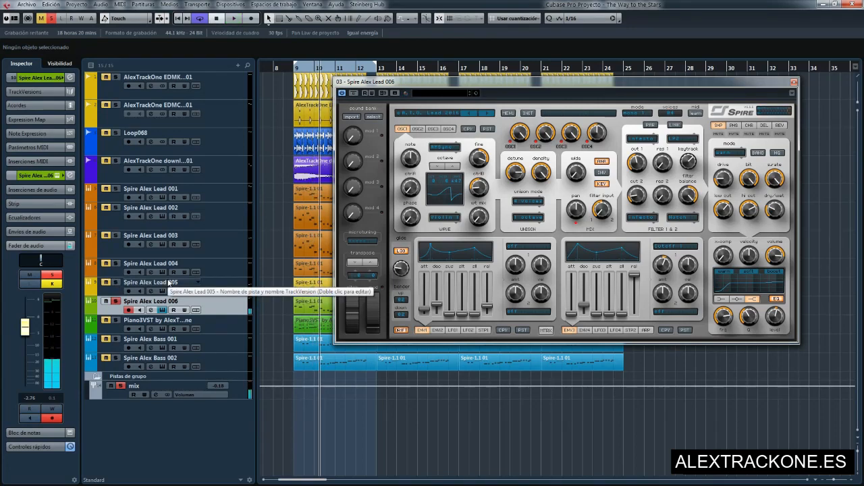
pyautogui.click(444, 146)
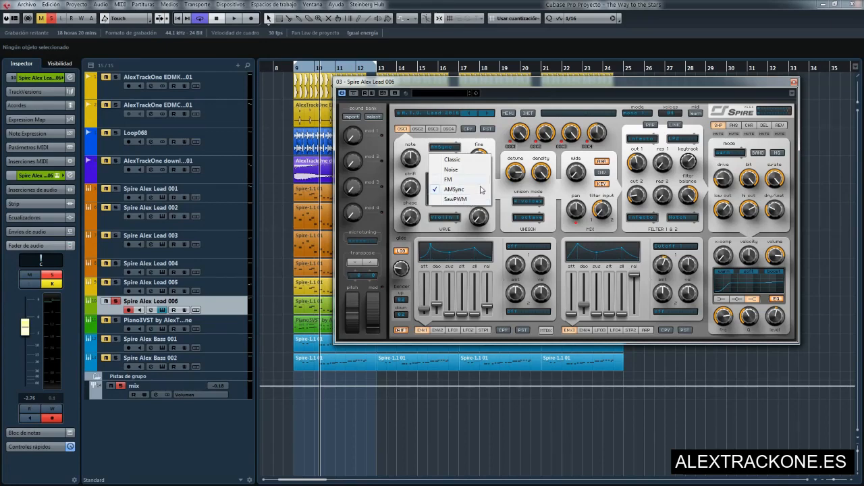
pyautogui.click(540, 81)
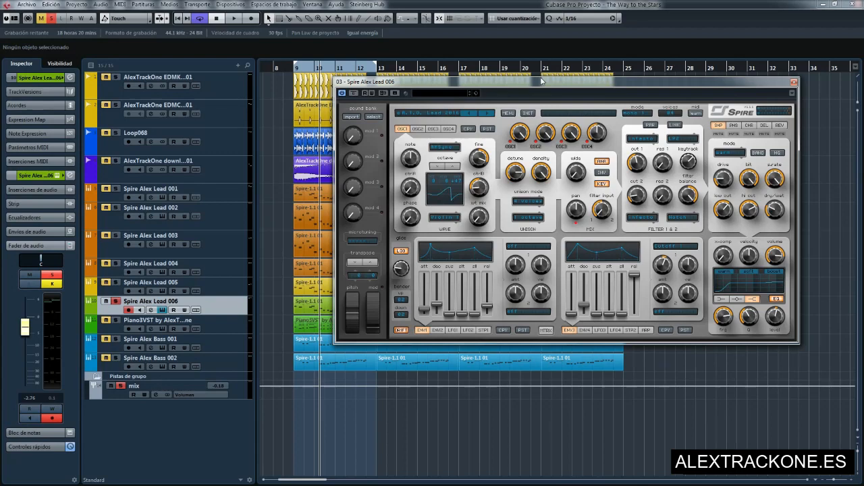
# Go through the Lead 006 patch's four oscillators again, examining how their waves and mix options differ.
pyautogui.click(418, 128)
pyautogui.click(433, 129)
pyautogui.click(448, 128)
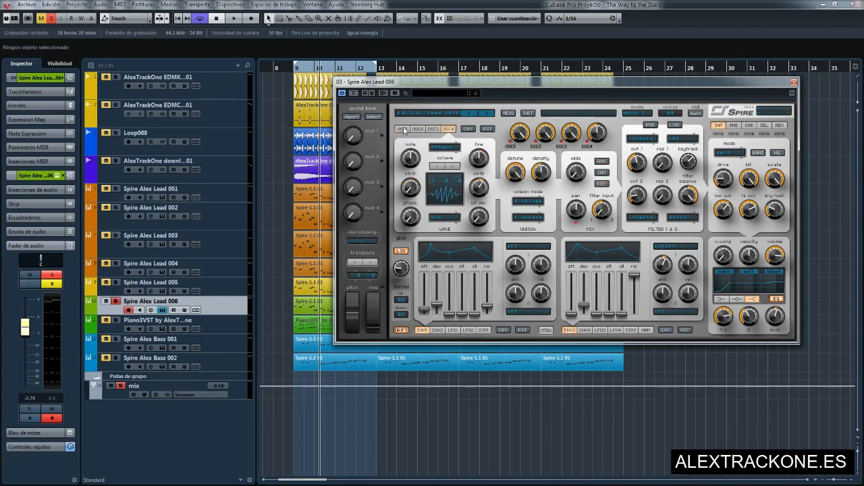
pyautogui.click(402, 128)
pyautogui.click(418, 128)
pyautogui.click(433, 128)
pyautogui.click(448, 129)
pyautogui.click(433, 128)
pyautogui.click(418, 128)
pyautogui.click(402, 129)
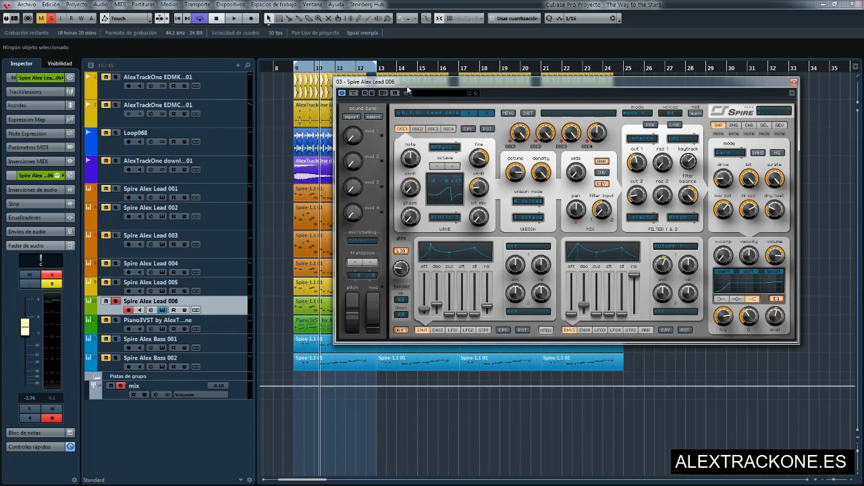
pyautogui.moveTo(407, 87); pyautogui.dragTo(453, 89)
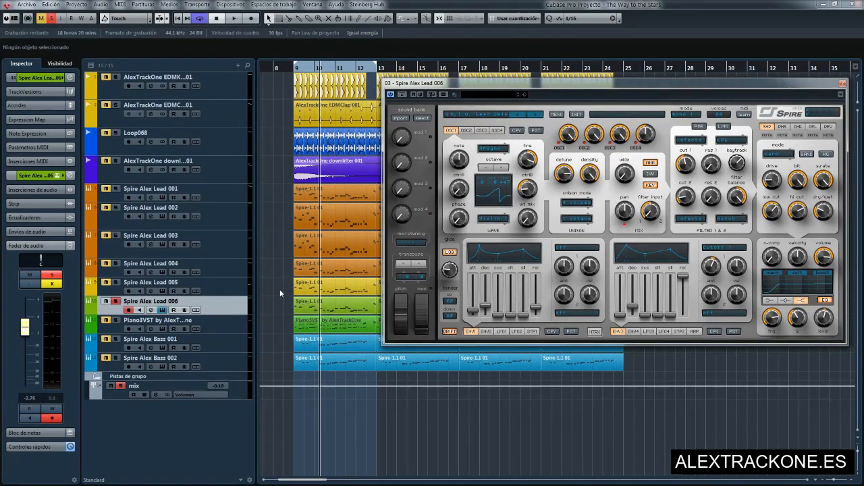
pyautogui.moveTo(282, 290); pyautogui.dragTo(283, 247)
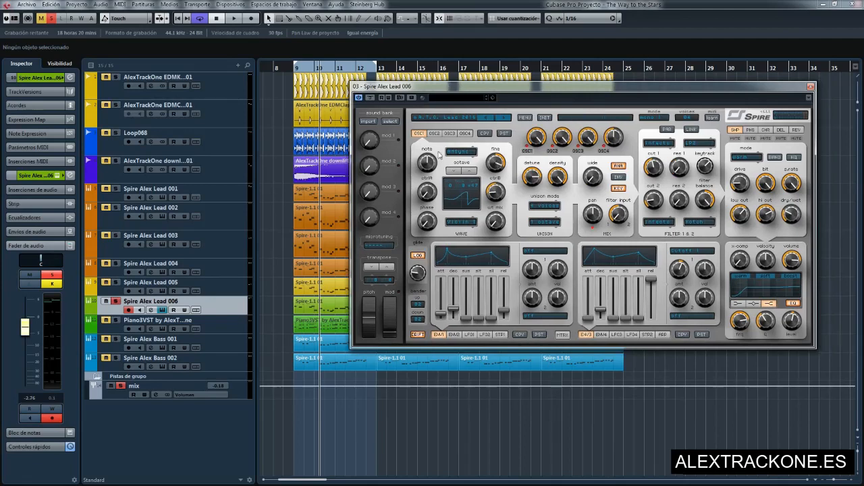
pyautogui.click(465, 133)
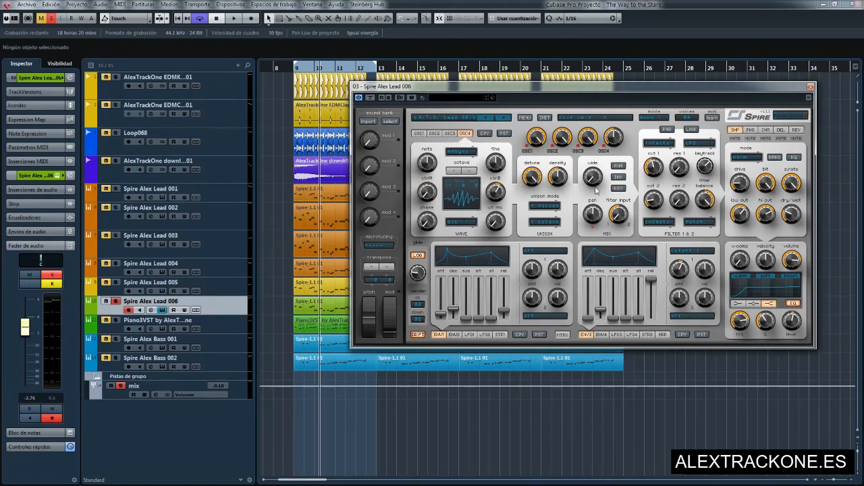
# Solo the EDM kick track together with Spire Alex Lead 006 and listen to the loop.
pyautogui.click(316, 305)
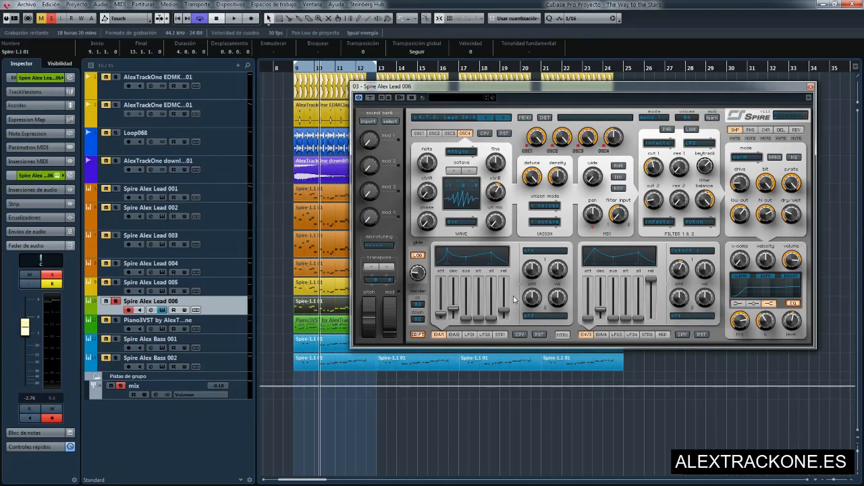
pyautogui.click(115, 77)
pyautogui.press('space')
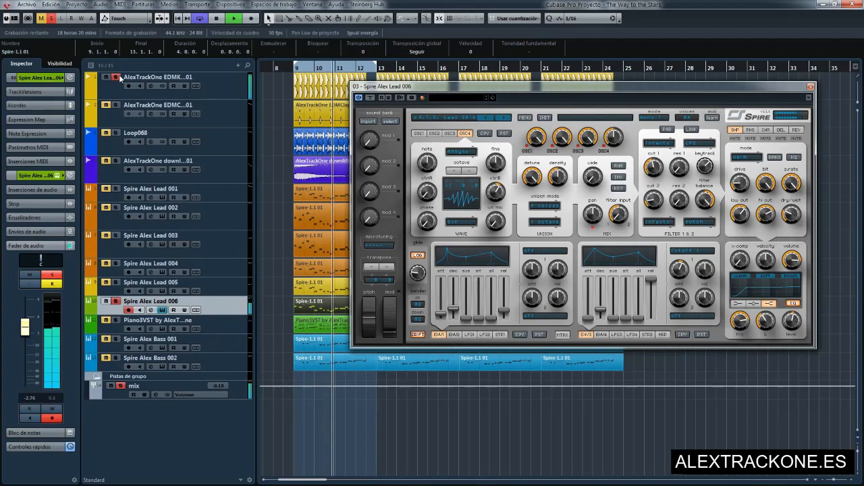
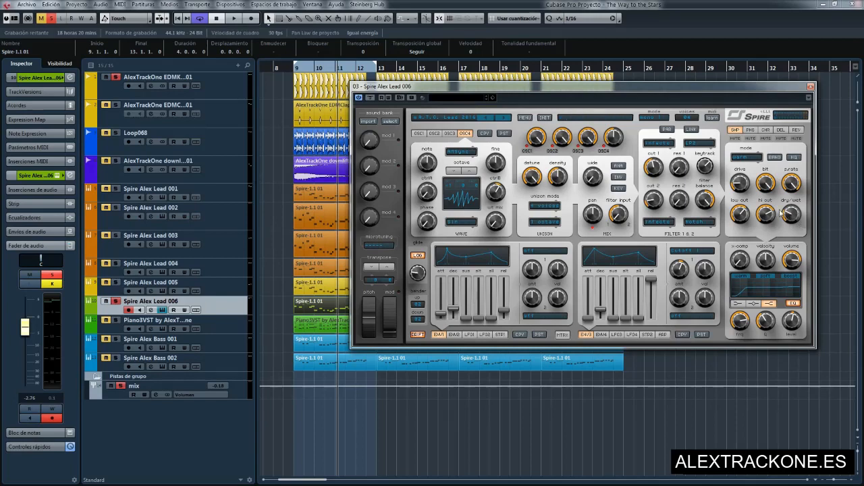
# Review the phaser, chorus, delay and reverb settings of the Lead 006 patch.
pyautogui.click(752, 130)
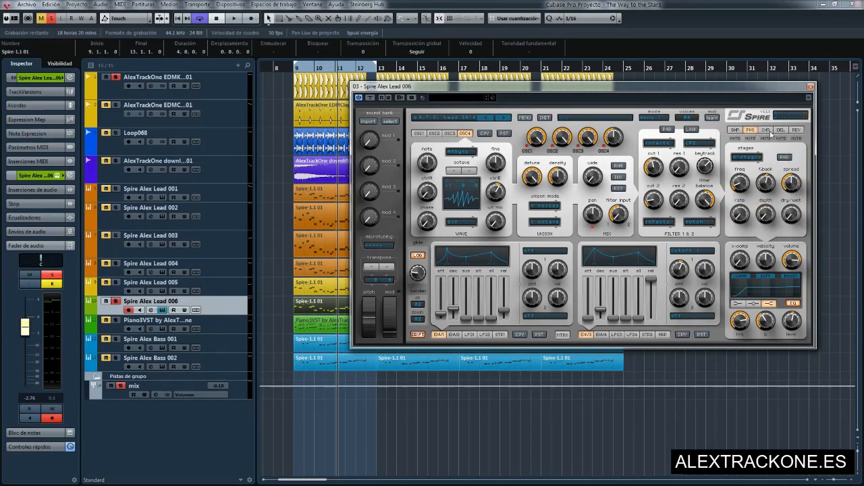
pyautogui.click(768, 131)
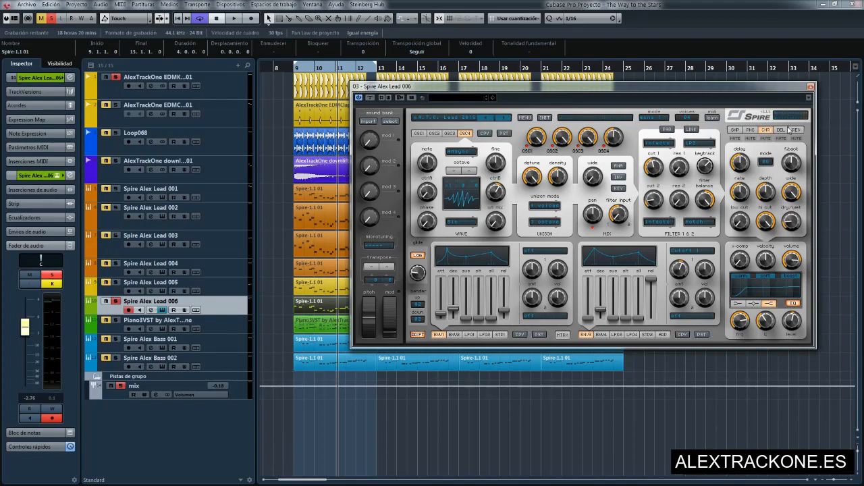
pyautogui.click(777, 131)
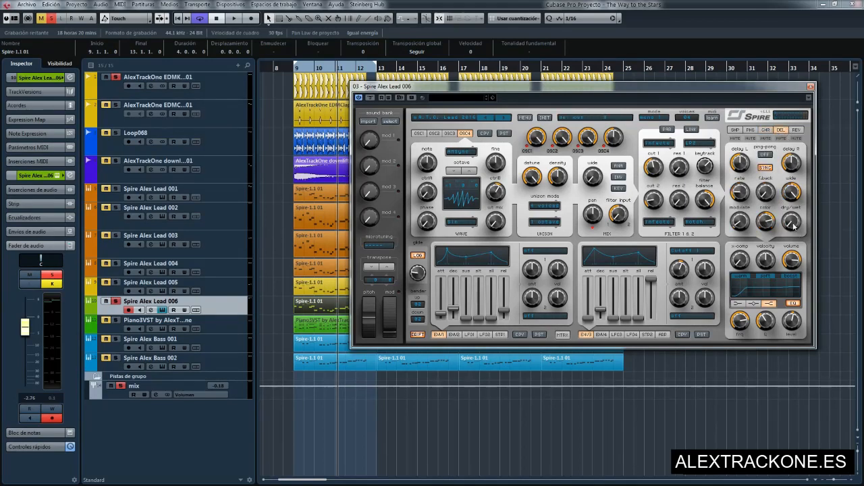
pyautogui.click(799, 131)
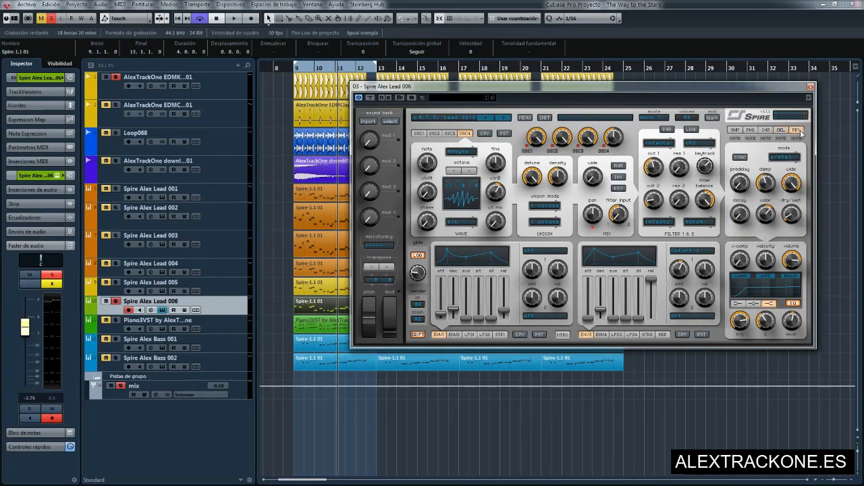
# Examine the Lead 006 patch's chorus and its dry/wet amount with the loop playing, and close the synth window.
pyautogui.click(764, 131)
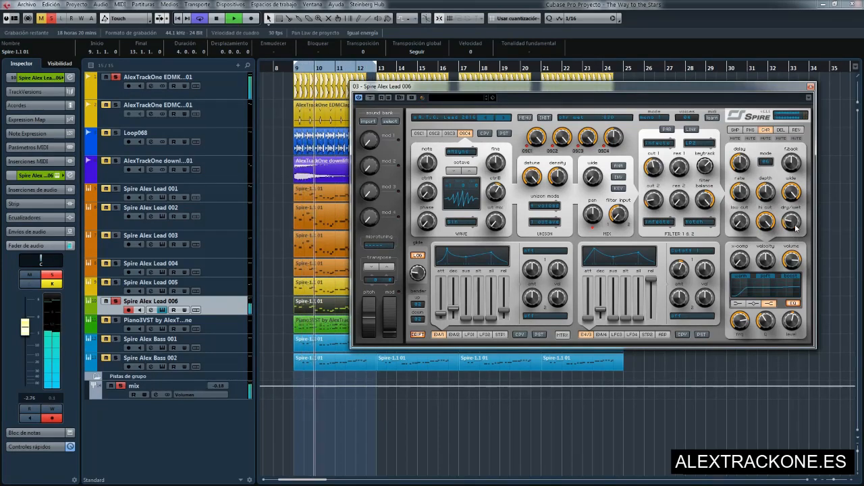
pyautogui.press('space')
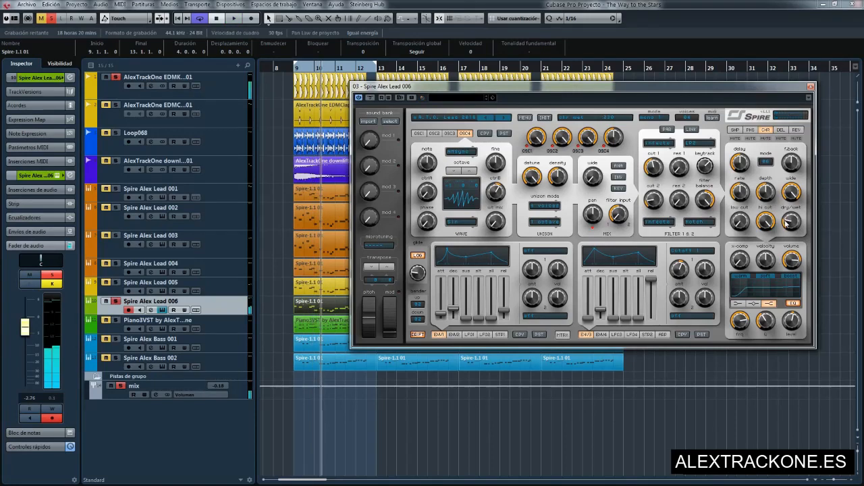
pyautogui.moveTo(789, 223); pyautogui.dragTo(794, 225)
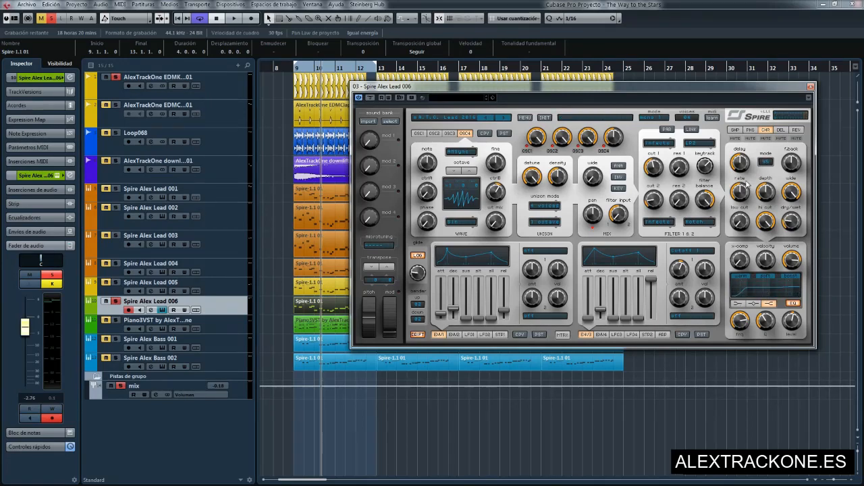
pyautogui.click(812, 86)
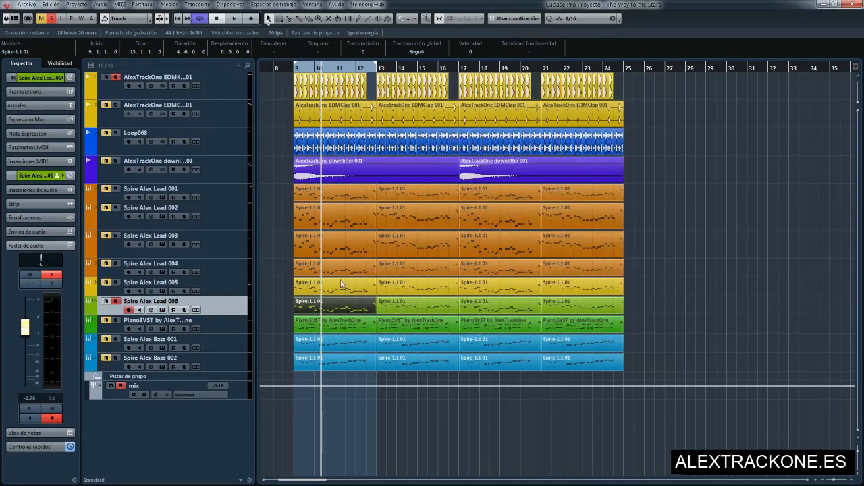
# Solo Spire Alex Leads 001 through 006 together with the kick and listen to a short stretch of the loop.
pyautogui.keyDown('shift'); pyautogui.click(111, 198); pyautogui.keyUp('shift')
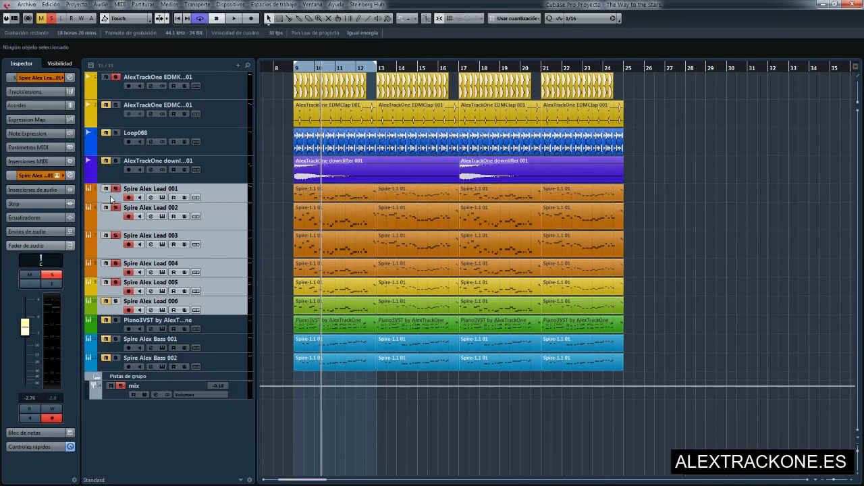
pyautogui.click(118, 302)
pyautogui.press('space')
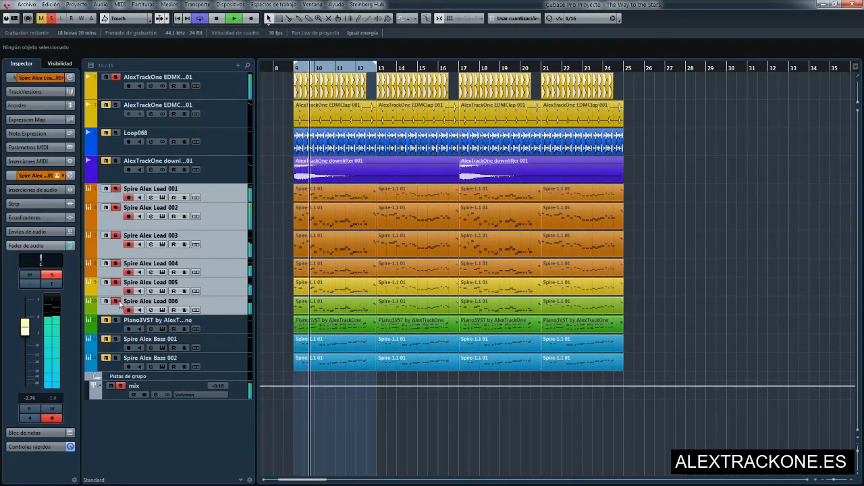
pyautogui.press('space')
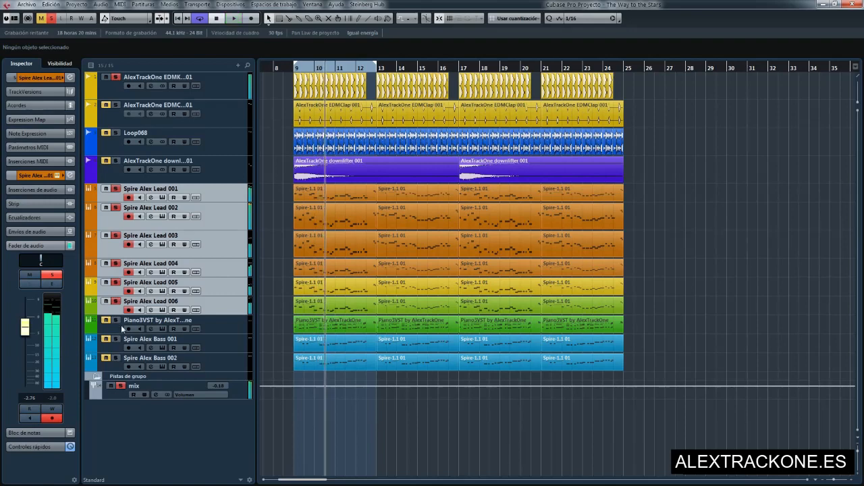
# Clear all solos, listen to the full arrangement from the loop start and return the playhead there.
pyautogui.click(51, 18)
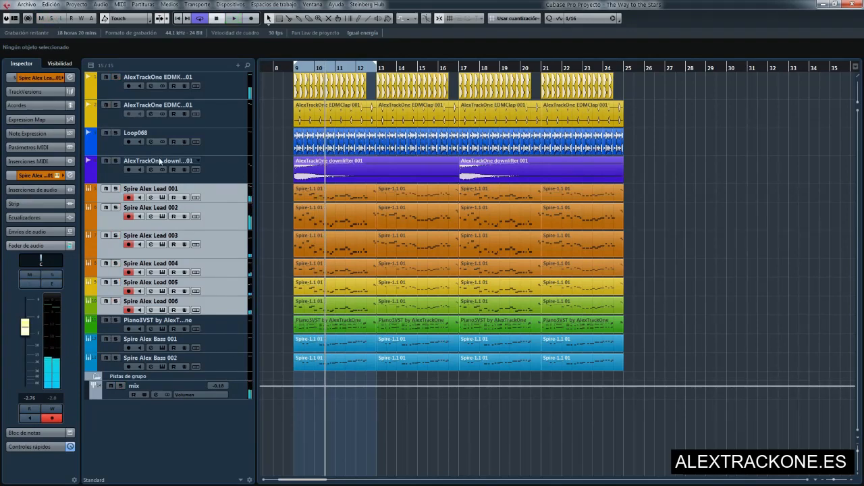
pyautogui.press('KP_0')
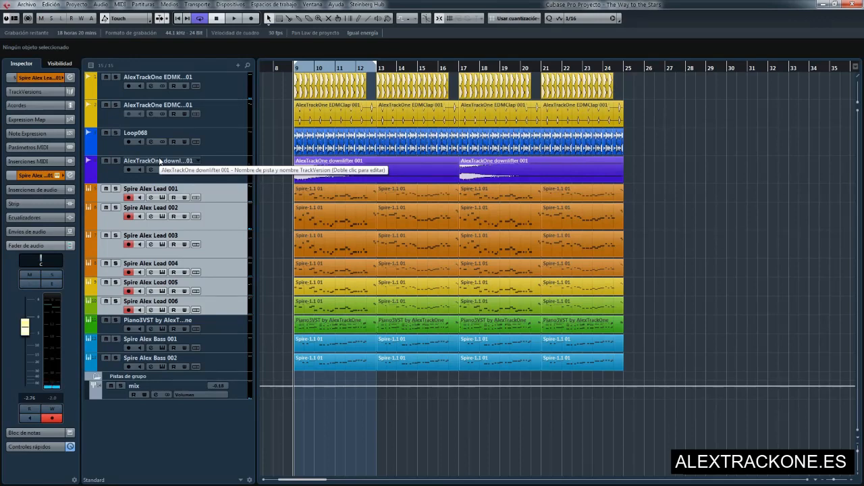
pyautogui.press('space')
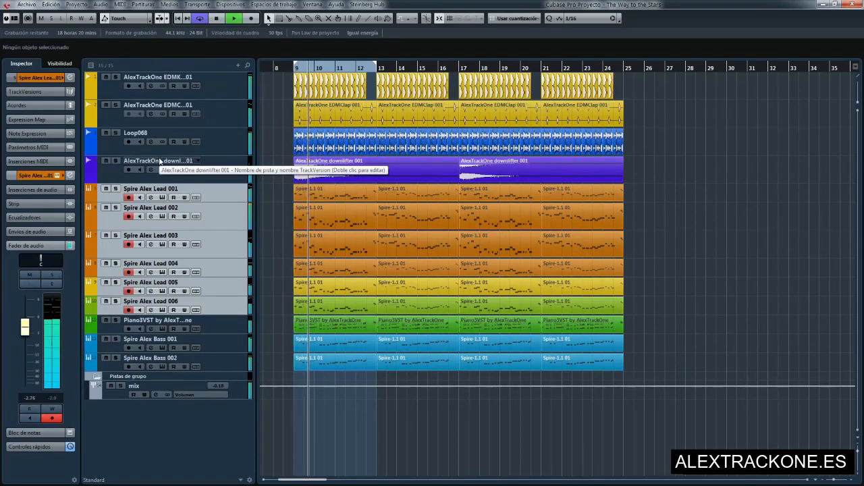
pyautogui.click(272, 173)
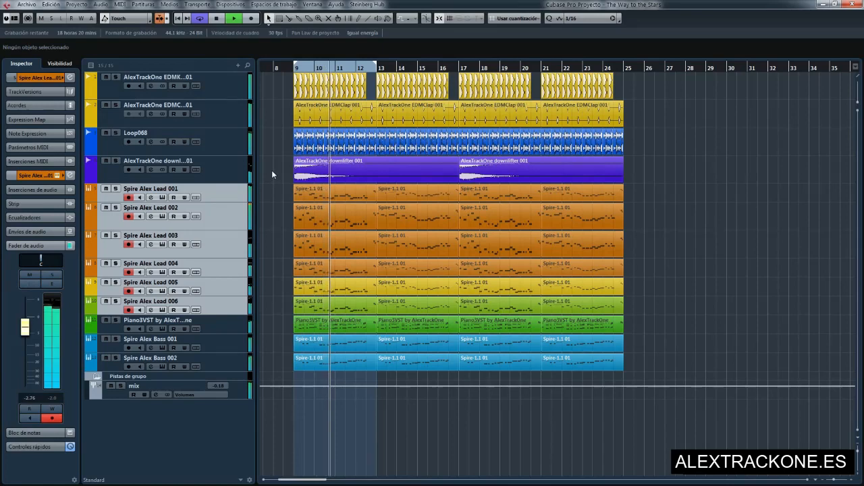
pyautogui.press('space')
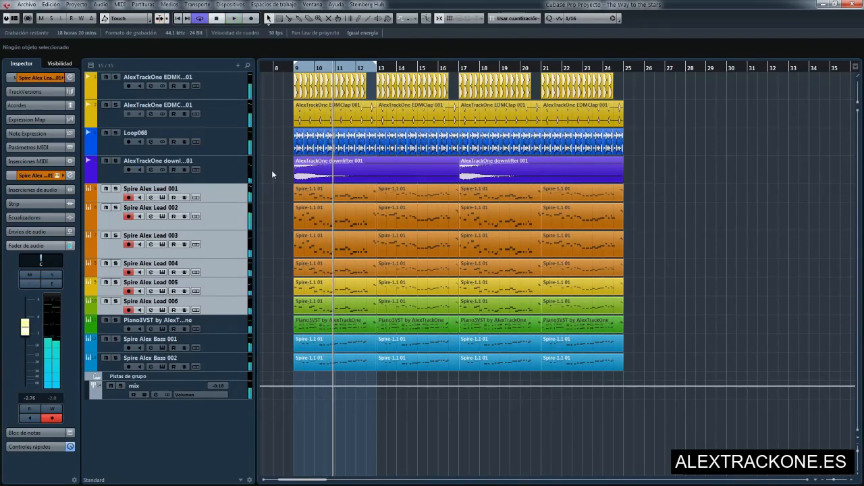
pyautogui.press('KP_0')
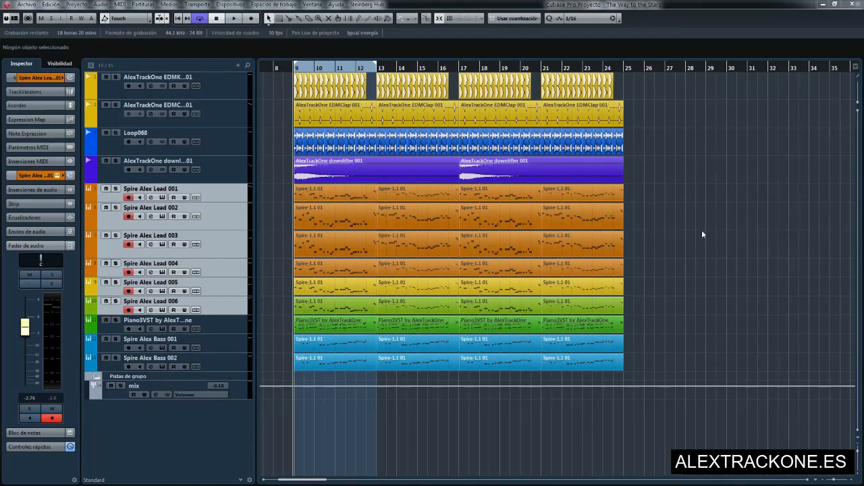
# Open the MixConsole and solo the mix group channel.
pyautogui.press('F3')
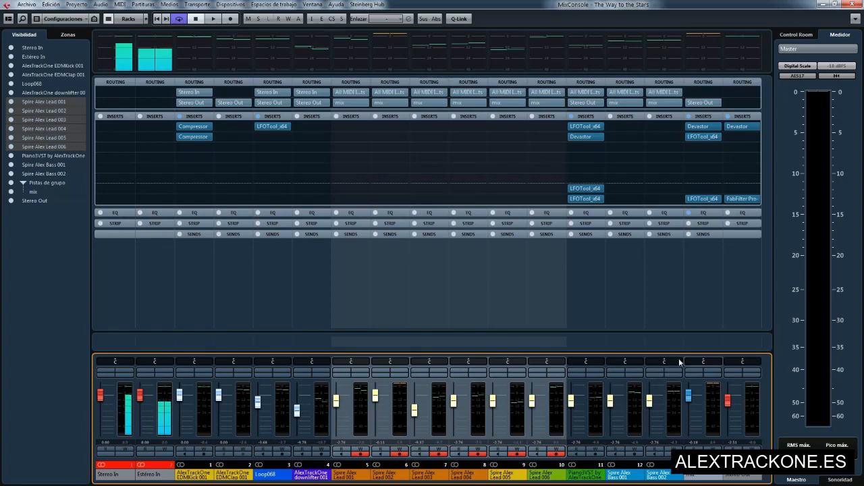
pyautogui.click(714, 371)
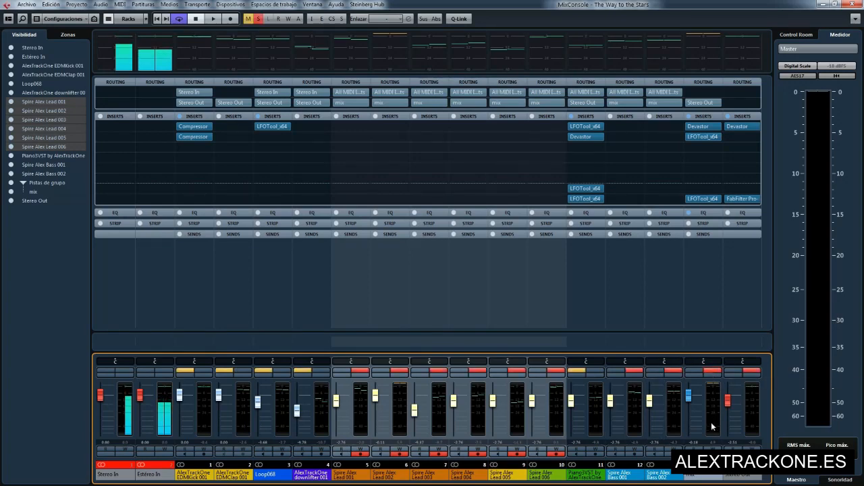
# Listen to the mix group alone and with the kick soloed alongside it, then stop playback and unsolo the kick.
pyautogui.press('space')
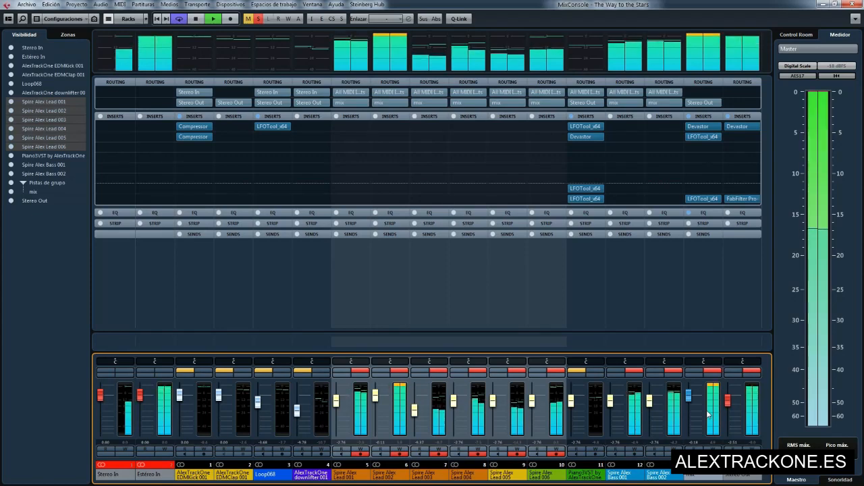
pyautogui.press('space')
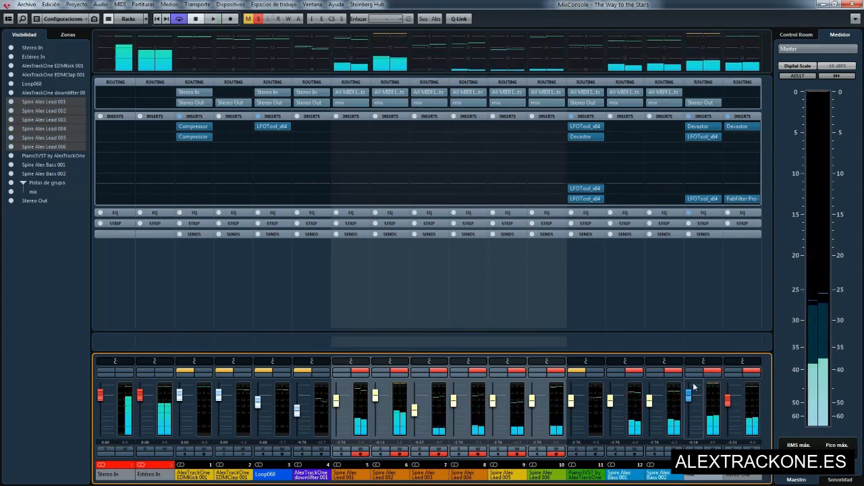
pyautogui.click(203, 371)
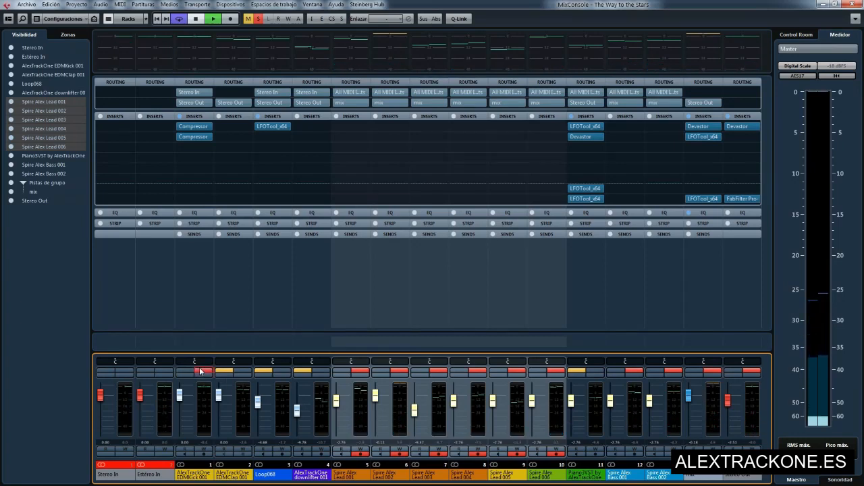
pyautogui.press('space')
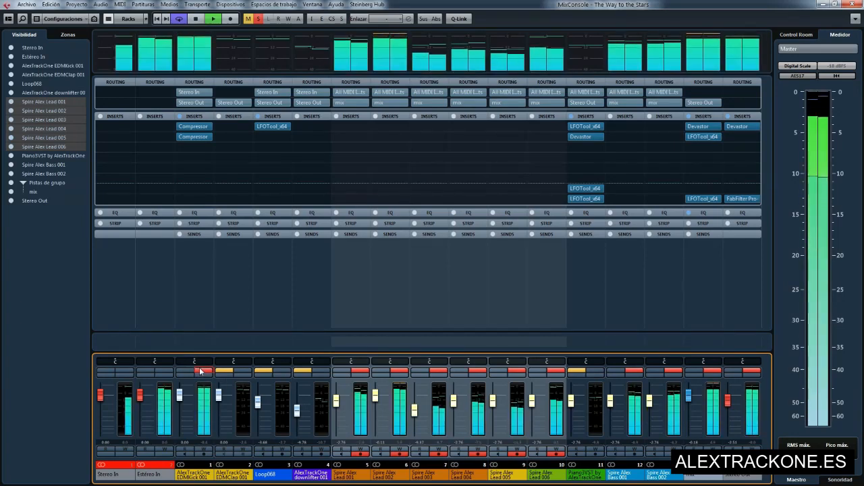
pyautogui.press('space')
pyautogui.click(203, 371)
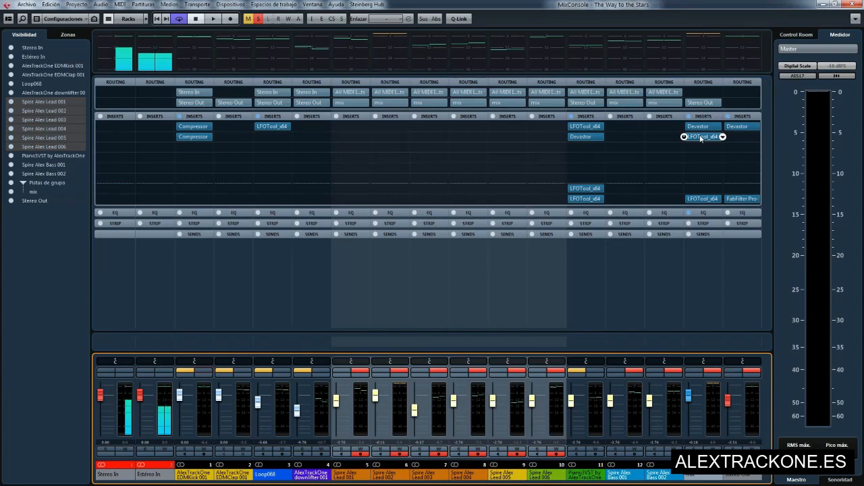
# Compare the volume curves of the mix group's two LFOTool inserts, slots 2 and 8, one above the other, and close both.
pyautogui.moveTo(701, 139)
pyautogui.mouseDown()
pyautogui.moveTo(696, 130)
pyautogui.moveTo(710, 168)
pyautogui.moveTo(717, 141)
pyautogui.mouseUp()
pyautogui.click(701, 137)
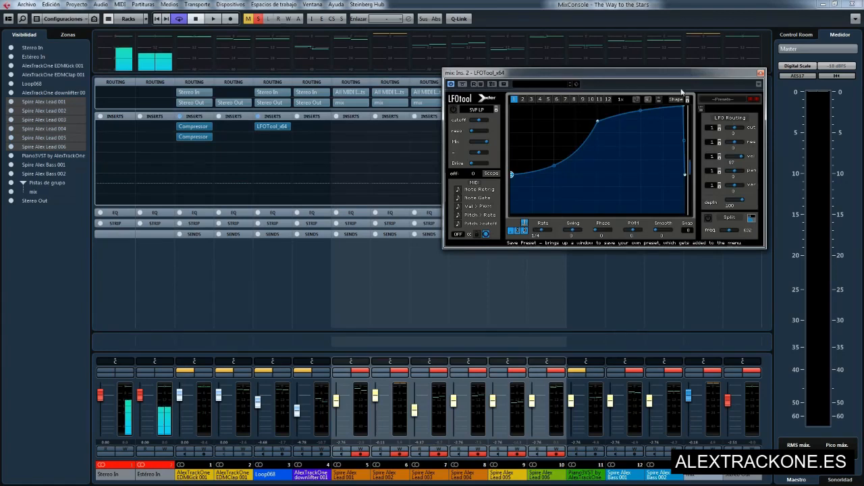
pyautogui.moveTo(681, 75); pyautogui.dragTo(508, 61)
pyautogui.click(702, 199)
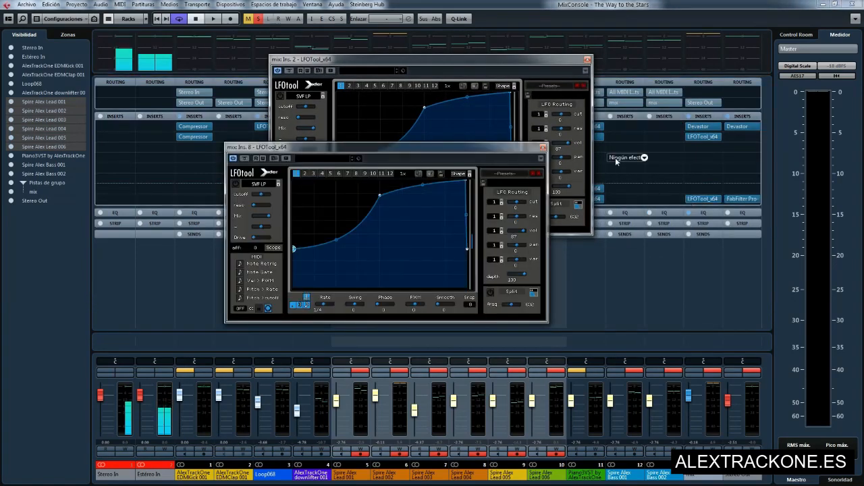
pyautogui.click(487, 142)
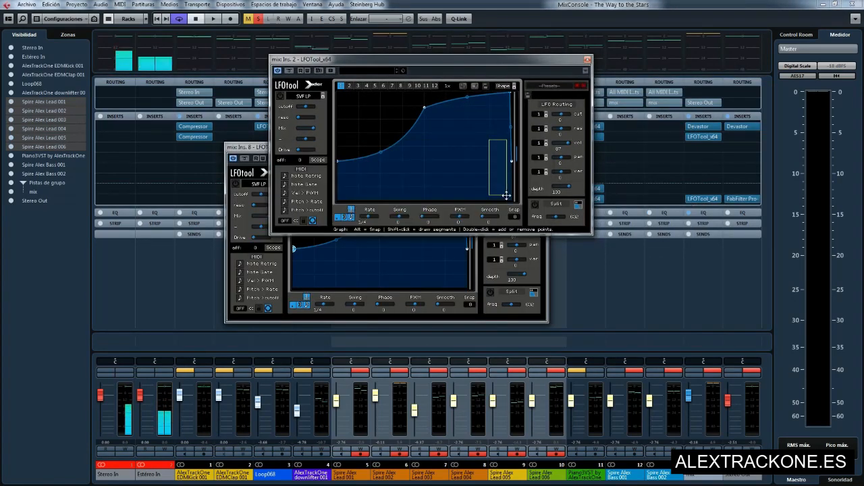
pyautogui.moveTo(251, 147); pyautogui.dragTo(292, 251)
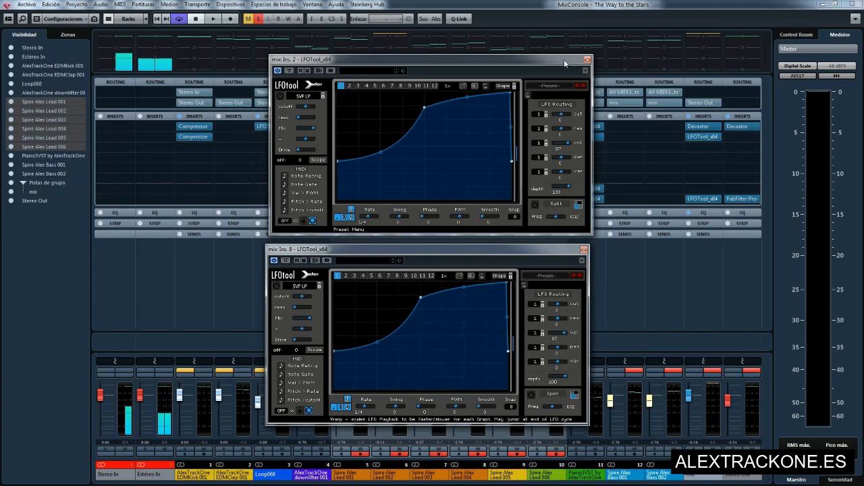
pyautogui.click(586, 59)
pyautogui.click(584, 250)
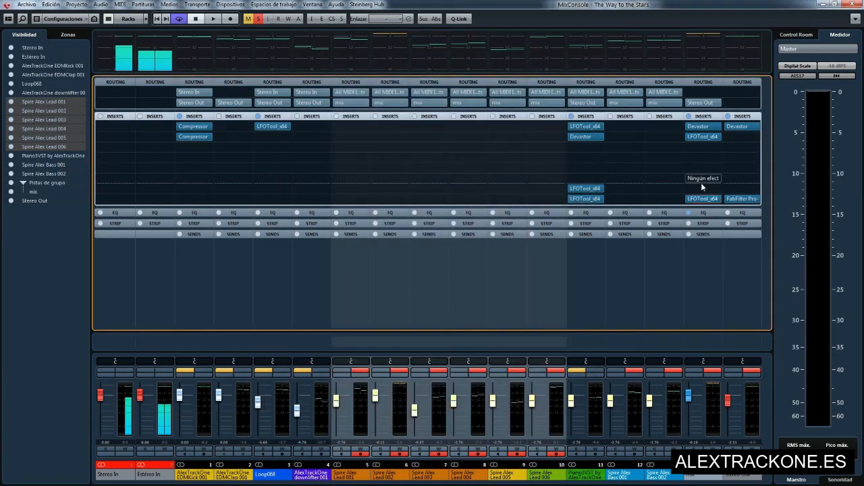
# Listen to the mix group with both LFOTool inserts bypassed, solo the kick alongside it, and compare with the inserts re-enabled.
pyautogui.press('space')
pyautogui.click(684, 136)
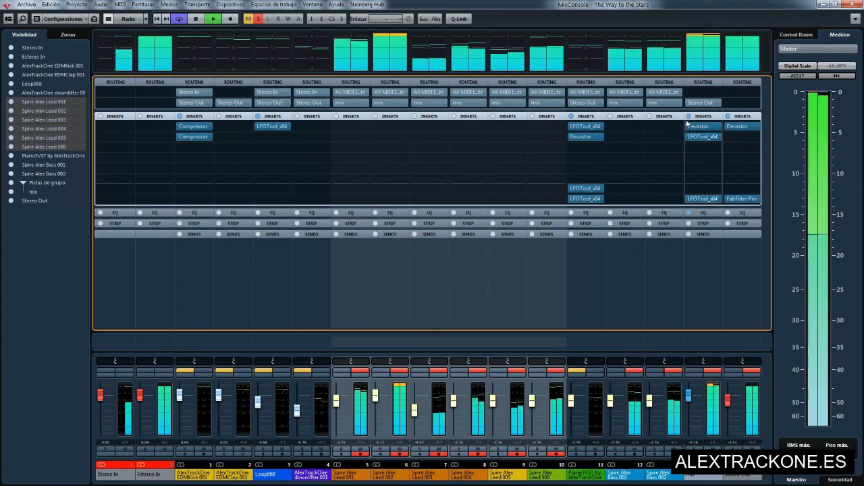
pyautogui.click(684, 199)
pyautogui.click(206, 372)
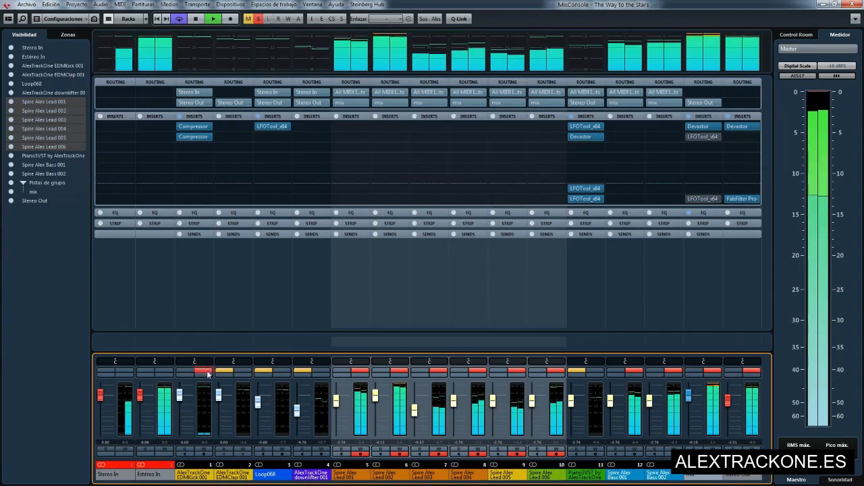
pyautogui.press('space')
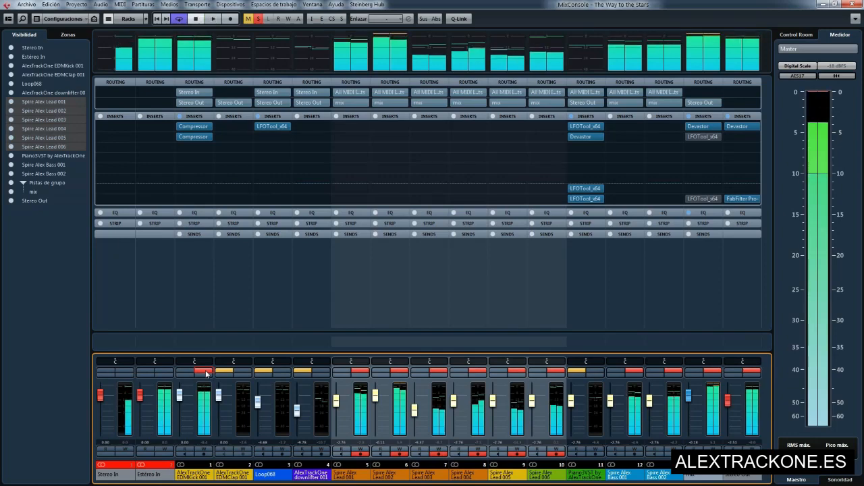
pyautogui.press('space')
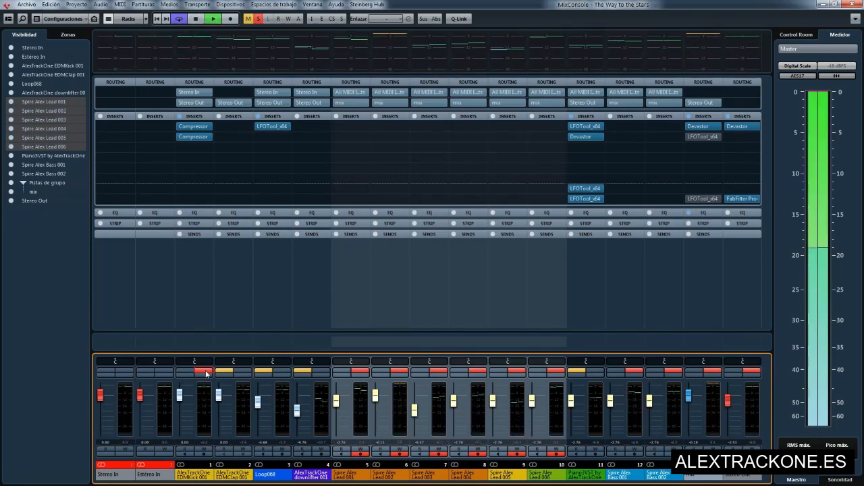
pyautogui.click(685, 136)
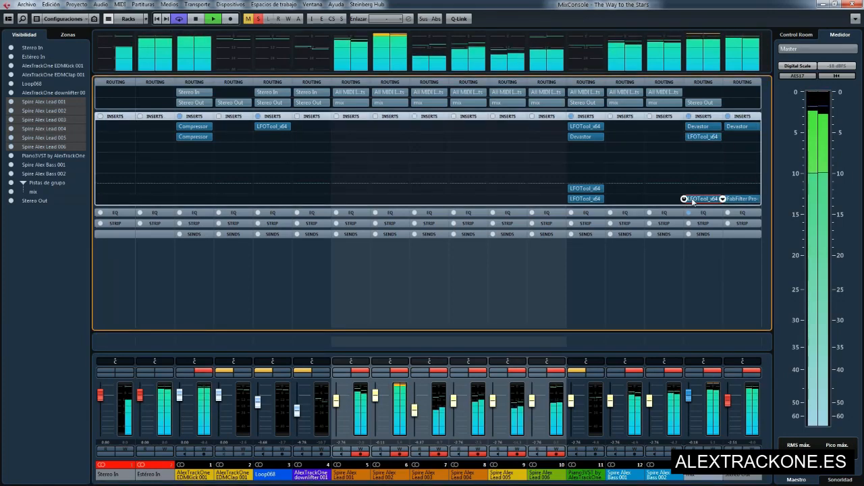
pyautogui.press('space')
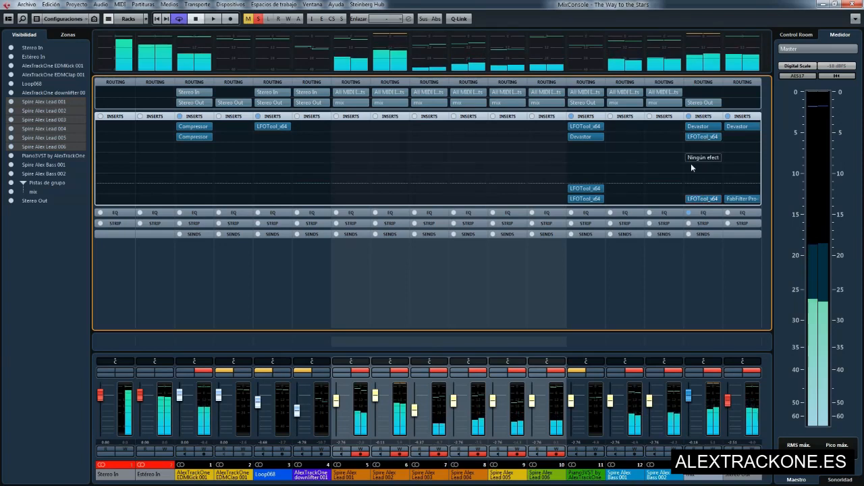
# Inspect the LFO routing and curve of the mix group's slot 2 and slot 8 LFOTool inserts again, closing each one.
pyautogui.click(702, 136)
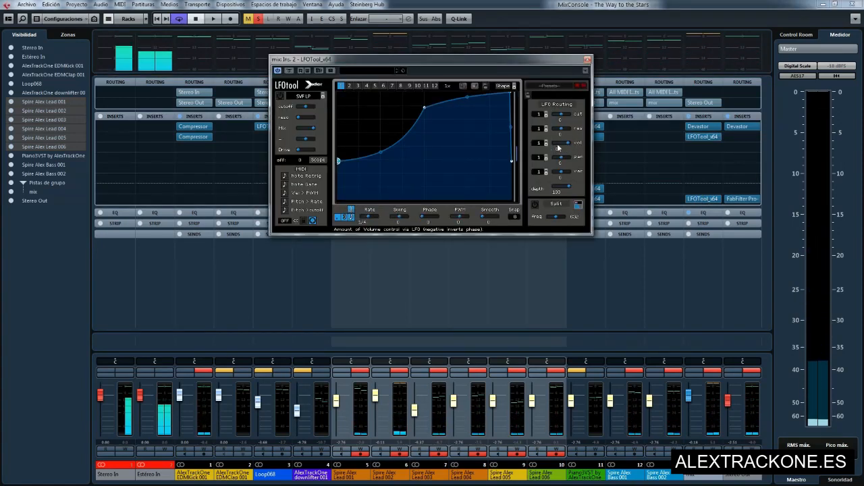
pyautogui.click(587, 60)
pyautogui.click(685, 199)
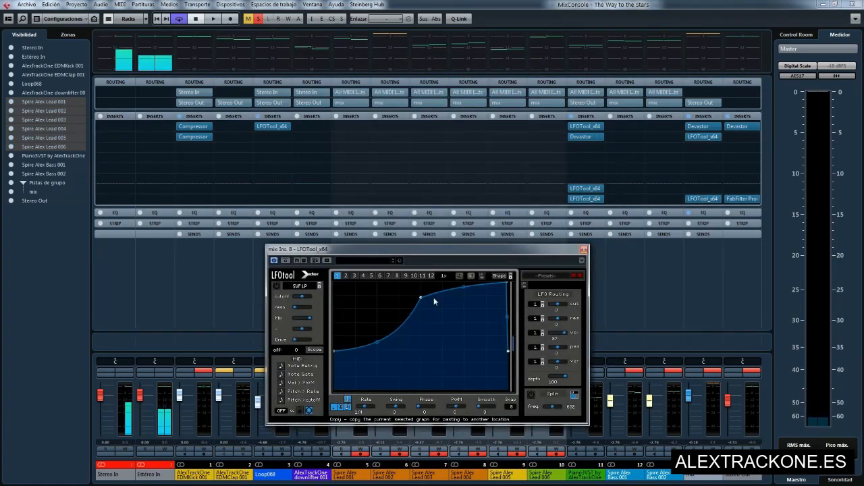
pyautogui.click(583, 250)
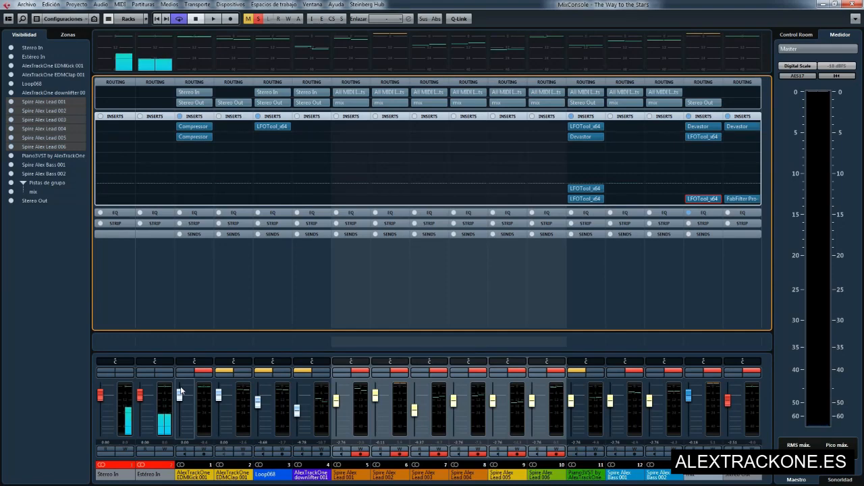
# Open the mix group's Devastor insert, unsolo the kick and compare the loop with the distortion active and bypassed.
pyautogui.click(706, 127)
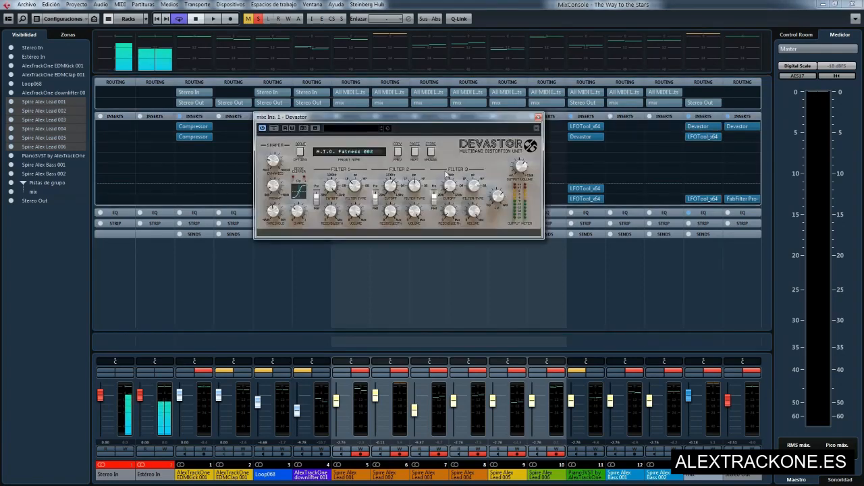
pyautogui.moveTo(413, 122); pyautogui.dragTo(440, 130)
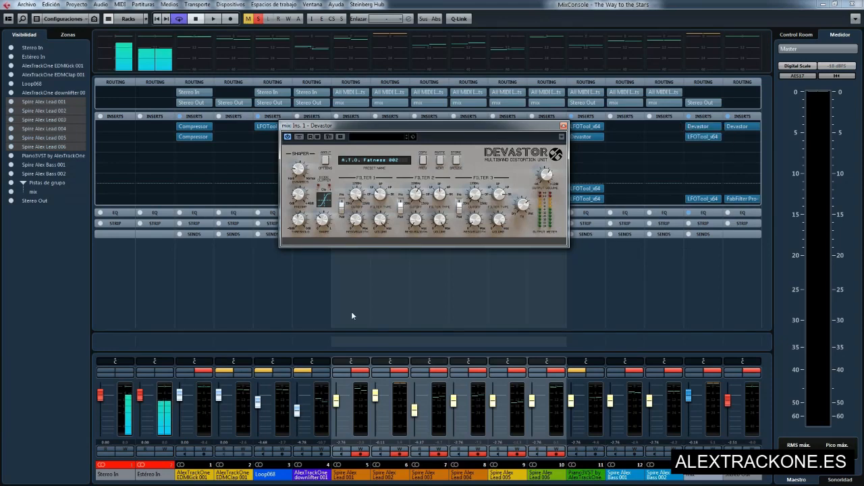
pyautogui.click(204, 371)
pyautogui.press('space')
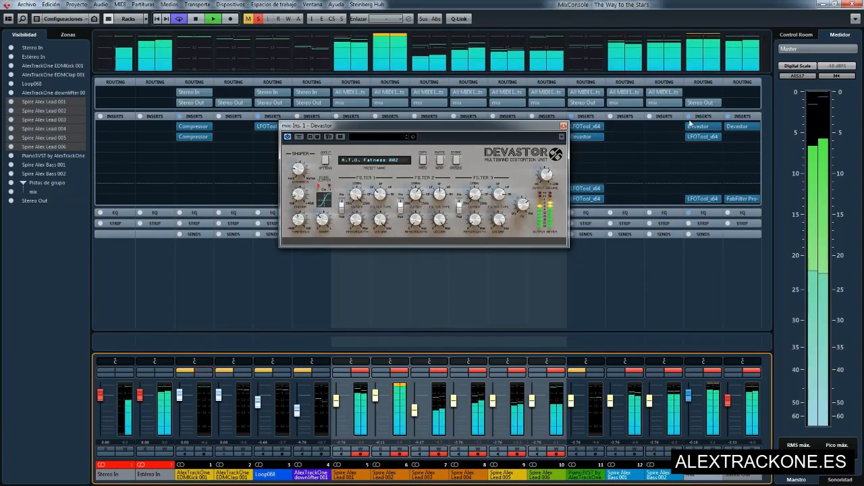
pyautogui.click(685, 127)
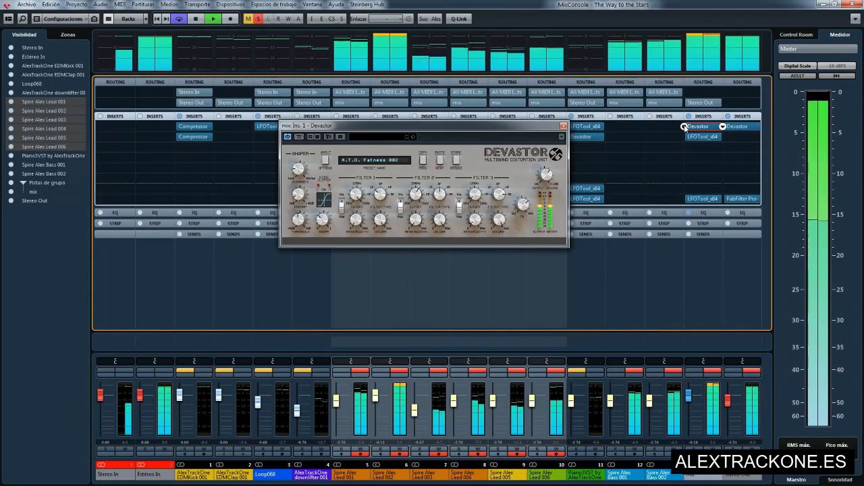
pyautogui.click(685, 127)
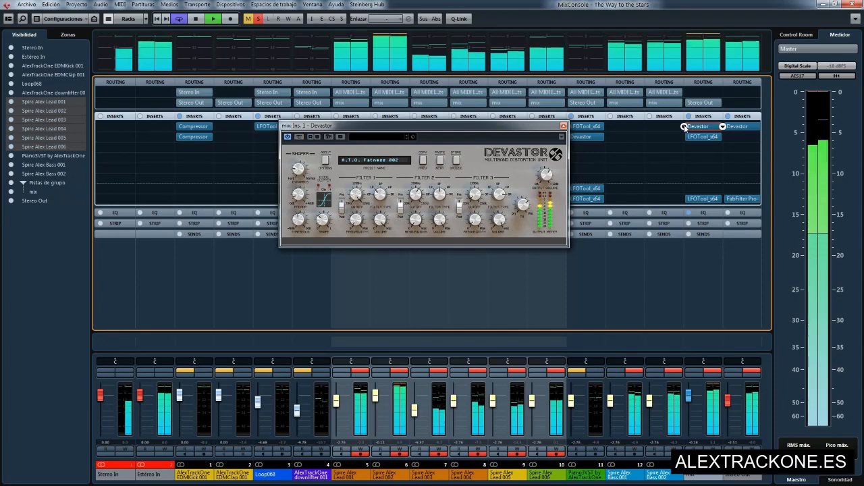
pyautogui.press('space')
pyautogui.click(684, 127)
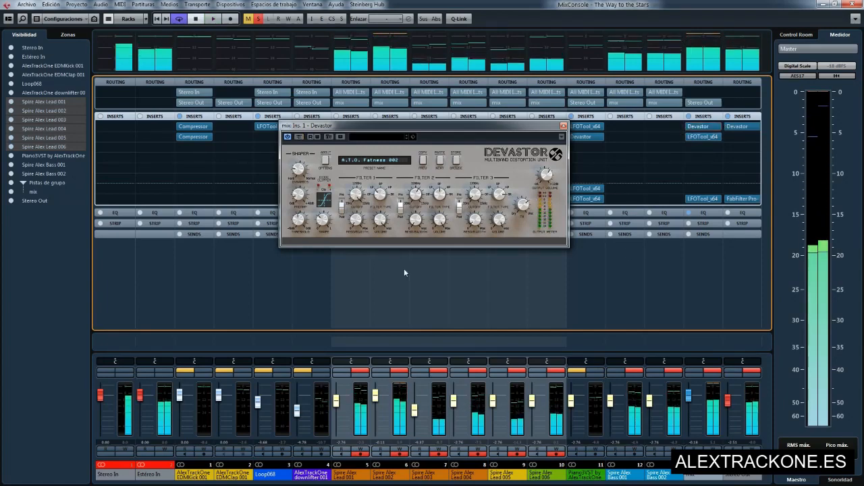
# Examine the shaper and filter settings of the mix group's Devastor and close its window.
pyautogui.moveTo(418, 130); pyautogui.dragTo(439, 104)
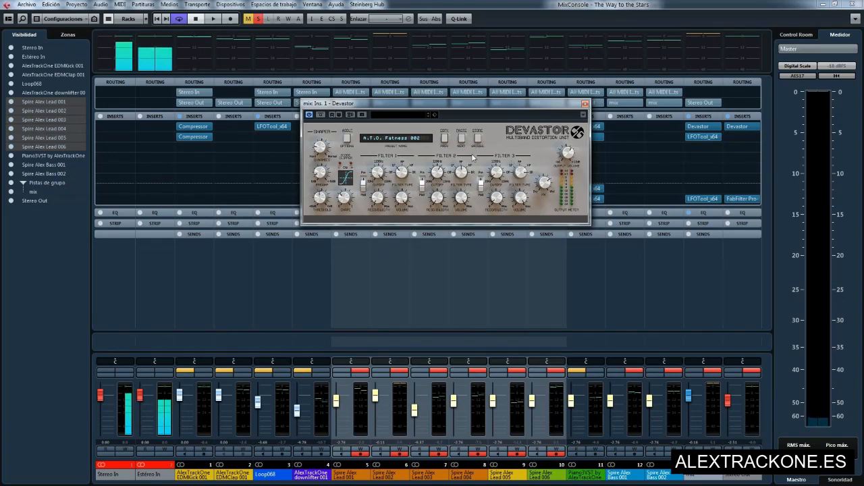
pyautogui.moveTo(468, 102); pyautogui.dragTo(487, 103)
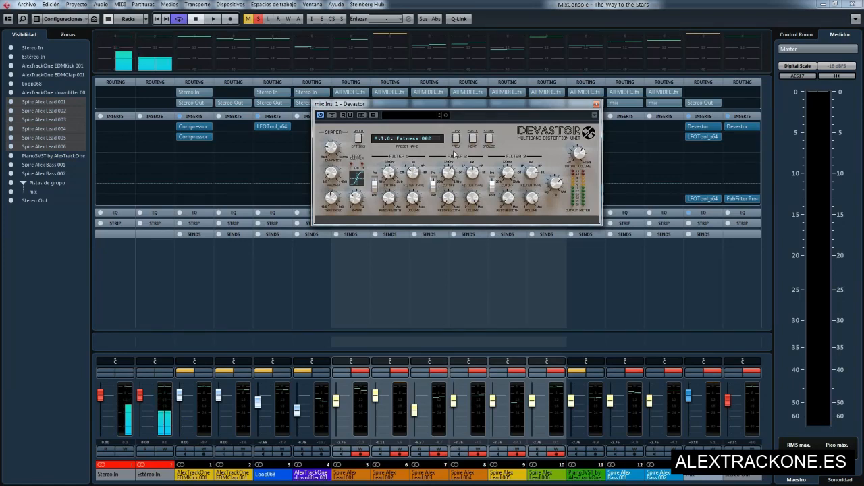
pyautogui.moveTo(461, 108); pyautogui.dragTo(455, 127)
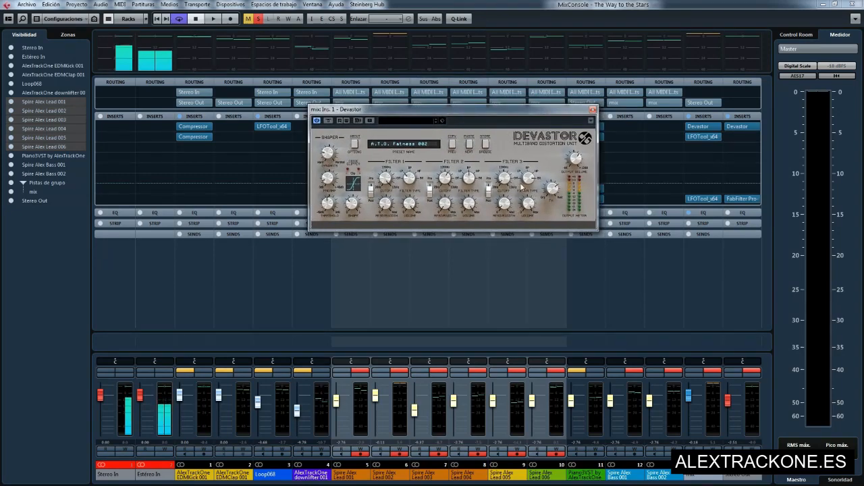
pyautogui.click(593, 110)
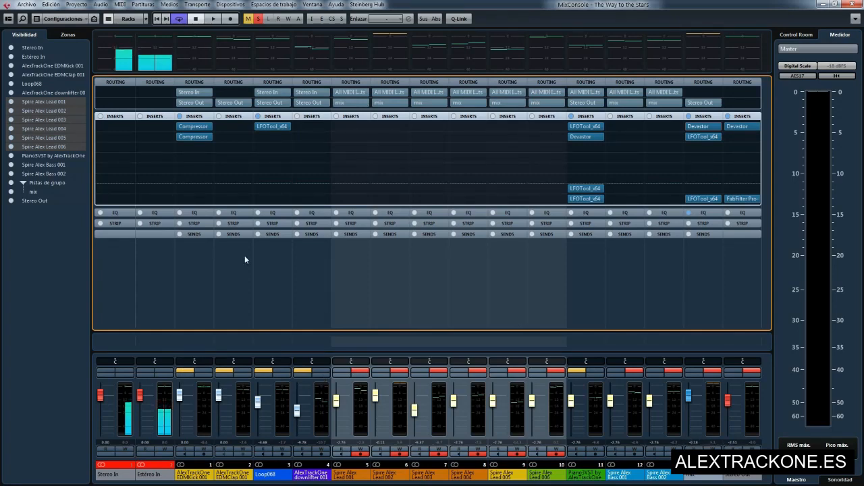
# Open the Stereo Out channel's Devastor insert and compare the soloed mix group loop with the distortion active and bypassed.
pyautogui.click(742, 127)
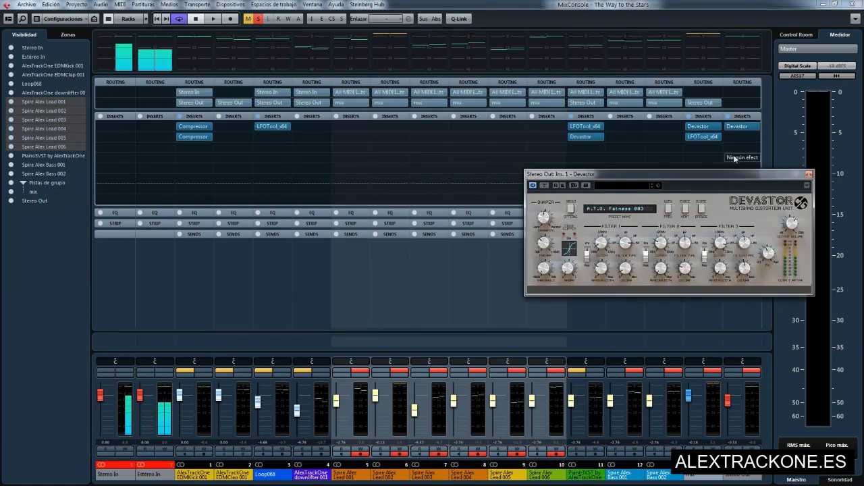
pyautogui.moveTo(737, 177); pyautogui.dragTo(534, 147)
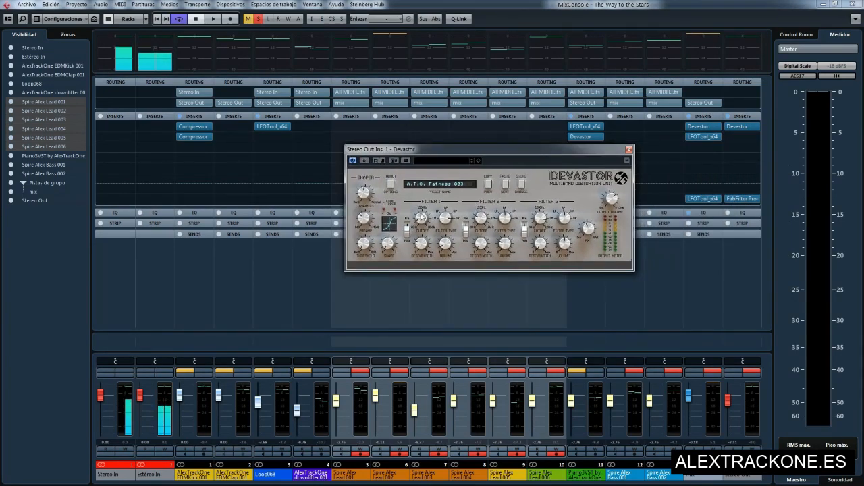
pyautogui.press('space')
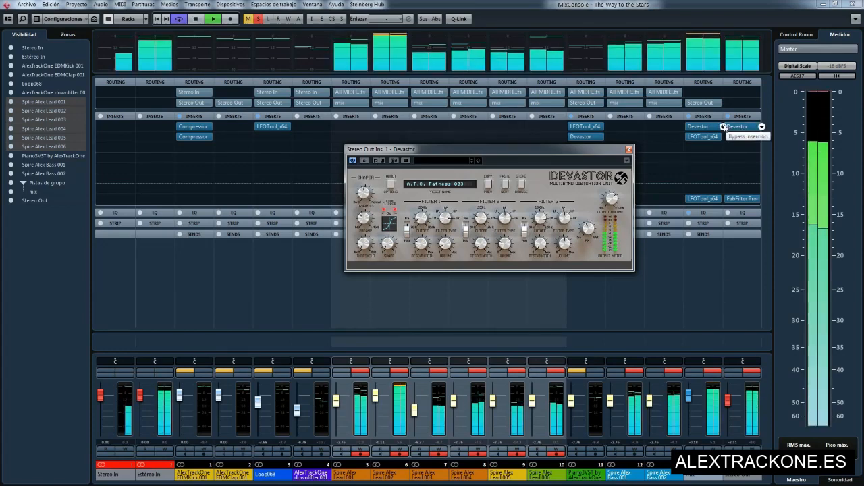
pyautogui.click(724, 127)
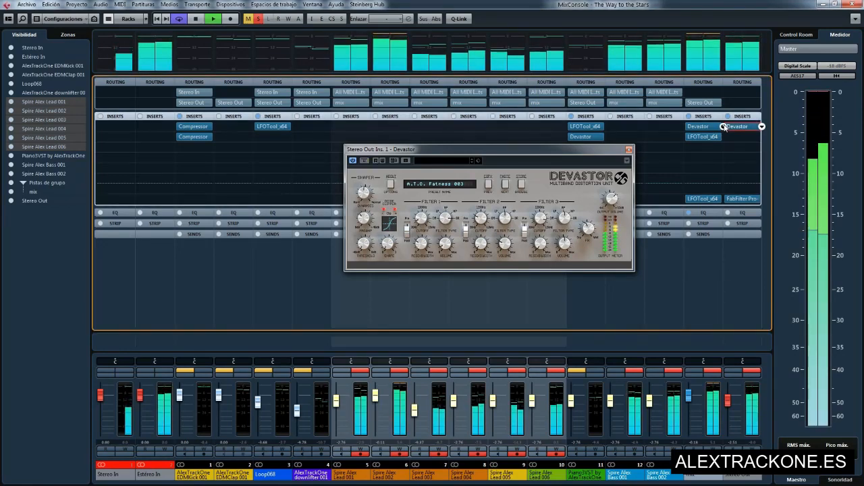
pyautogui.press('space')
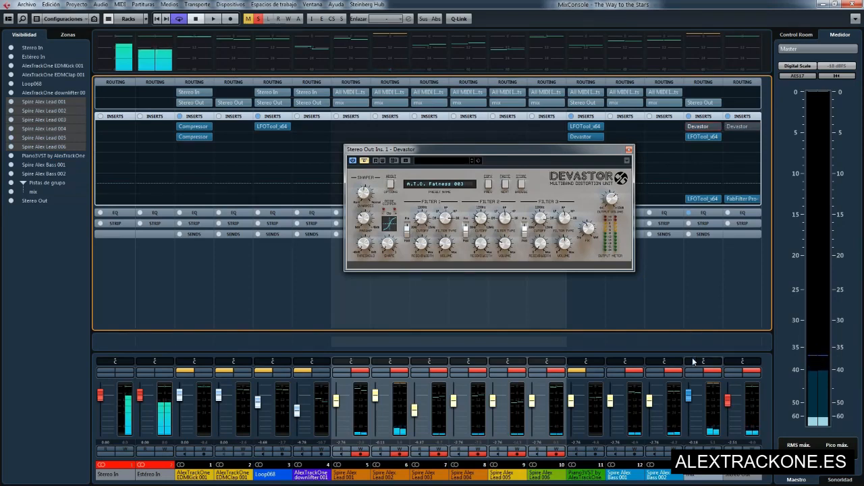
pyautogui.press('space')
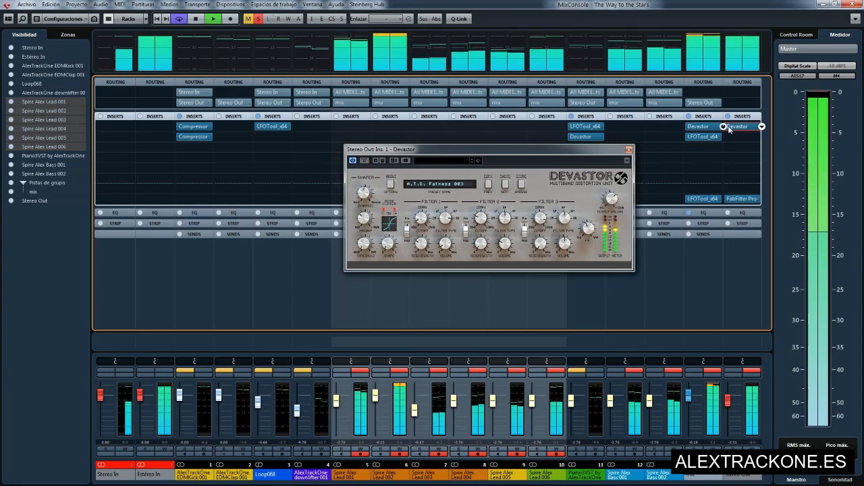
pyautogui.press('space')
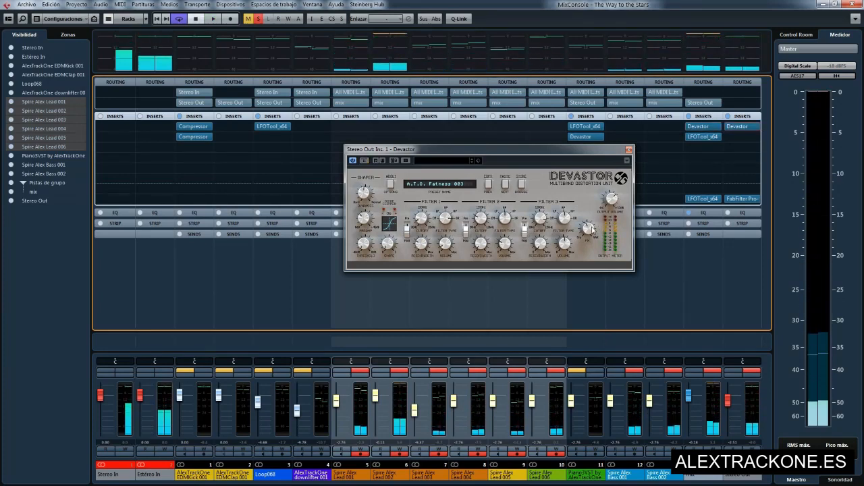
# Examine the shaper, filter and output settings of the Stereo Out channel's Devastor and close its window.
pyautogui.moveTo(531, 153); pyautogui.dragTo(607, 161)
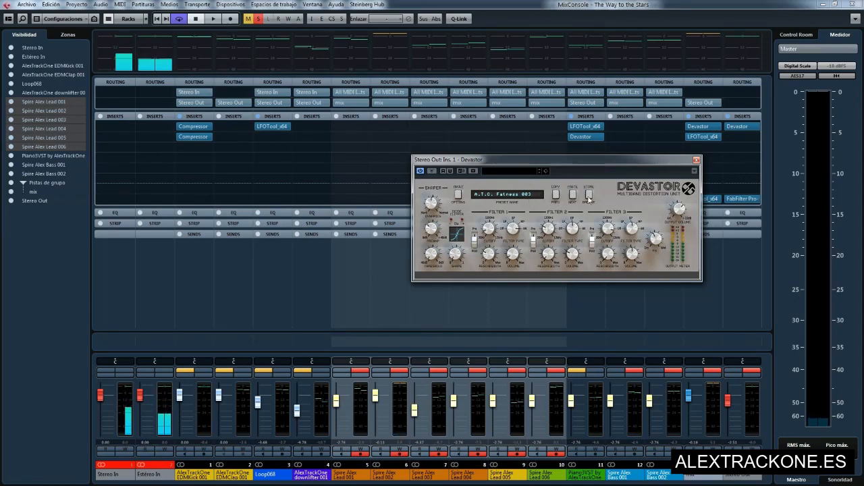
pyautogui.moveTo(524, 159); pyautogui.dragTo(517, 115)
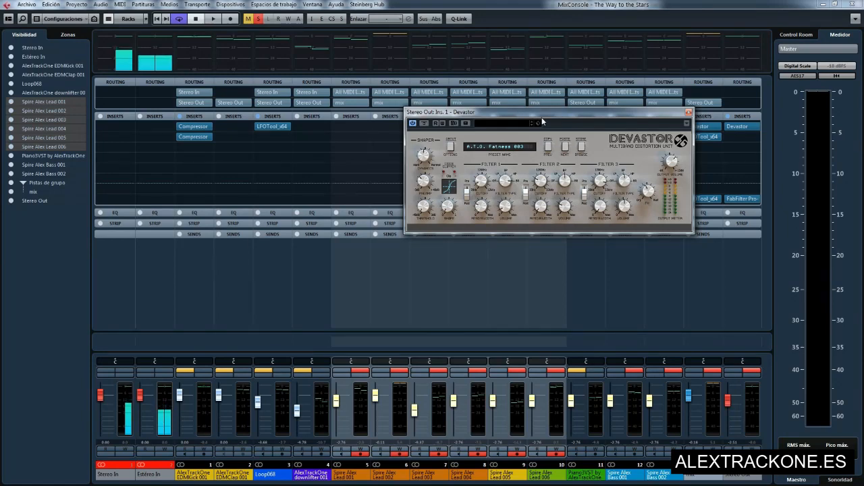
pyautogui.moveTo(542, 121)
pyautogui.mouseDown()
pyautogui.moveTo(544, 134)
pyautogui.moveTo(532, 124)
pyautogui.mouseUp()
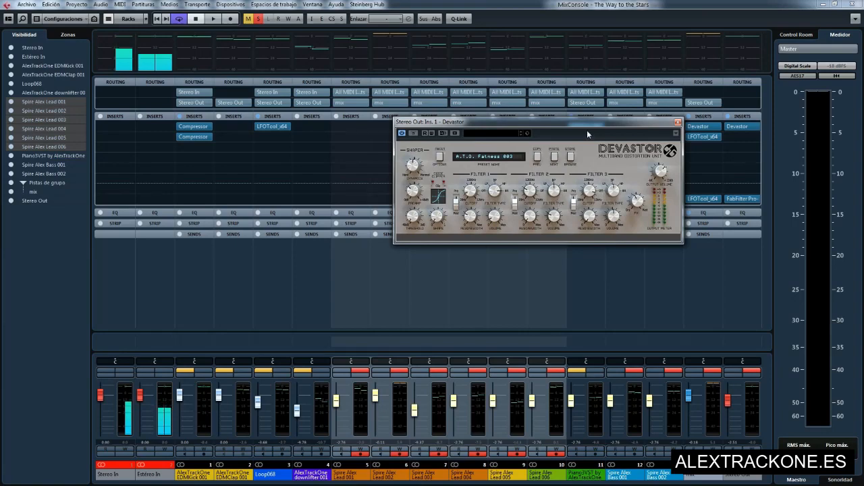
pyautogui.moveTo(587, 133); pyautogui.dragTo(577, 129)
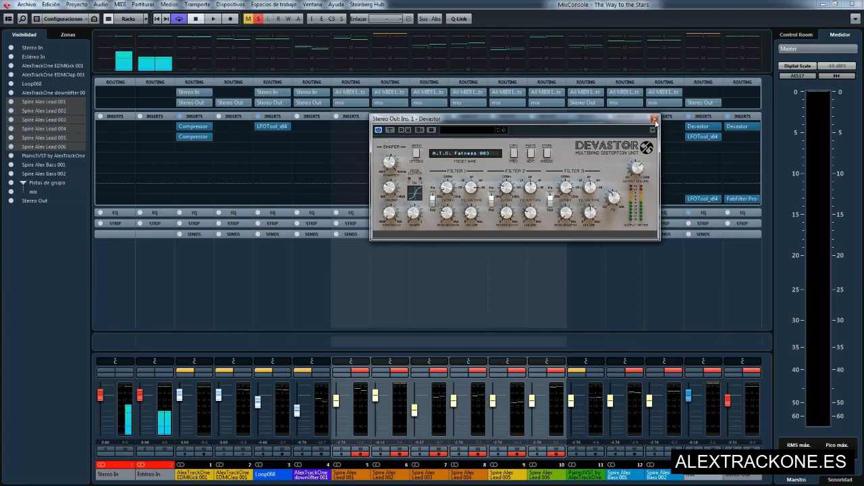
pyautogui.click(654, 119)
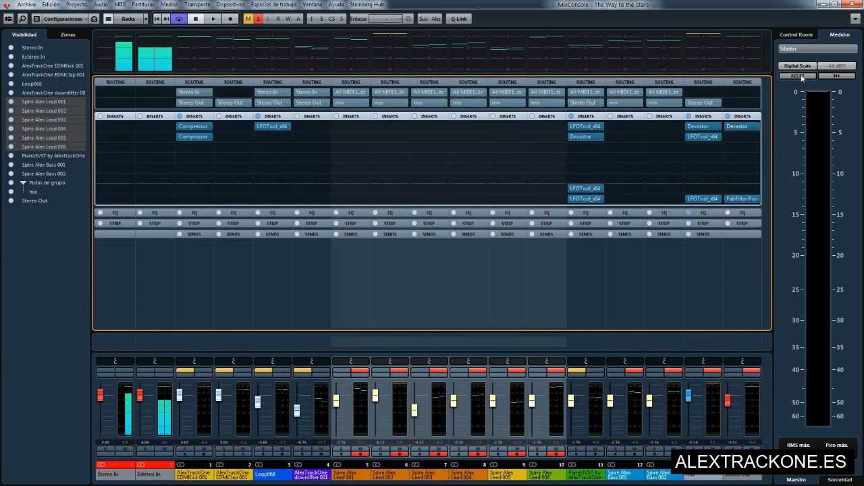
# Clear every solo in the project and return to the mixer.
pyautogui.click(855, 5)
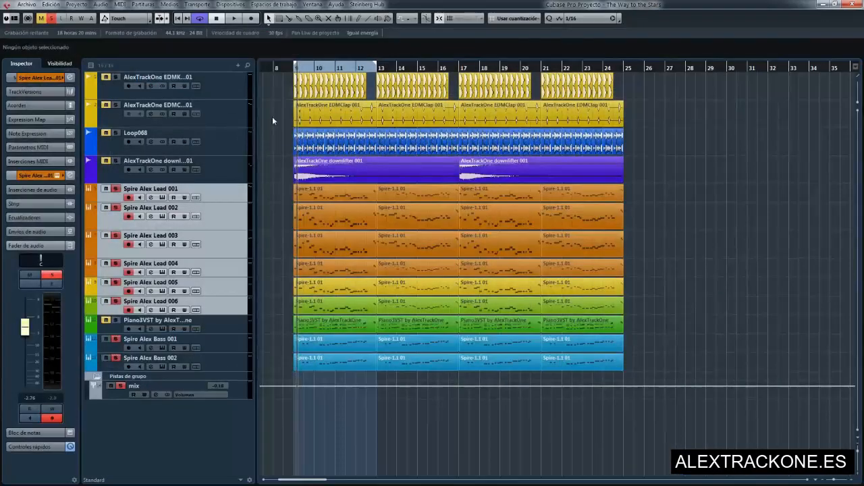
pyautogui.click(51, 18)
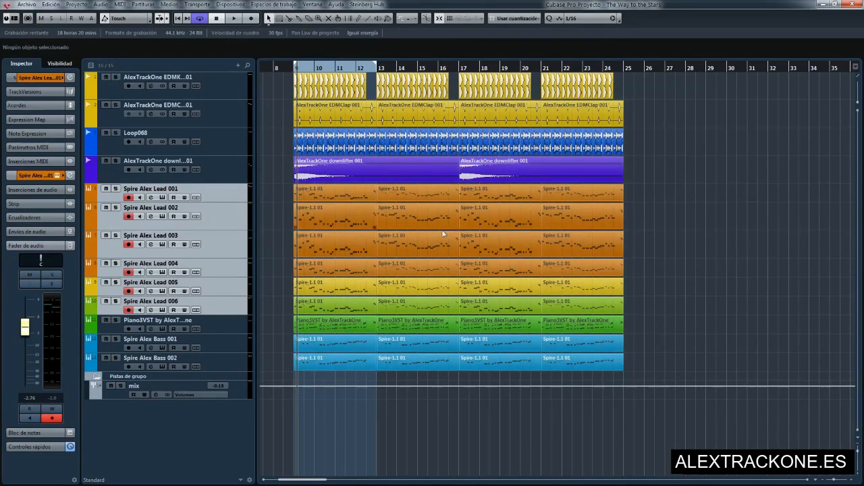
pyautogui.press('F3')
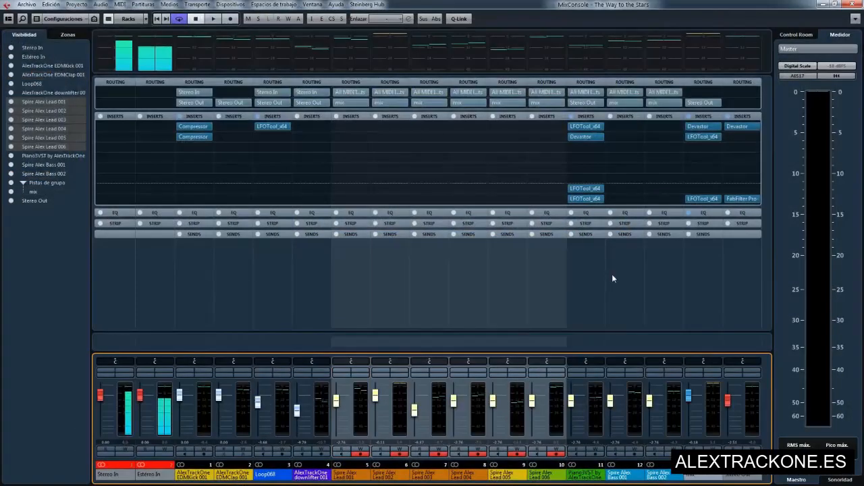
# Play the full mix while toggling the bypass of the Stereo Out channel's Devastor insert, and stop playback.
pyautogui.moveTo(730, 127)
pyautogui.press('space')
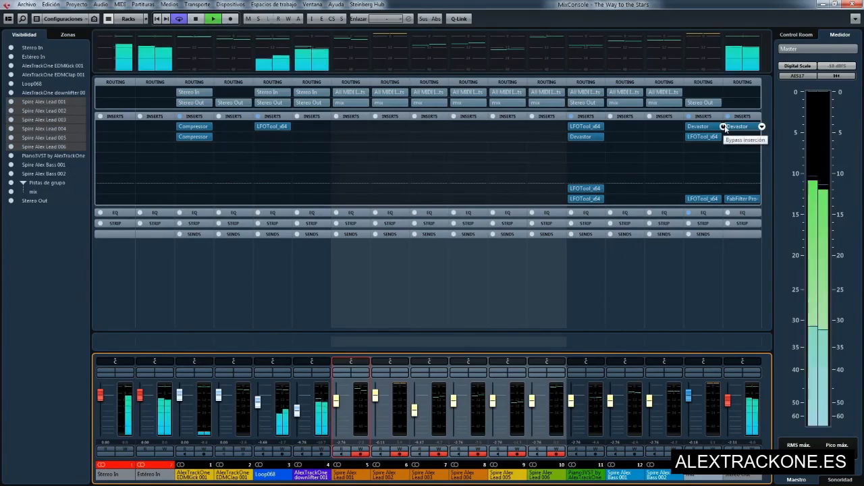
pyautogui.click(724, 127)
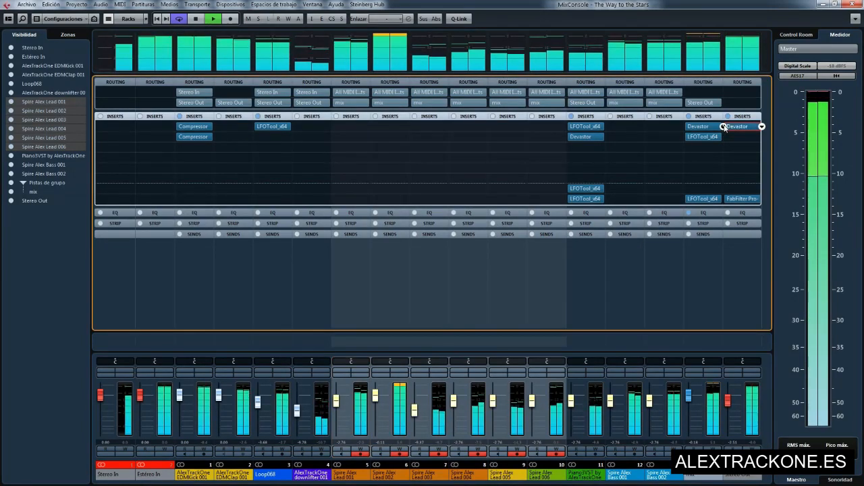
pyautogui.press('space')
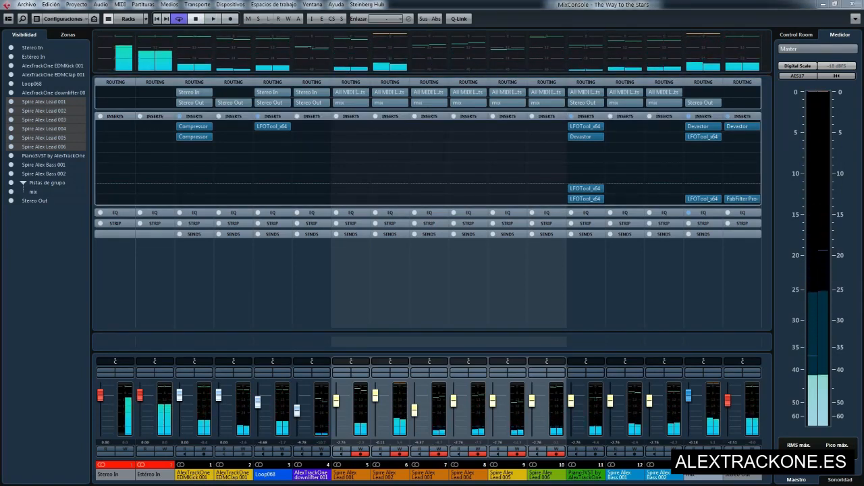
pyautogui.click(692, 7)
# Replay the full mix, toggling the Devastor inserts on Stereo Out and the mix group, and leave both enabled.
pyautogui.press('space')
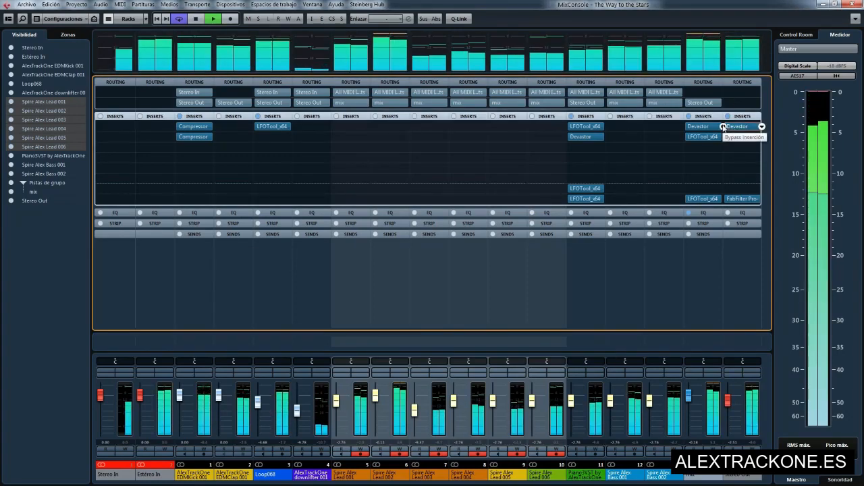
pyautogui.click(723, 127)
pyautogui.click(685, 127)
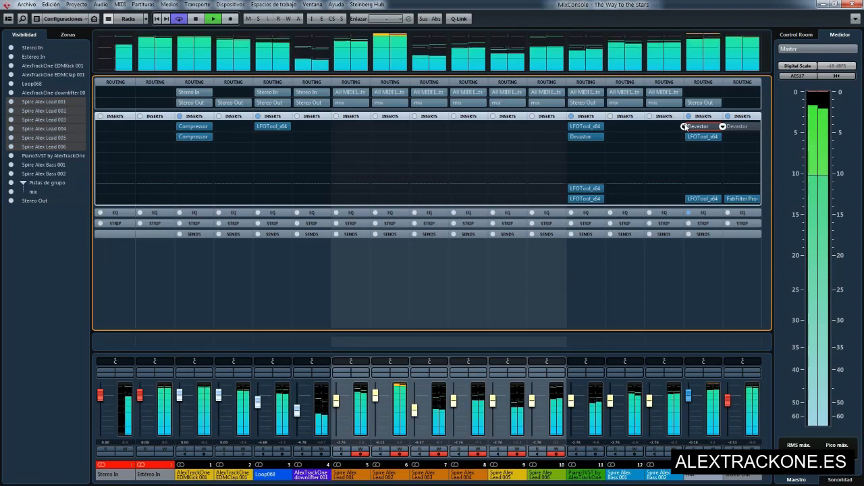
pyautogui.click(685, 127)
pyautogui.click(723, 127)
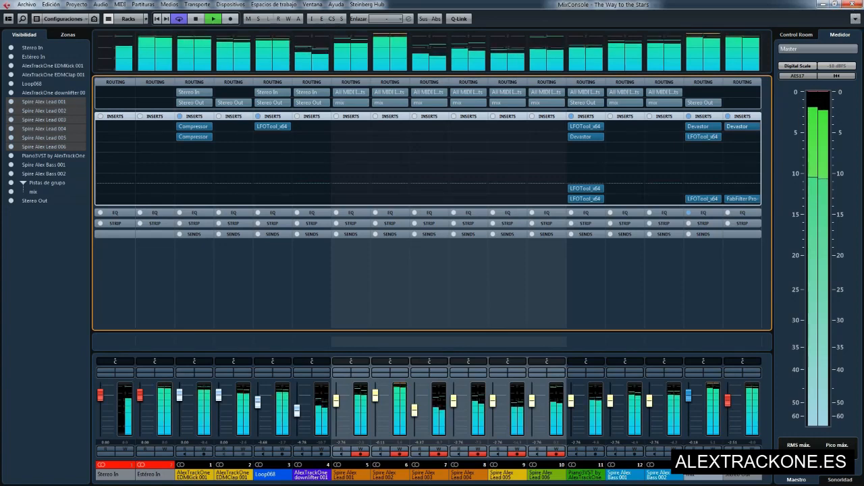
pyautogui.click(722, 127)
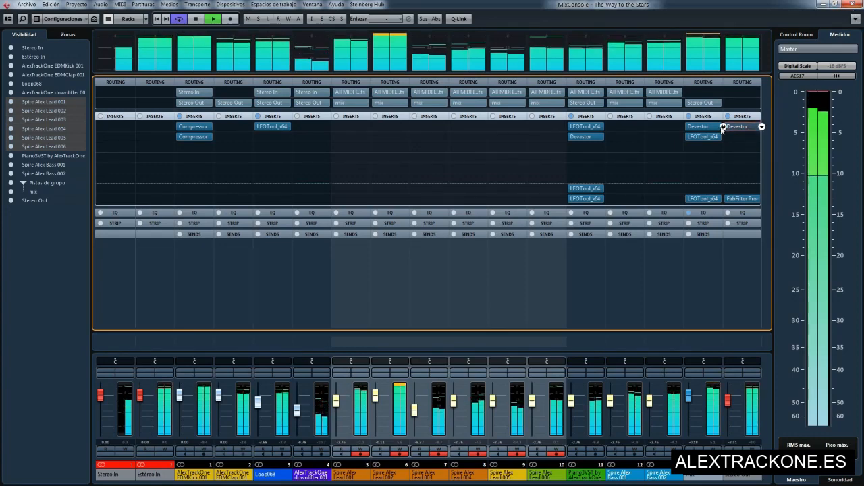
pyautogui.click(683, 127)
pyautogui.click(684, 126)
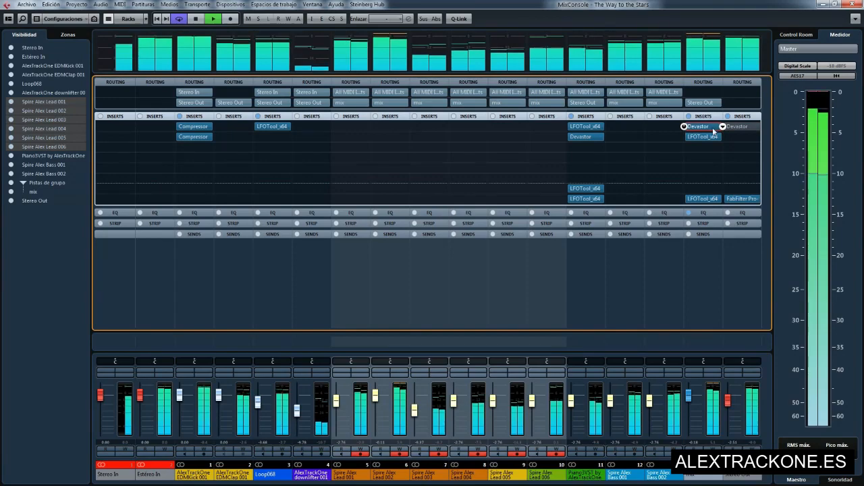
pyautogui.click(723, 127)
pyautogui.press('space')
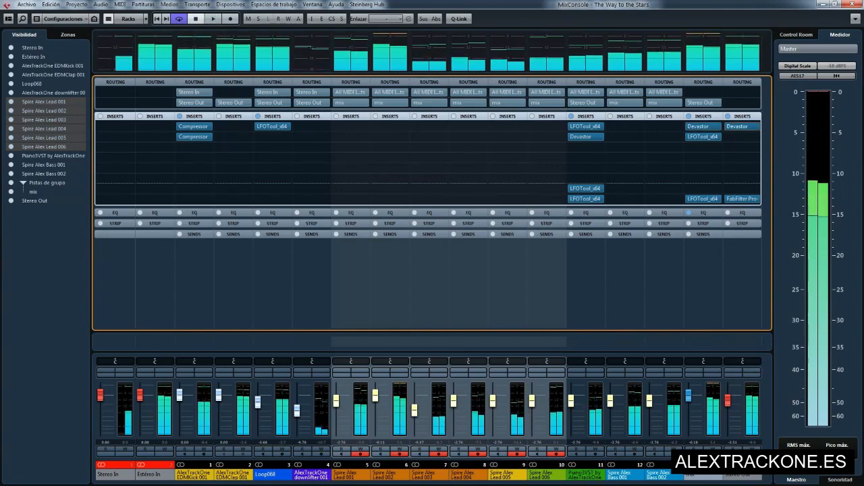
# Return to the project window and mute all tracks except the Piano3VST track.
pyautogui.press('F3')
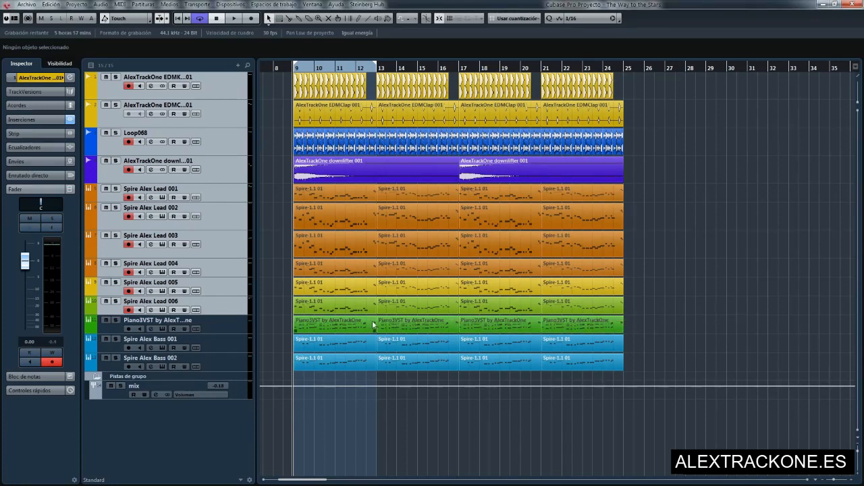
pyautogui.click(106, 341)
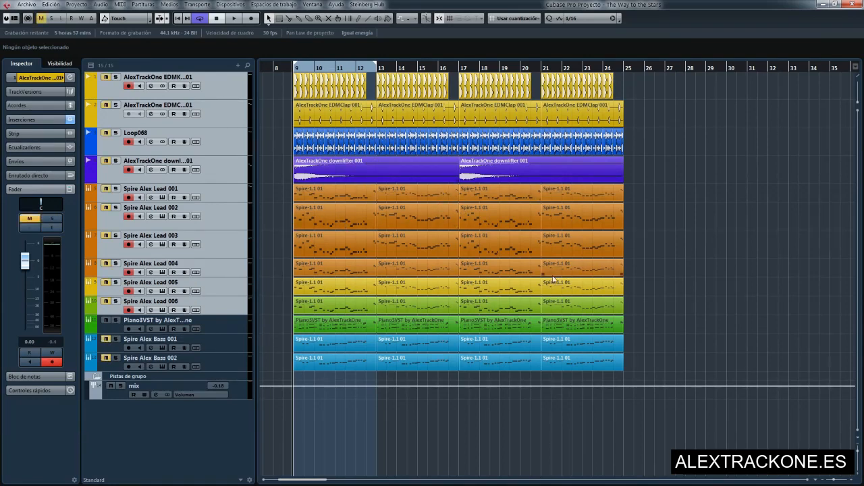
# Open the first Piano3VST part in the key editor, examine its chord and bass notes, and close the editor.
pyautogui.doubleClick(357, 334)
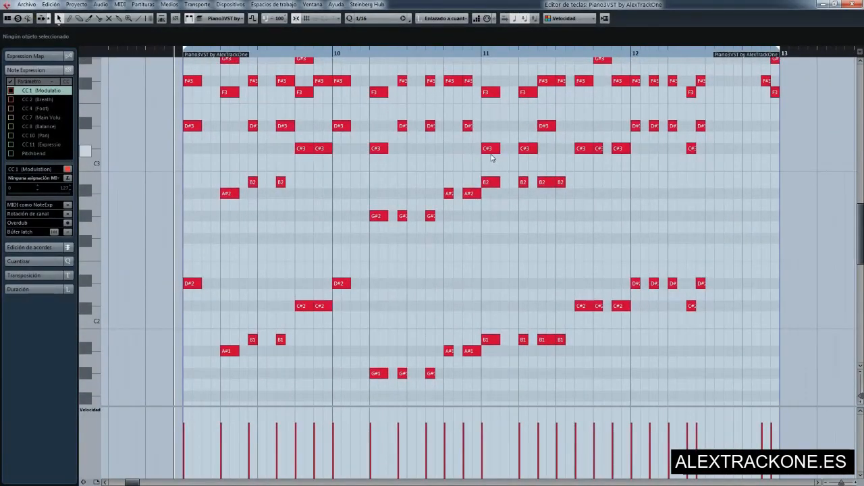
pyautogui.scroll(3, 487, 193)
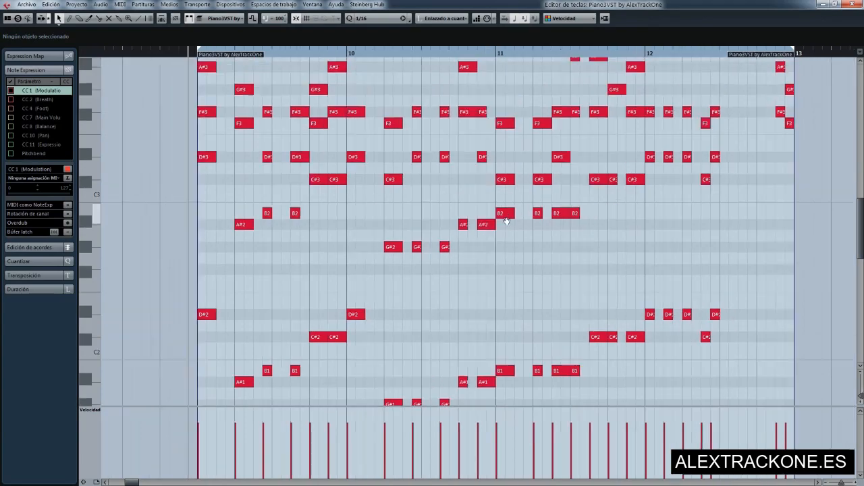
pyautogui.scroll(3, 485, 202)
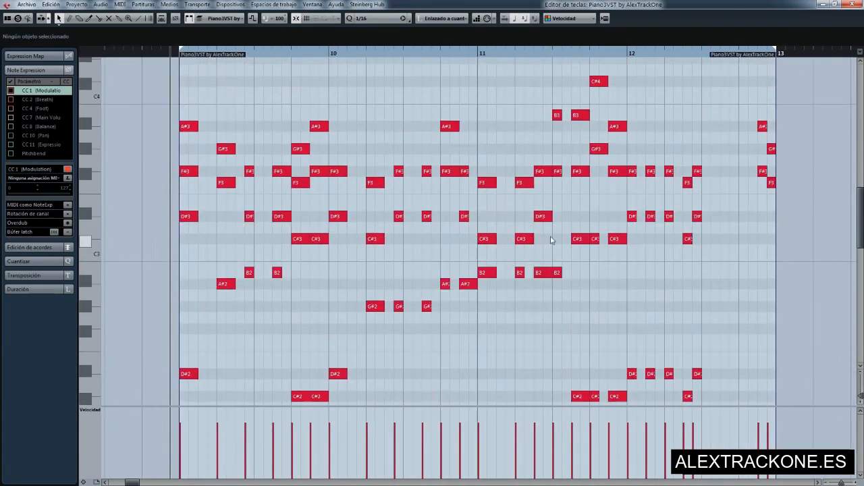
pyautogui.scroll(-1, 450, 248)
pyautogui.scroll(1, 450, 249)
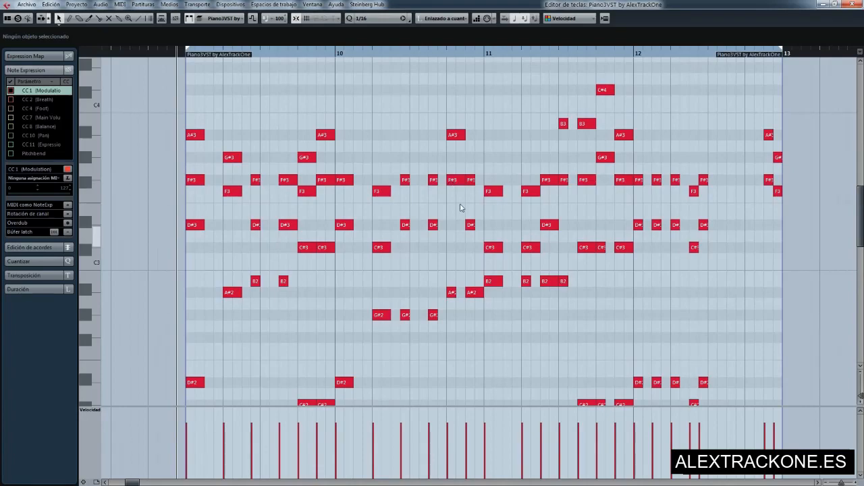
pyautogui.scroll(-5, 485, 206)
pyautogui.scroll(1, 631, 243)
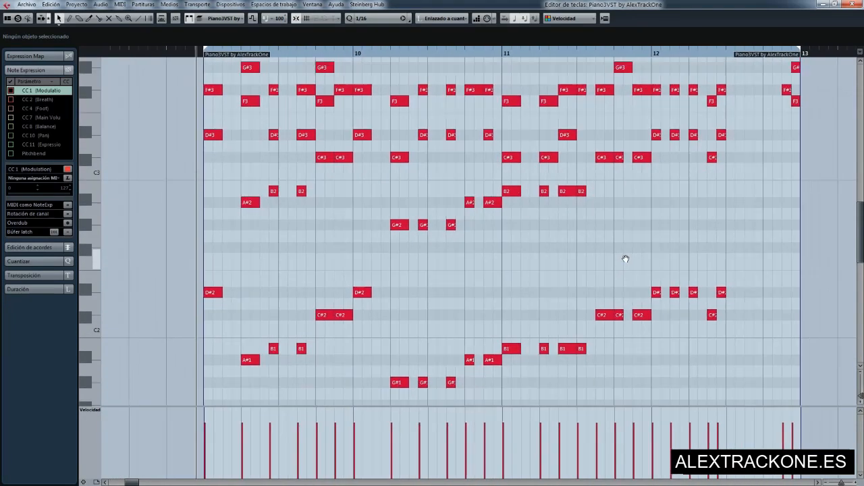
pyautogui.scroll(1, 437, 199)
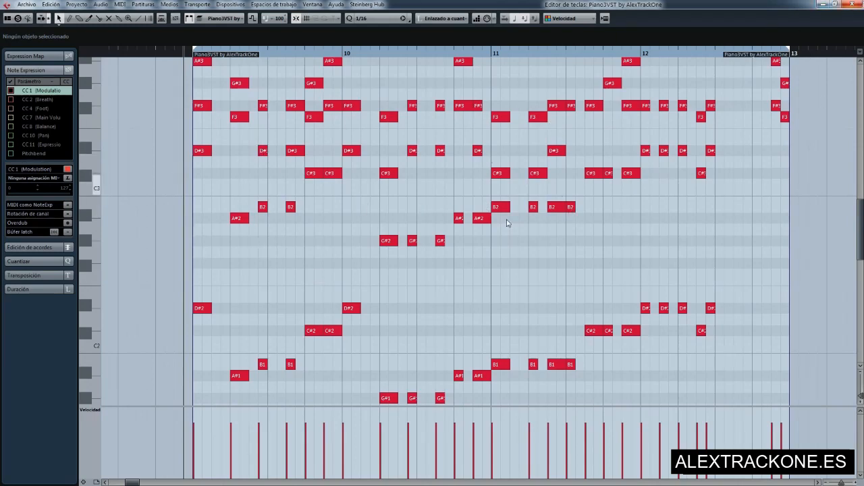
pyautogui.press('Escape')
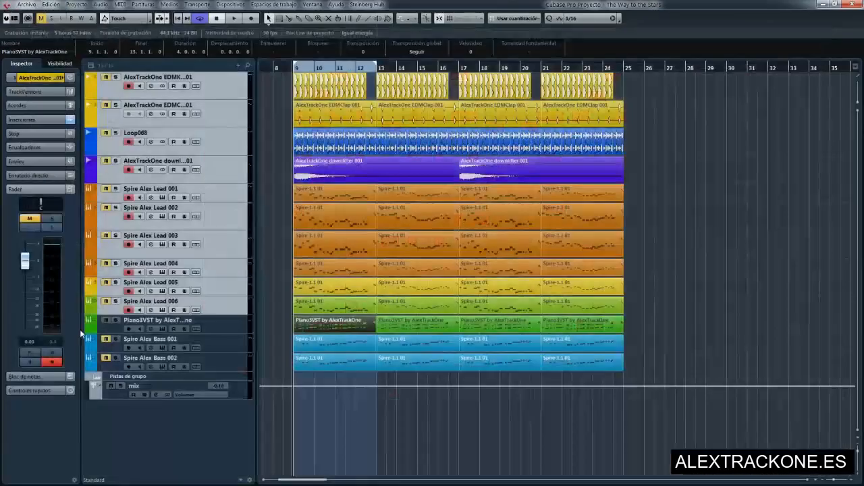
# Solo the Piano3VST track, listen to its loop and open the mixer.
pyautogui.click(115, 320)
pyautogui.press('space')
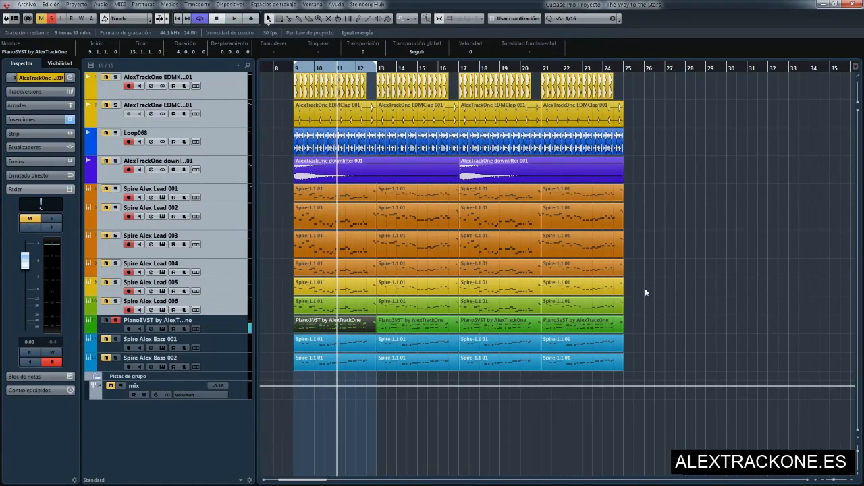
pyautogui.press('F3')
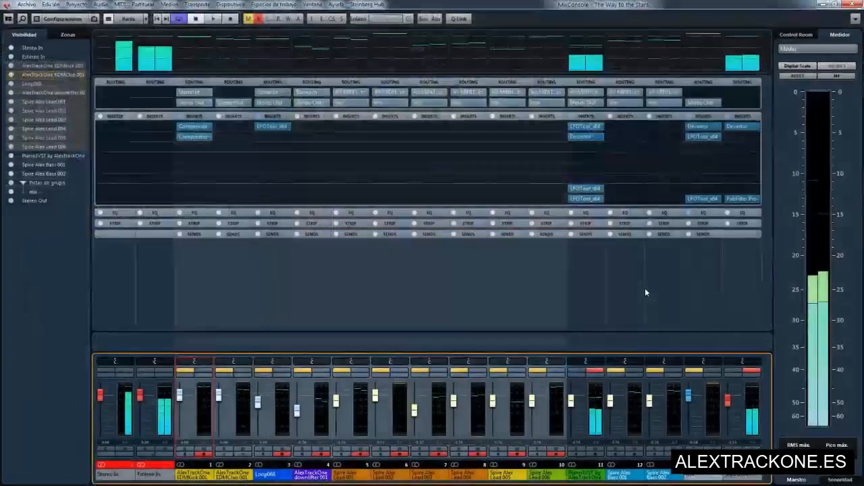
# Open the Devastor insert on the Piano3VST channel, audition the piano through it, and close the plug-in and the mixer.
pyautogui.click(588, 136)
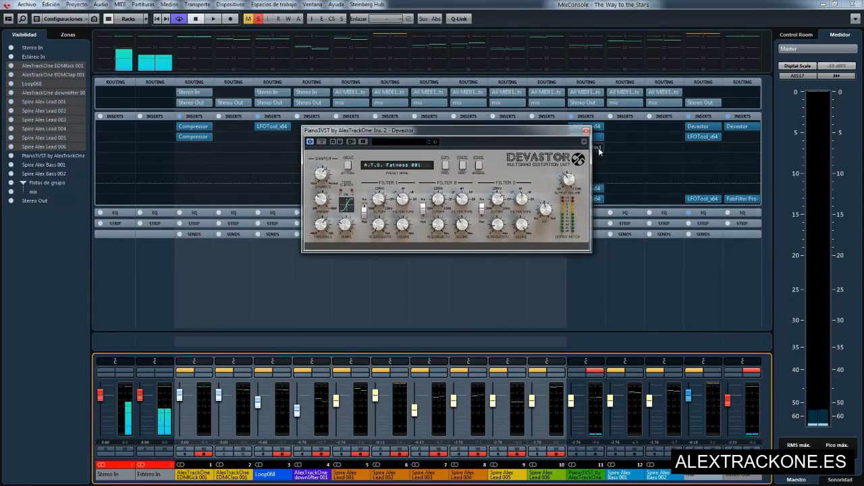
pyautogui.press('space')
pyautogui.press('space')
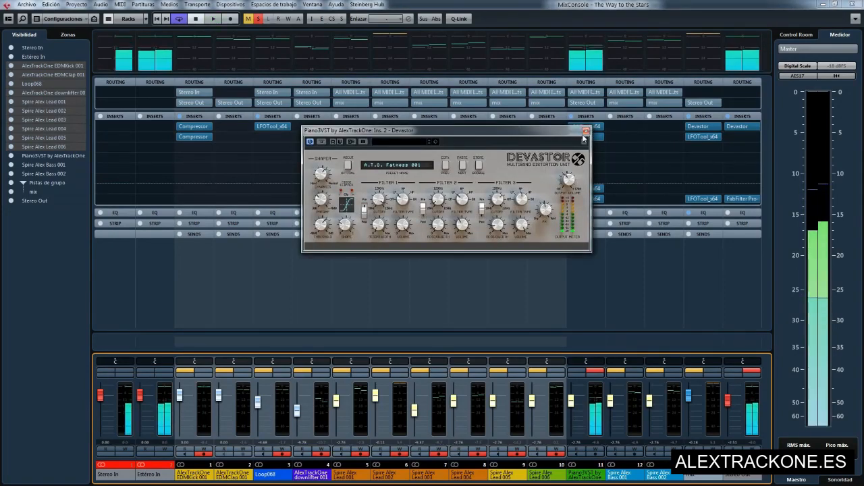
pyautogui.click(585, 130)
pyautogui.click(858, 4)
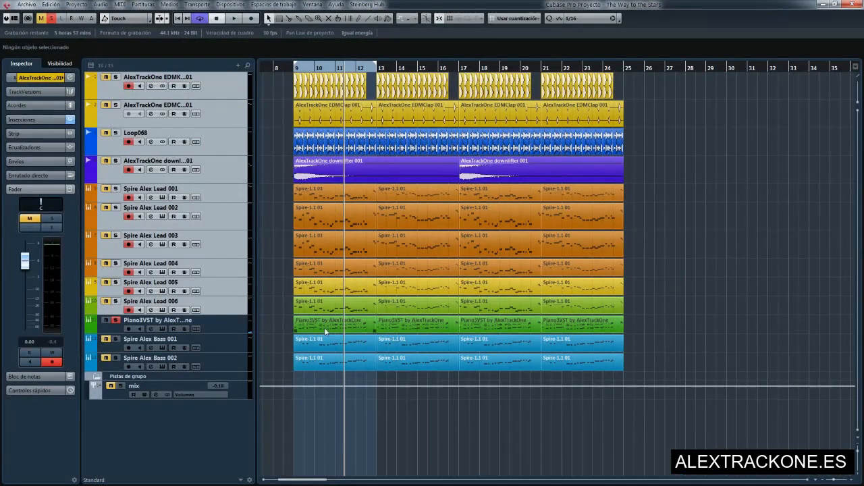
# Unsolo the Piano3VST track, unmute both Spire Alex Bass tracks, and play the full mix.
pyautogui.click(115, 320)
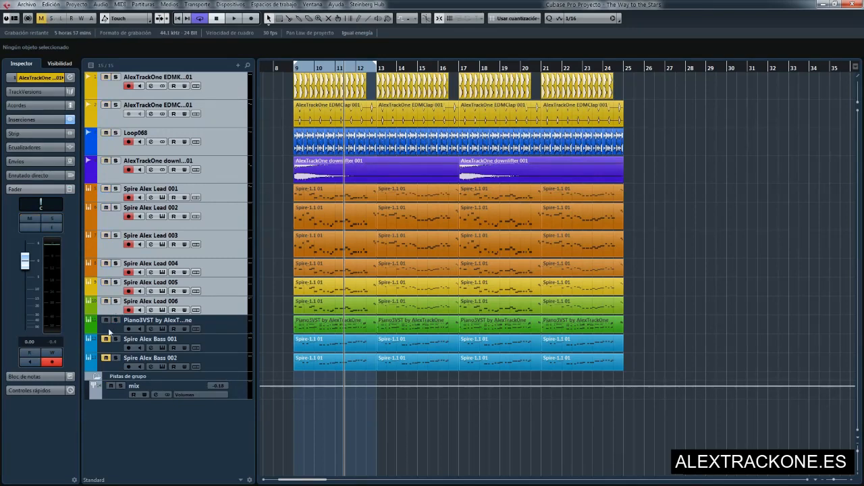
pyautogui.click(107, 358)
pyautogui.press('space')
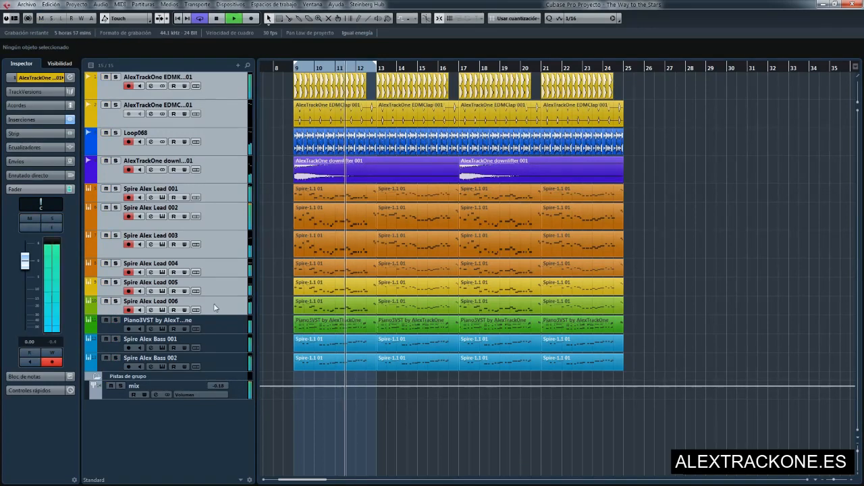
# Compare the mix without and with the Piano3VST track by muting and unmuting it during playback, and stop playback.
pyautogui.click(106, 321)
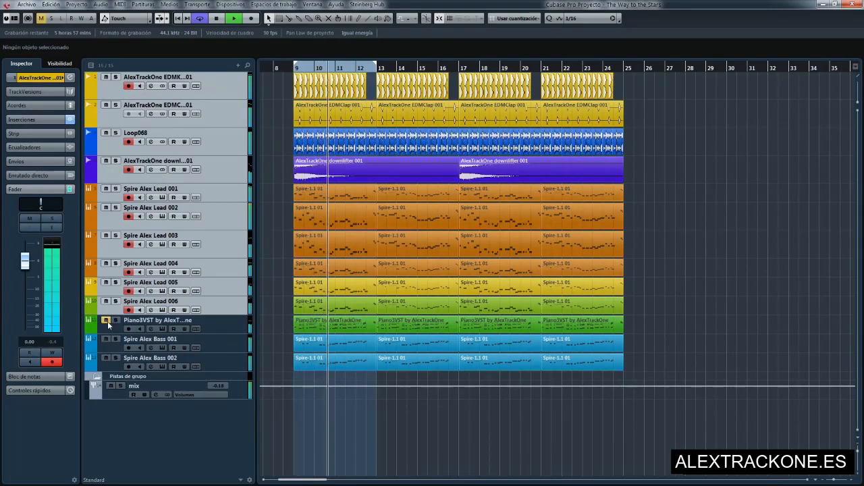
pyautogui.click(106, 321)
pyautogui.press('space')
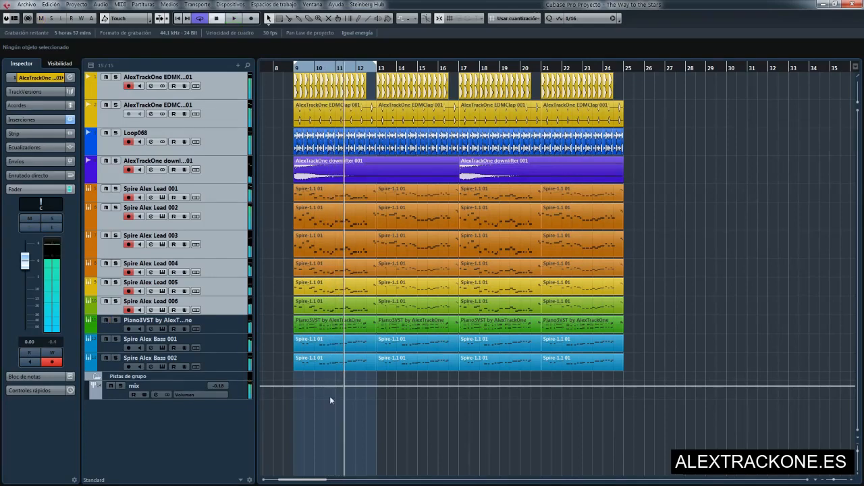